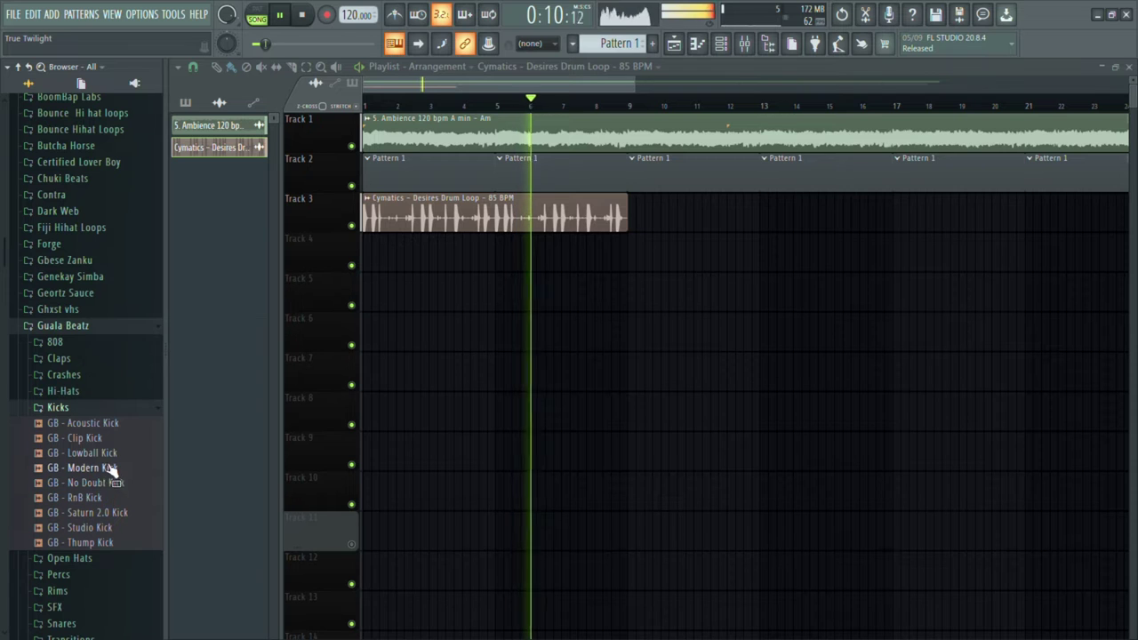
Leave the Guala Beatz kicks and audition SIMBA KICK 1 from the Genekay Simba pack's KICK(14) folder.
{"action": "scroll", "coordinate": [106, 480], "scroll_direction": "down", "scroll_amount": 1}
{"action": "left_click", "coordinate": [104, 379]}
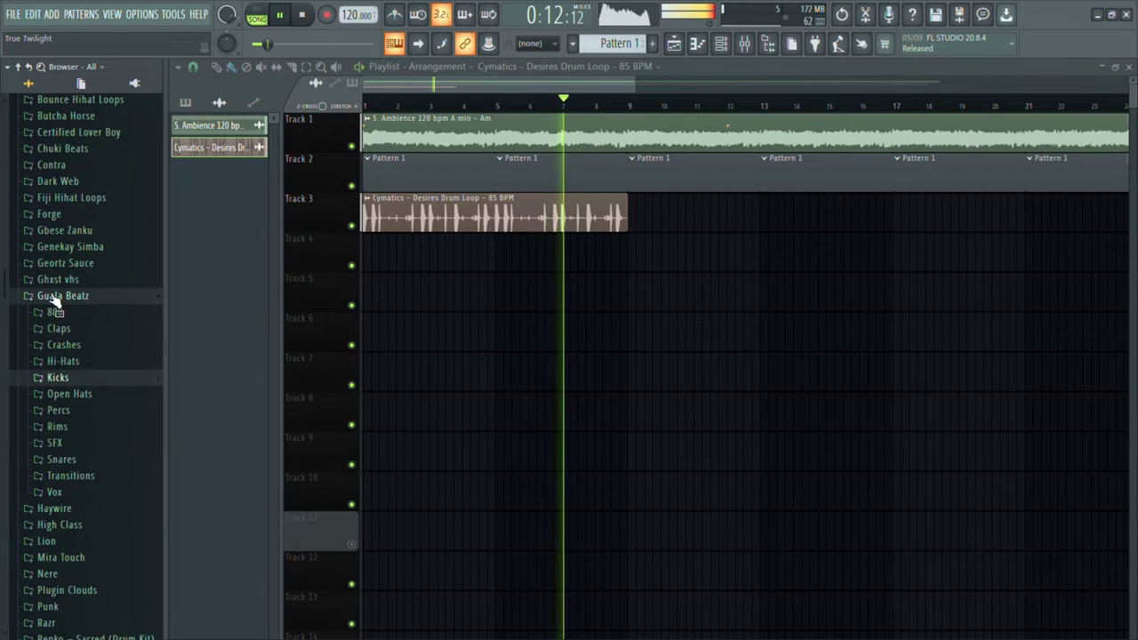
{"action": "left_click", "coordinate": [60, 295]}
{"action": "left_click", "coordinate": [84, 247]}
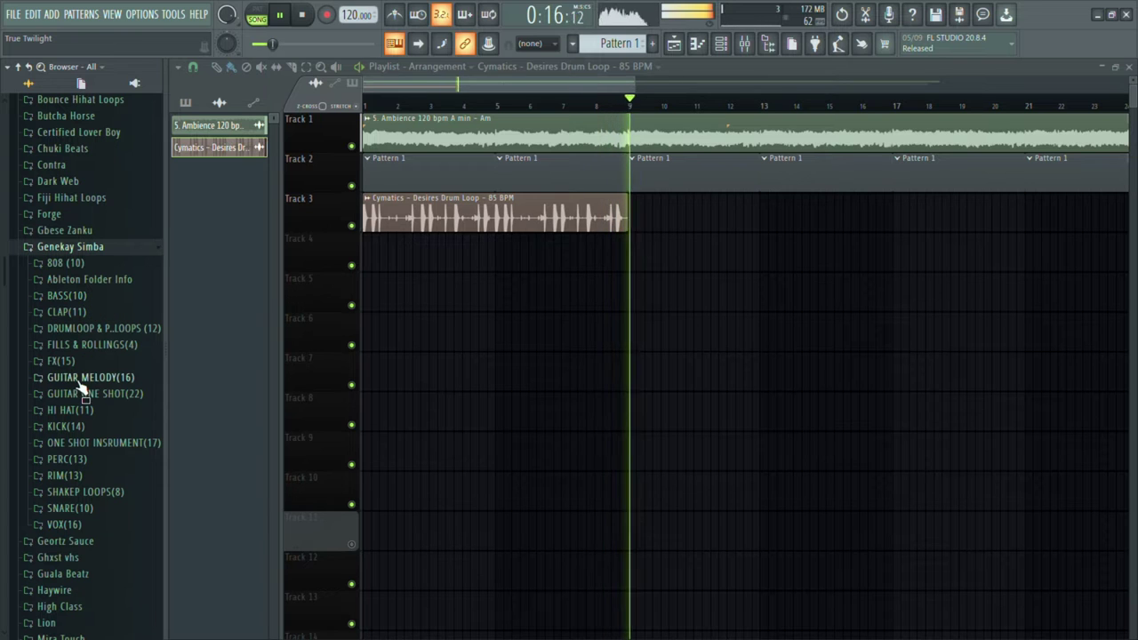
{"action": "left_click", "coordinate": [104, 427]}
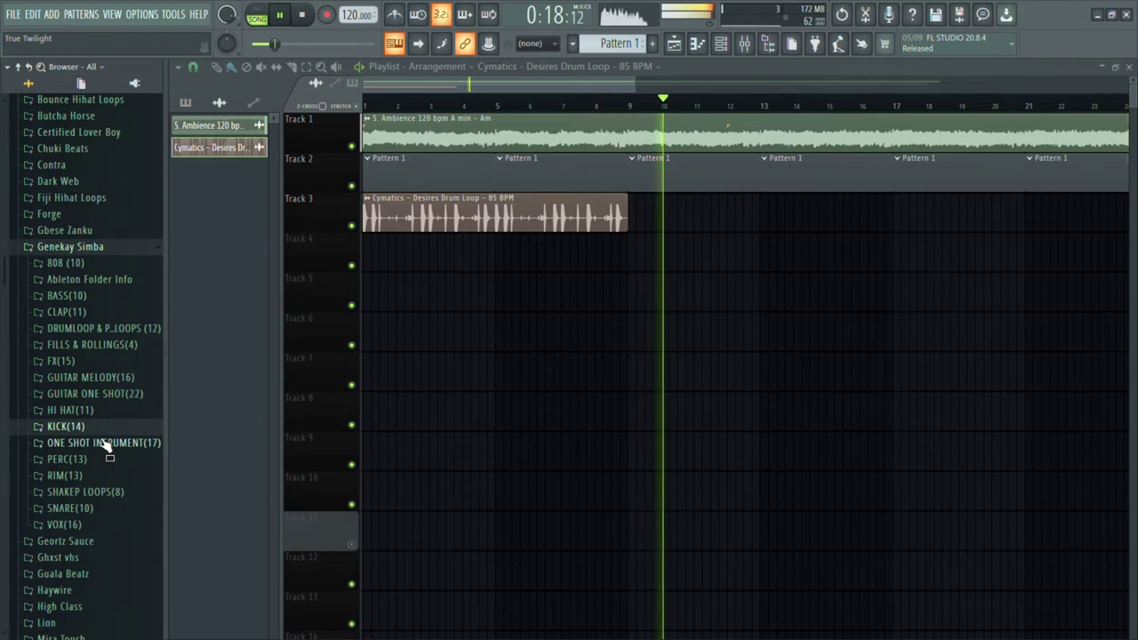
{"action": "left_click", "coordinate": [106, 444]}
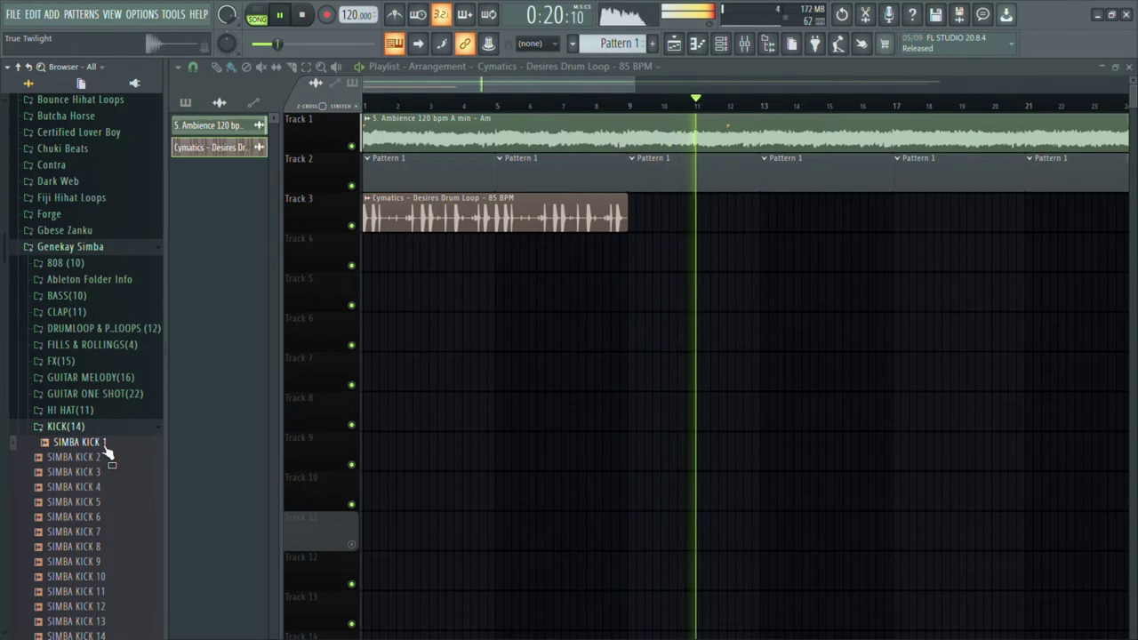
Load SIMBA KICK 1 as a channel, restart playback and collapse the KICK(14) folder.
{"action": "left_click_drag", "start_coordinate": [562, 363], "coordinate": [605, 294]}
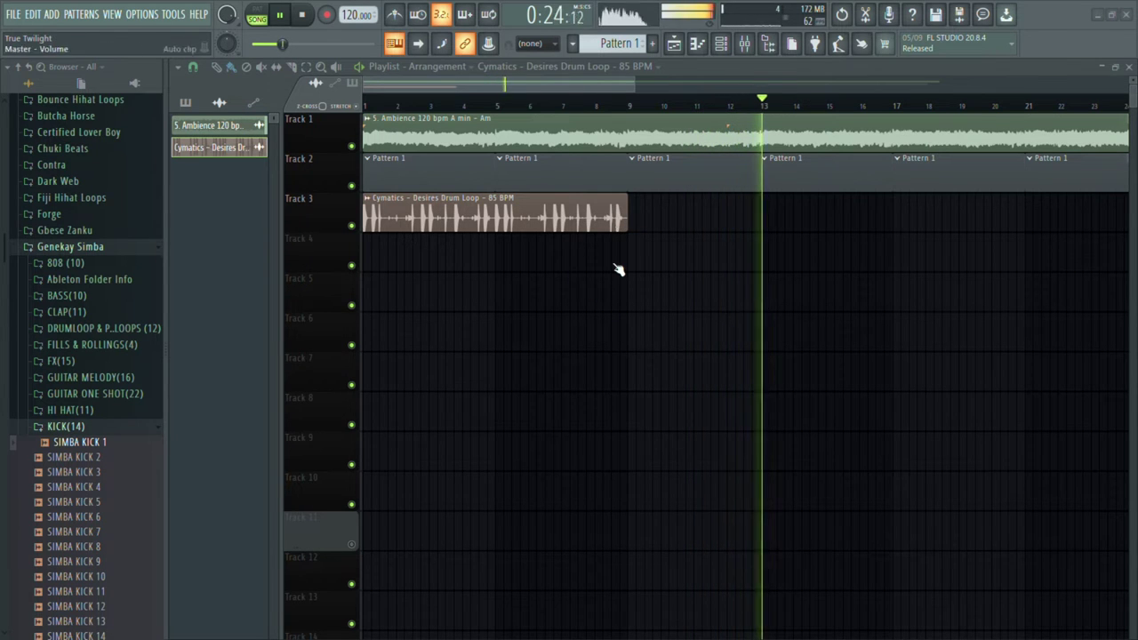
{"action": "key", "text": "space"}
{"action": "key", "text": "space"}
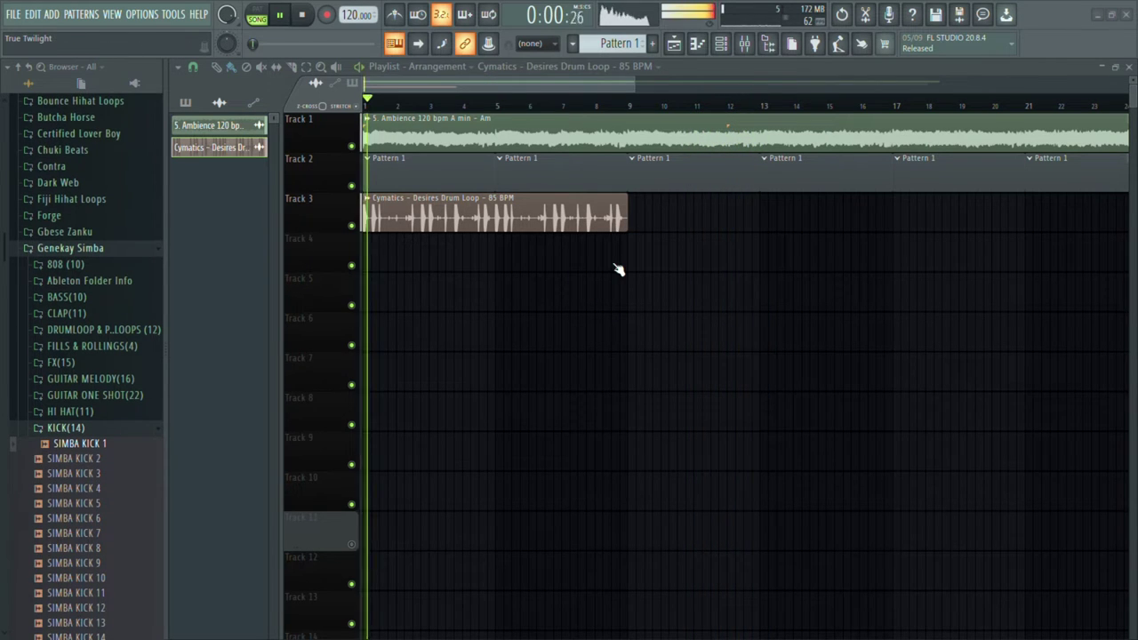
{"action": "left_click", "coordinate": [68, 413]}
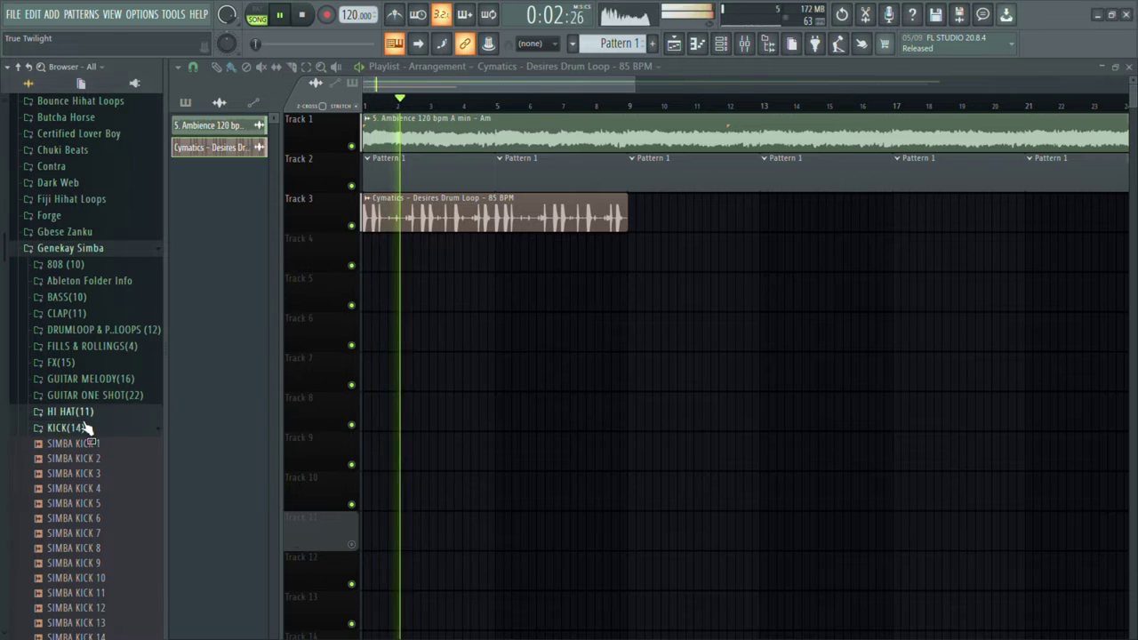
{"action": "left_click", "coordinate": [133, 413]}
{"action": "left_click", "coordinate": [133, 429]}
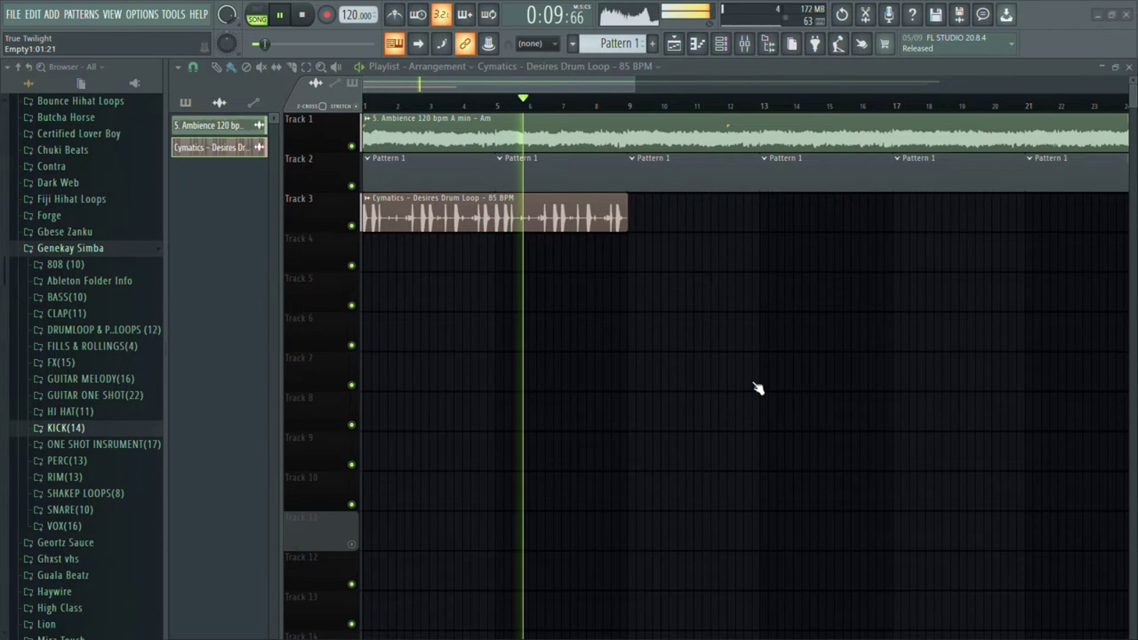
Open the SIMBA KICK 1 piano roll and place C5 notes on beats 1 and 2 of bar 1 and beat 2 of bar 2.
{"action": "key", "text": "F7"}
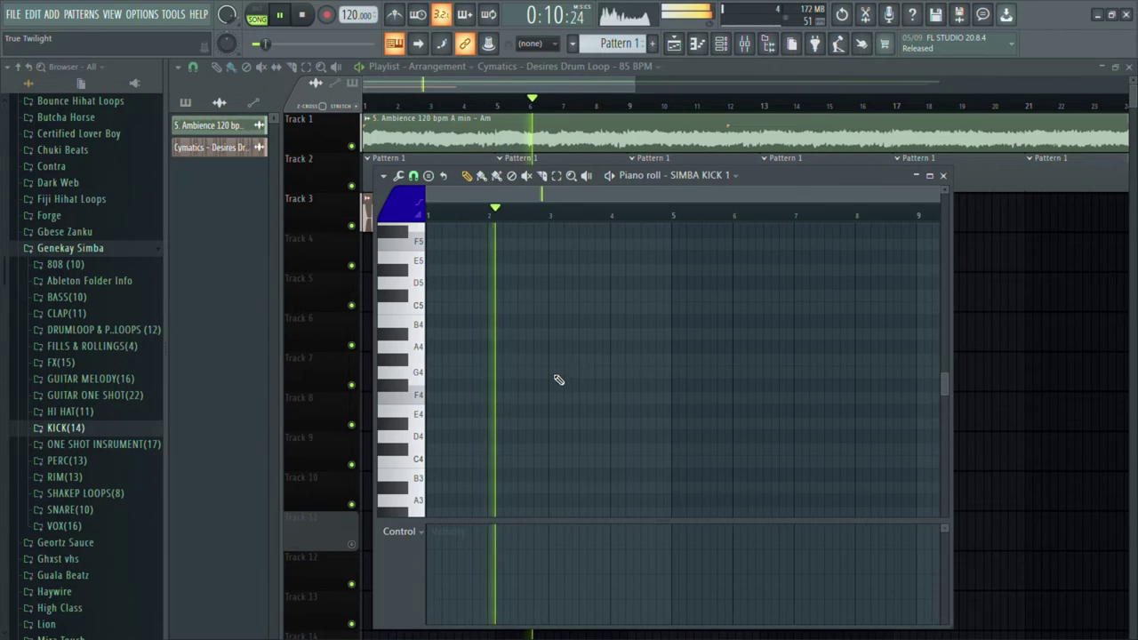
{"action": "left_click", "coordinate": [428, 309]}
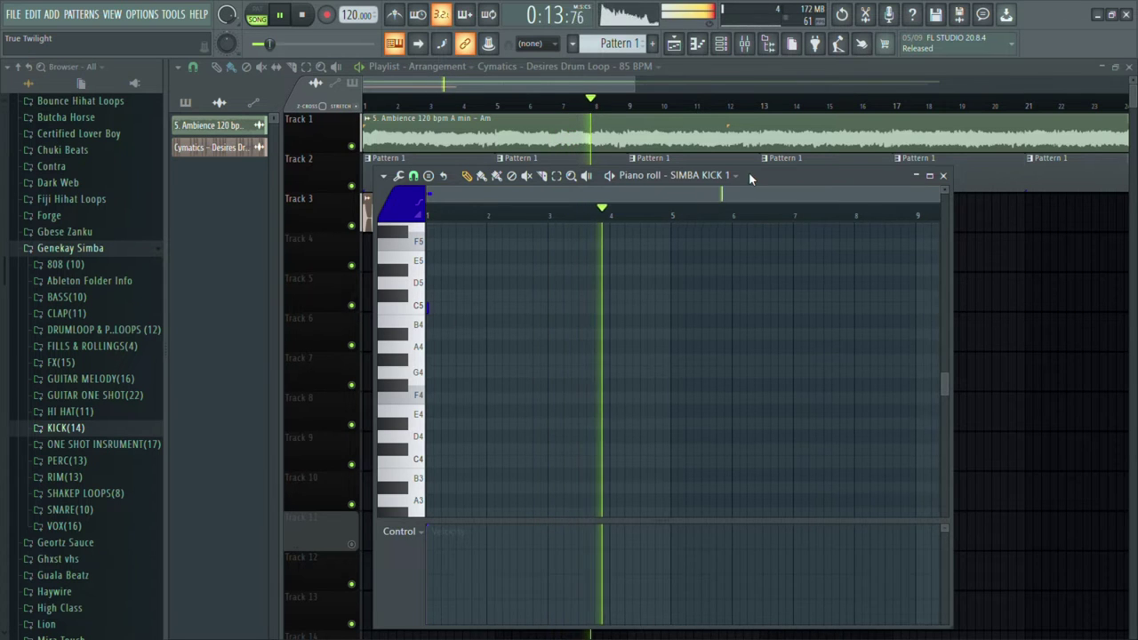
{"action": "left_click_drag", "start_coordinate": [749, 171], "coordinate": [780, 266]}
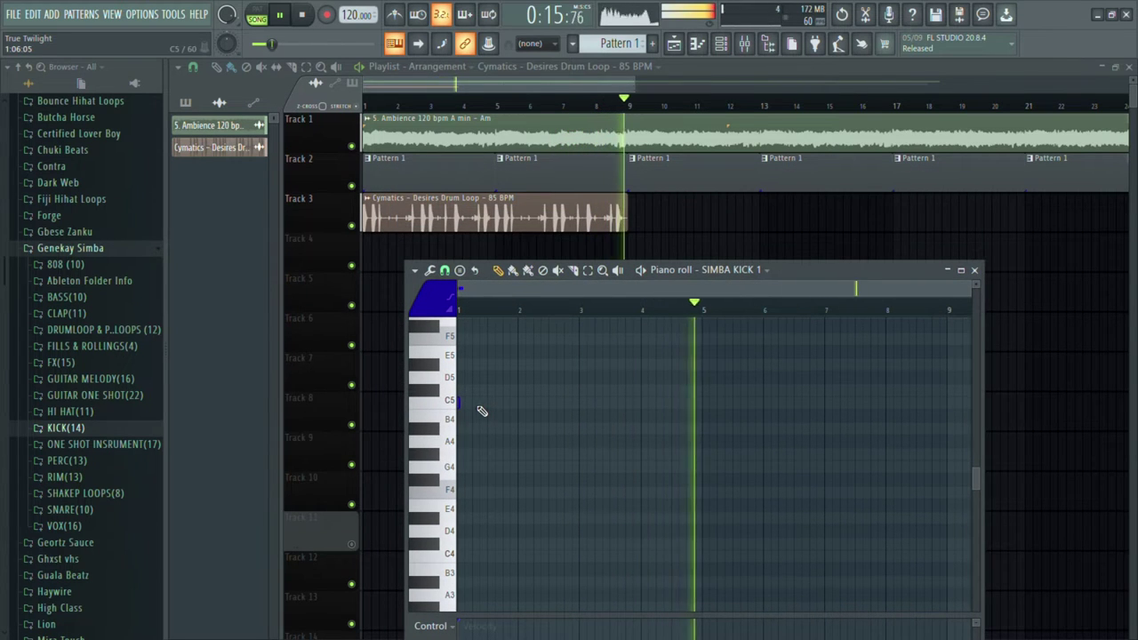
{"action": "left_click", "coordinate": [478, 404]}
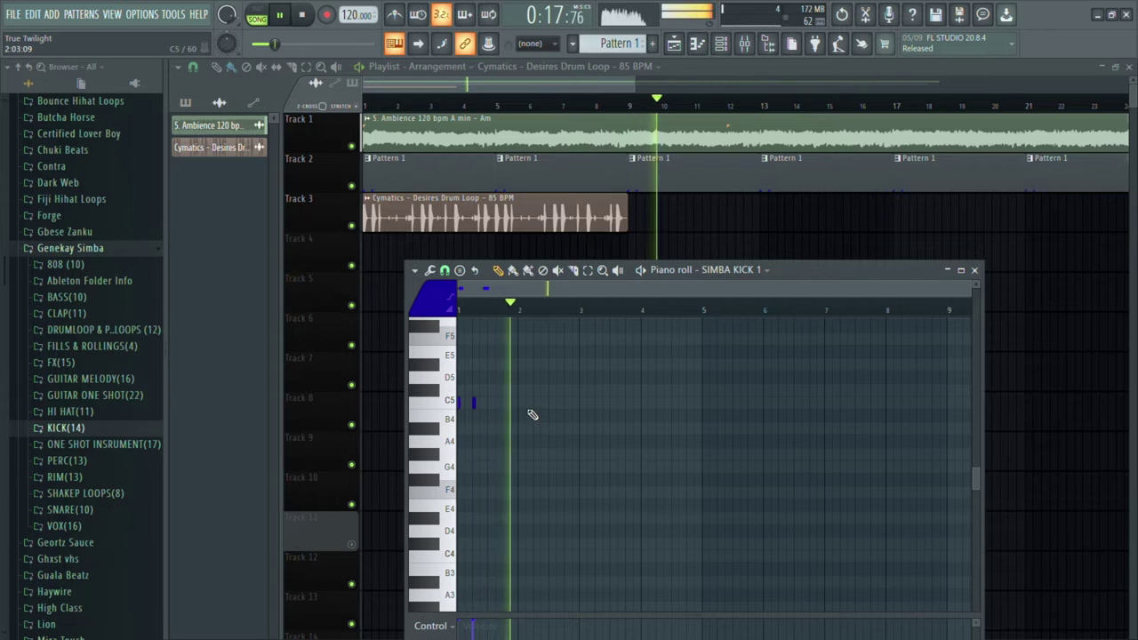
{"action": "left_click", "coordinate": [534, 403]}
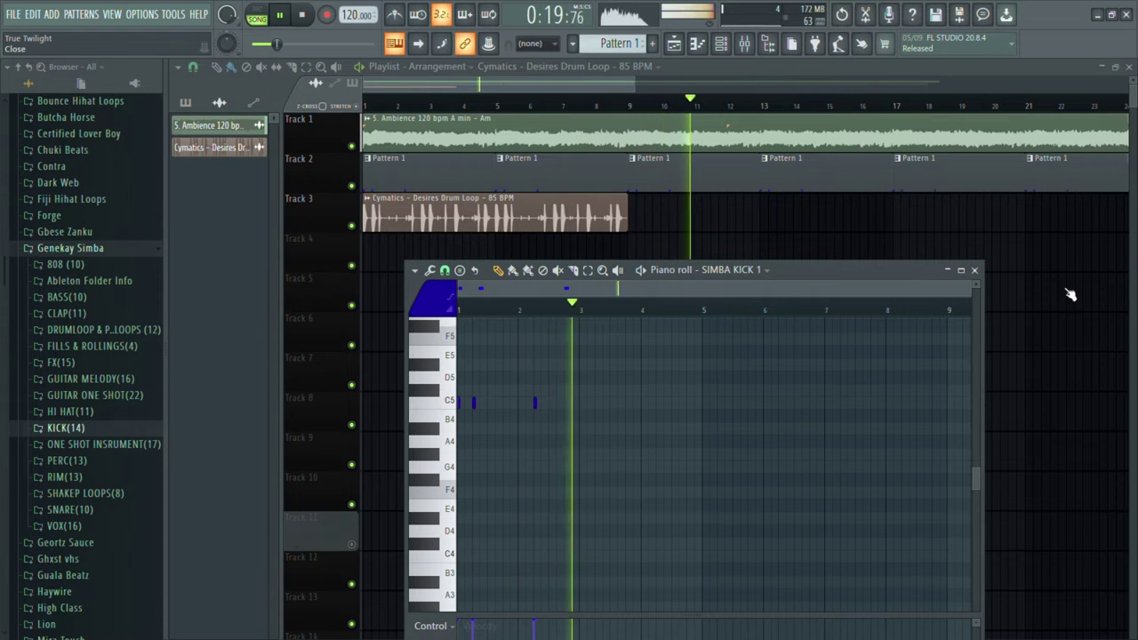
Try an extra C5 kick at the start of bar 3 while replaying the song from the beginning.
{"action": "key", "text": "space"}
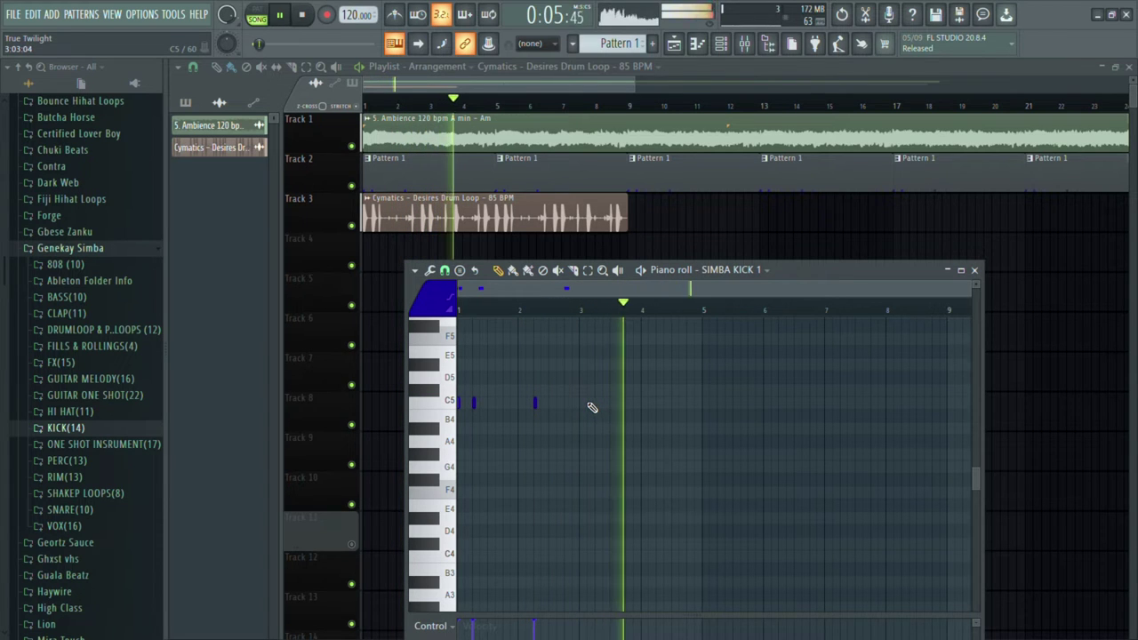
{"action": "key", "text": "space"}
{"action": "key", "text": "space"}
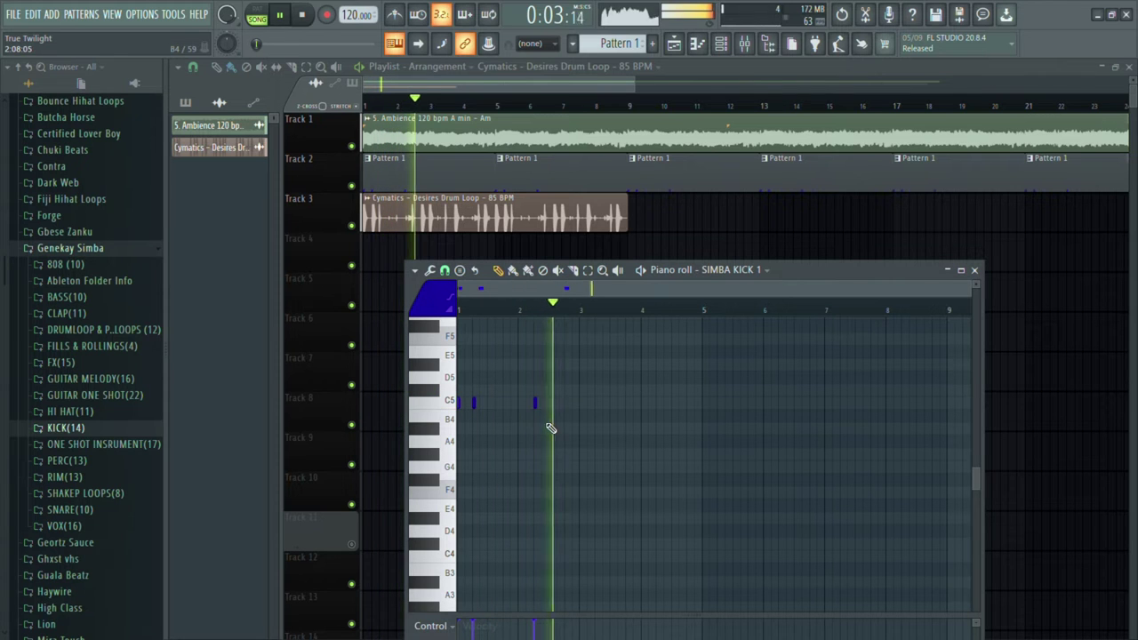
{"action": "key", "text": "space"}
{"action": "key", "text": "space"}
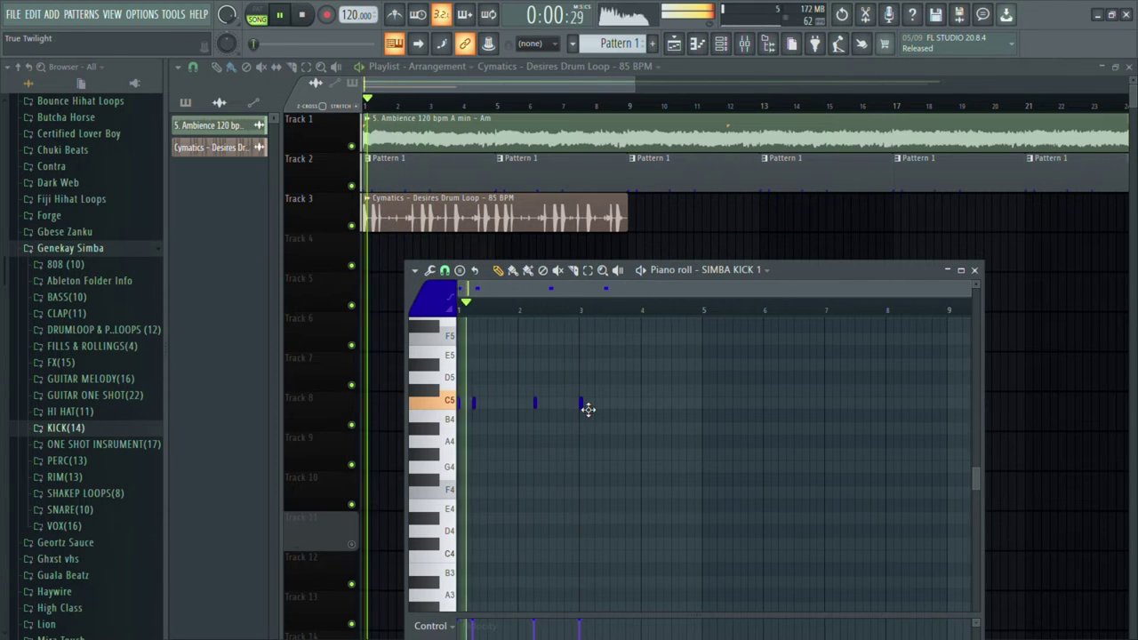
{"action": "scroll", "coordinate": [652, 410], "scroll_direction": "up", "scroll_amount": 2}
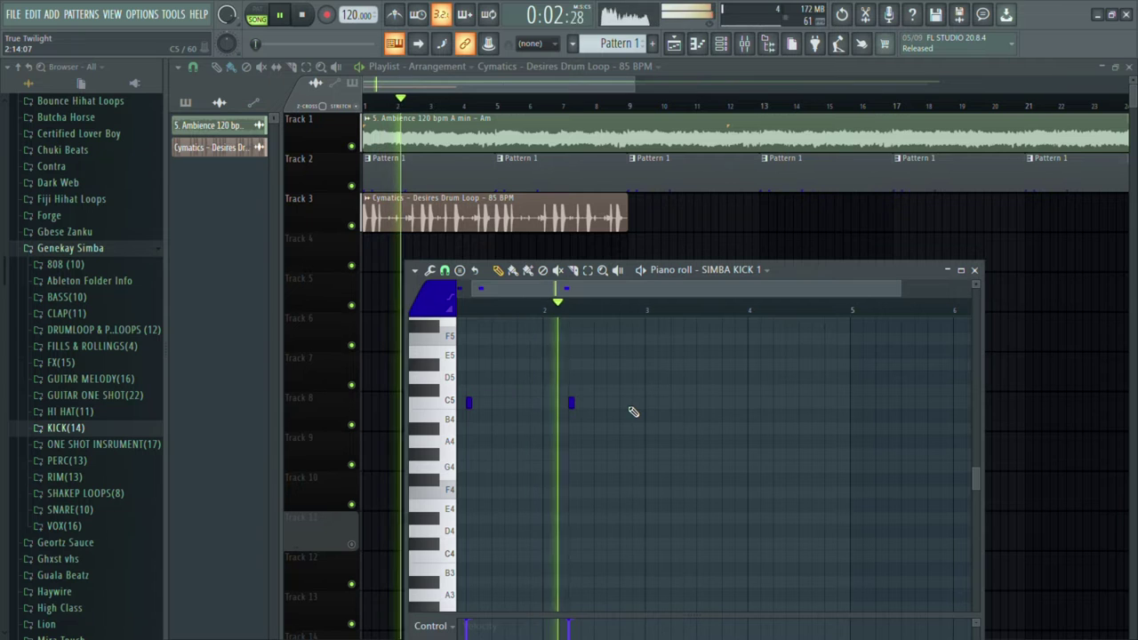
{"action": "left_click", "coordinate": [648, 404]}
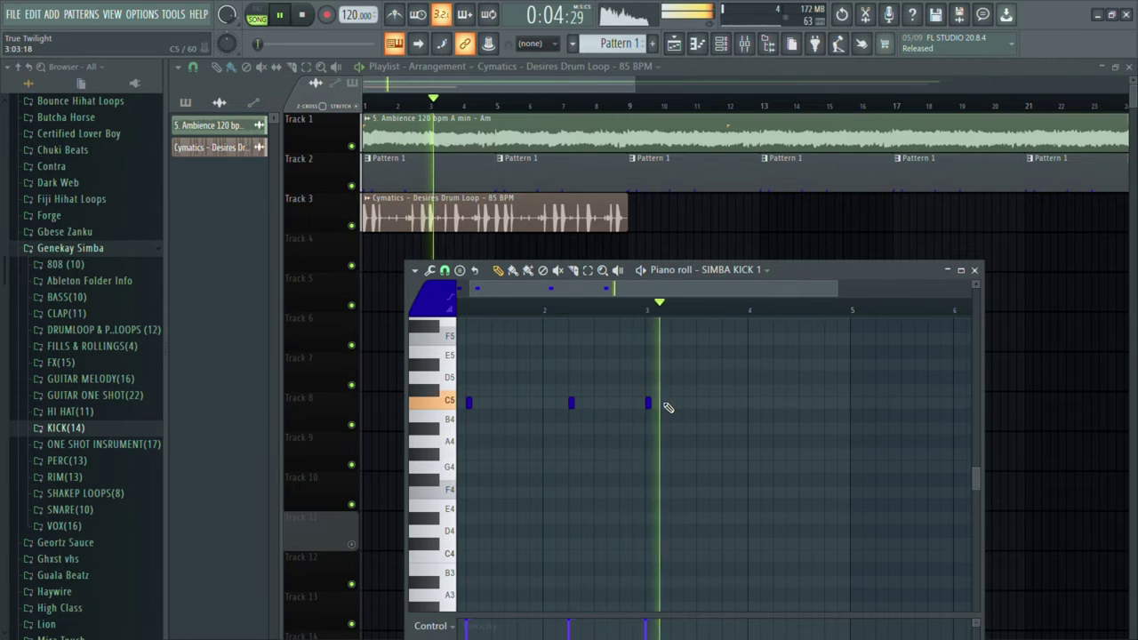
{"action": "right_click", "coordinate": [647, 404]}
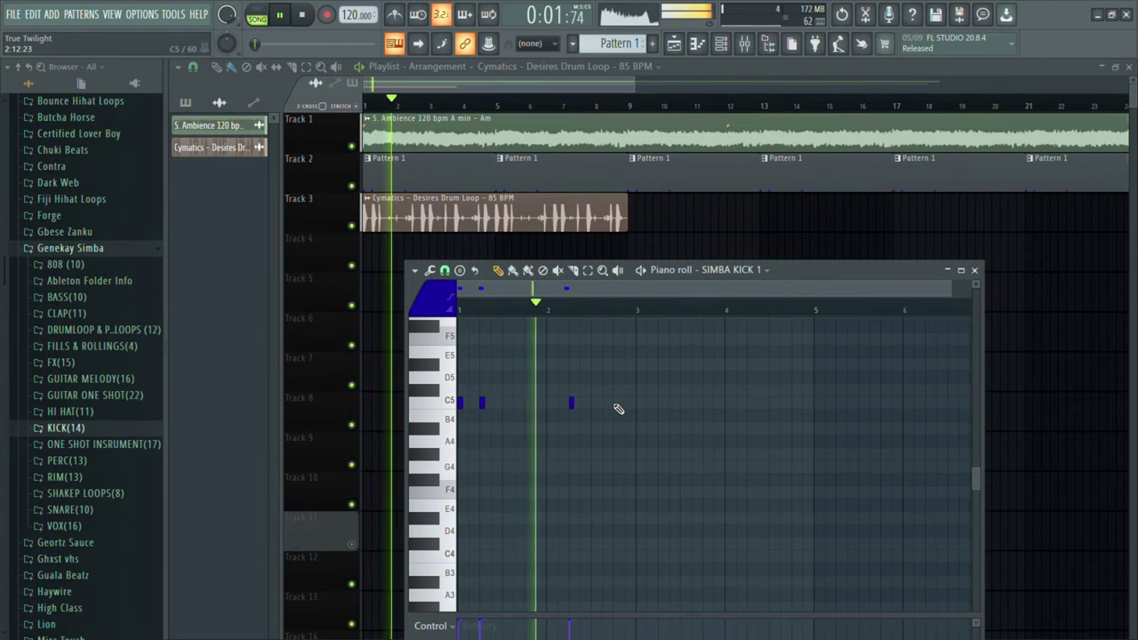
{"action": "scroll", "coordinate": [617, 409], "scroll_direction": "down", "scroll_amount": 1}
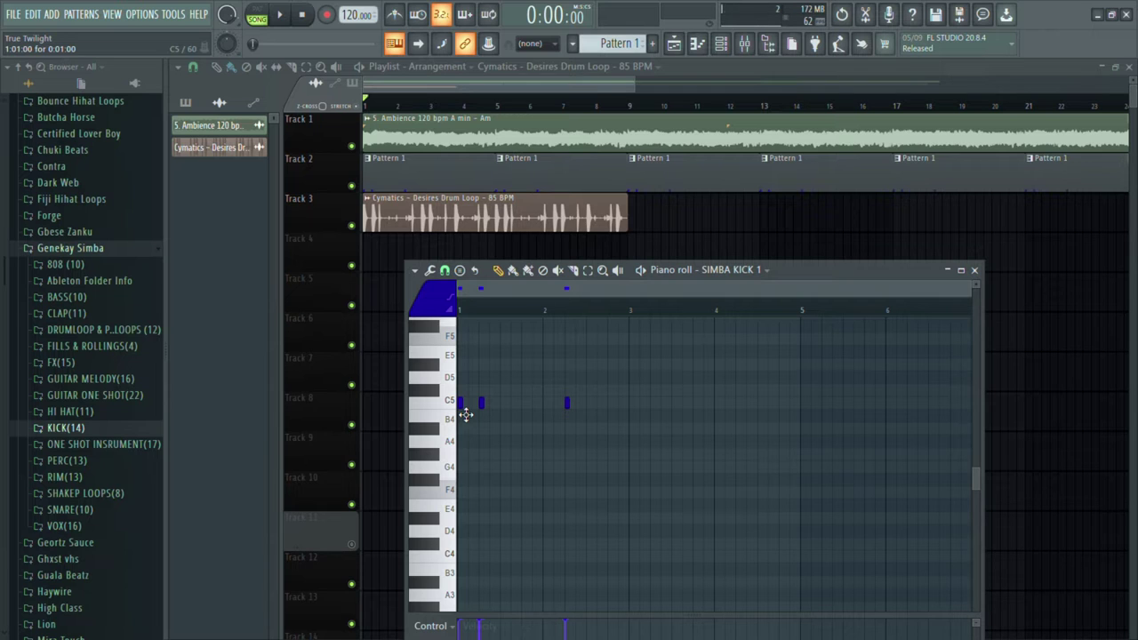
Replay the opening bars several times to check the kick rhythm against the drum loop.
{"action": "key", "text": "space"}
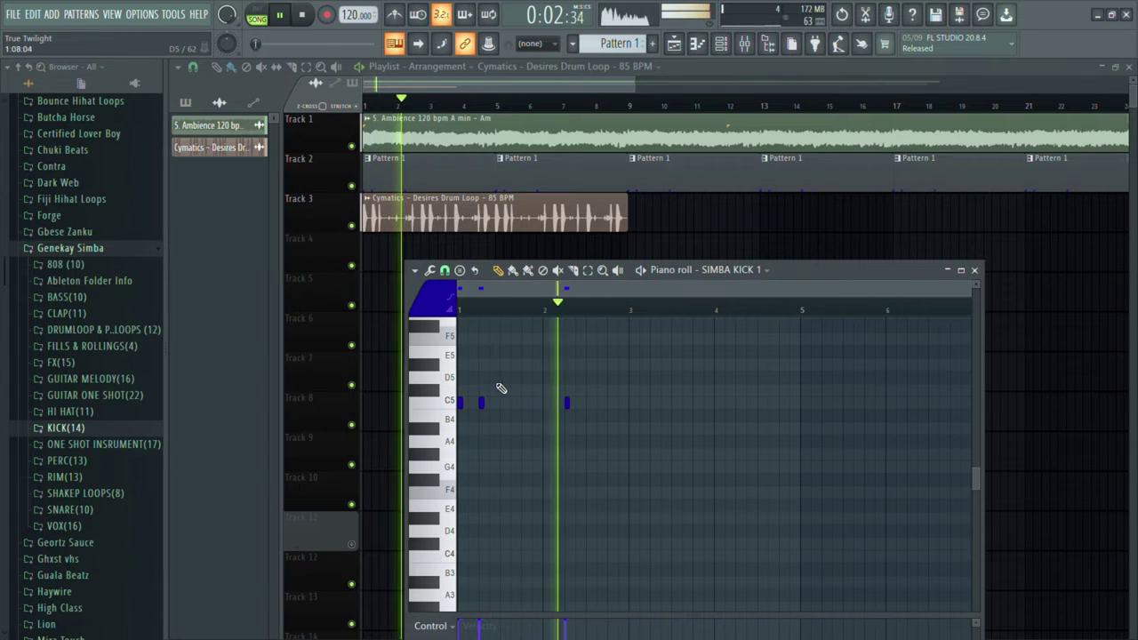
{"action": "key", "text": "space"}
{"action": "key", "text": "space"}
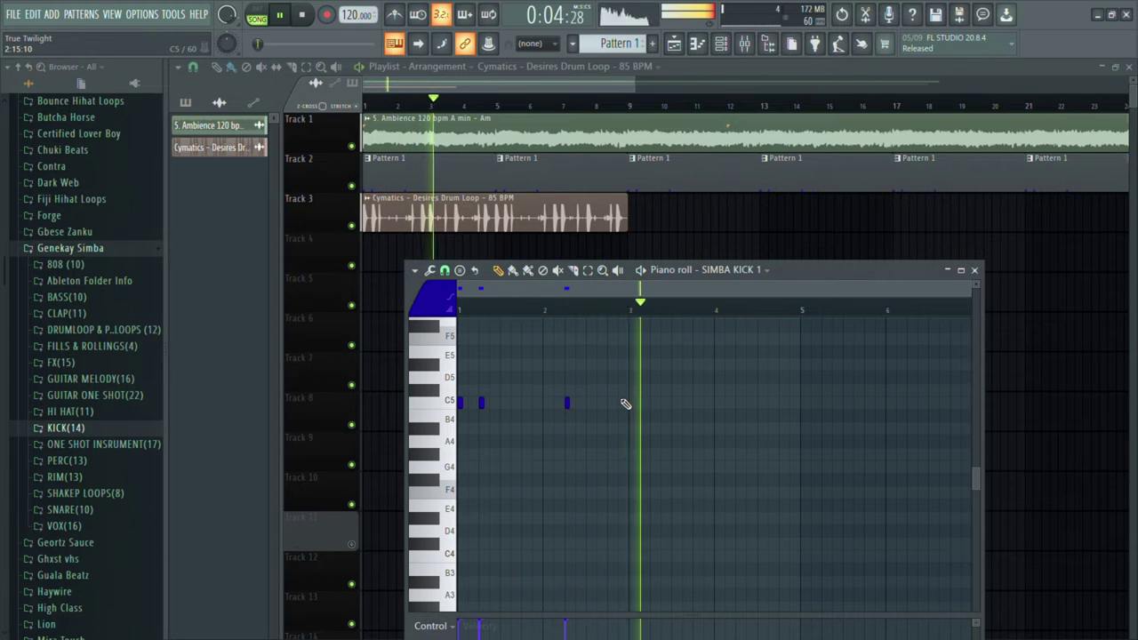
{"action": "key", "text": "space"}
{"action": "key", "text": "space"}
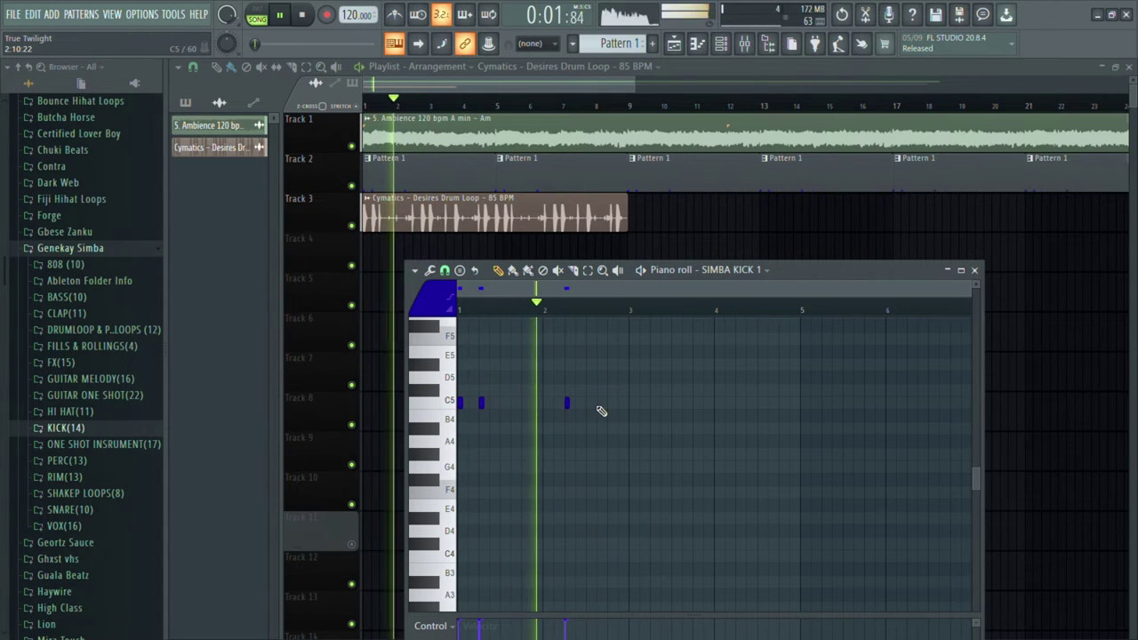
{"action": "key", "text": "space"}
{"action": "key", "text": "space"}
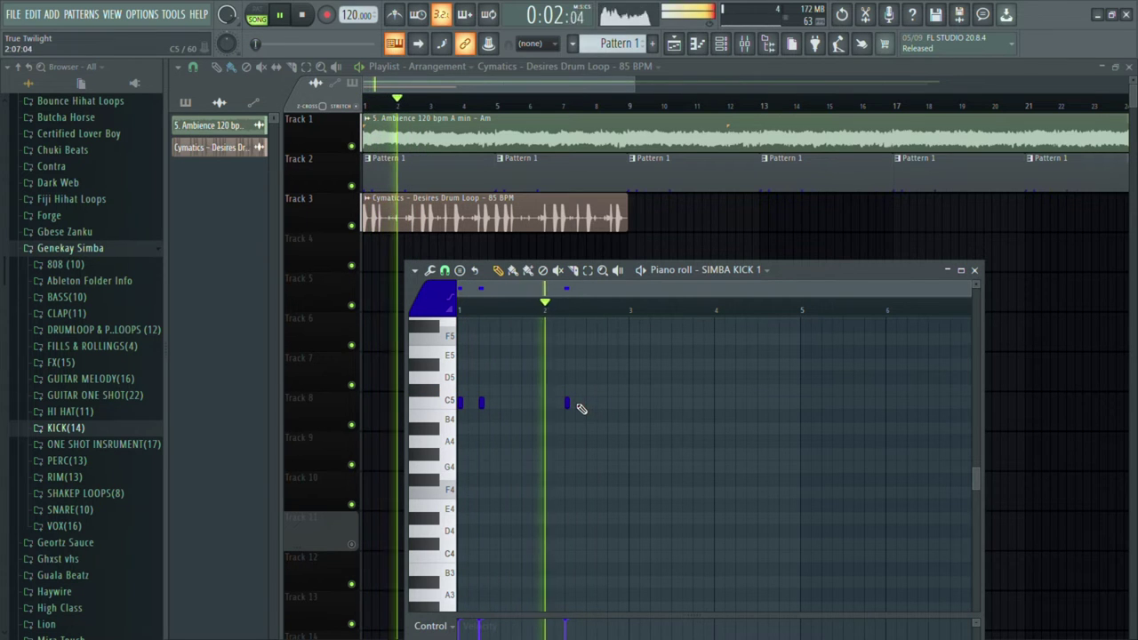
Delete the C5 kick on beat 2 of bar 2 and add kicks on beat 4 of bar 2 and steps 1 and 7 of bar 3.
{"action": "right_click", "coordinate": [570, 405]}
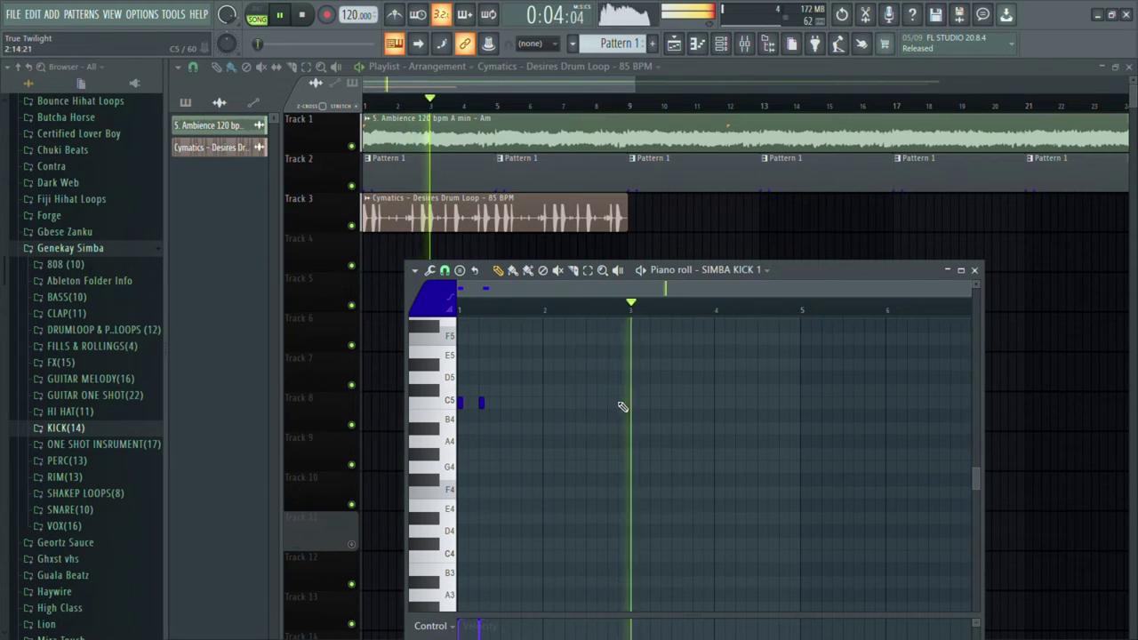
{"action": "left_click", "coordinate": [613, 405]}
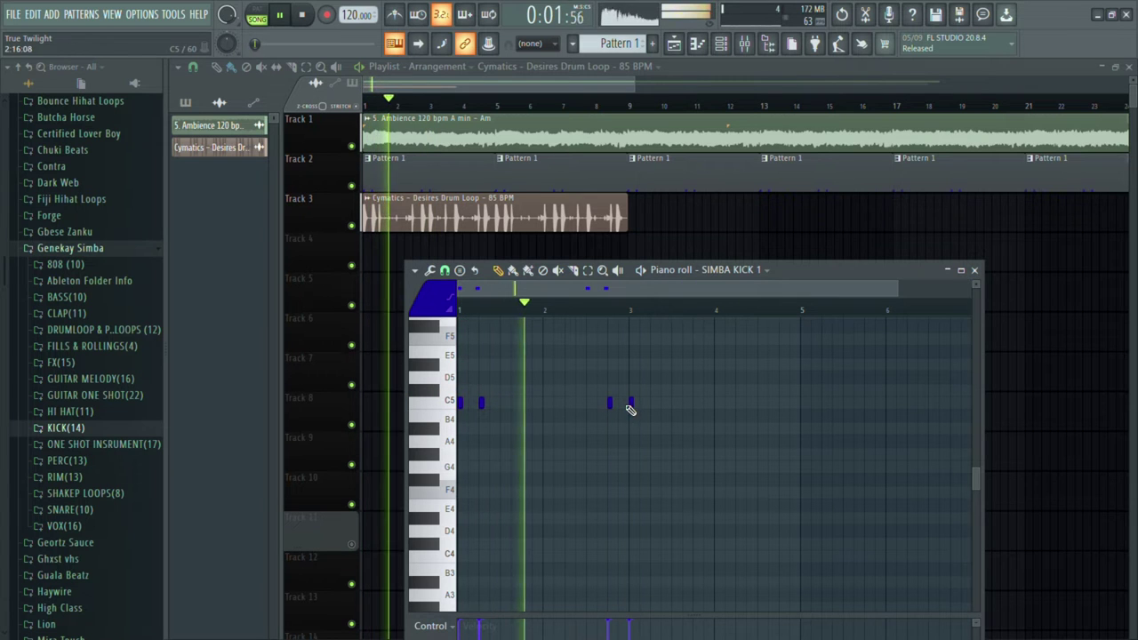
{"action": "left_click", "coordinate": [631, 404]}
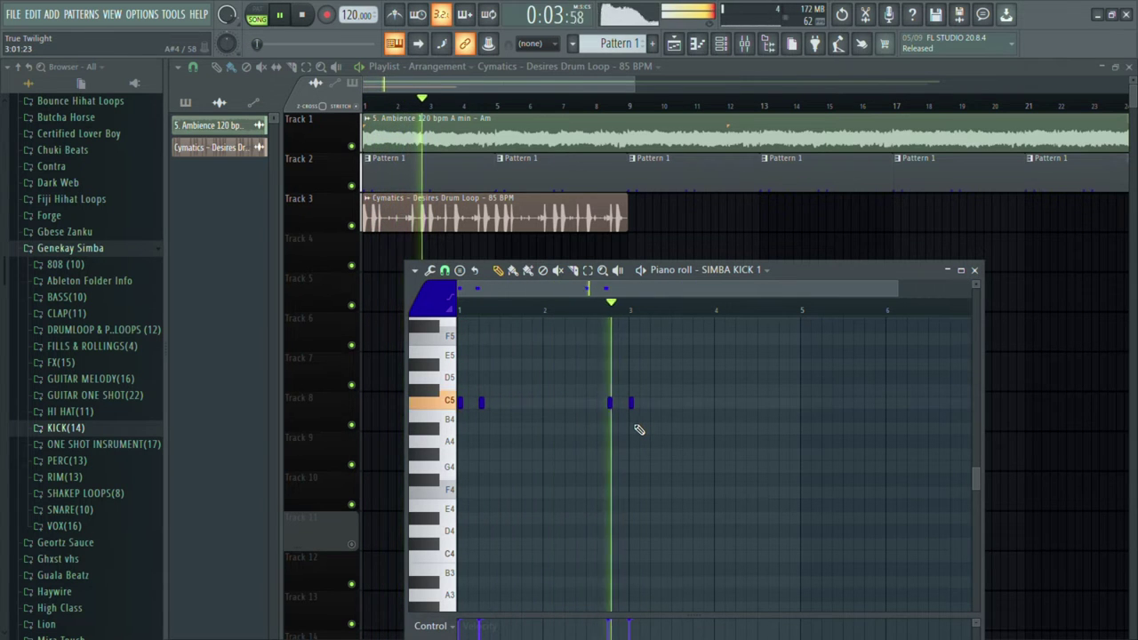
{"action": "left_click", "coordinate": [664, 405]}
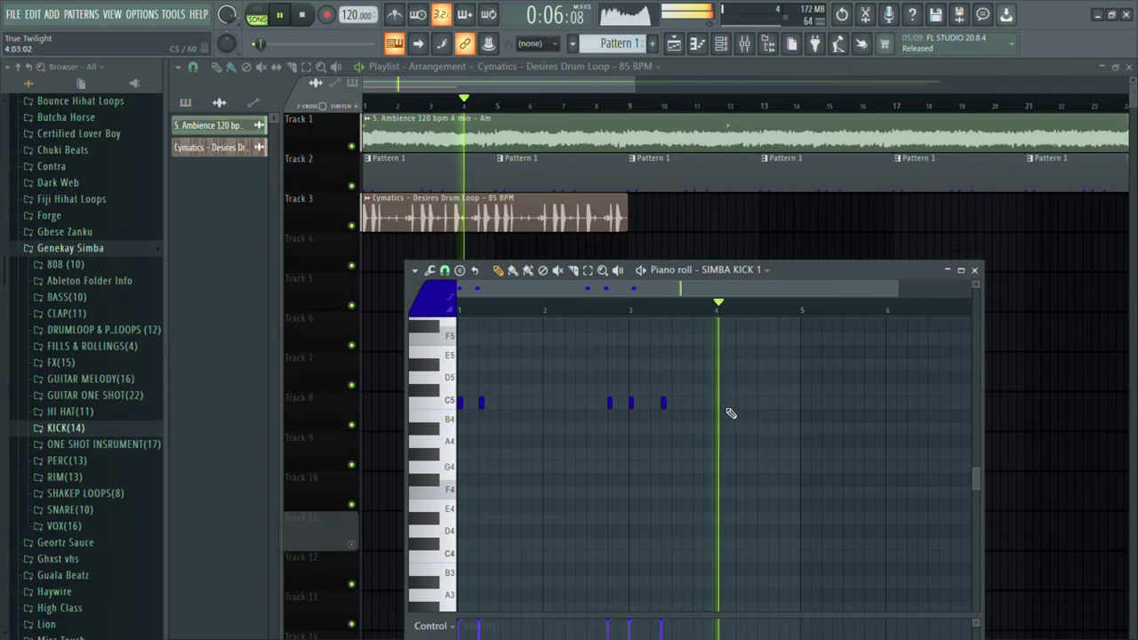
Try a C5 kick on beat 4 of bar 3, and place one at step 11 of bar 4 instead.
{"action": "left_click", "coordinate": [699, 404]}
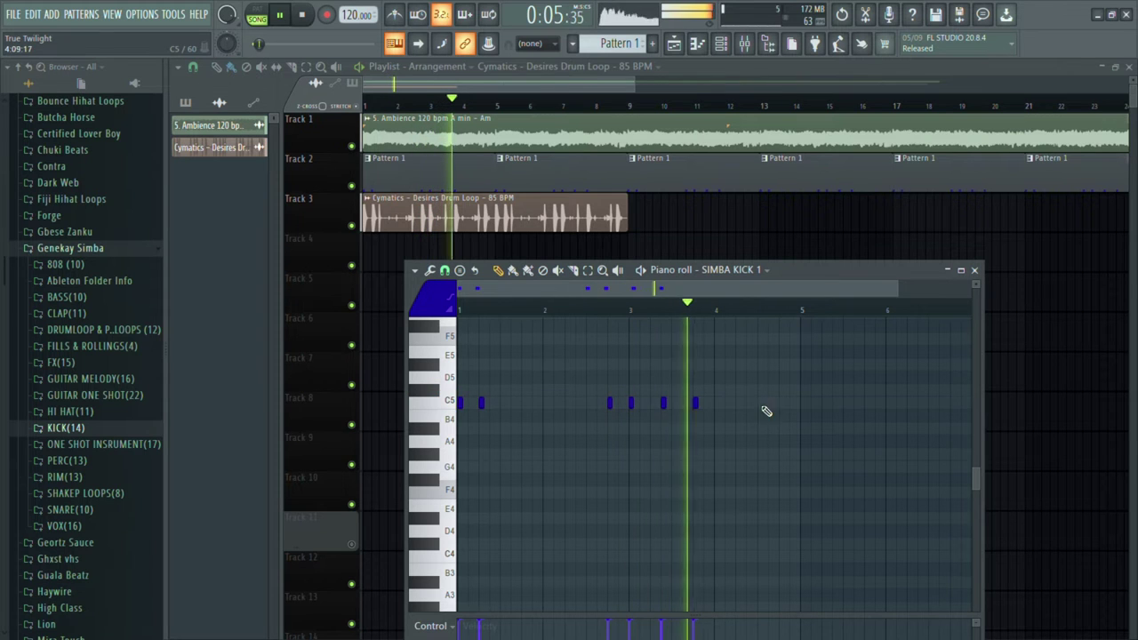
{"action": "right_click", "coordinate": [697, 405]}
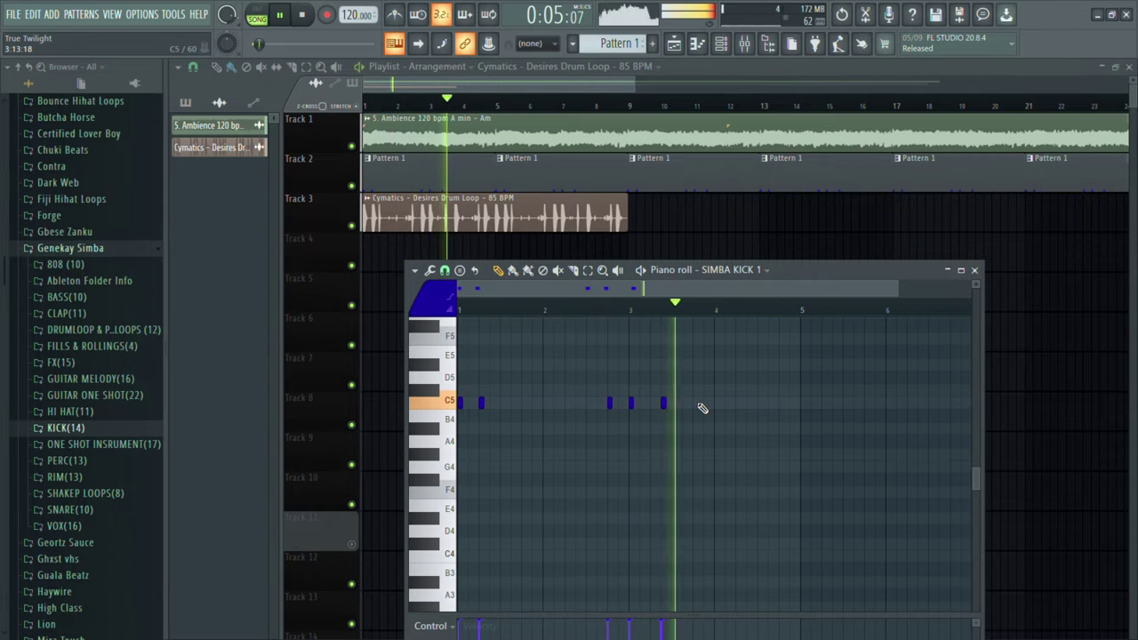
{"action": "left_click", "coordinate": [772, 404]}
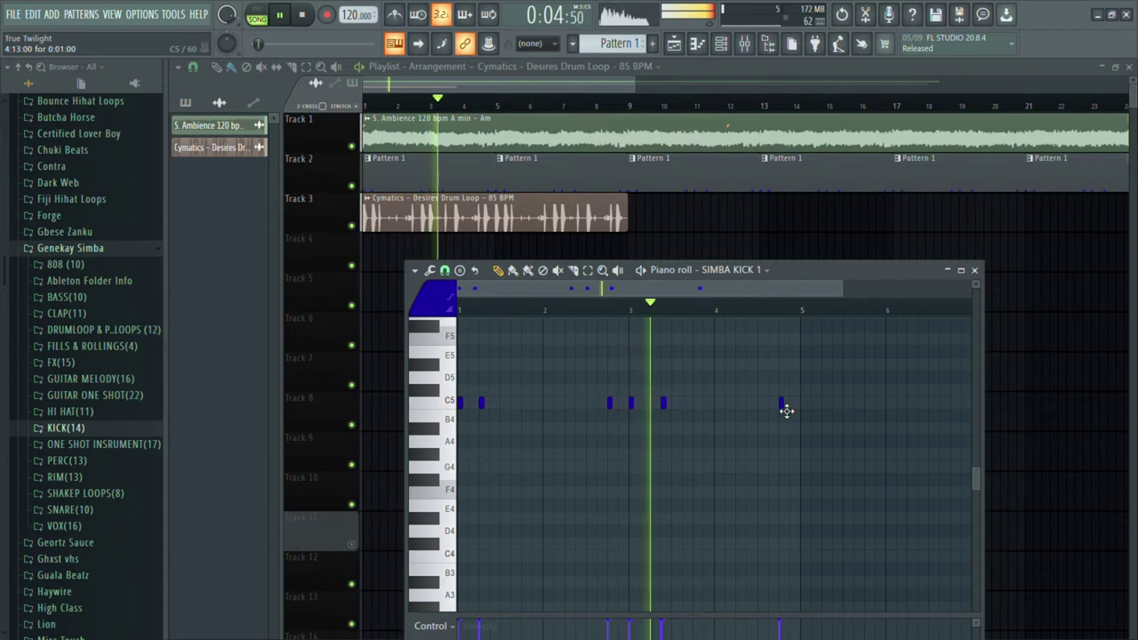
{"action": "scroll", "coordinate": [815, 449], "scroll_direction": "down", "scroll_amount": 1}
{"action": "scroll", "coordinate": [815, 450], "scroll_direction": "down", "scroll_amount": 1}
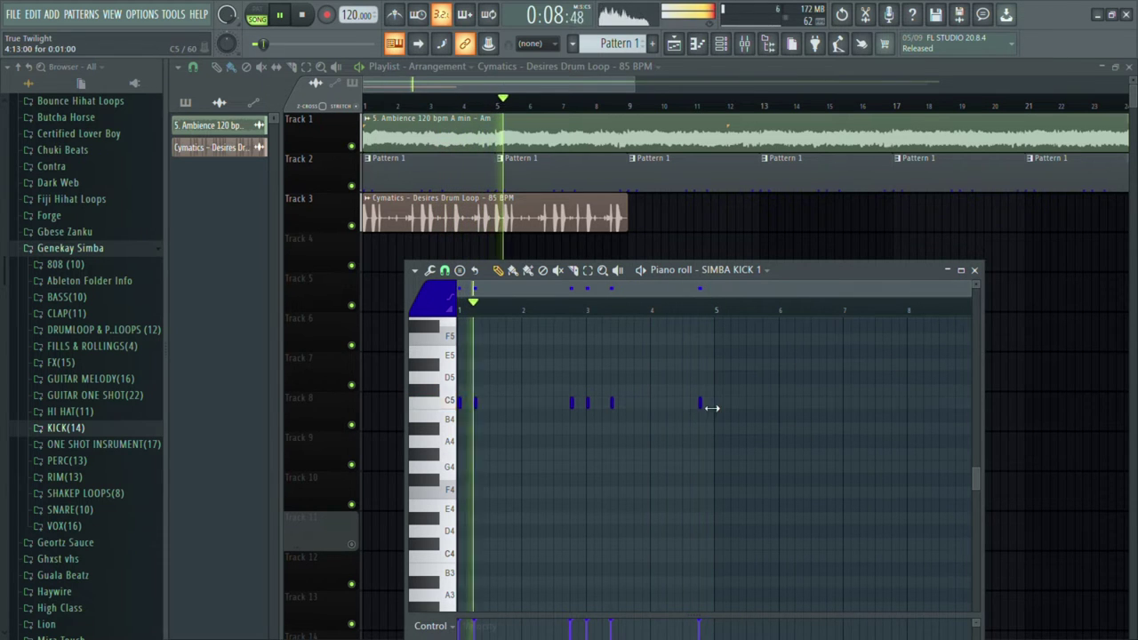
{"action": "left_click_drag", "start_coordinate": [705, 408], "coordinate": [697, 408]}
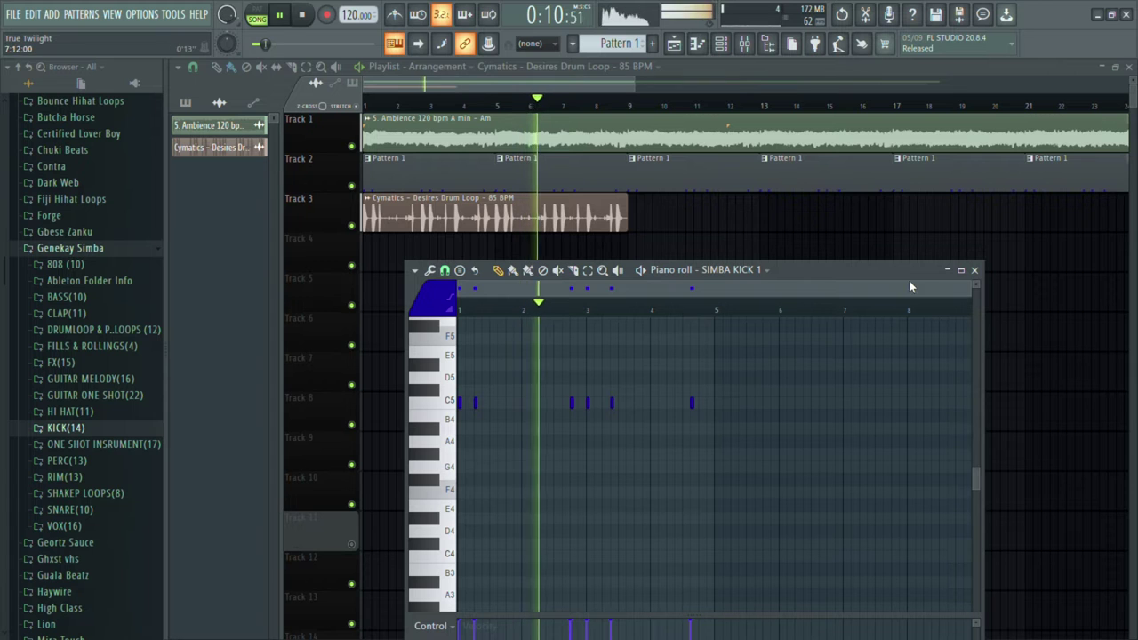
Close the piano roll and reduce Track 2 to a single eight-bar Pattern 1 clip starting at bar 1.
{"action": "left_click", "coordinate": [975, 270]}
{"action": "scroll", "coordinate": [948, 264], "scroll_direction": "down", "scroll_amount": 1}
{"action": "scroll", "coordinate": [946, 262], "scroll_direction": "down", "scroll_amount": 1}
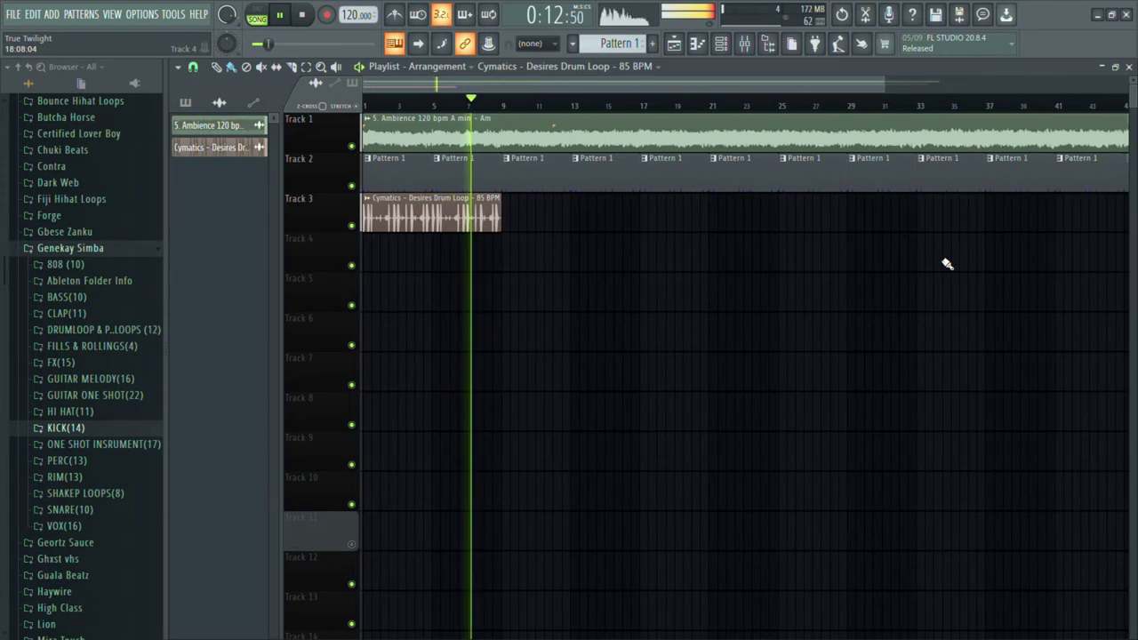
{"action": "scroll", "coordinate": [956, 253], "scroll_direction": "down", "scroll_amount": 1}
{"action": "left_click_drag", "start_coordinate": [950, 187], "coordinate": [585, 185]}
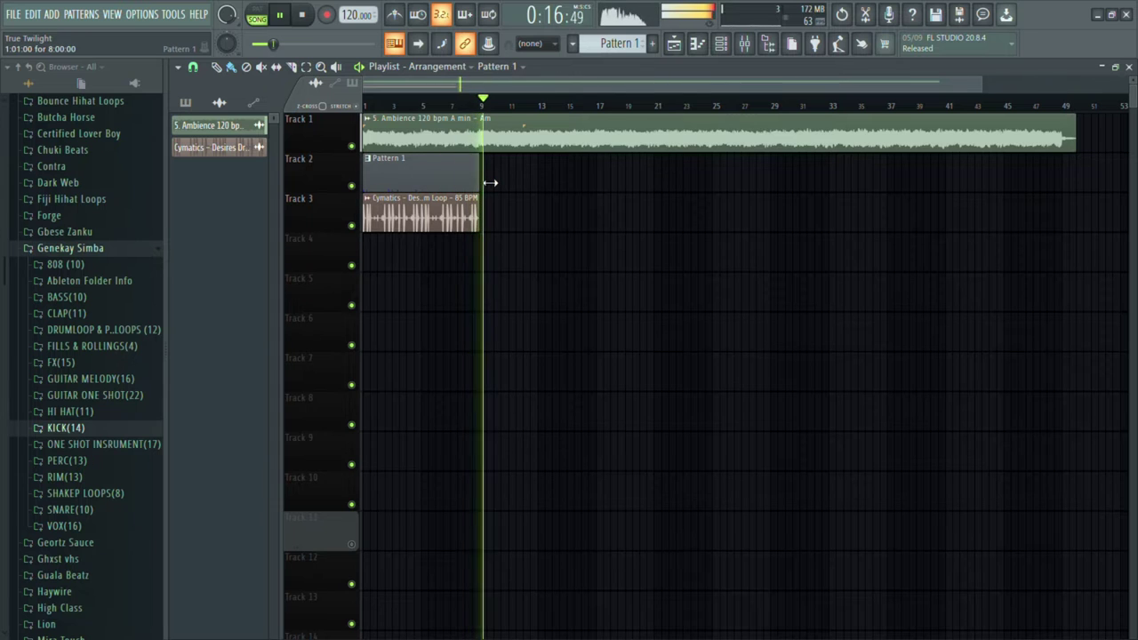
Repeat the eight-bar Pattern 1 clip along Track 2 up to bar 49 and restart playback.
{"action": "left_click", "coordinate": [312, 166]}
{"action": "key", "text": "ctrl+b"}
{"action": "key", "text": "ctrl+b"}
{"action": "key", "text": "ctrl+b"}
{"action": "key", "text": "ctrl+b"}
{"action": "key", "text": "ctrl+b"}
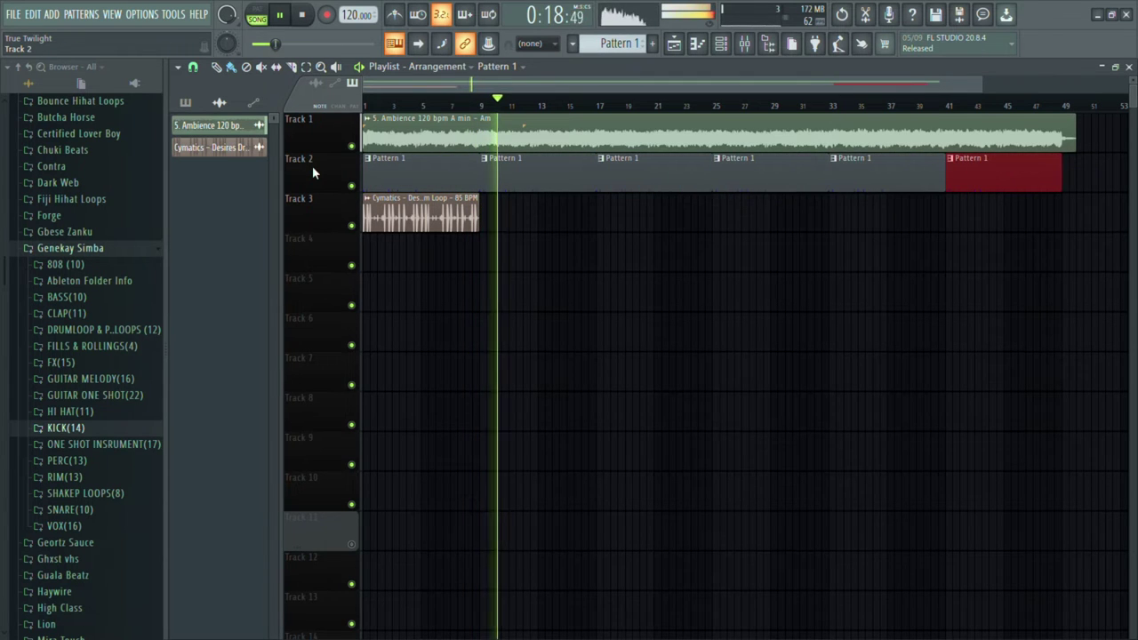
{"action": "key", "text": "space"}
{"action": "key", "text": "space"}
{"action": "scroll", "coordinate": [312, 165], "scroll_direction": "up", "scroll_amount": 2}
Copy all SIMBA KICK 1 notes from bars 1 to 4 into bars 5 to 8 of the piano roll.
{"action": "left_click", "coordinate": [729, 45]}
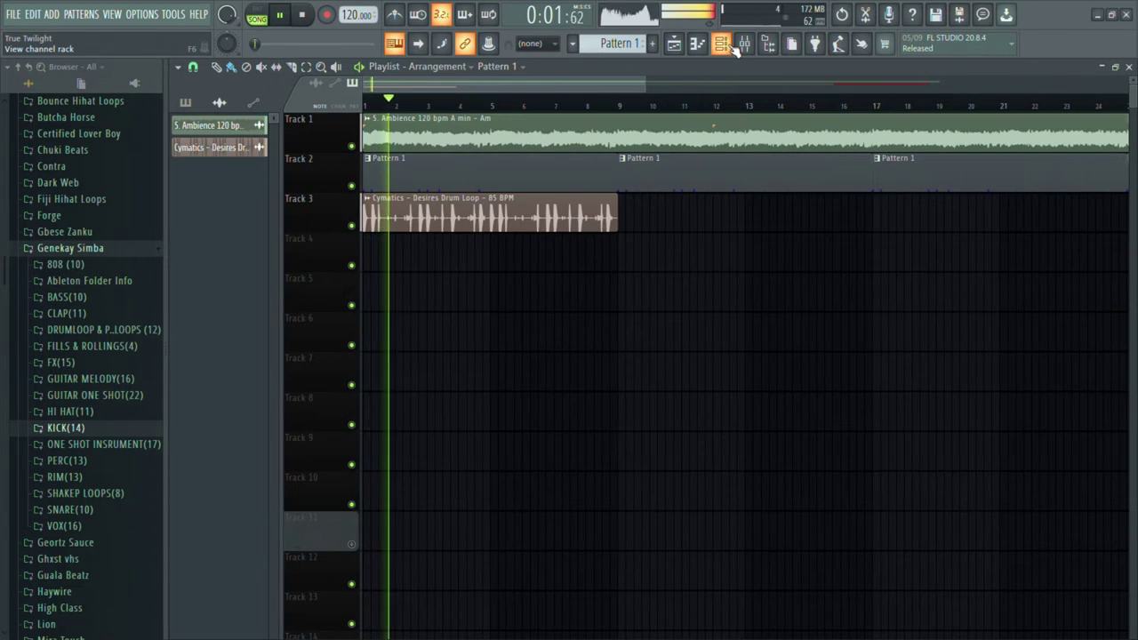
{"action": "key", "text": "F7"}
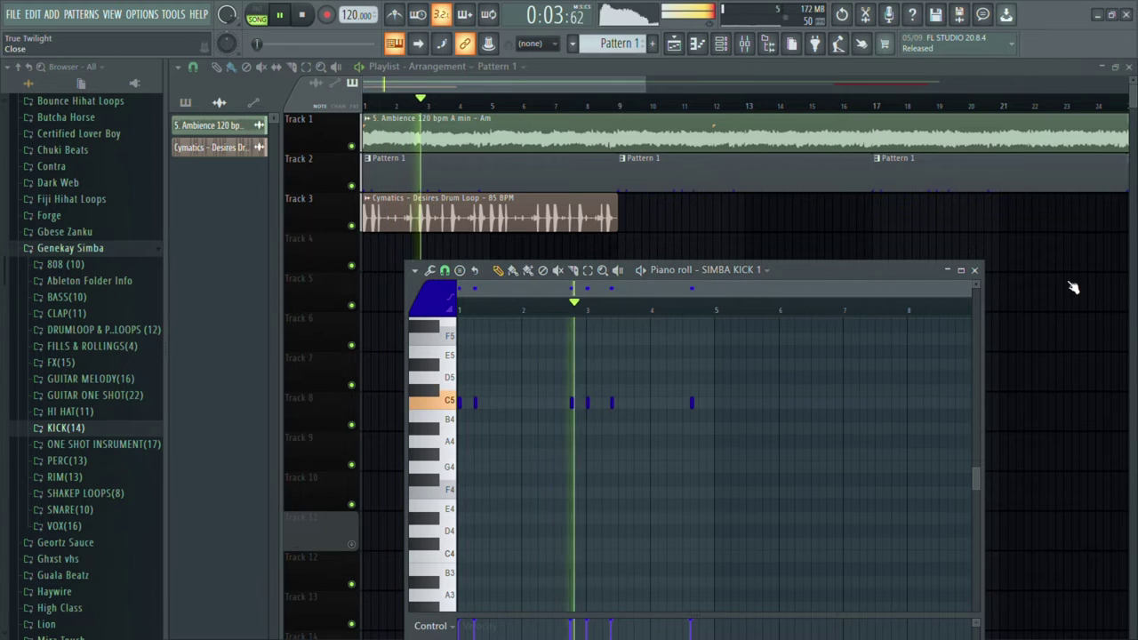
{"action": "key", "text": "ctrl+a"}
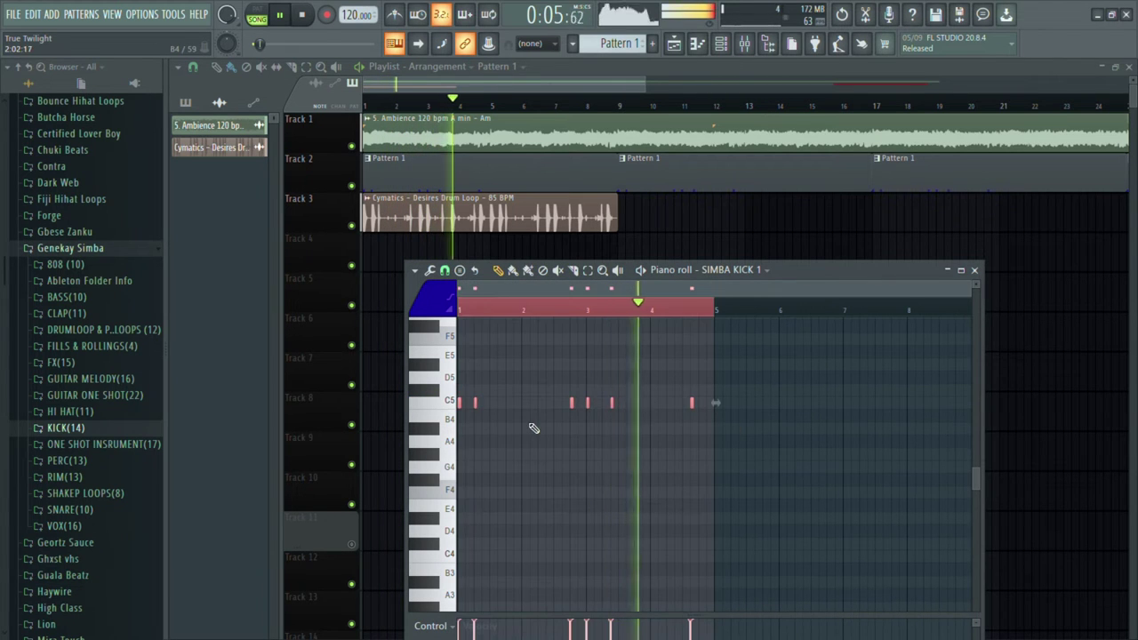
{"action": "mouse_move", "coordinate": [467, 411]}
{"action": "left_mouse_down"}
{"action": "mouse_move", "coordinate": [709, 399]}
{"action": "mouse_move", "coordinate": [724, 412]}
{"action": "left_mouse_up"}
{"action": "left_click", "coordinate": [733, 458]}
{"action": "right_click", "coordinate": [734, 458]}
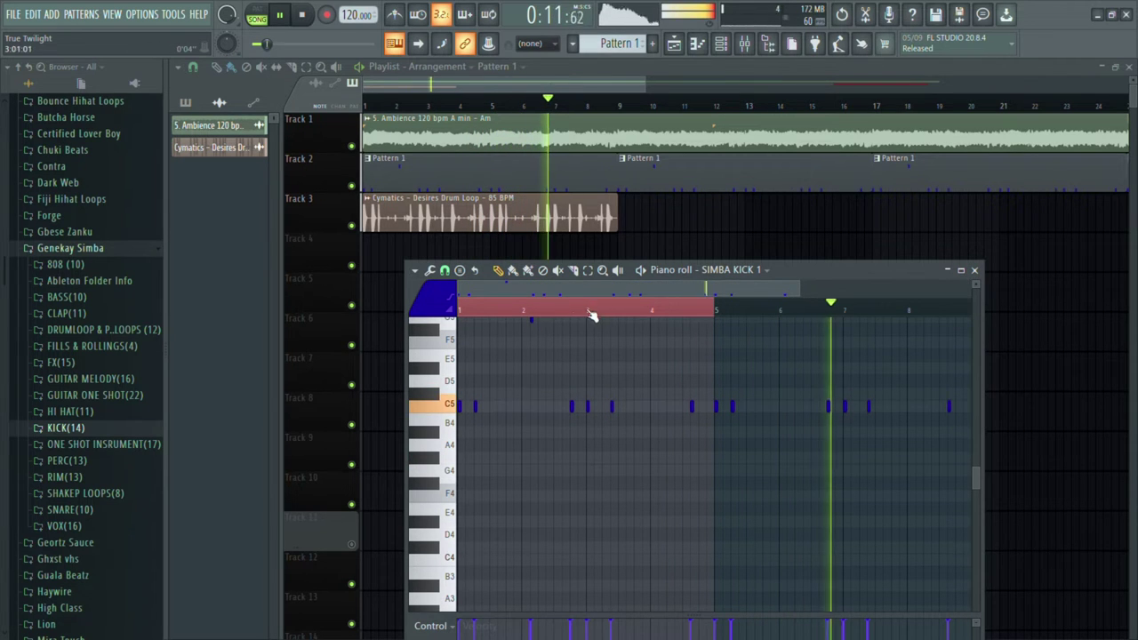
{"action": "left_click", "coordinate": [556, 310]}
{"action": "scroll", "coordinate": [508, 313], "scroll_direction": "up", "scroll_amount": 1}
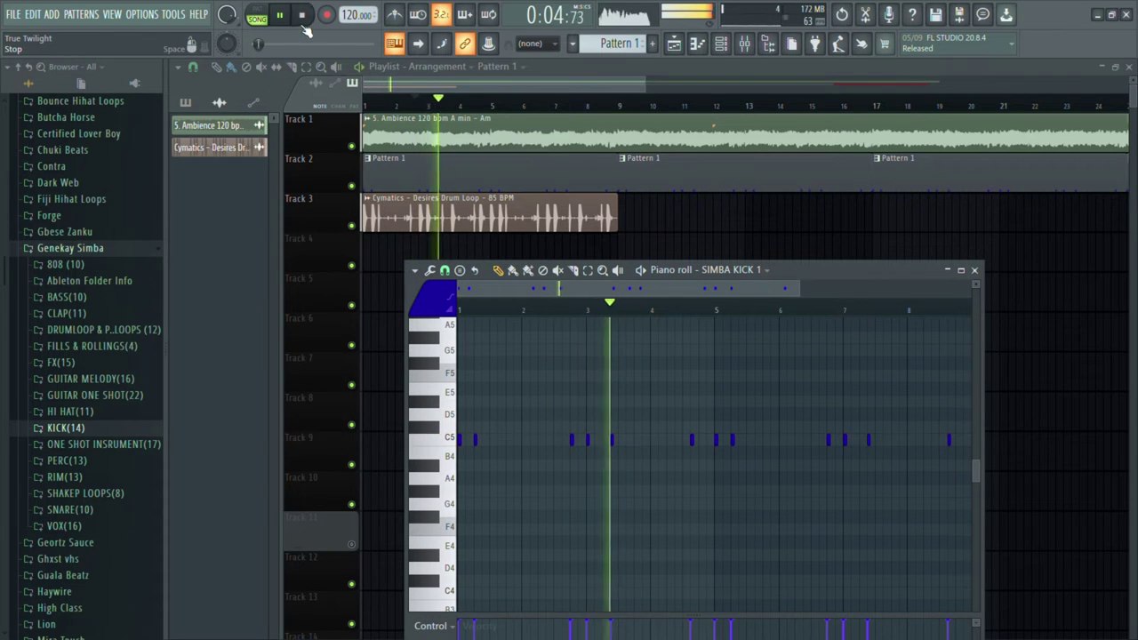
{"action": "scroll", "coordinate": [607, 478], "scroll_direction": "down", "scroll_amount": 3}
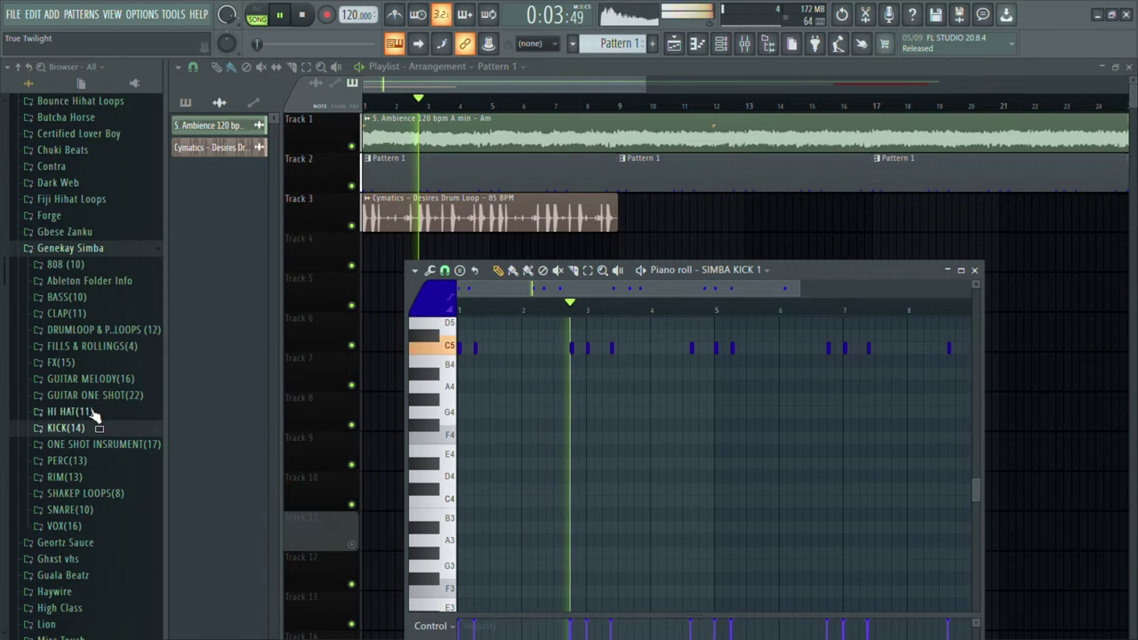
Close the piano roll and slice the drum loop on Track 3 around the snare hit in bar 5.
{"action": "scroll", "coordinate": [95, 415], "scroll_direction": "down", "scroll_amount": 1}
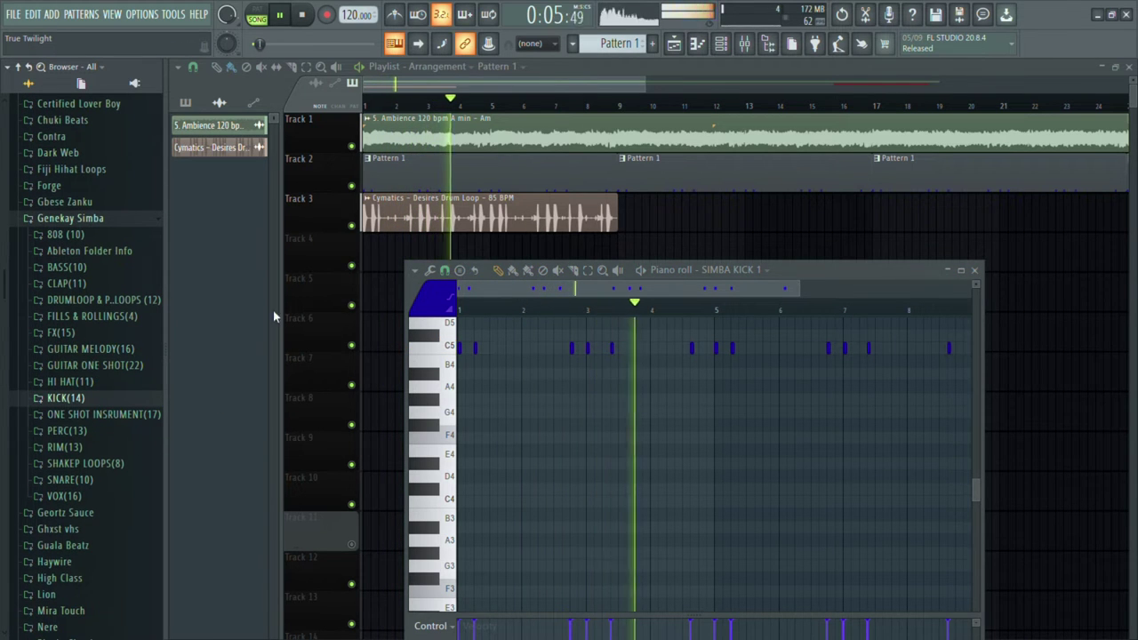
{"action": "scroll", "coordinate": [383, 269], "scroll_direction": "up", "scroll_amount": 2}
{"action": "scroll", "coordinate": [383, 268], "scroll_direction": "up", "scroll_amount": 1}
{"action": "middle_click", "coordinate": [389, 266]}
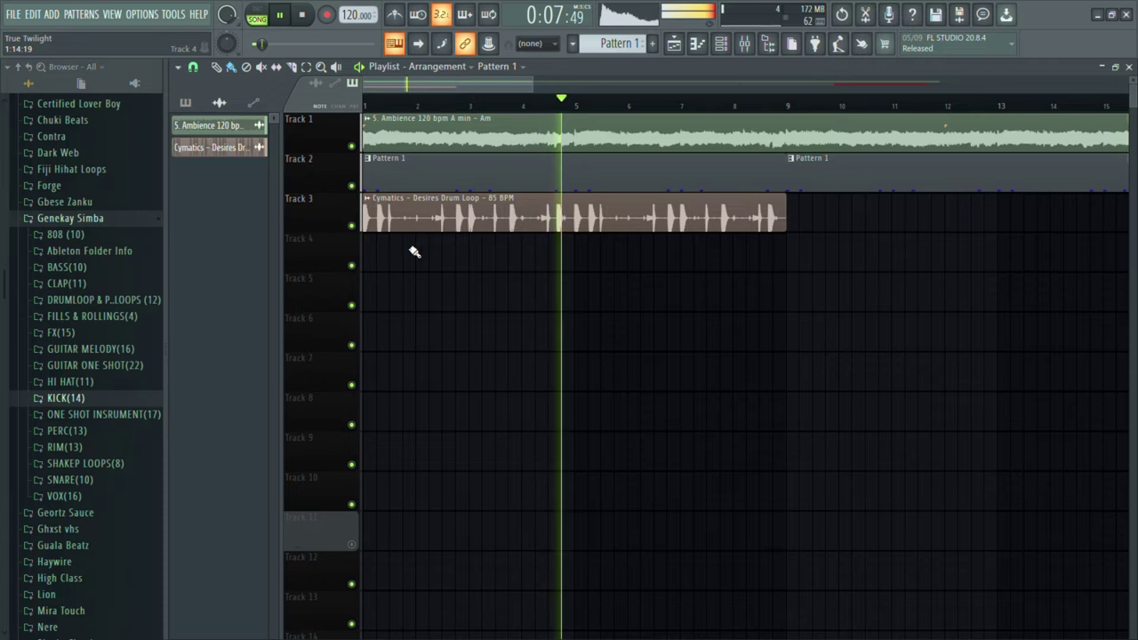
{"action": "scroll", "coordinate": [414, 251], "scroll_direction": "up", "scroll_amount": 3}
{"action": "scroll", "coordinate": [569, 254], "scroll_direction": "up", "scroll_amount": 2}
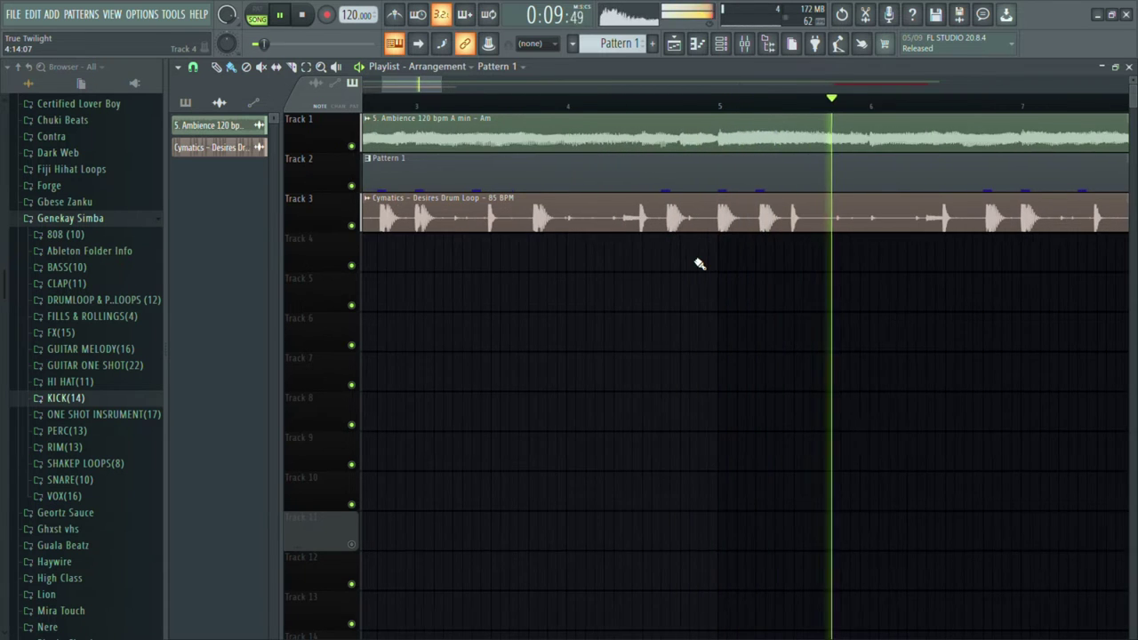
{"action": "scroll", "coordinate": [756, 257], "scroll_direction": "up", "scroll_amount": 4}
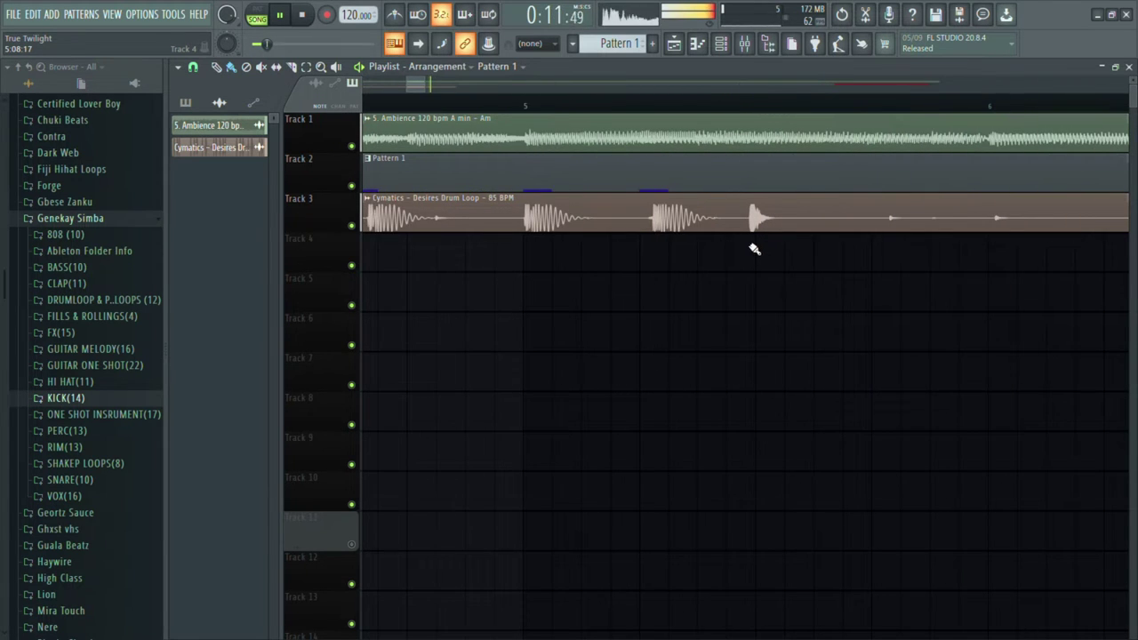
{"action": "scroll", "coordinate": [754, 249], "scroll_direction": "up", "scroll_amount": 1}
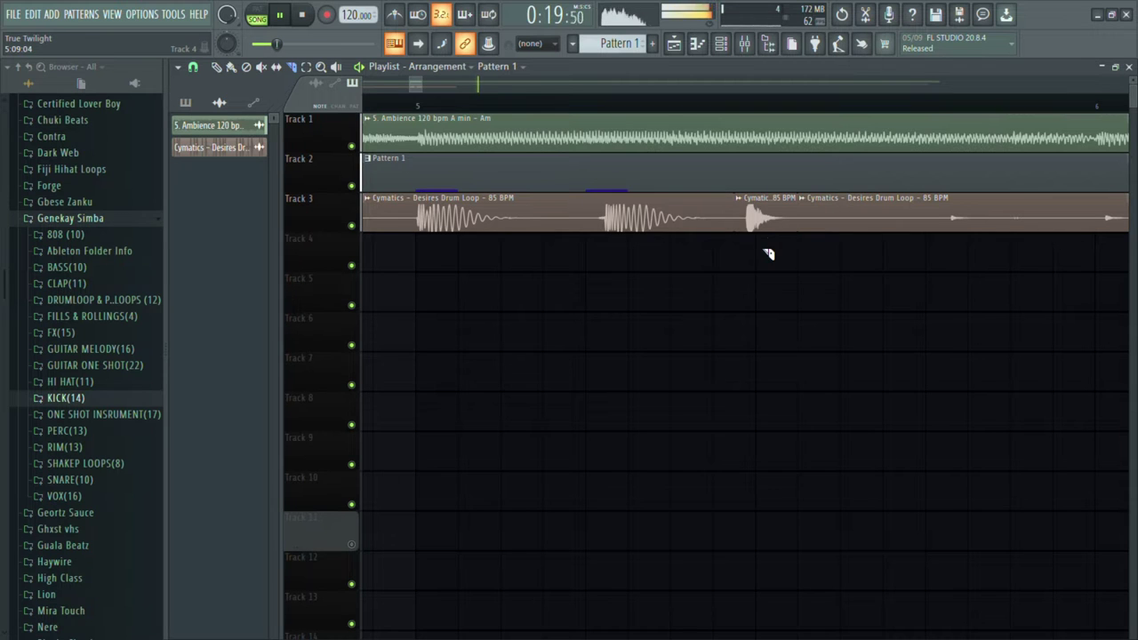
{"action": "scroll", "coordinate": [766, 254], "scroll_direction": "down", "scroll_amount": 5}
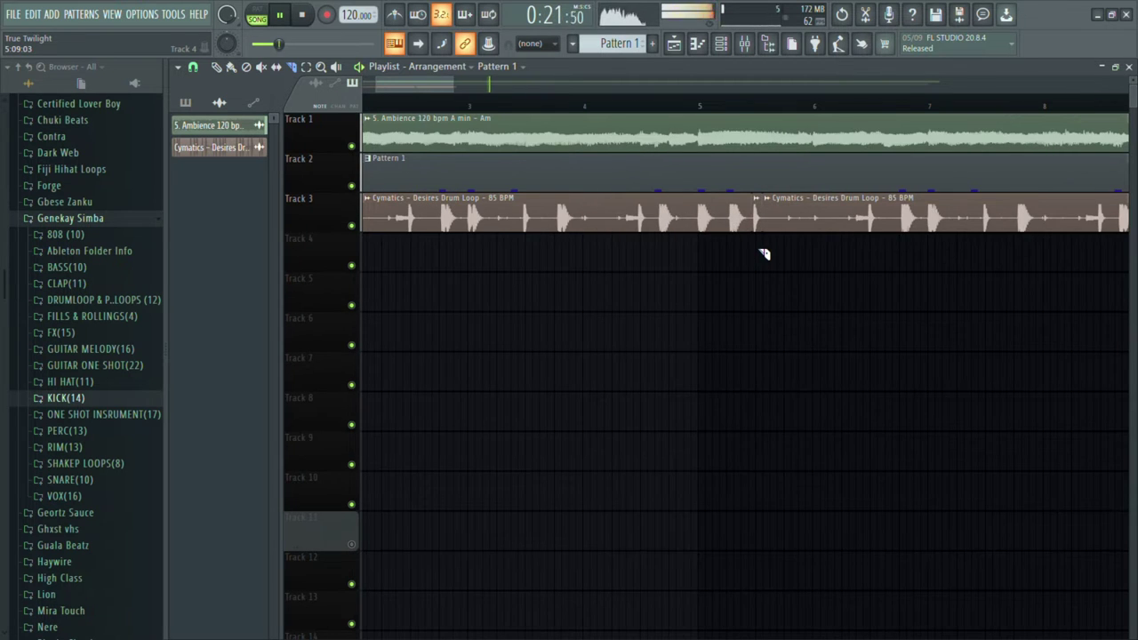
{"action": "scroll", "coordinate": [765, 254], "scroll_direction": "down", "scroll_amount": 2}
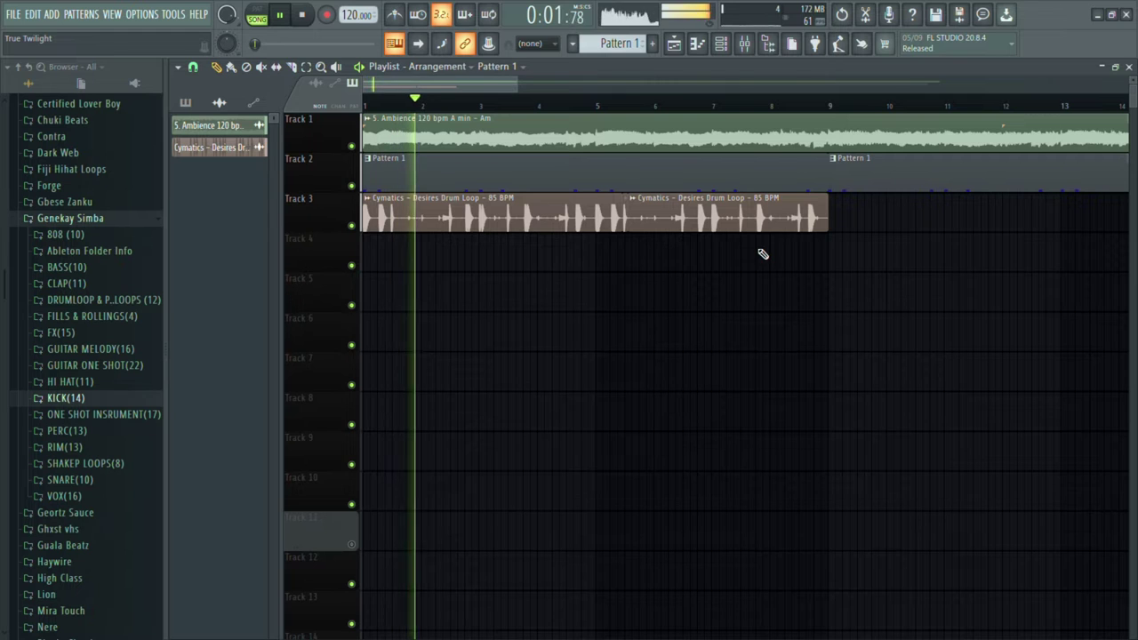
Try copies of the sliced bar 5 snare in bar 1 on Tracks 4 and 5, and audition them.
{"action": "scroll", "coordinate": [694, 245], "scroll_direction": "up", "scroll_amount": 4}
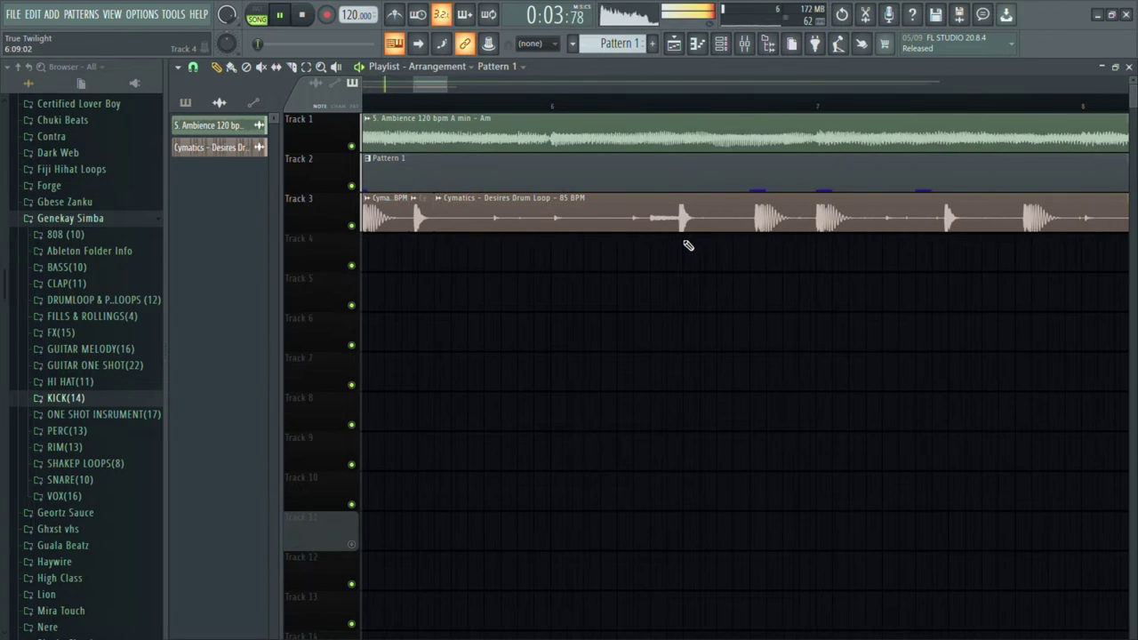
{"action": "scroll", "coordinate": [780, 258], "scroll_direction": "down", "scroll_amount": 2}
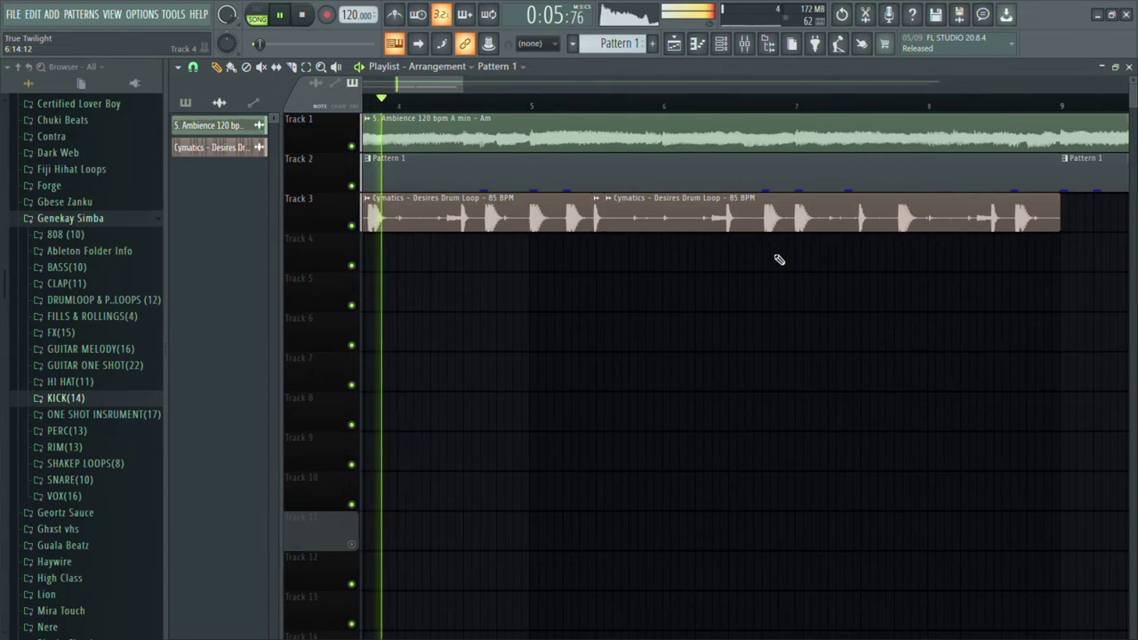
{"action": "scroll", "coordinate": [780, 259], "scroll_direction": "down", "scroll_amount": 1}
{"action": "left_click_drag", "start_coordinate": [629, 224], "coordinate": [425, 300]}
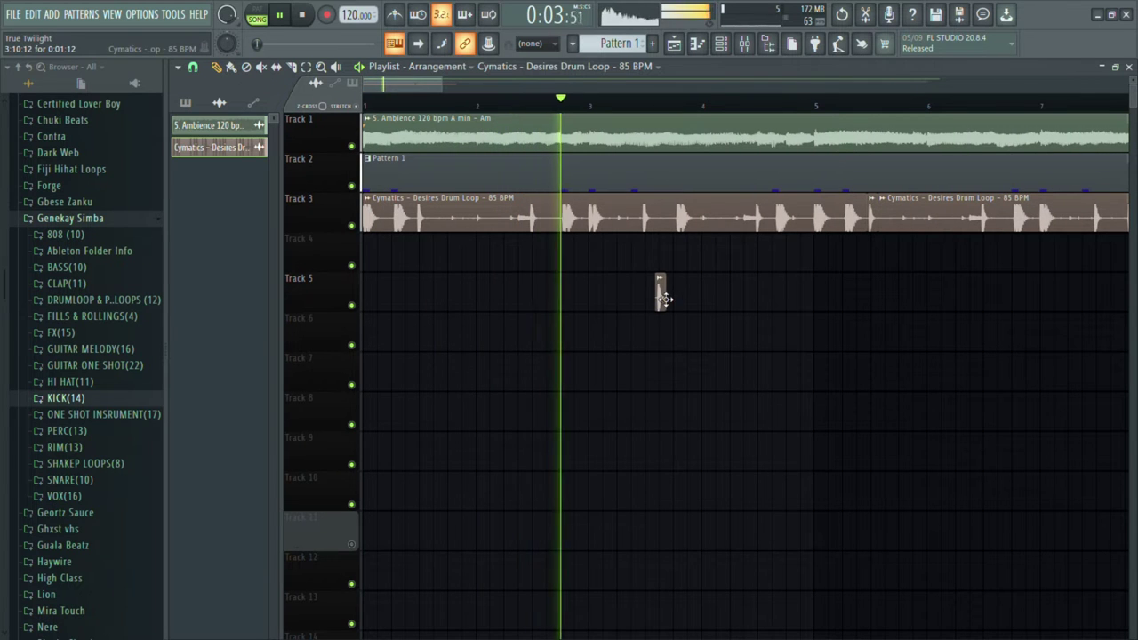
{"action": "left_click_drag", "start_coordinate": [417, 271], "coordinate": [429, 267]}
{"action": "key", "text": "space"}
{"action": "key", "text": "space"}
{"action": "scroll", "coordinate": [430, 266], "scroll_direction": "up", "scroll_amount": 2}
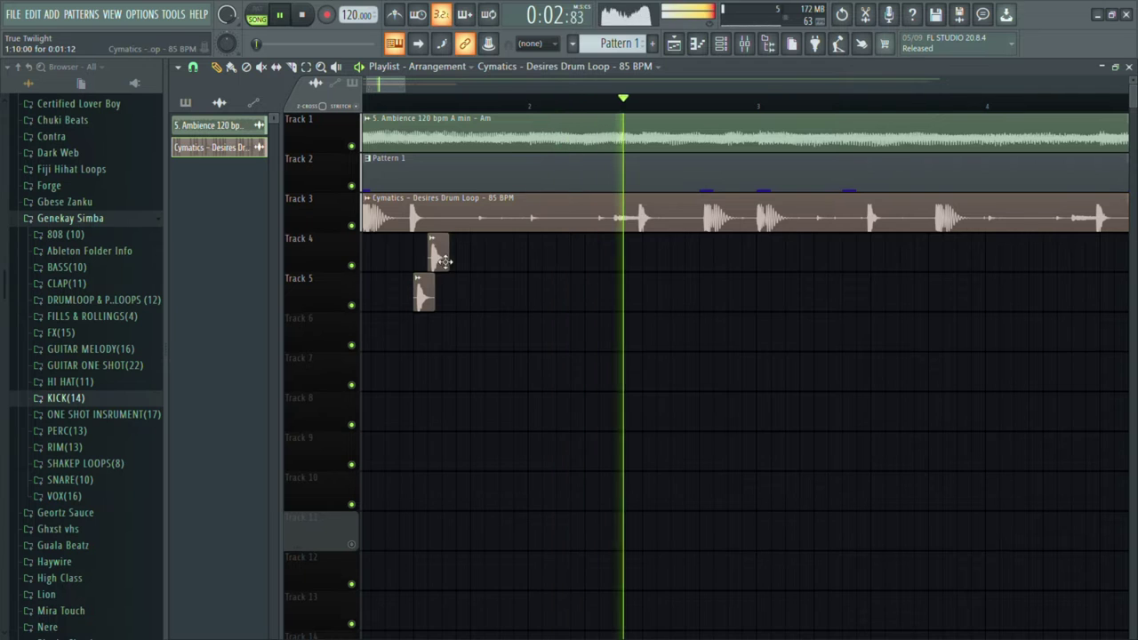
Try aligning a single snare copy under the loop's bar 1 snare hit, and remove the copy from Track 6.
{"action": "right_click", "coordinate": [425, 306]}
{"action": "scroll", "coordinate": [409, 309], "scroll_direction": "up", "scroll_amount": 3}
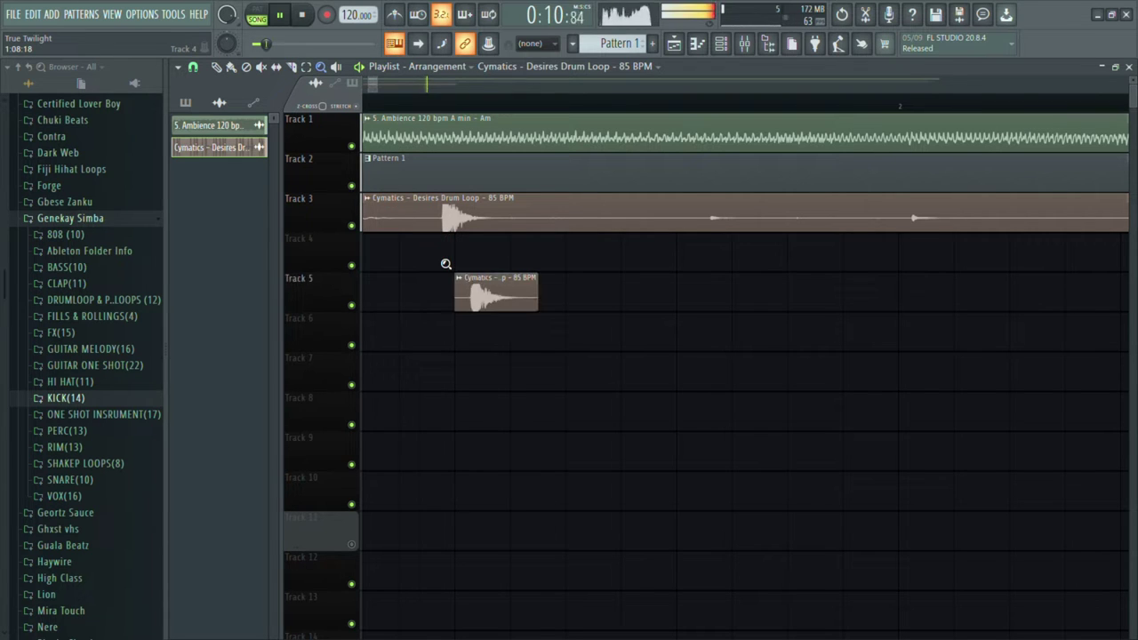
{"action": "scroll", "coordinate": [480, 270], "scroll_direction": "up", "scroll_amount": 2}
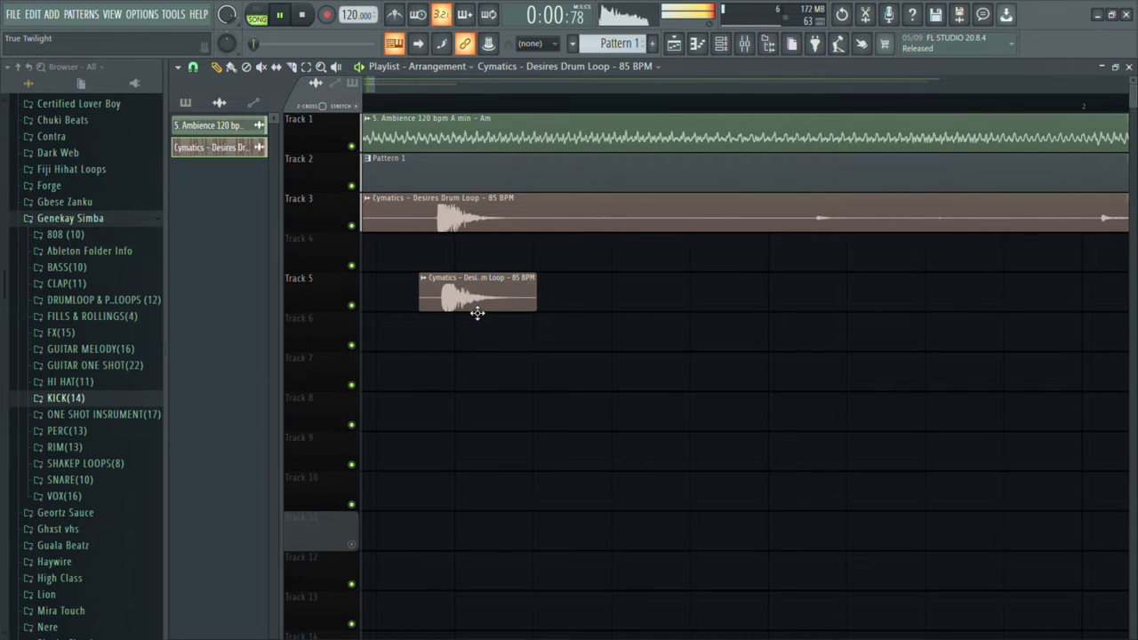
{"action": "key", "text": "space"}
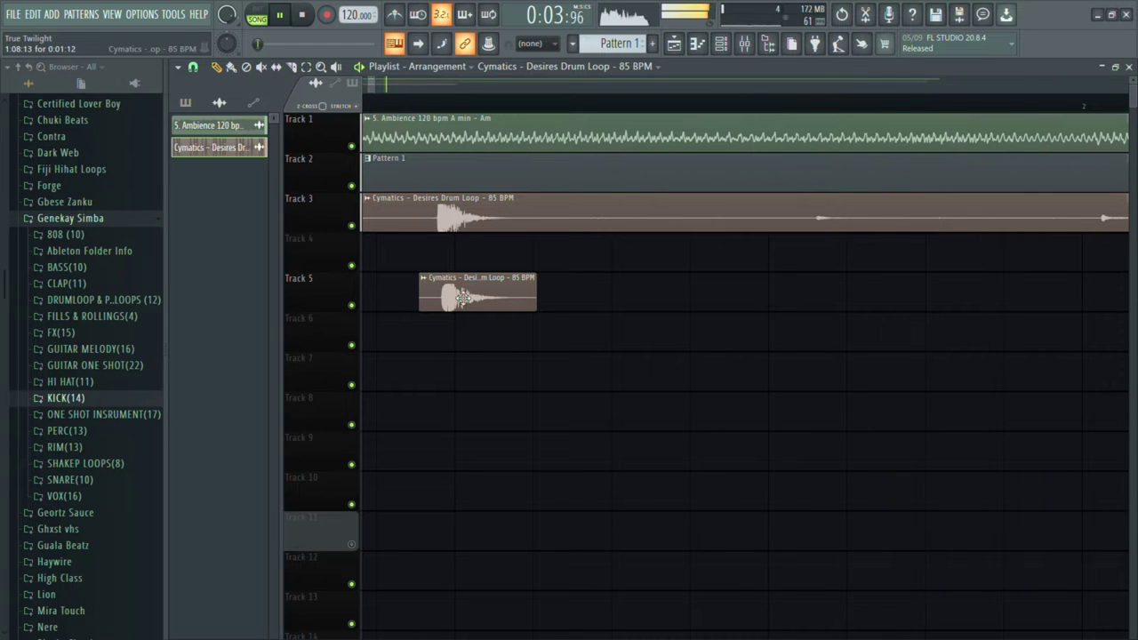
{"action": "left_click_drag", "start_coordinate": [461, 299], "coordinate": [537, 346]}
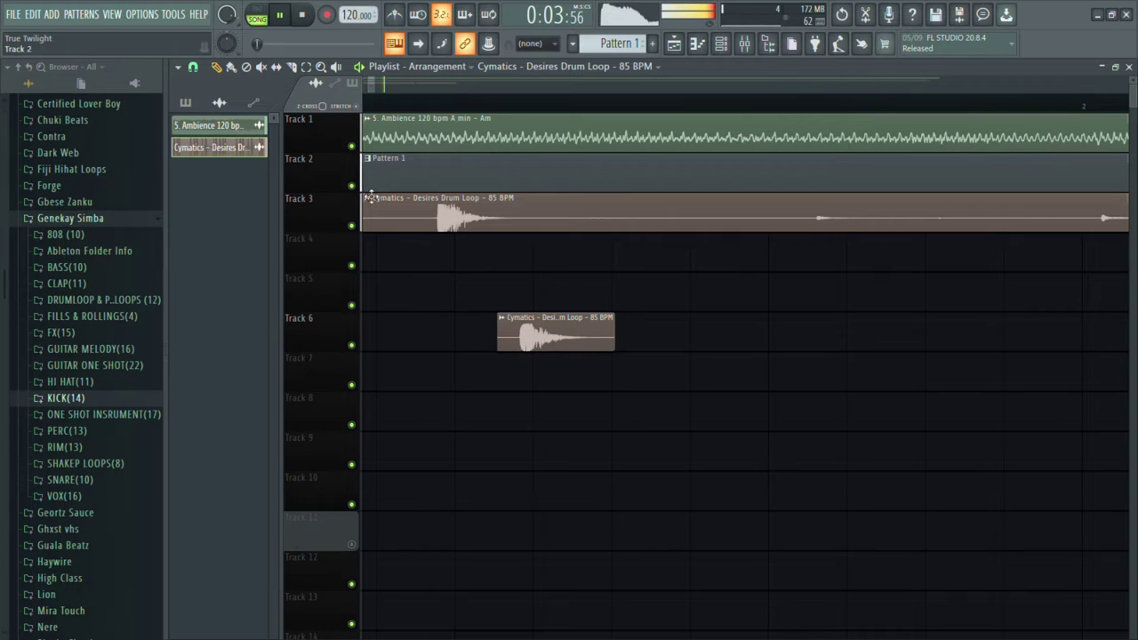
{"action": "right_click", "coordinate": [551, 345]}
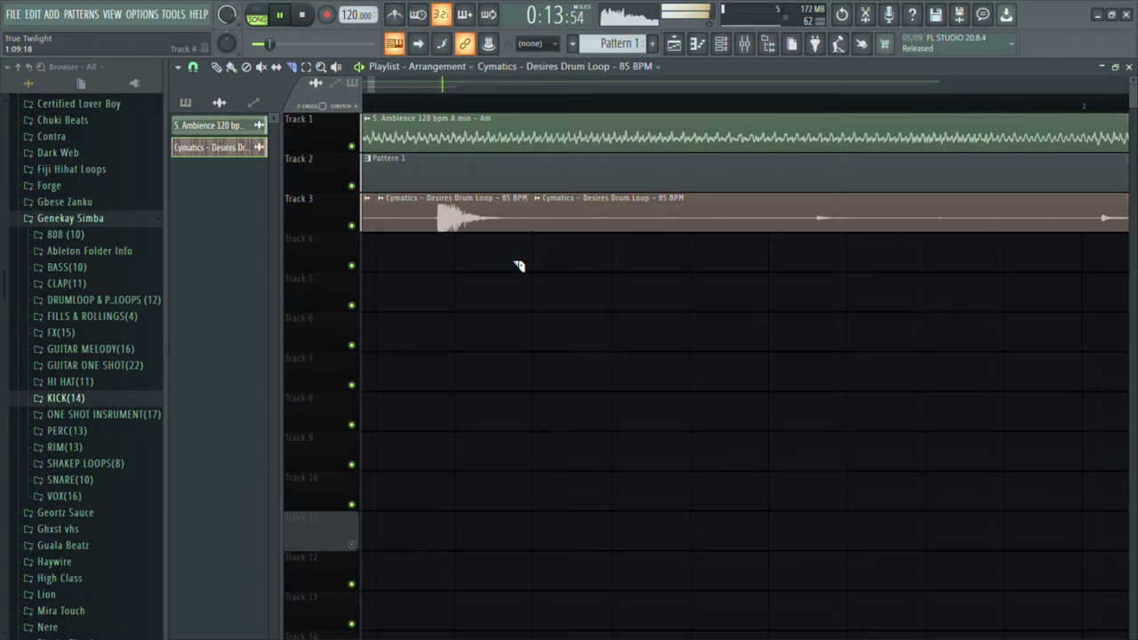
Place copies of the snare sliced from bar 1 of the loop on Track 6 under the snare hits of bars 1 to 4.
{"action": "key", "text": "space"}
{"action": "mouse_move", "coordinate": [474, 213]}
{"action": "left_mouse_down"}
{"action": "mouse_move", "coordinate": [467, 341]}
{"action": "mouse_move", "coordinate": [838, 382]}
{"action": "mouse_move", "coordinate": [419, 323]}
{"action": "mouse_move", "coordinate": [844, 339]}
{"action": "mouse_move", "coordinate": [805, 341]}
{"action": "left_mouse_up"}
{"action": "key", "text": "space"}
{"action": "scroll", "coordinate": [465, 368], "scroll_direction": "down", "scroll_amount": 4}
{"action": "scroll", "coordinate": [809, 379], "scroll_direction": "down", "scroll_amount": 2}
{"action": "scroll", "coordinate": [809, 380], "scroll_direction": "down", "scroll_amount": 2}
{"action": "scroll", "coordinate": [816, 339], "scroll_direction": "down", "scroll_amount": 1}
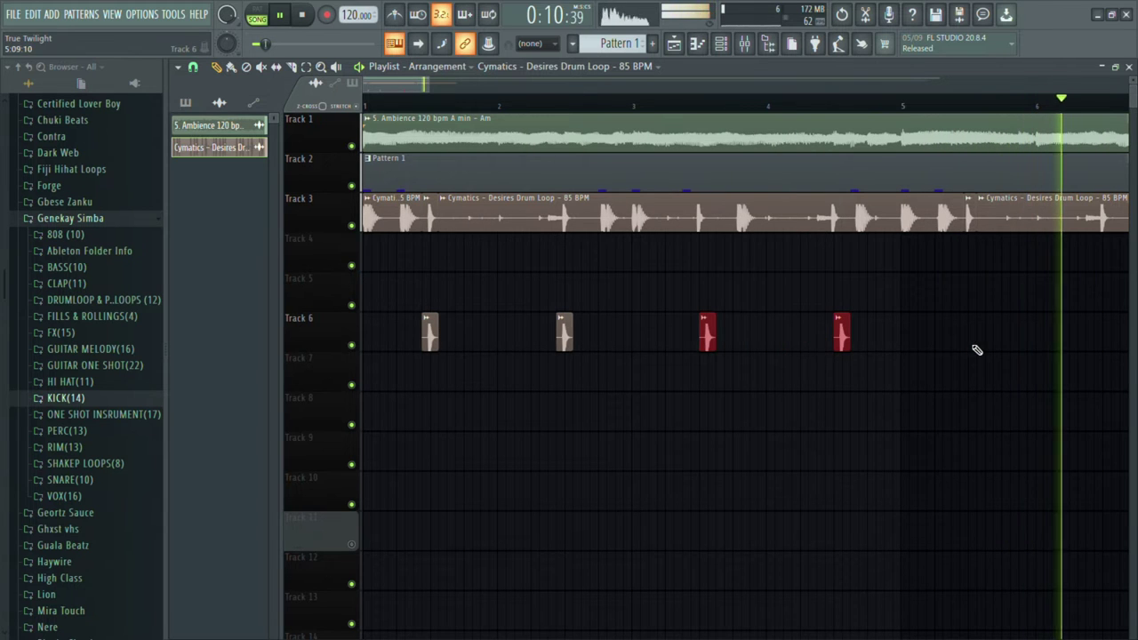
Extend the Track 6 snare clips through bars 5 to 8, following the loop's snare hits.
{"action": "left_click_drag", "start_coordinate": [982, 354], "coordinate": [362, 310]}
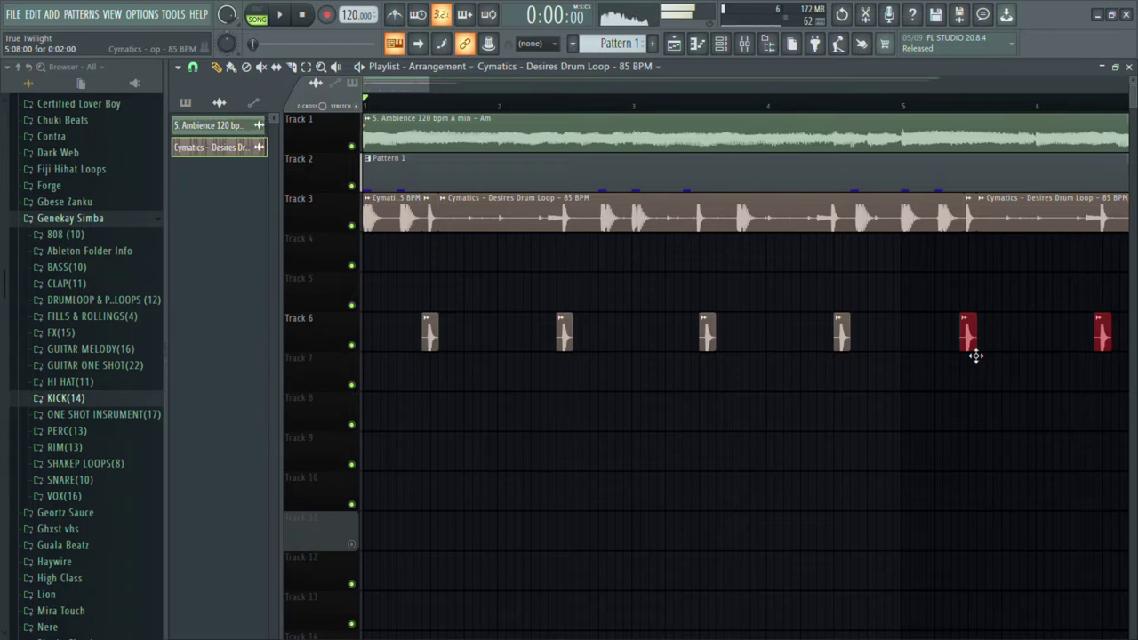
{"action": "key", "text": "space"}
{"action": "scroll", "coordinate": [976, 356], "scroll_direction": "up", "scroll_amount": 2}
{"action": "scroll", "coordinate": [934, 325], "scroll_direction": "down", "scroll_amount": 4}
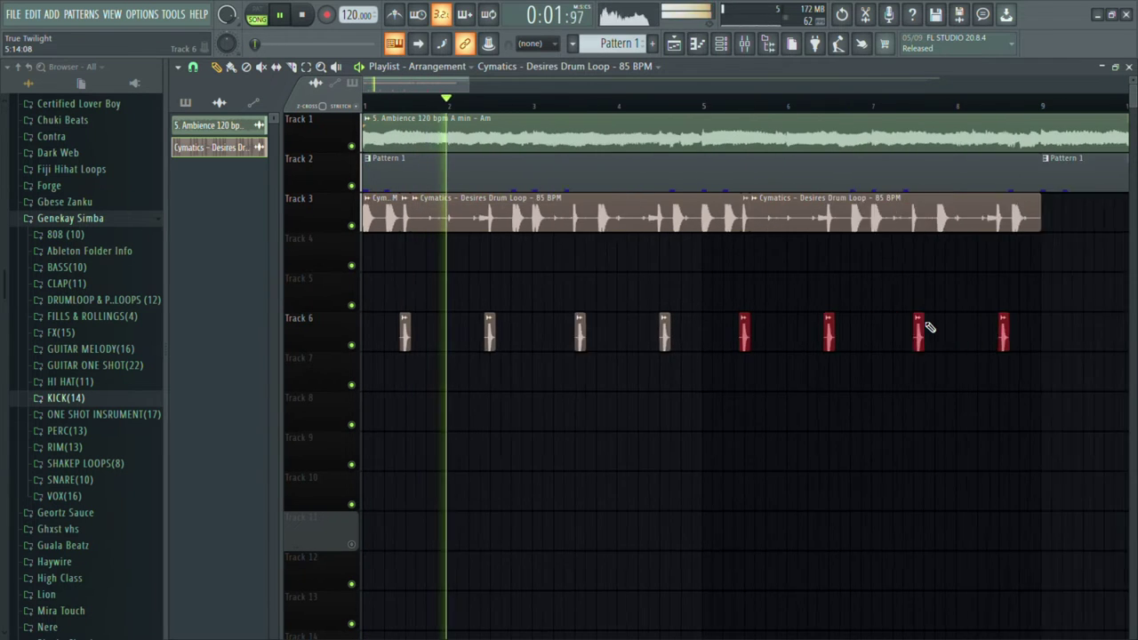
Try copying the snare clips to bar 9 on Track 5, and try shifting the Track 6 snares slightly later.
{"action": "left_click_drag", "start_coordinate": [897, 329], "coordinate": [925, 347]}
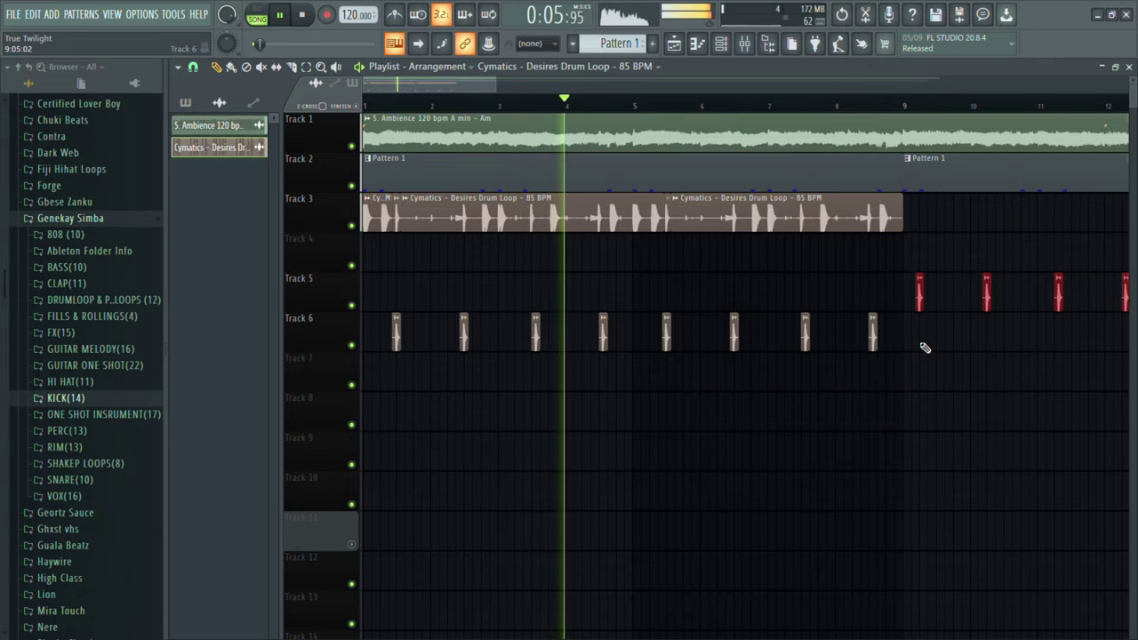
{"action": "key", "text": "ctrl+z"}
{"action": "left_click_drag", "start_coordinate": [399, 330], "coordinate": [414, 302]}
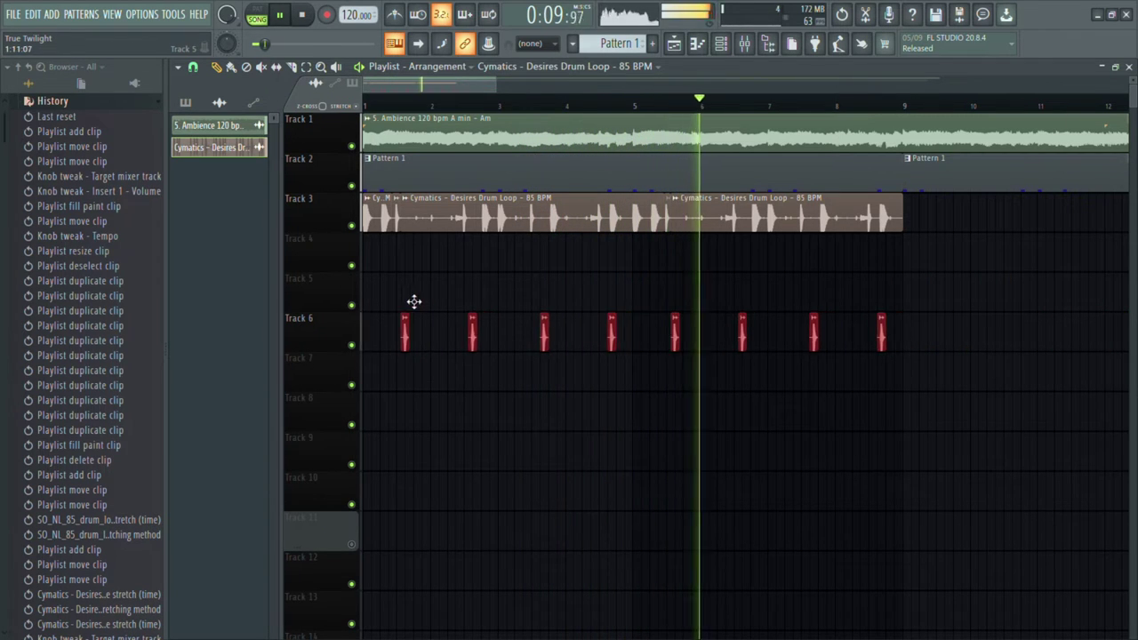
{"action": "scroll", "coordinate": [393, 323], "scroll_direction": "up", "scroll_amount": 5}
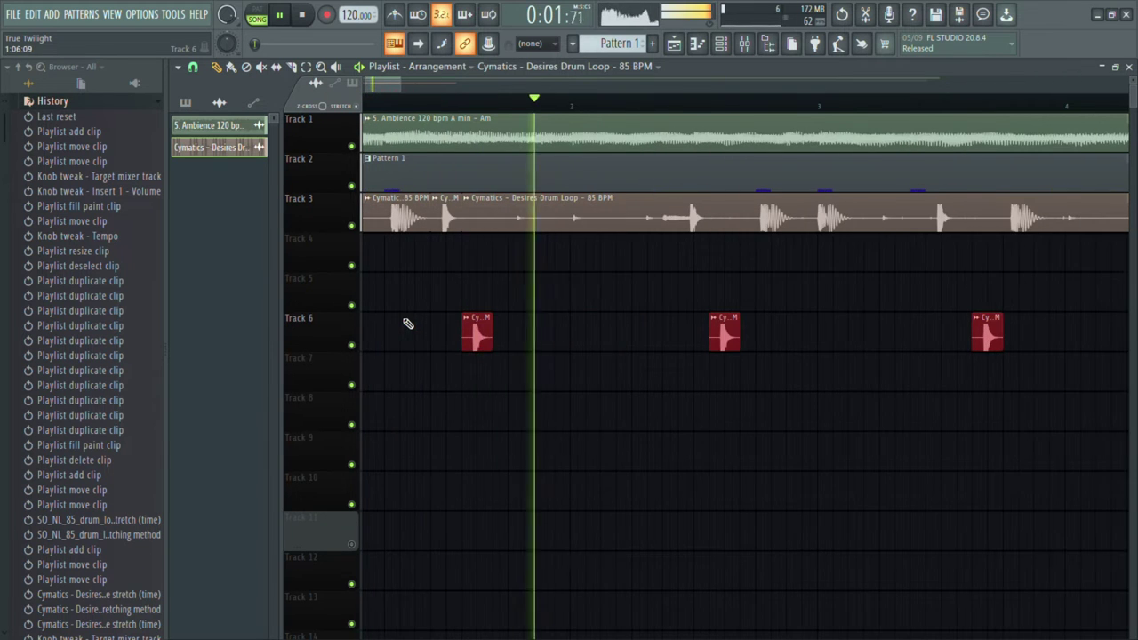
{"action": "left_click_drag", "start_coordinate": [462, 332], "coordinate": [430, 331]}
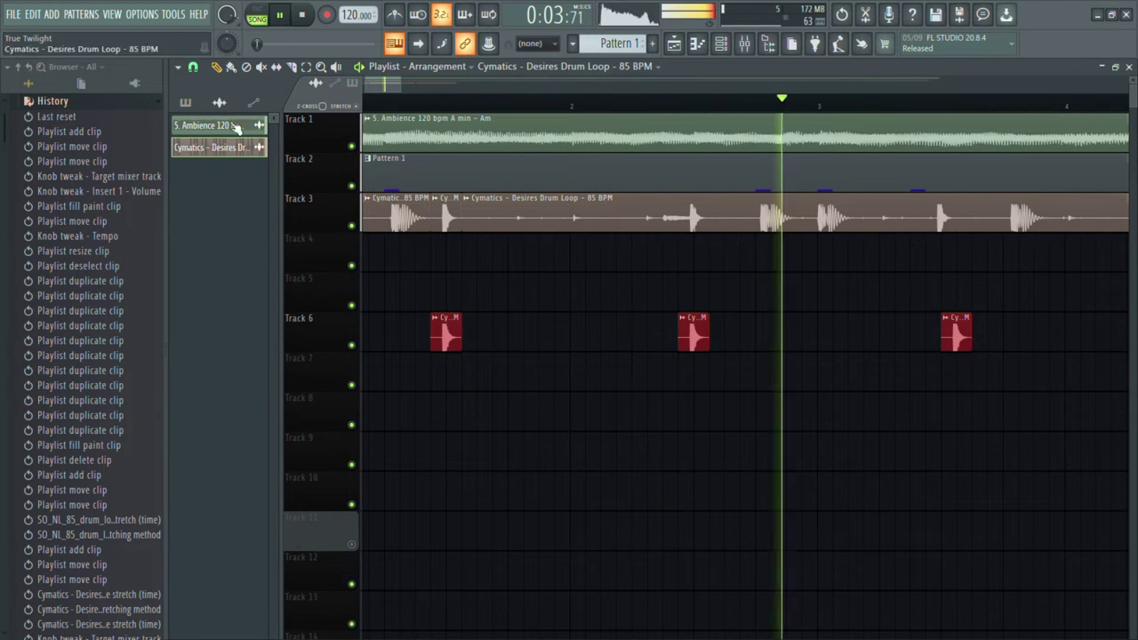
Delete the Track 6 snare clips from bar 3 to bar 8 and check the bar 2 clip's alignment with the loop.
{"action": "left_click", "coordinate": [155, 103]}
{"action": "scroll", "coordinate": [479, 337], "scroll_direction": "down", "scroll_amount": 5}
{"action": "mouse_move", "coordinate": [928, 337]}
{"action": "left_mouse_down"}
{"action": "mouse_move", "coordinate": [674, 323]}
{"action": "mouse_move", "coordinate": [554, 347]}
{"action": "left_mouse_up"}
{"action": "scroll", "coordinate": [411, 353], "scroll_direction": "up", "scroll_amount": 4}
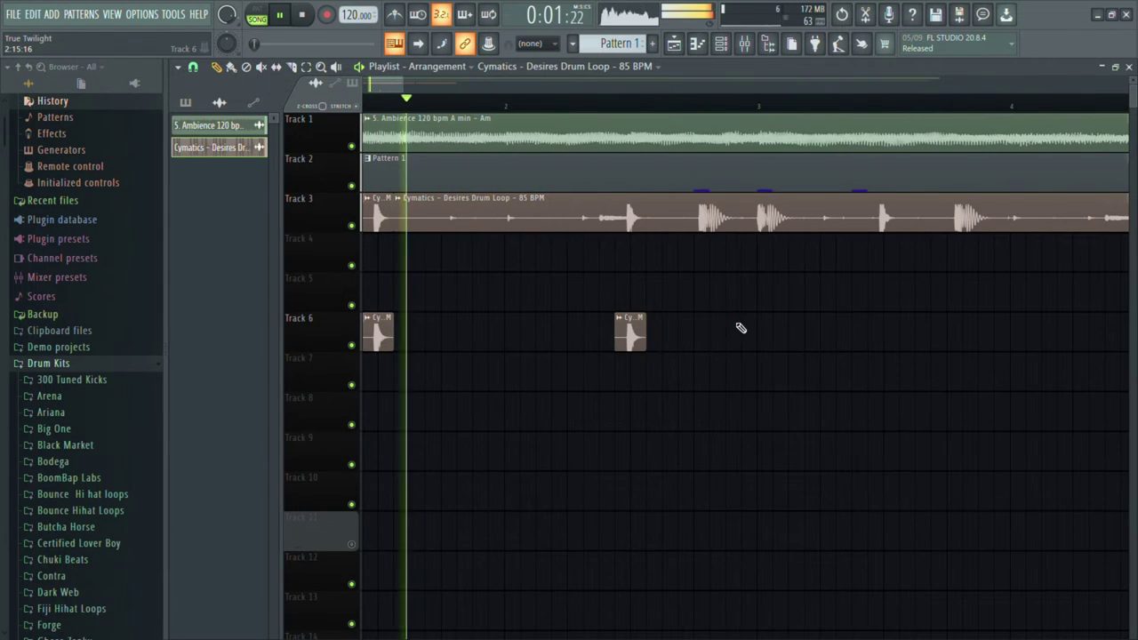
{"action": "scroll", "coordinate": [640, 338], "scroll_direction": "up", "scroll_amount": 2}
{"action": "scroll", "coordinate": [587, 341], "scroll_direction": "up", "scroll_amount": 2}
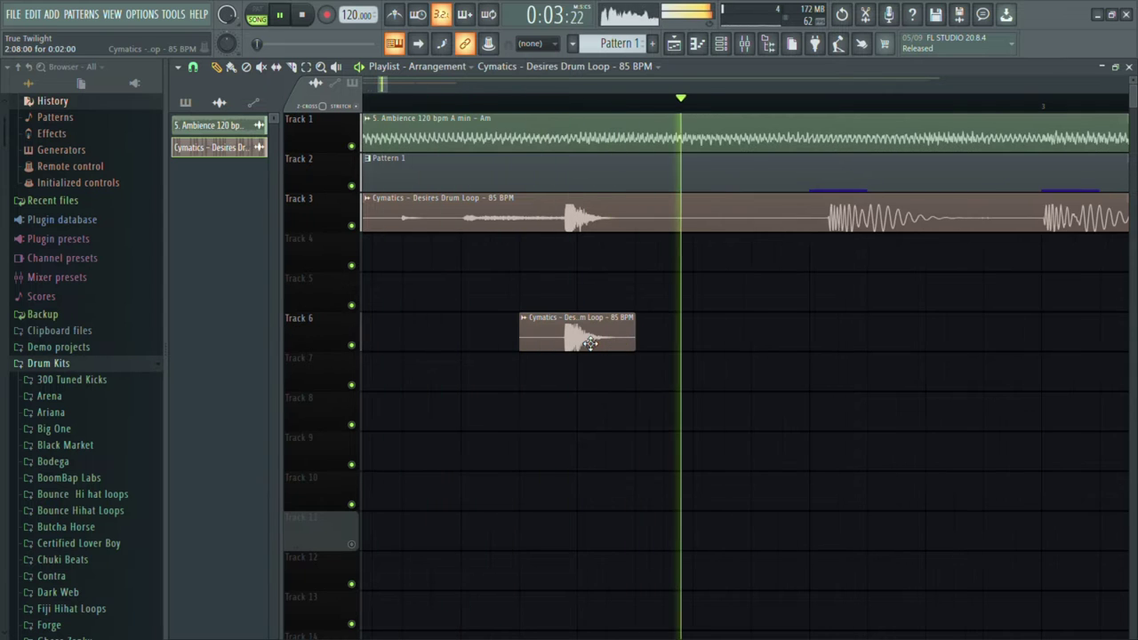
{"action": "scroll", "coordinate": [590, 344], "scroll_direction": "up", "scroll_amount": 2}
{"action": "scroll", "coordinate": [582, 340], "scroll_direction": "down", "scroll_amount": 6}
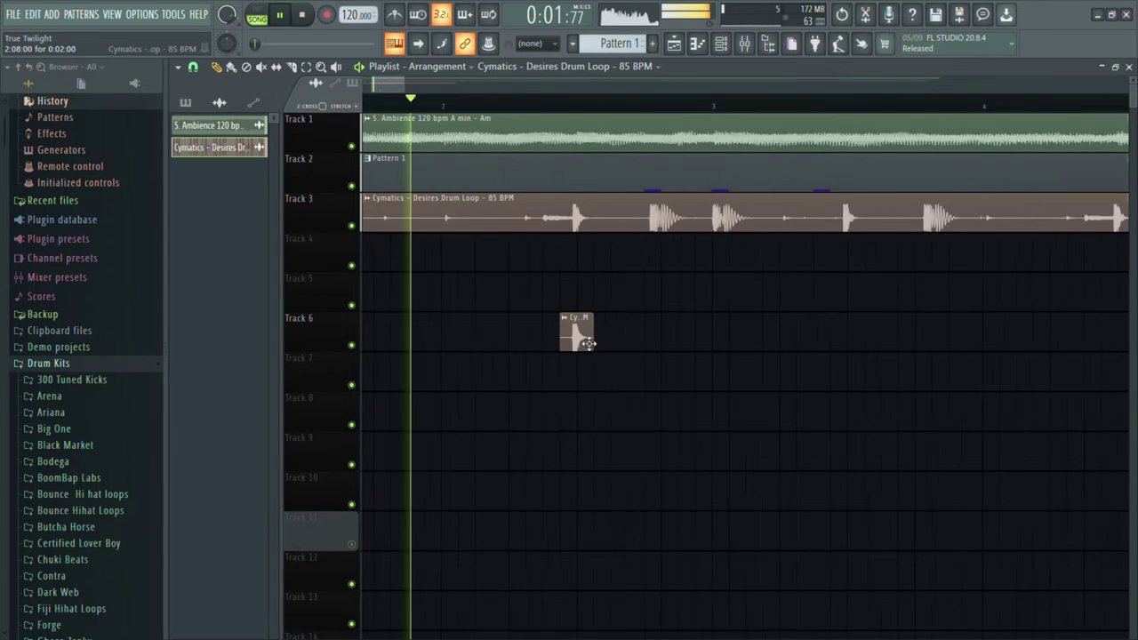
Move the two snare clips of bars 1 and 2 on Track 6 to bars 9 and 10.
{"action": "left_click_drag", "start_coordinate": [613, 346], "coordinate": [340, 330]}
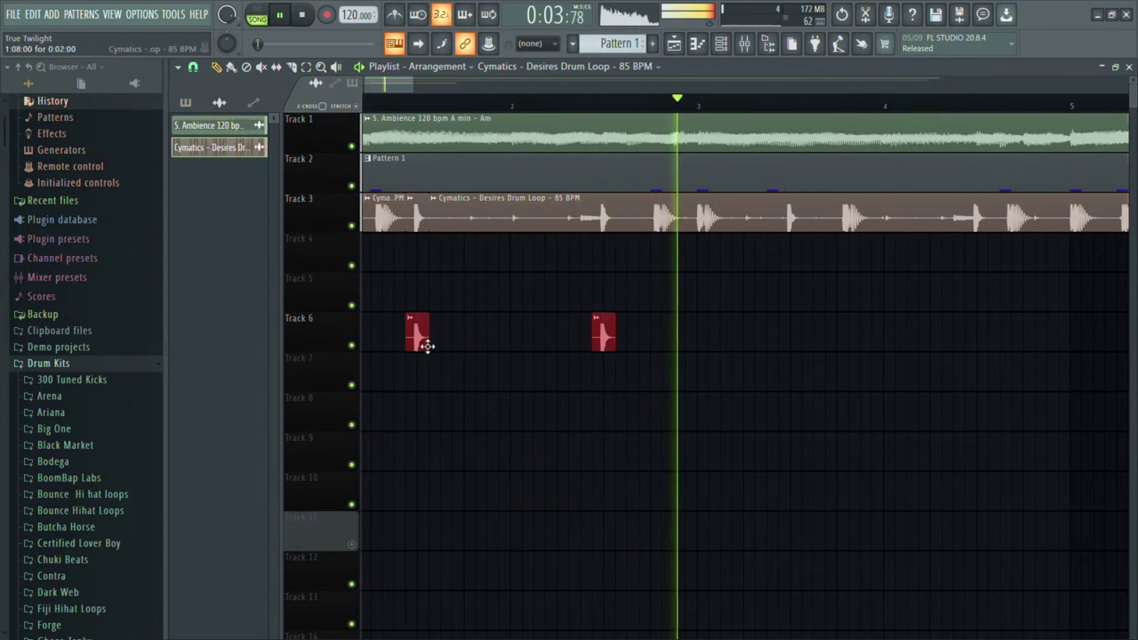
{"action": "scroll", "coordinate": [469, 349], "scroll_direction": "down", "scroll_amount": 3}
{"action": "left_click_drag", "start_coordinate": [406, 335], "coordinate": [997, 345]}
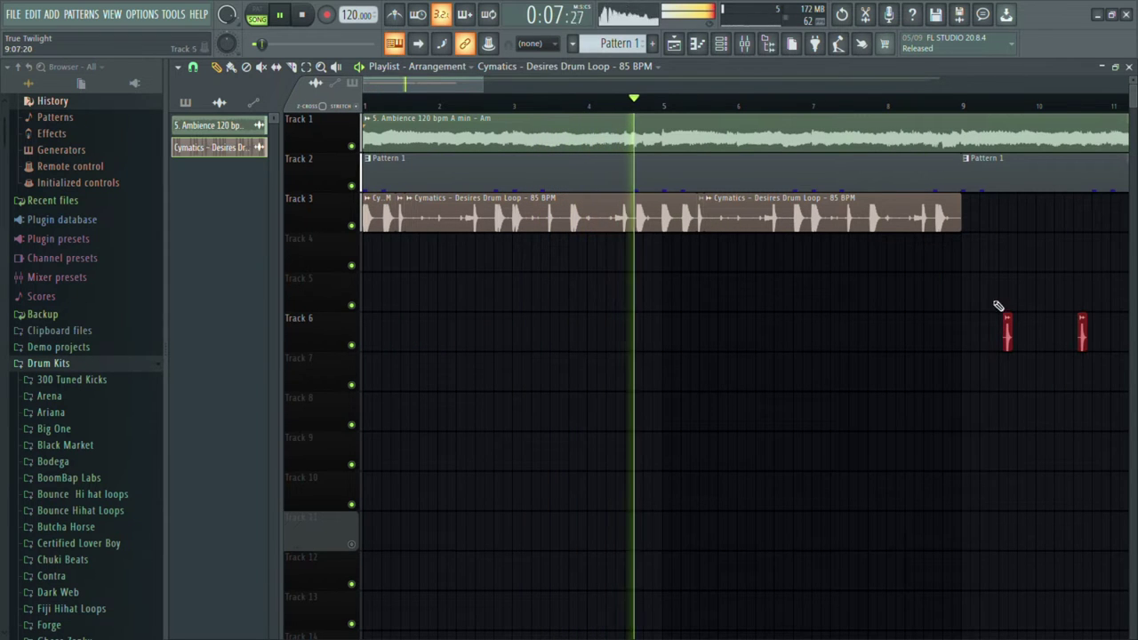
Move the two Track 6 snare clips up to Track 4 and copy the pair to bars 12 and 13.
{"action": "left_click", "coordinate": [950, 99]}
{"action": "scroll", "coordinate": [987, 373], "scroll_direction": "up", "scroll_amount": 3}
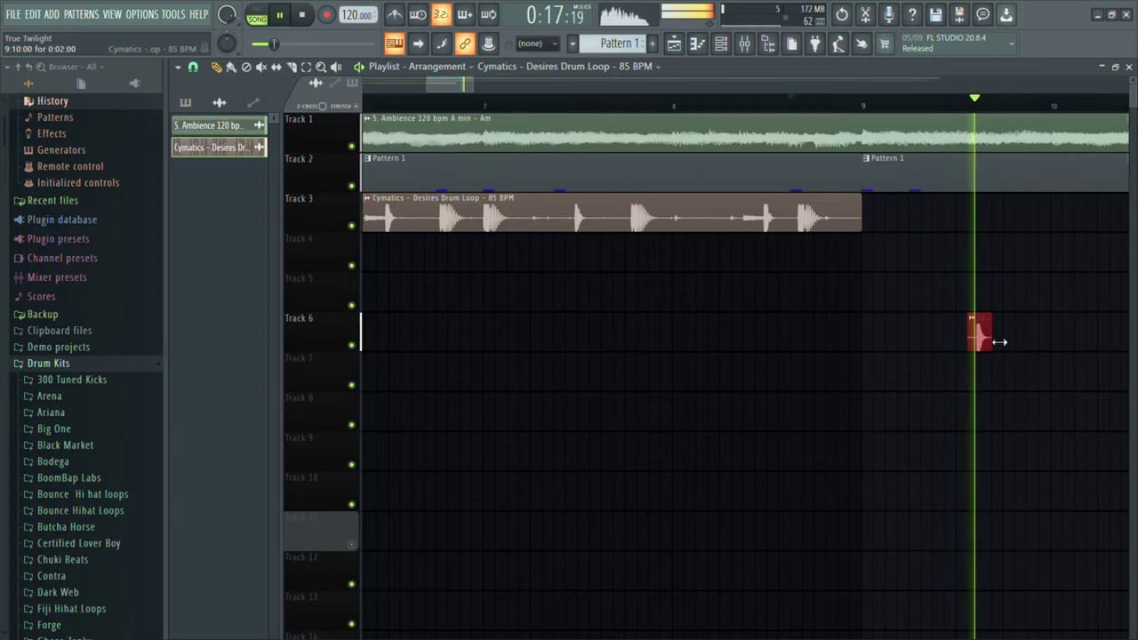
{"action": "scroll", "coordinate": [969, 343], "scroll_direction": "up", "scroll_amount": 2}
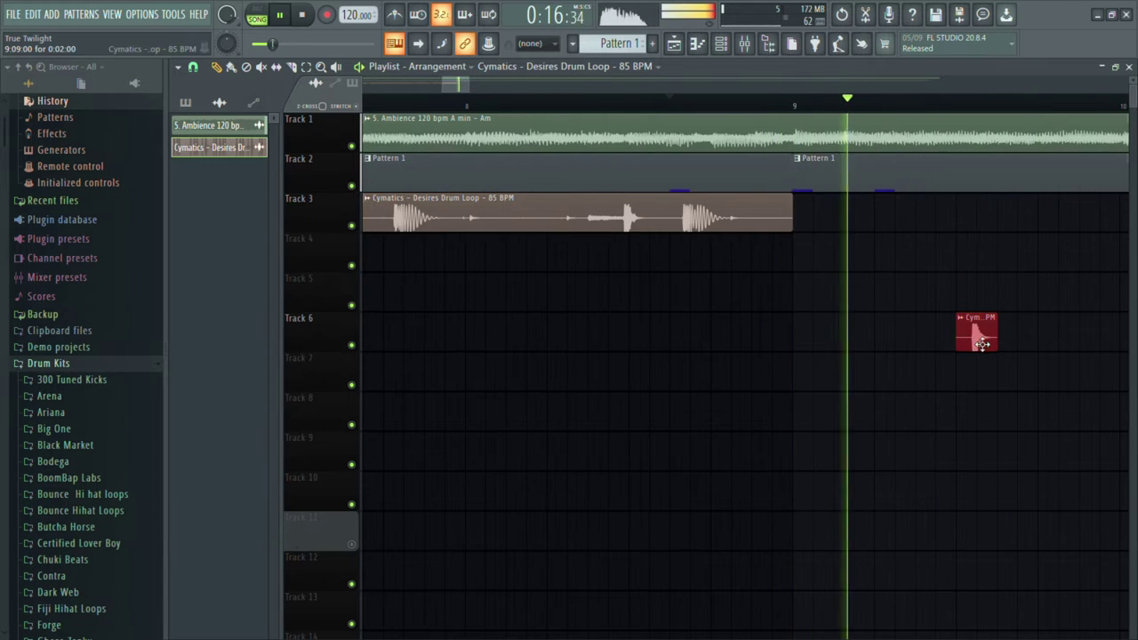
{"action": "scroll", "coordinate": [839, 323], "scroll_direction": "down", "scroll_amount": 4}
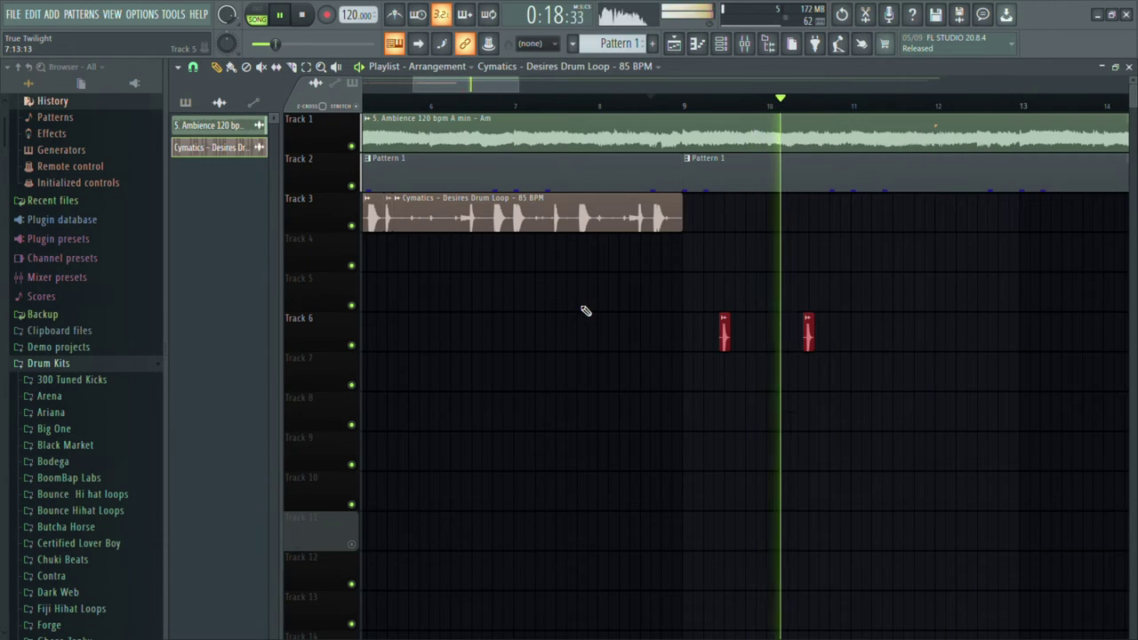
{"action": "scroll", "coordinate": [912, 386], "scroll_direction": "up", "scroll_amount": 2}
{"action": "scroll", "coordinate": [907, 386], "scroll_direction": "down", "scroll_amount": 4}
{"action": "left_click", "coordinate": [954, 341], "text": "ctrl"}
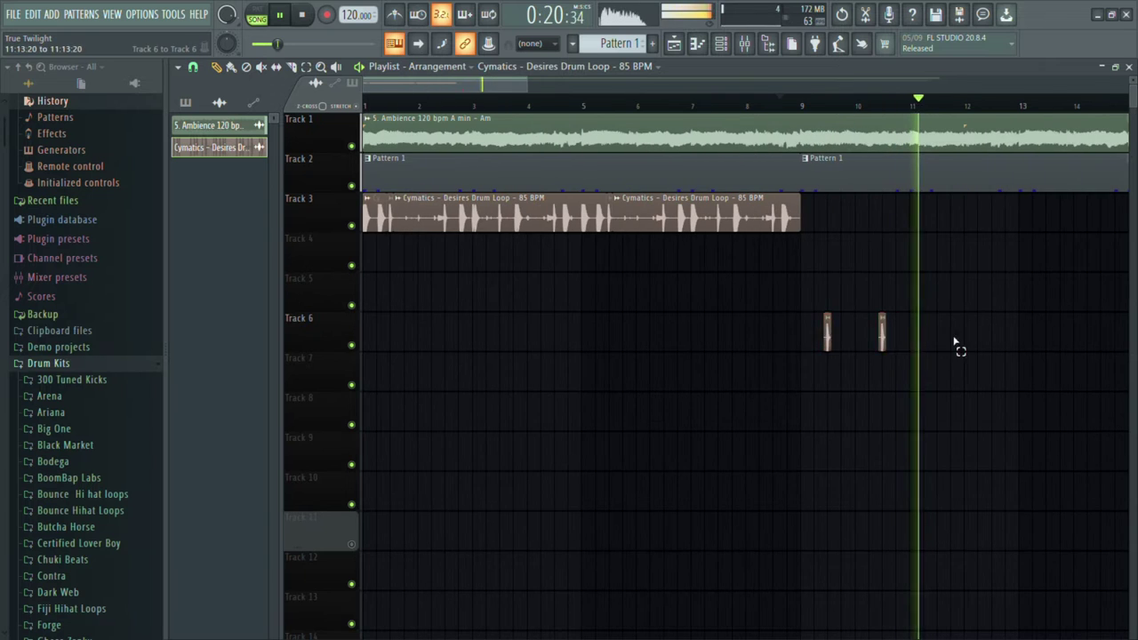
{"action": "left_click_drag", "start_coordinate": [954, 340], "coordinate": [833, 401]}
{"action": "scroll", "coordinate": [833, 401], "scroll_direction": "down", "scroll_amount": 2}
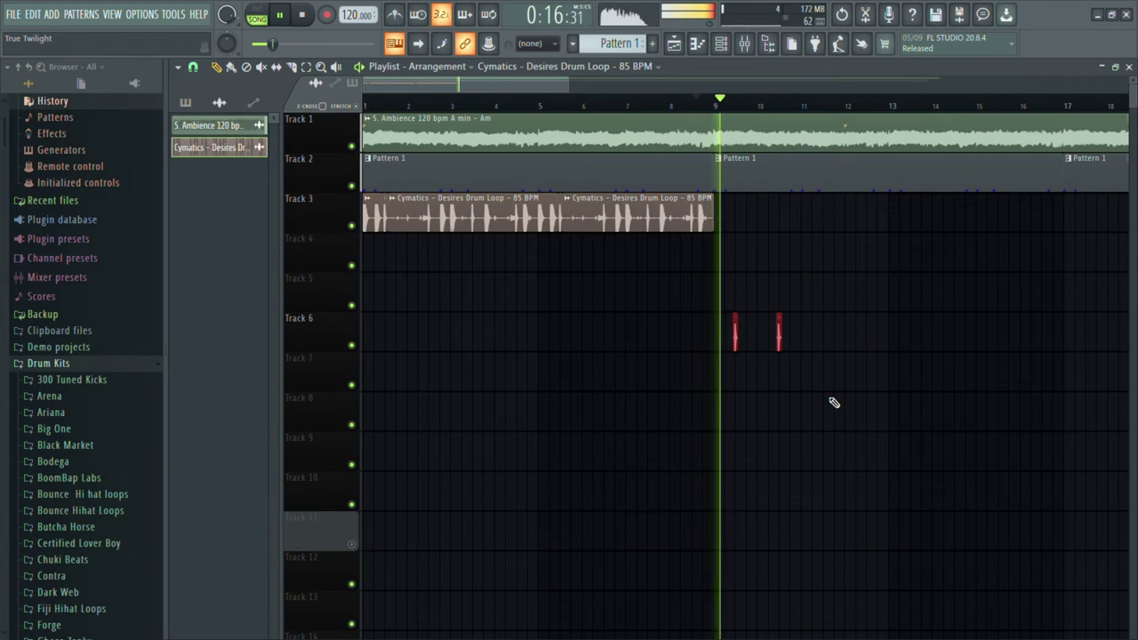
{"action": "key", "text": "shift+Up"}
{"action": "key", "text": "shift+Up"}
{"action": "scroll", "coordinate": [833, 401], "scroll_direction": "up", "scroll_amount": 2}
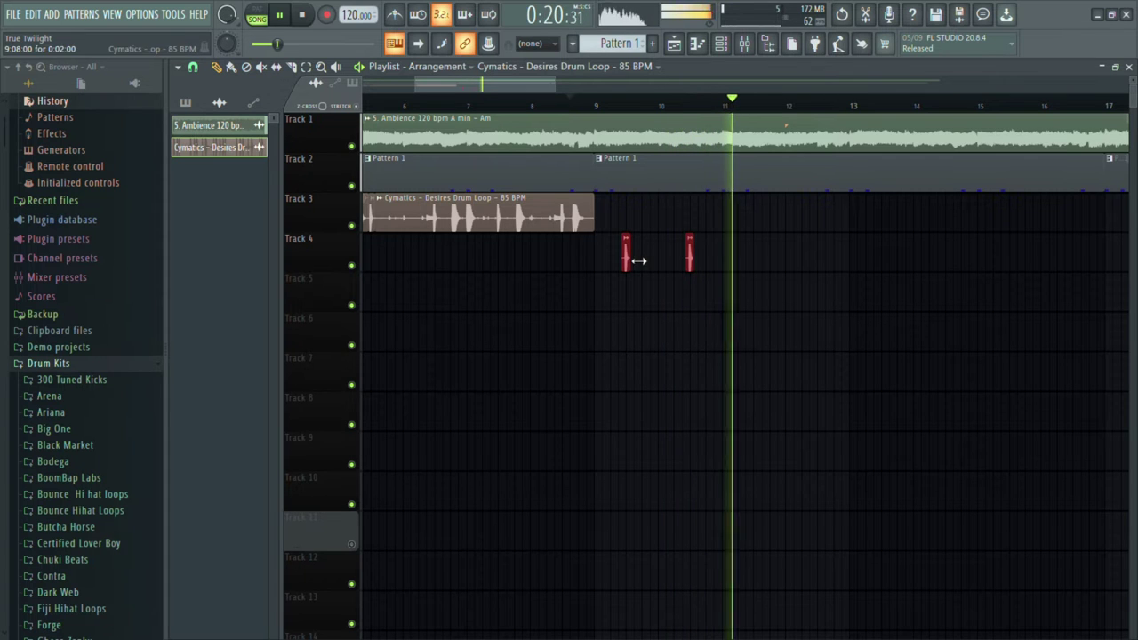
{"action": "left_click_drag", "start_coordinate": [632, 273], "coordinate": [840, 274]}
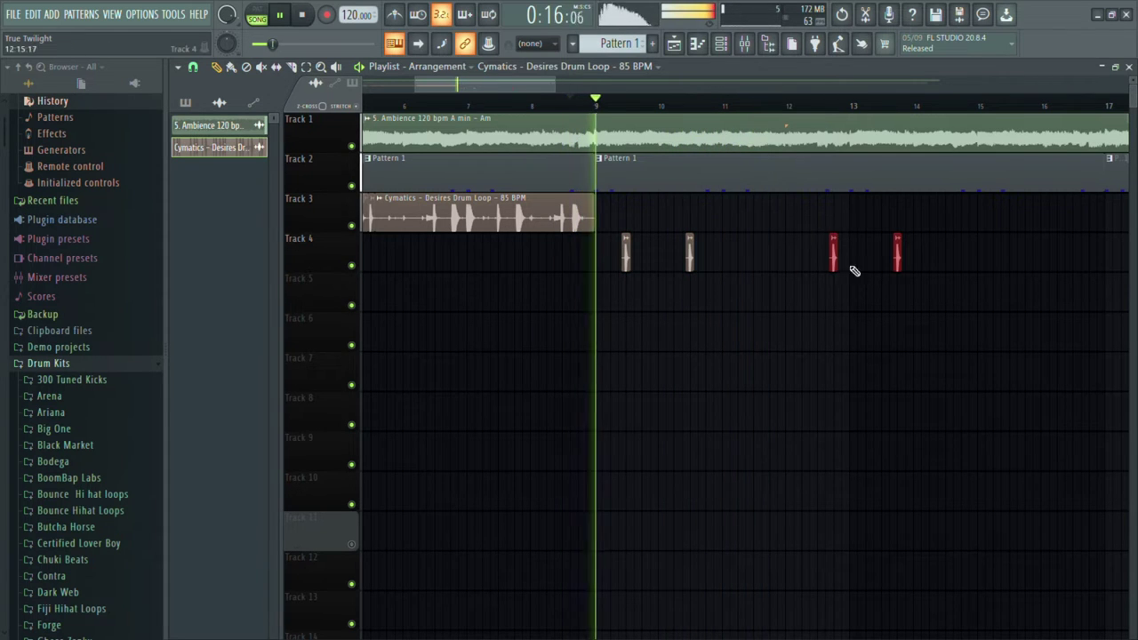
Delete the snare clips on Track 4 and remove the Cymatics drum loop from the project.
{"action": "right_click", "coordinate": [897, 257]}
{"action": "right_click", "coordinate": [833, 258]}
{"action": "right_click", "coordinate": [626, 257]}
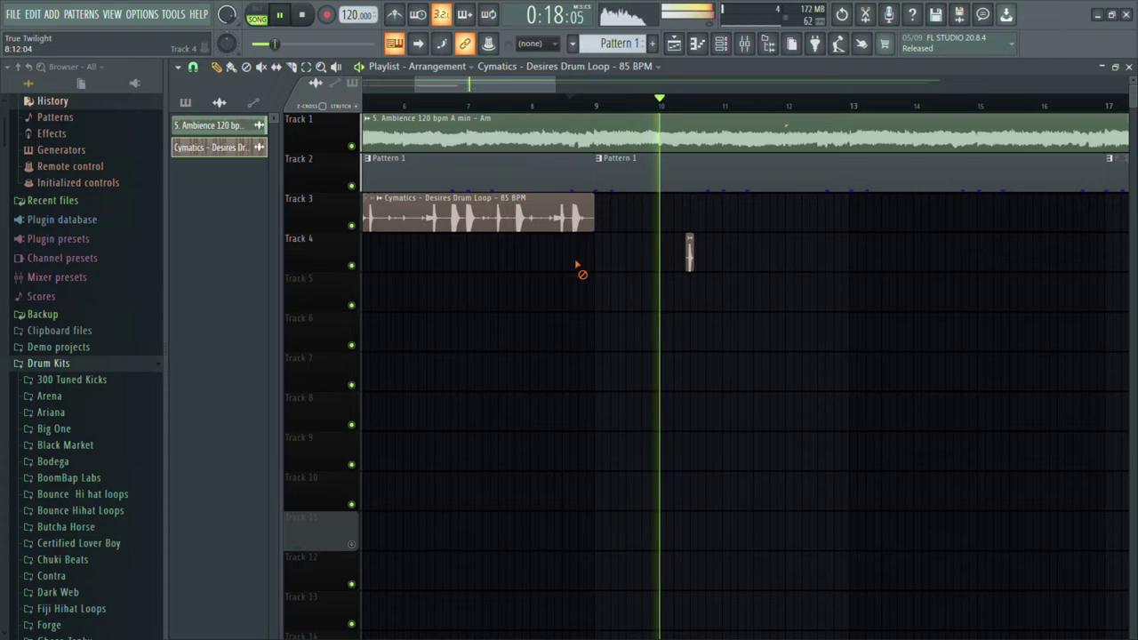
{"action": "right_click", "coordinate": [266, 147]}
{"action": "left_click", "coordinate": [305, 311]}
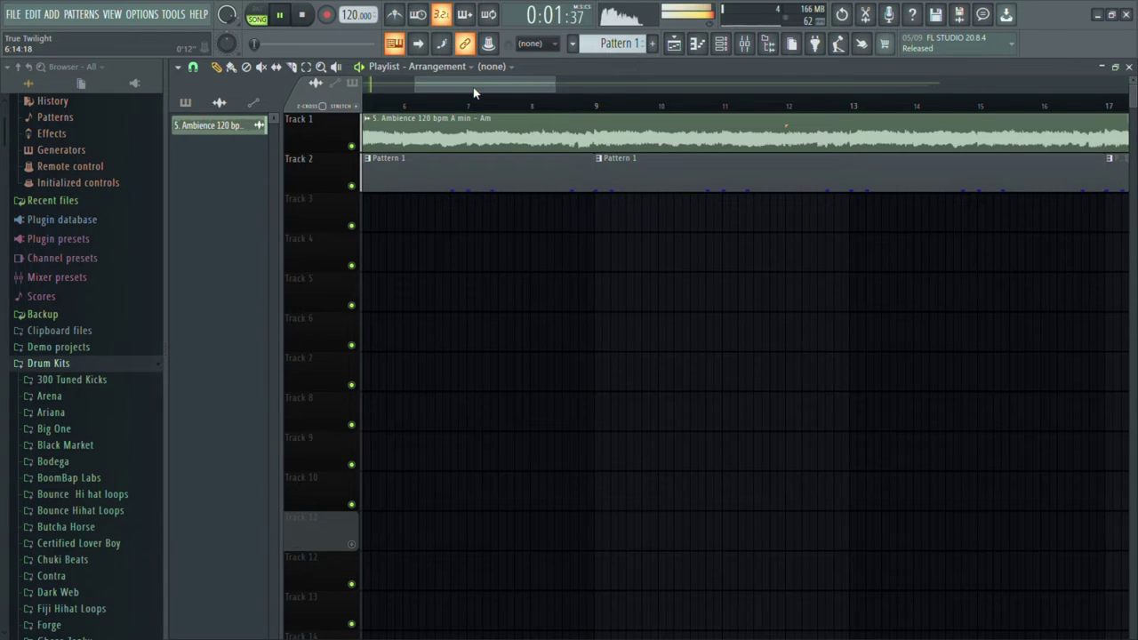
Show the arrangement from bar 1 and open the SNARE(10) folder of the Genekay Simba kit.
{"action": "left_click_drag", "start_coordinate": [473, 87], "coordinate": [405, 88]}
{"action": "scroll", "coordinate": [97, 610], "scroll_direction": "down", "scroll_amount": 5}
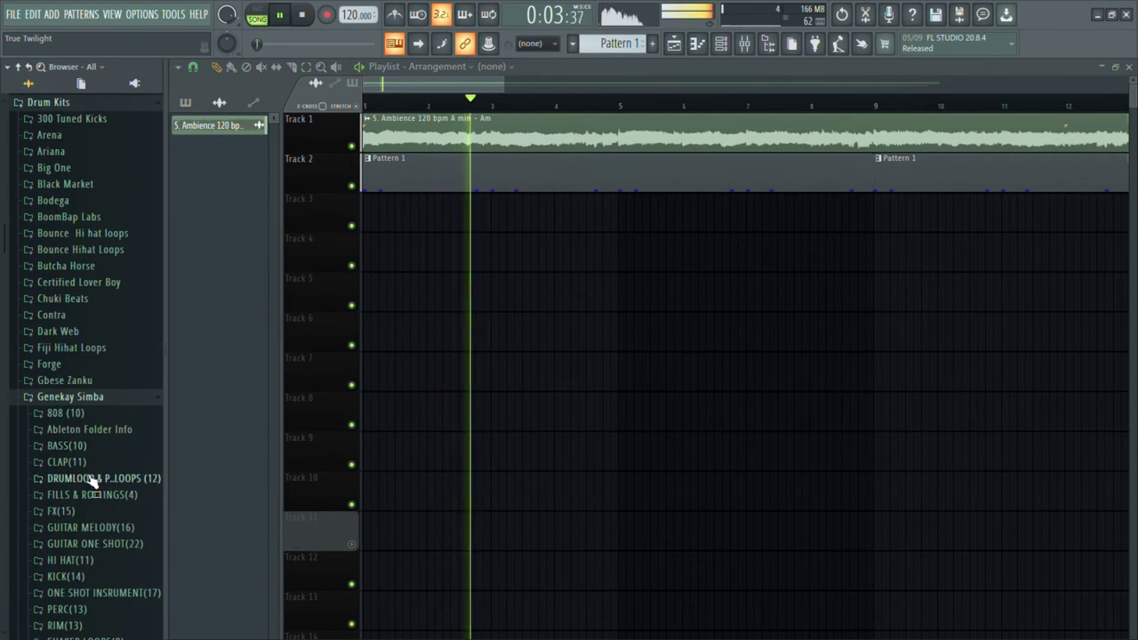
{"action": "scroll", "coordinate": [93, 480], "scroll_direction": "down", "scroll_amount": 4}
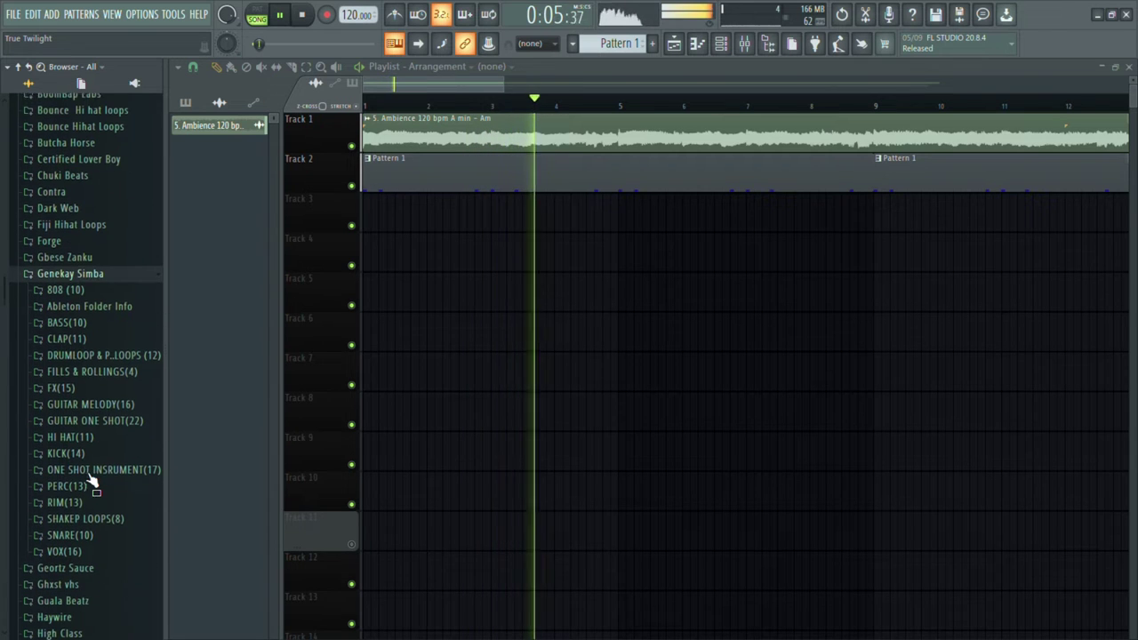
{"action": "left_click", "coordinate": [89, 535]}
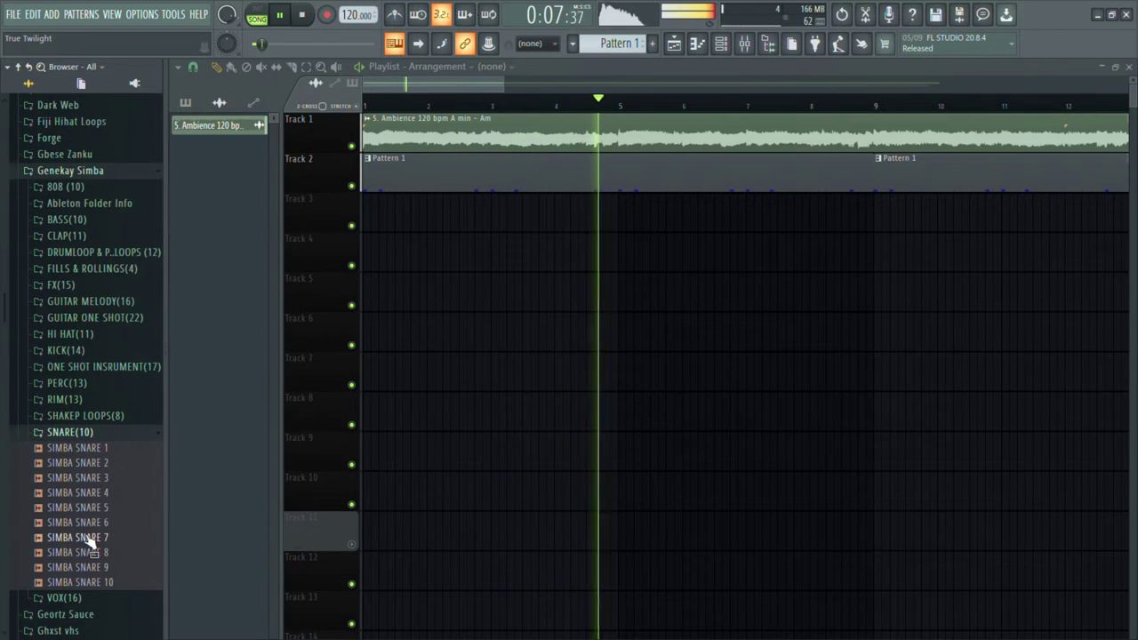
Audition SIMBA SNARE 3, 5 and 2, and load SIMBA SNARE 2 as a channel.
{"action": "left_click", "coordinate": [96, 478]}
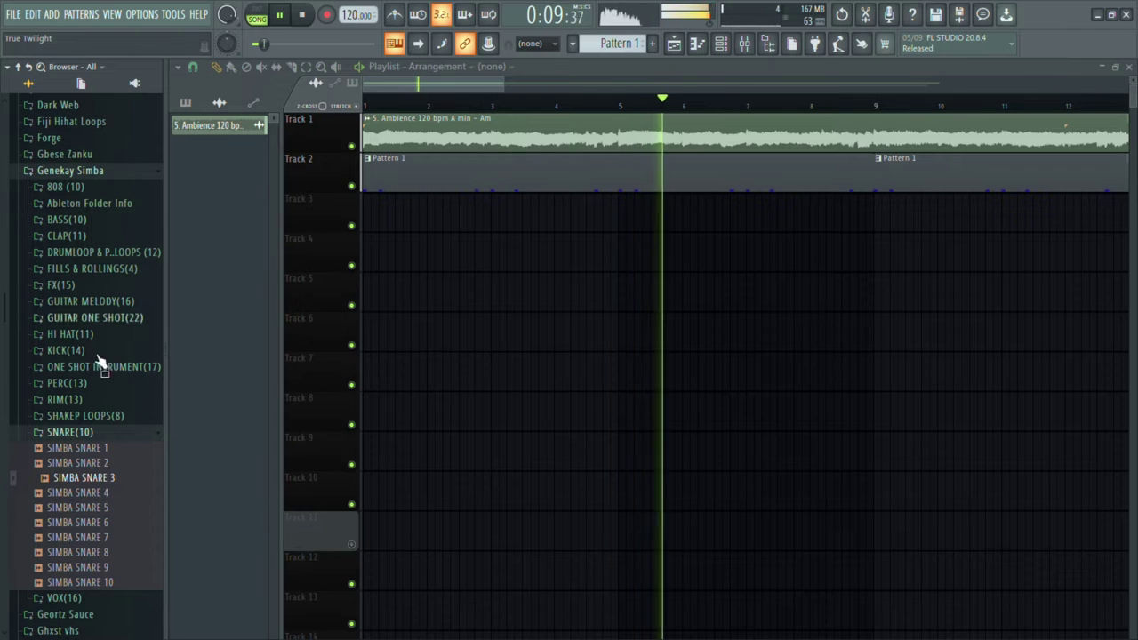
{"action": "left_click", "coordinate": [106, 510]}
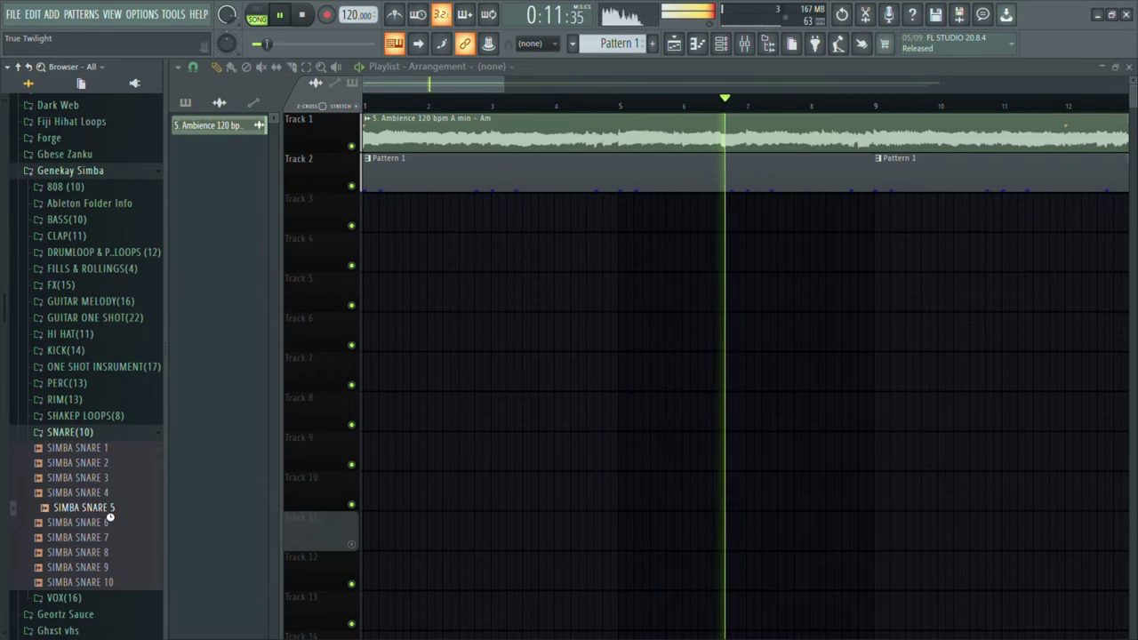
{"action": "left_click", "coordinate": [112, 478]}
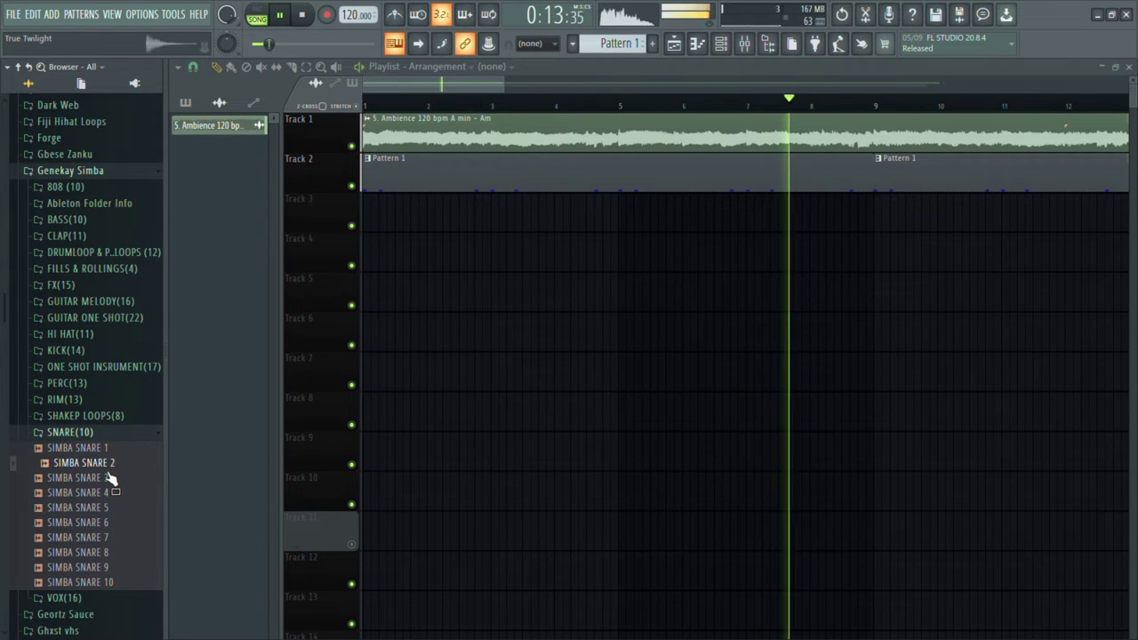
{"action": "left_click", "coordinate": [115, 464]}
{"action": "left_click_drag", "start_coordinate": [124, 464], "coordinate": [636, 382]}
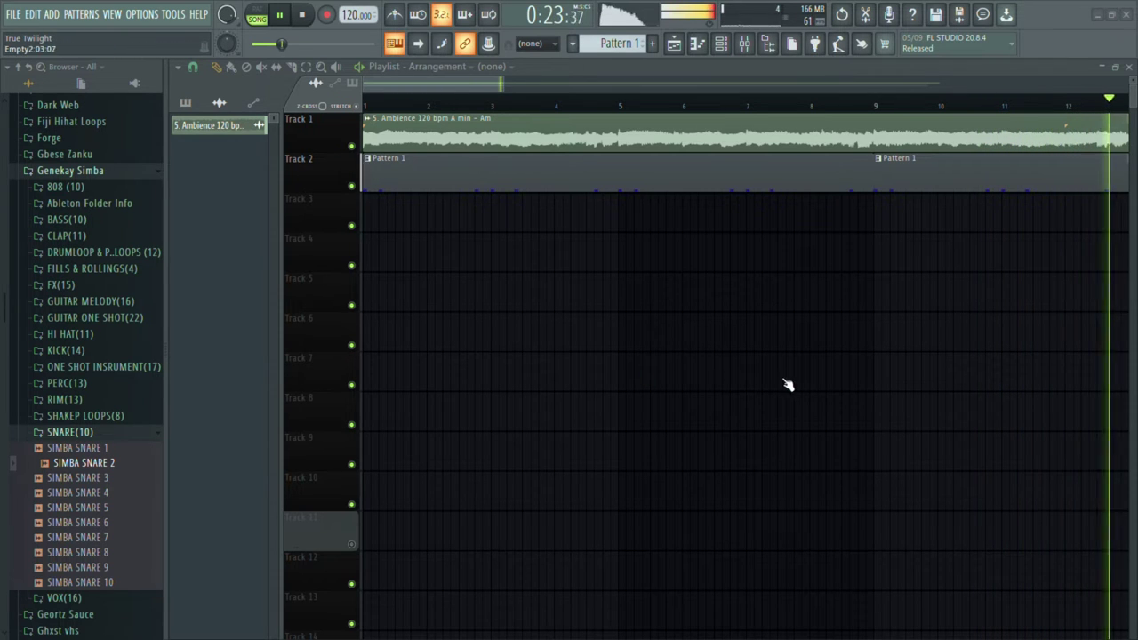
Program a SIMBA SNARE 2 note on D#4 at beat 3 of every bar from 1 to 8, and maximize the piano roll.
{"action": "key", "text": "F7"}
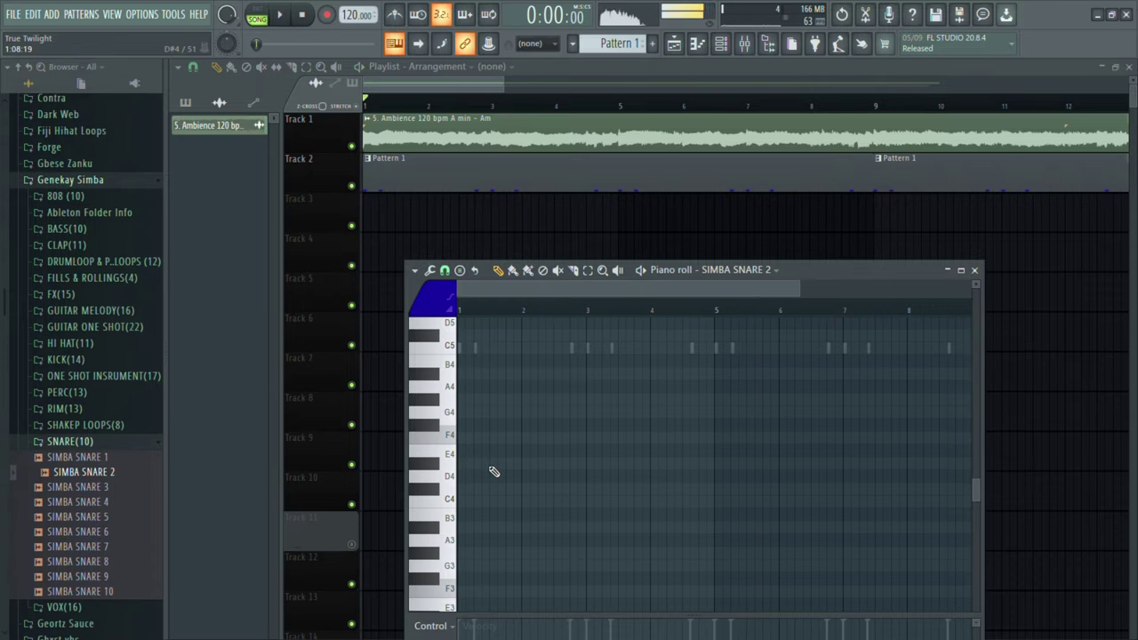
{"action": "left_click", "coordinate": [492, 464]}
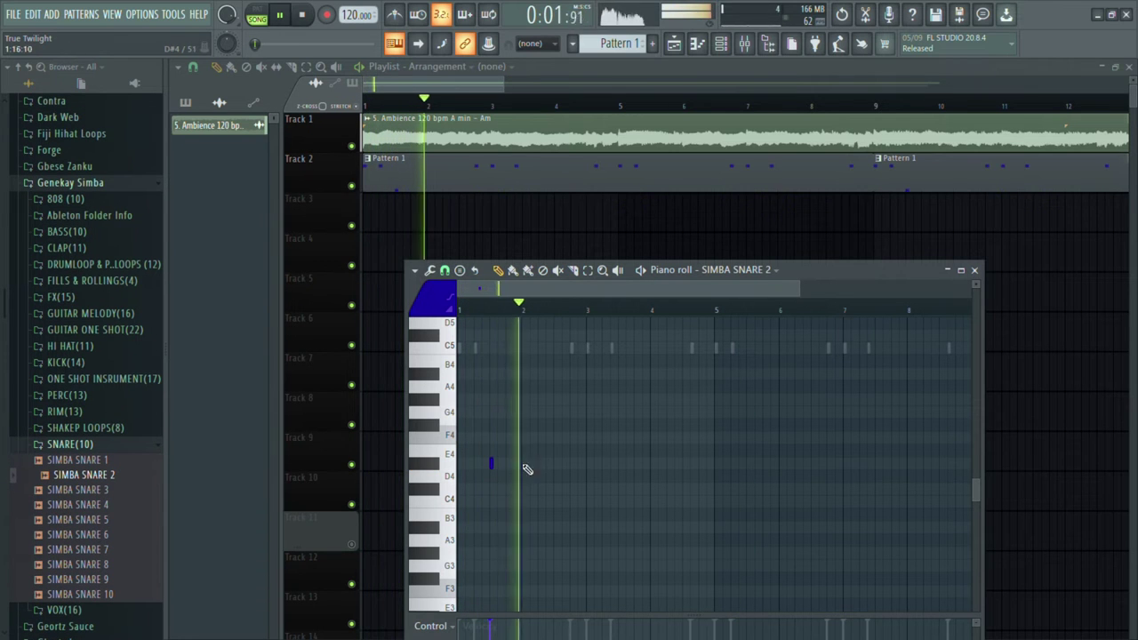
{"action": "right_click", "coordinate": [546, 467]}
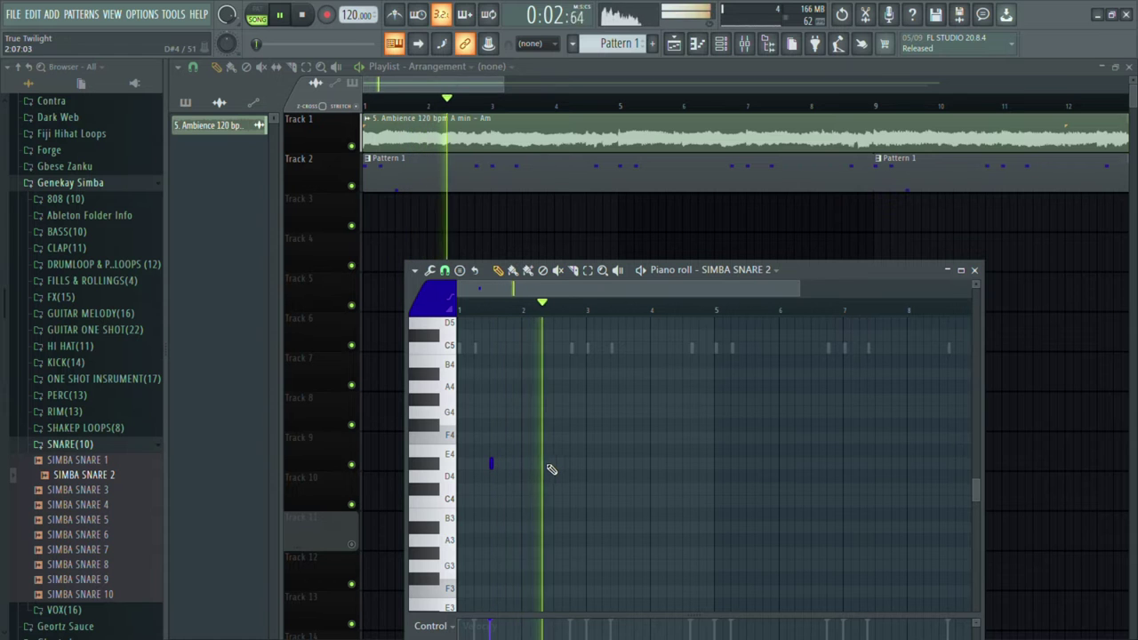
{"action": "left_click", "coordinate": [556, 464]}
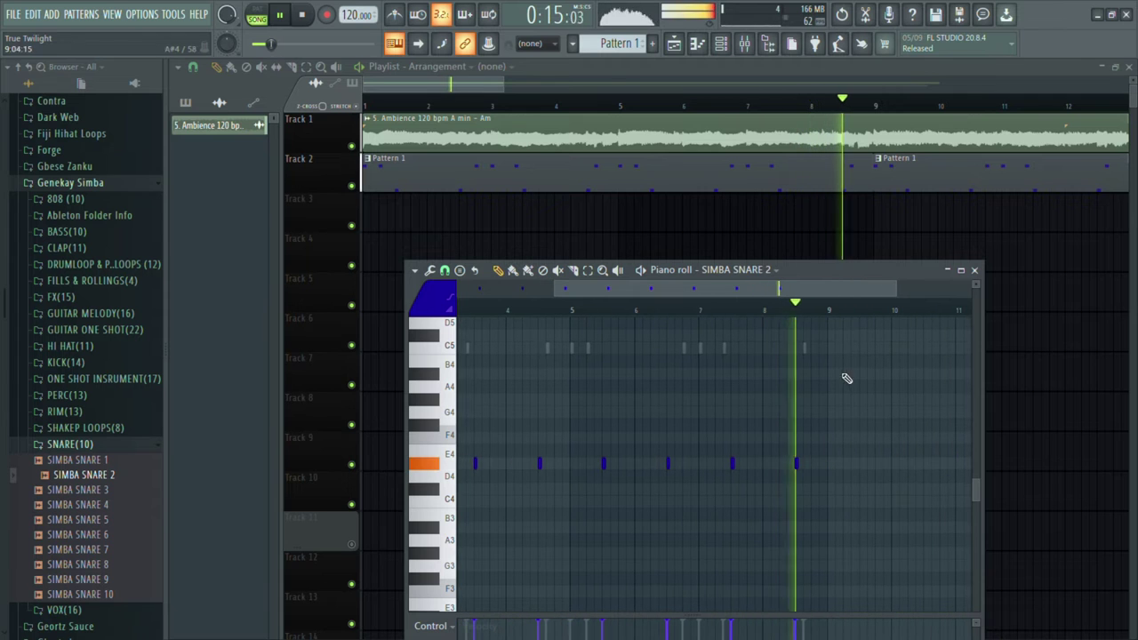
{"action": "left_click", "coordinate": [970, 270]}
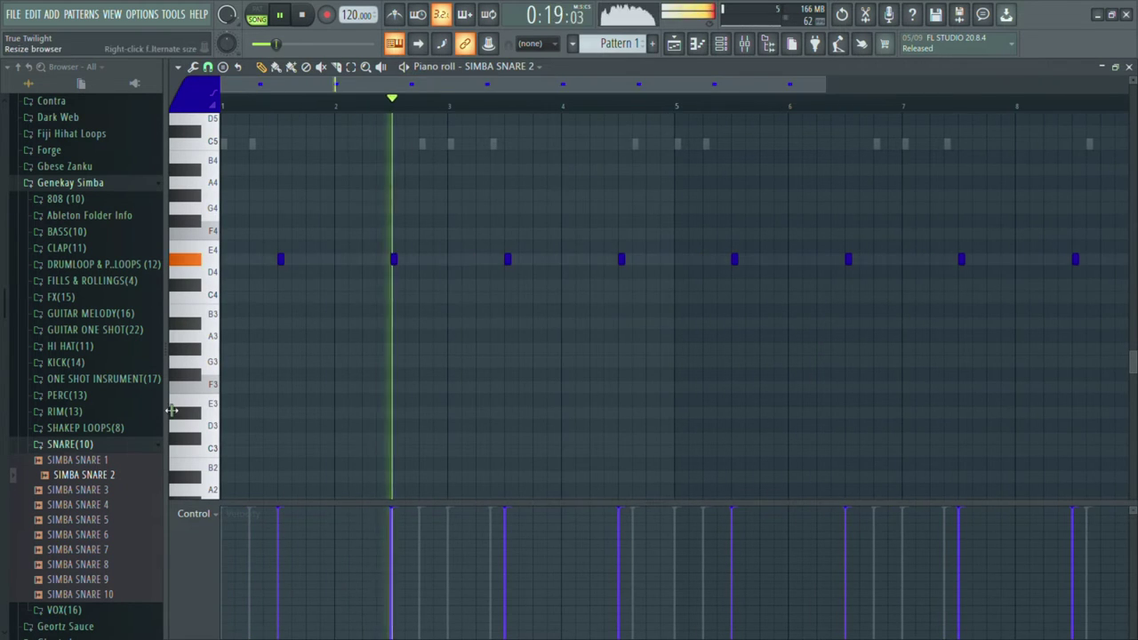
Collapse the Genekay Simba kit and look through the other drum kits for further drum sounds.
{"action": "left_click", "coordinate": [102, 444]}
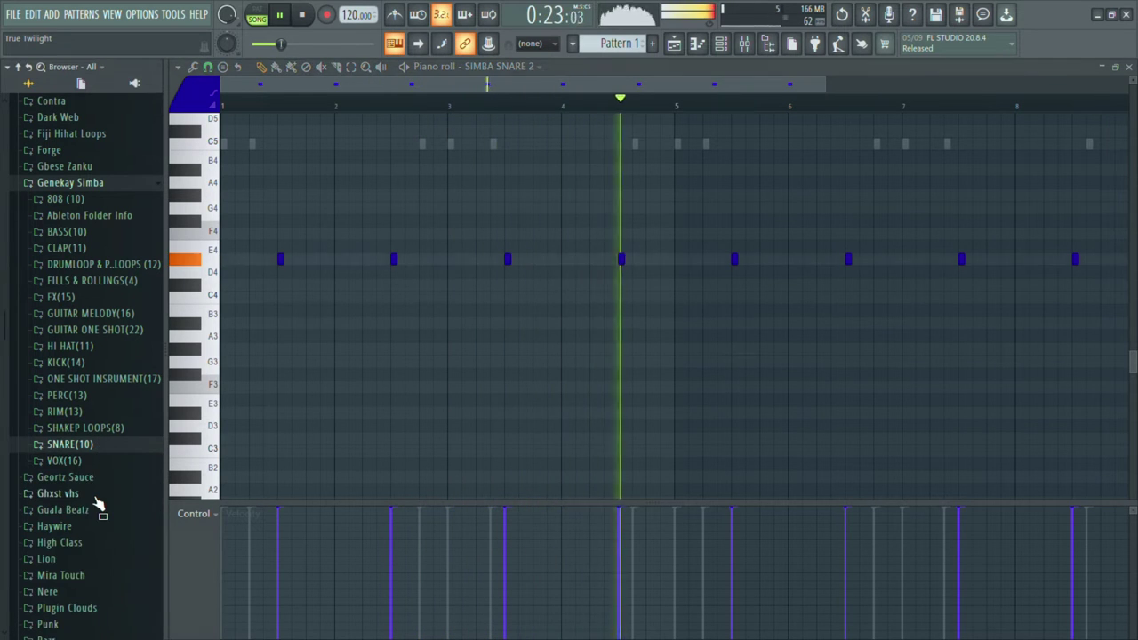
{"action": "scroll", "coordinate": [102, 418], "scroll_direction": "down", "scroll_amount": 1}
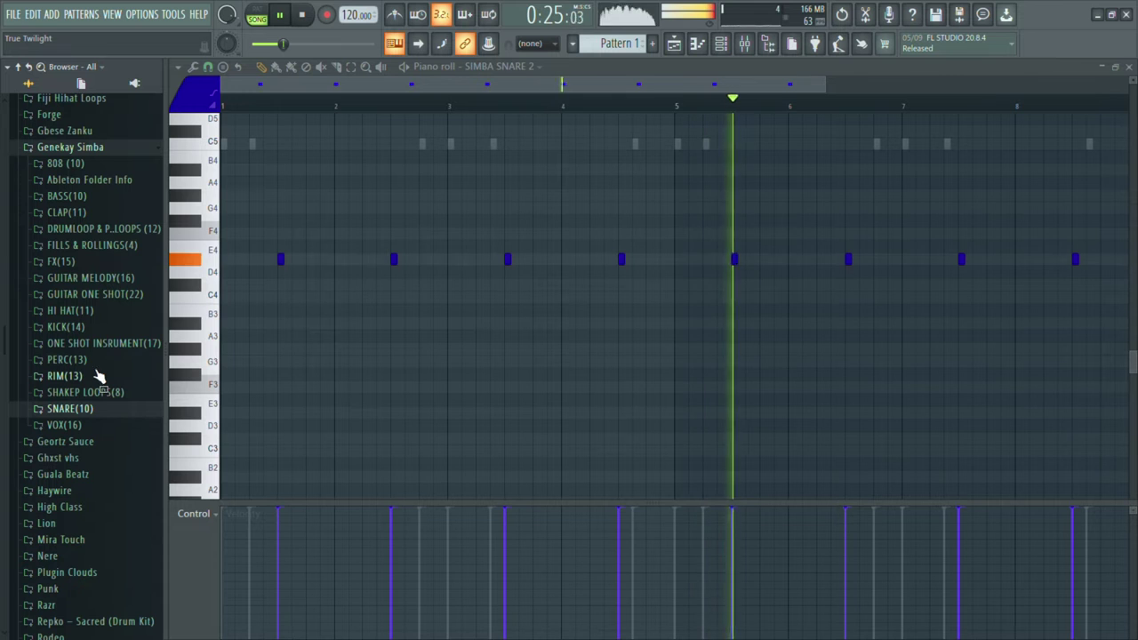
{"action": "left_click", "coordinate": [101, 147]}
{"action": "scroll", "coordinate": [109, 257], "scroll_direction": "up", "scroll_amount": 3}
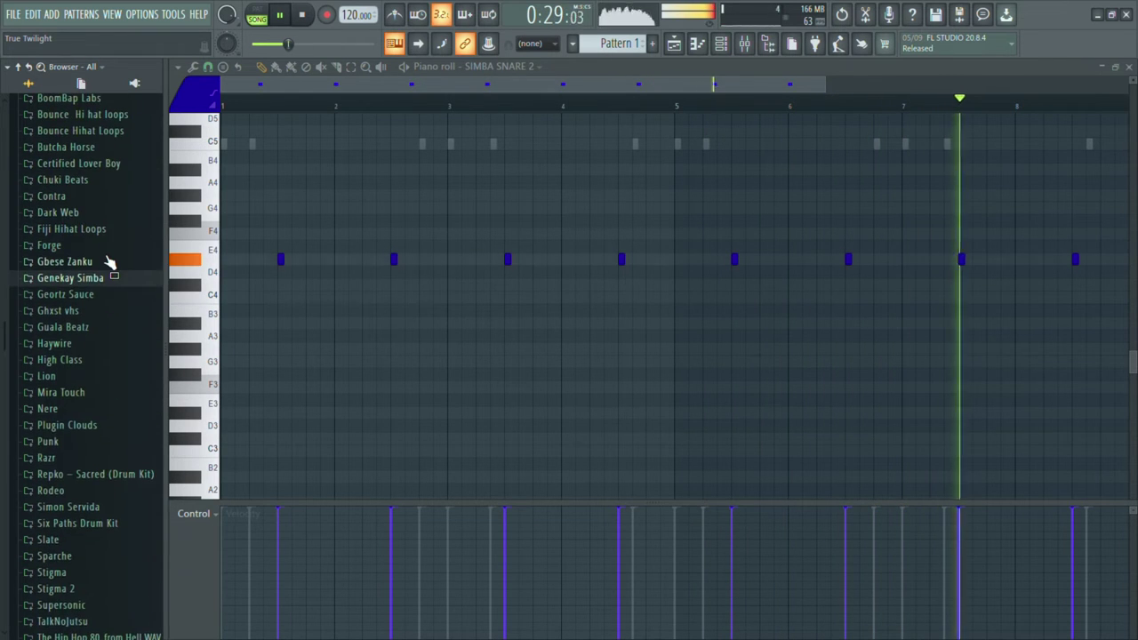
{"action": "scroll", "coordinate": [109, 257], "scroll_direction": "down", "scroll_amount": 8}
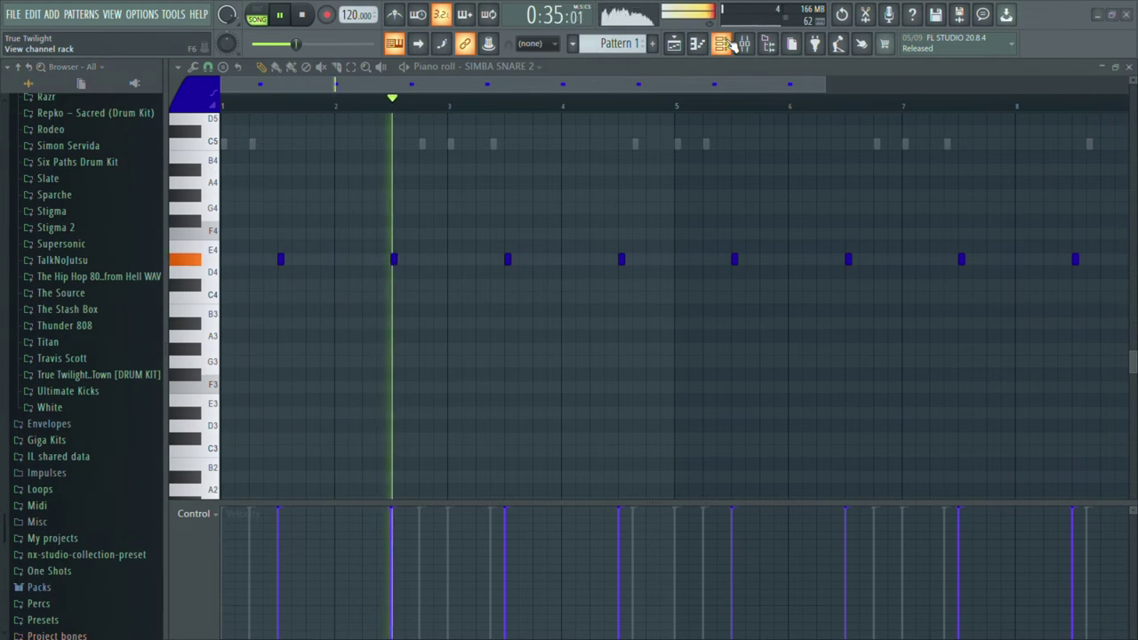
{"action": "scroll", "coordinate": [75, 400], "scroll_direction": "down", "scroll_amount": 1}
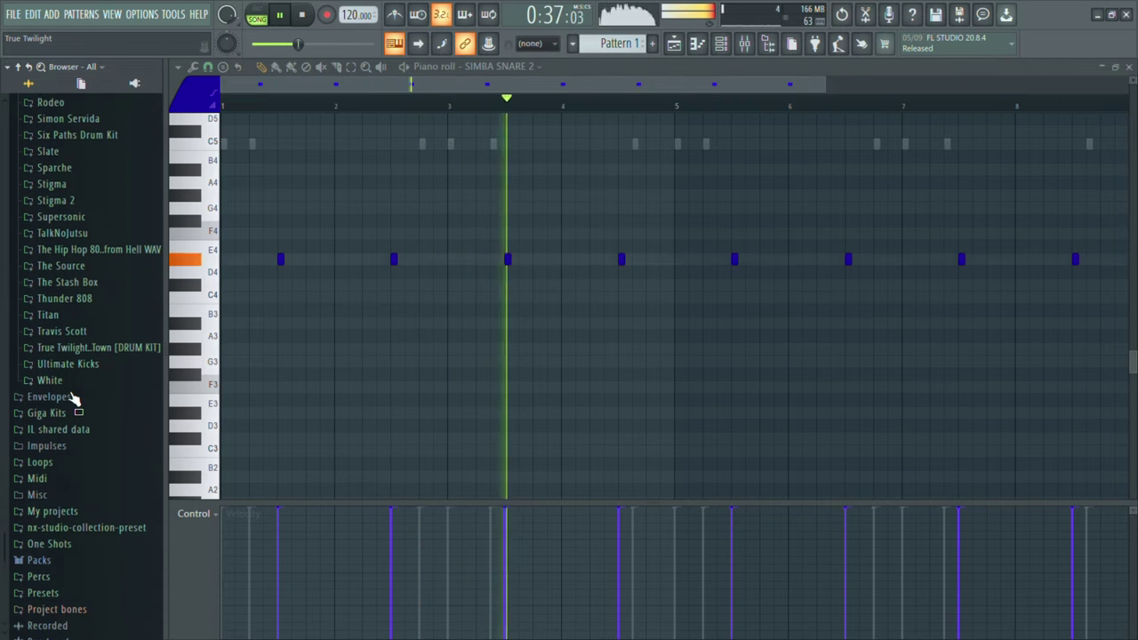
{"action": "left_click", "coordinate": [76, 363]}
{"action": "left_click", "coordinate": [79, 365]}
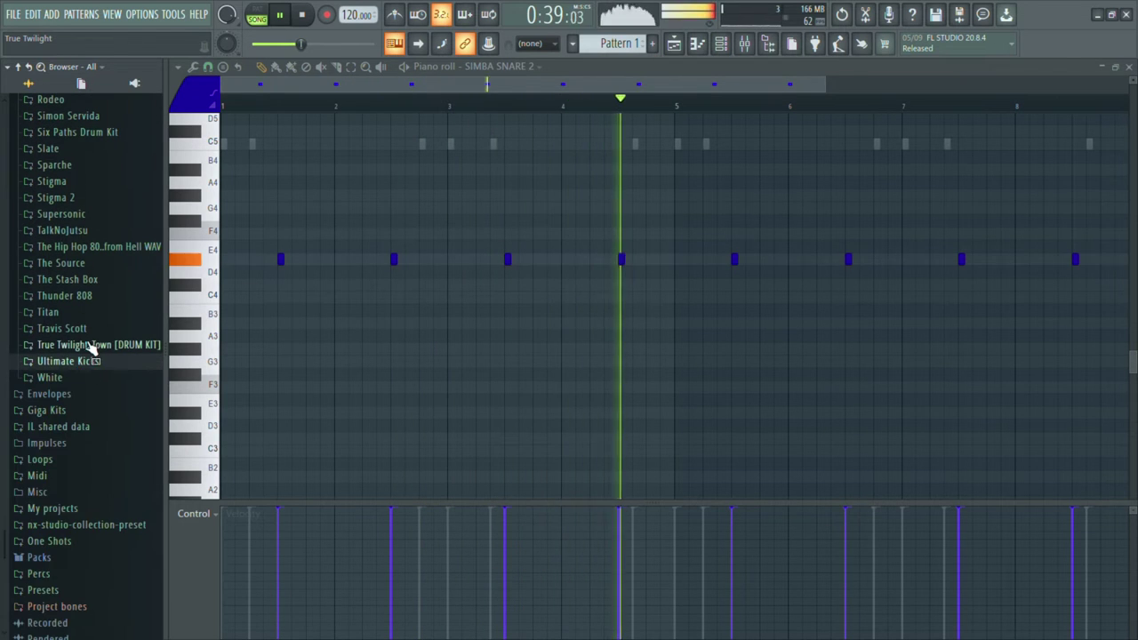
{"action": "scroll", "coordinate": [92, 394], "scroll_direction": "up", "scroll_amount": 6}
{"action": "scroll", "coordinate": [82, 400], "scroll_direction": "up", "scroll_amount": 9}
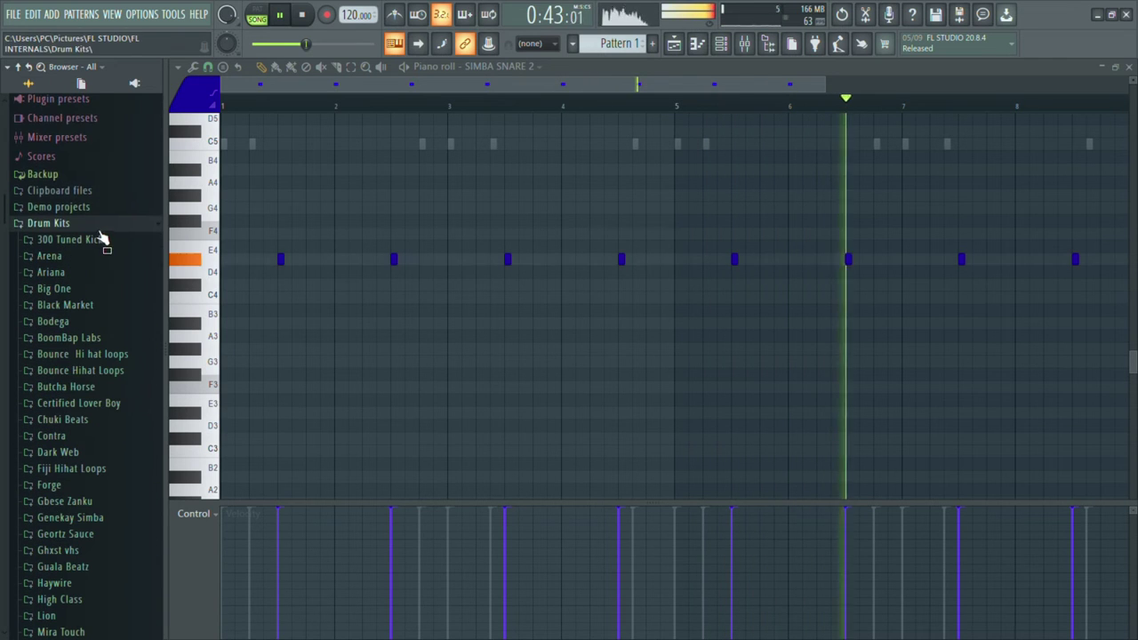
{"action": "left_click", "coordinate": [96, 228]}
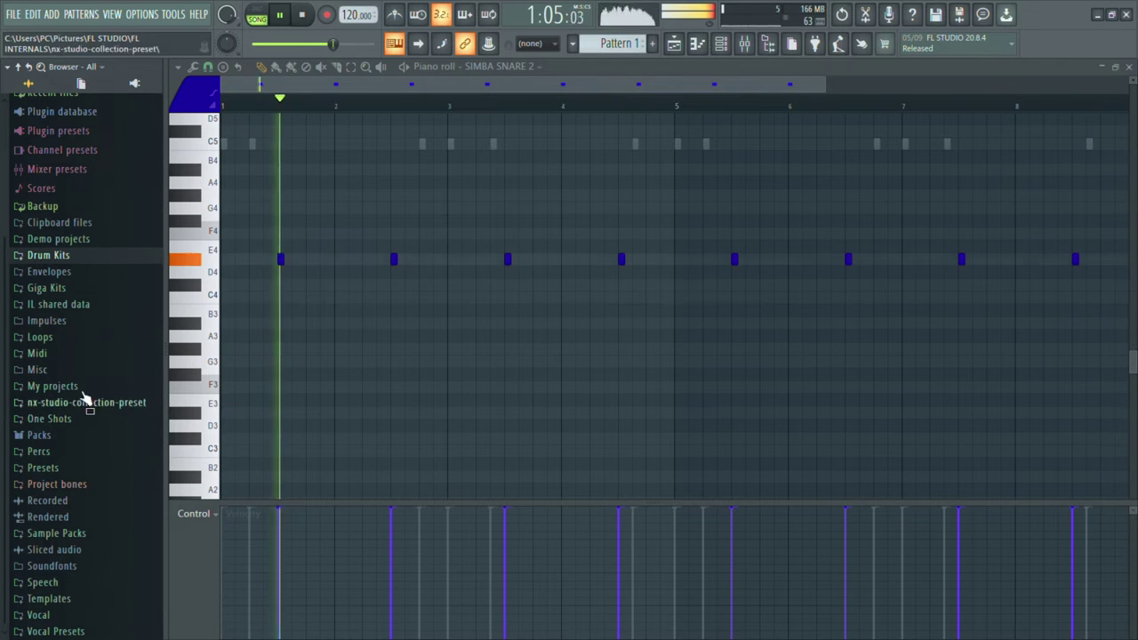
Expand the Drum Kits folder and open the Drum One Shots folder of the Titan kit.
{"action": "left_click", "coordinate": [48, 255]}
{"action": "scroll", "coordinate": [98, 471], "scroll_direction": "down", "scroll_amount": 8}
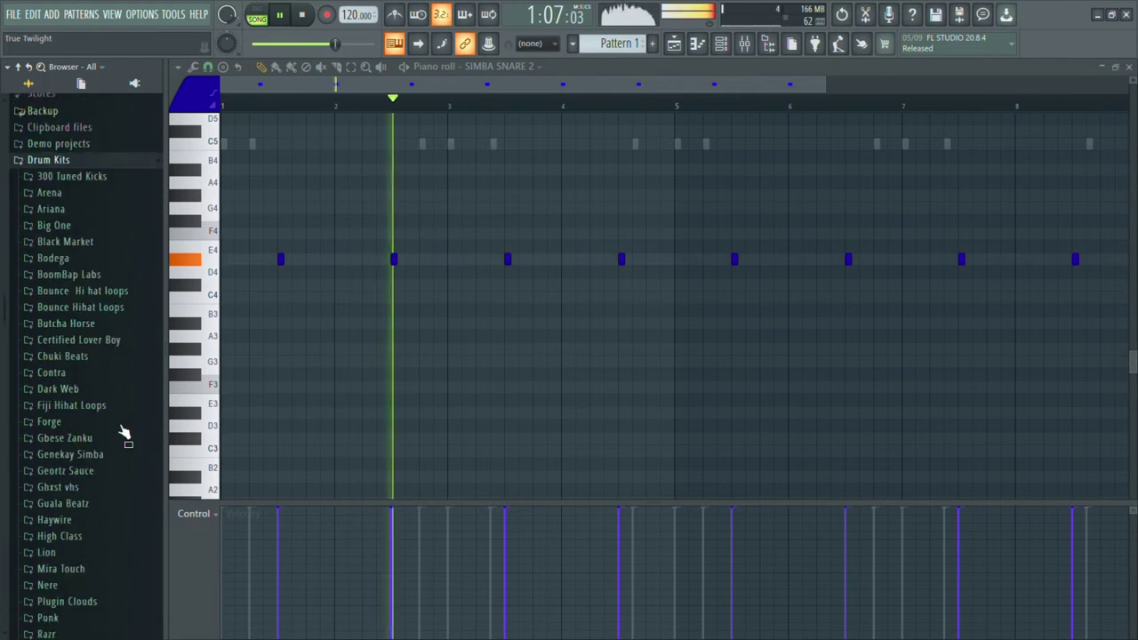
{"action": "scroll", "coordinate": [97, 476], "scroll_direction": "down", "scroll_amount": 2}
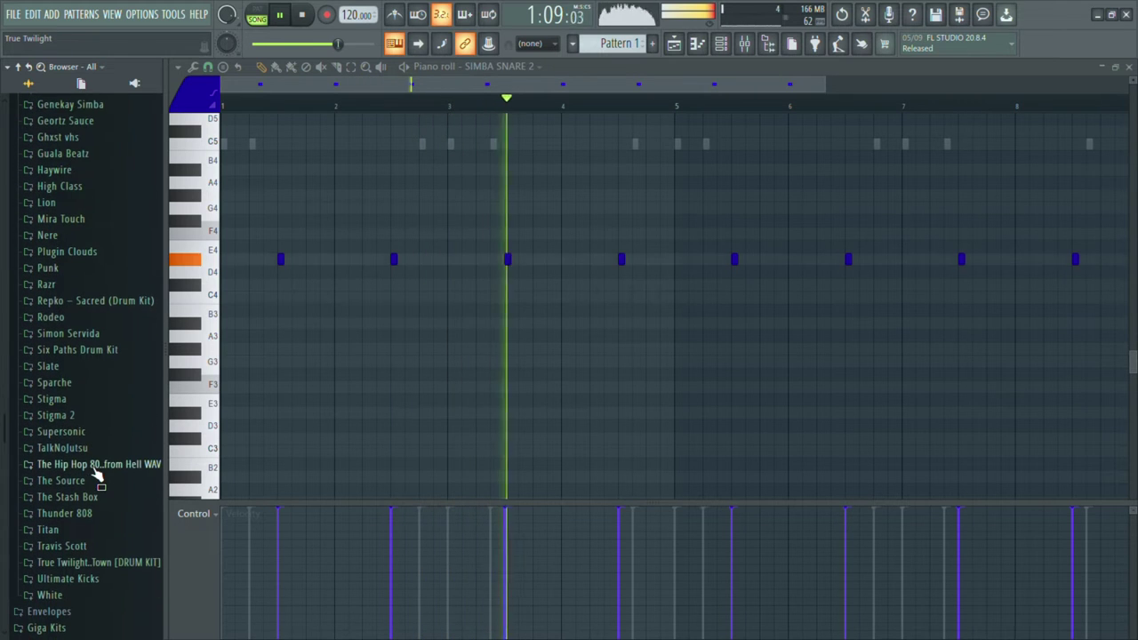
{"action": "scroll", "coordinate": [98, 475], "scroll_direction": "down", "scroll_amount": 2}
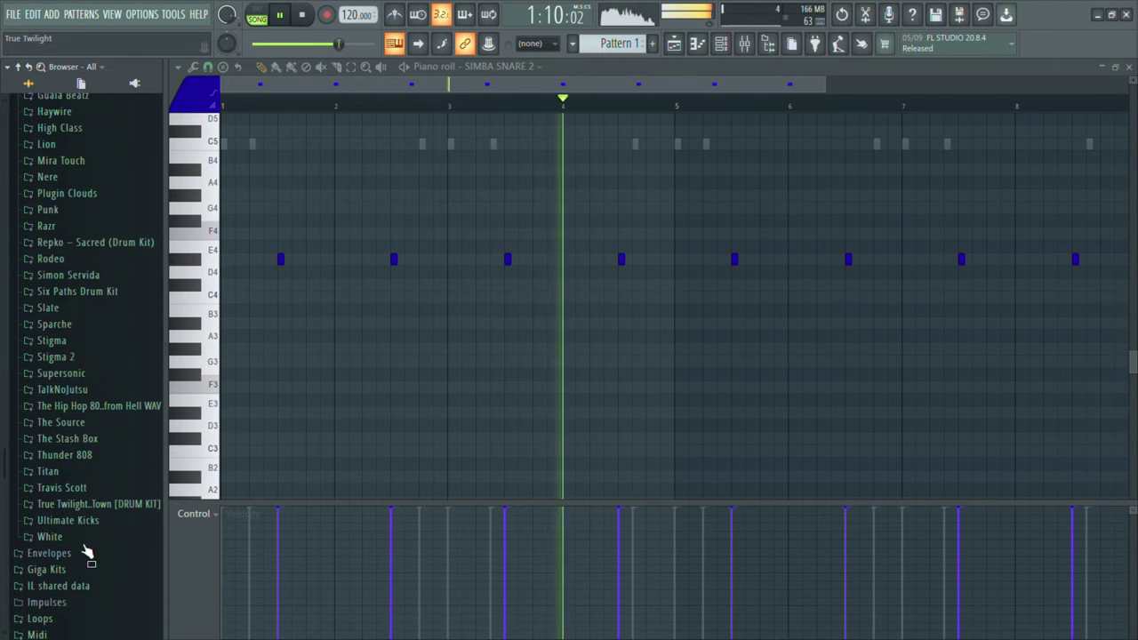
{"action": "left_click", "coordinate": [83, 466]}
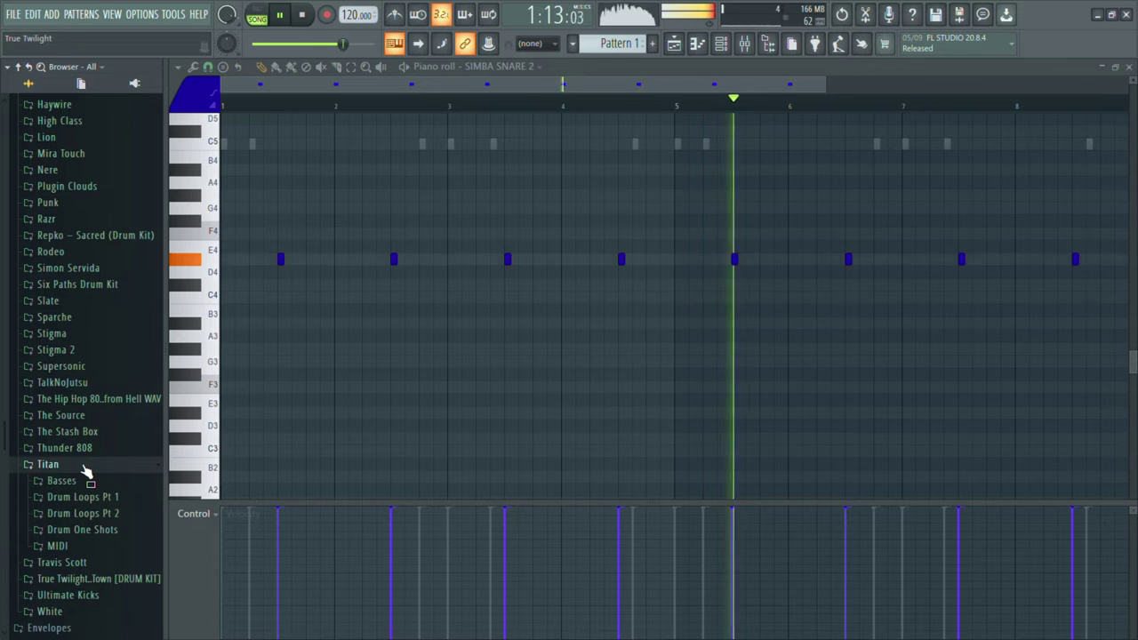
{"action": "left_click", "coordinate": [103, 530]}
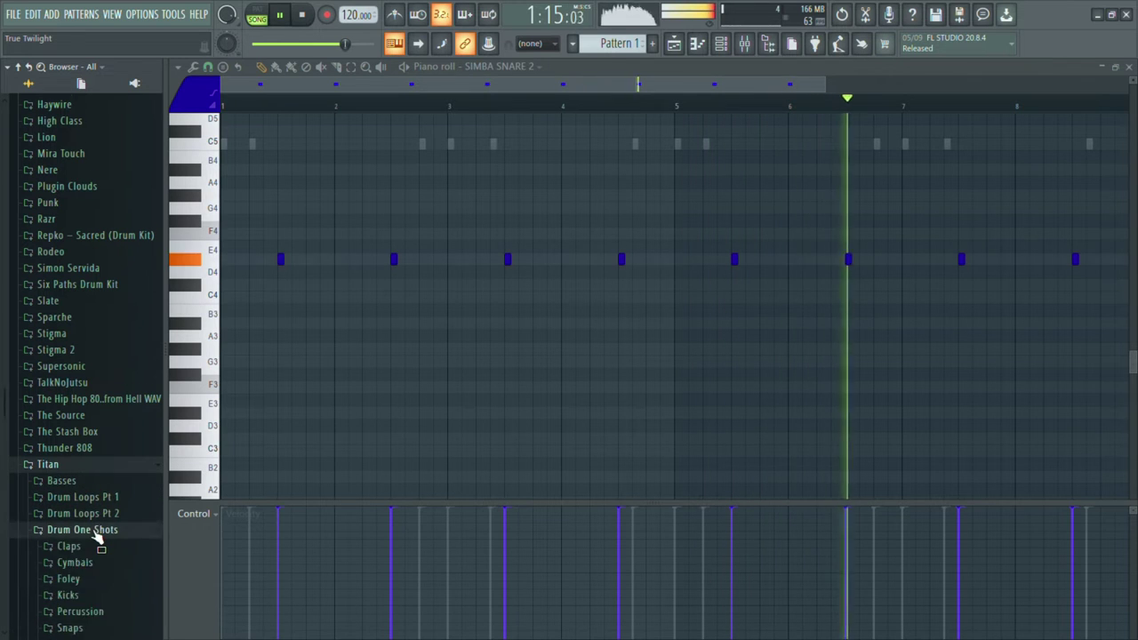
{"action": "scroll", "coordinate": [102, 534], "scroll_direction": "down", "scroll_amount": 4}
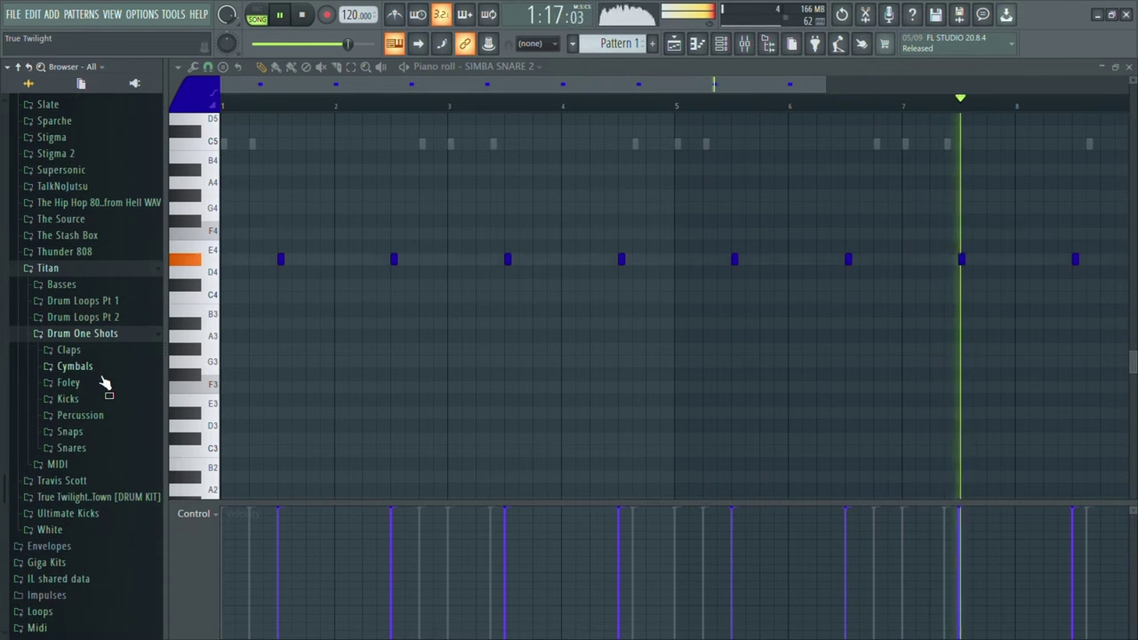
Open the Classic rides folder inside the Titan kit's Cymbals folder.
{"action": "left_click", "coordinate": [101, 368]}
{"action": "left_click", "coordinate": [101, 433]}
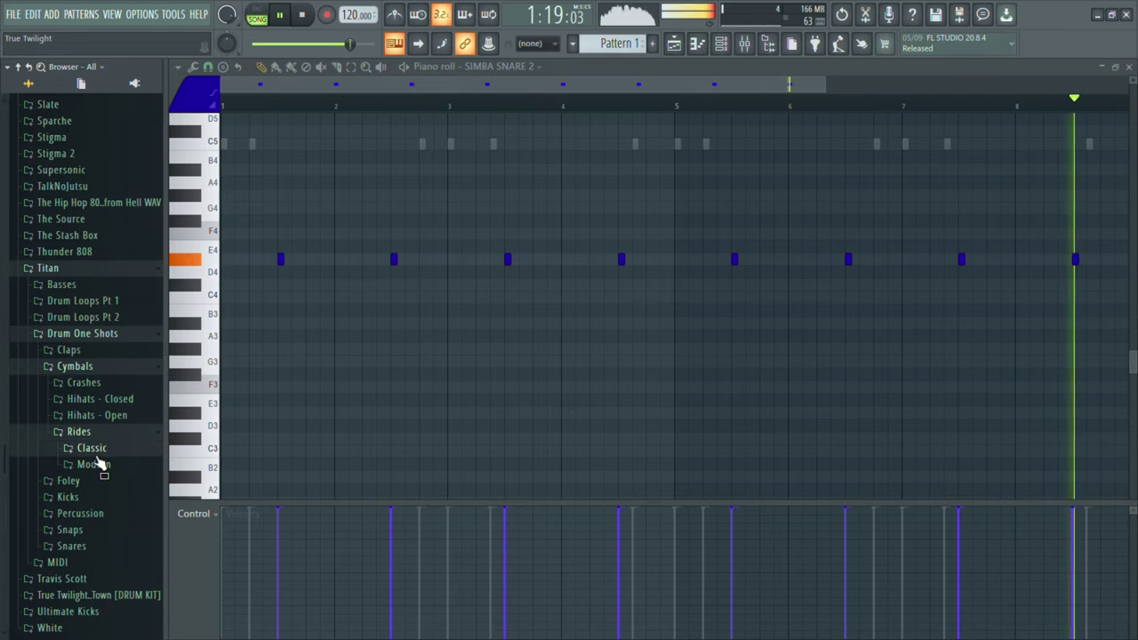
{"action": "left_click", "coordinate": [91, 448]}
Audition the Classic Ride samples, including Rides 2 to 5, 10 and 19.
{"action": "left_click", "coordinate": [115, 494]}
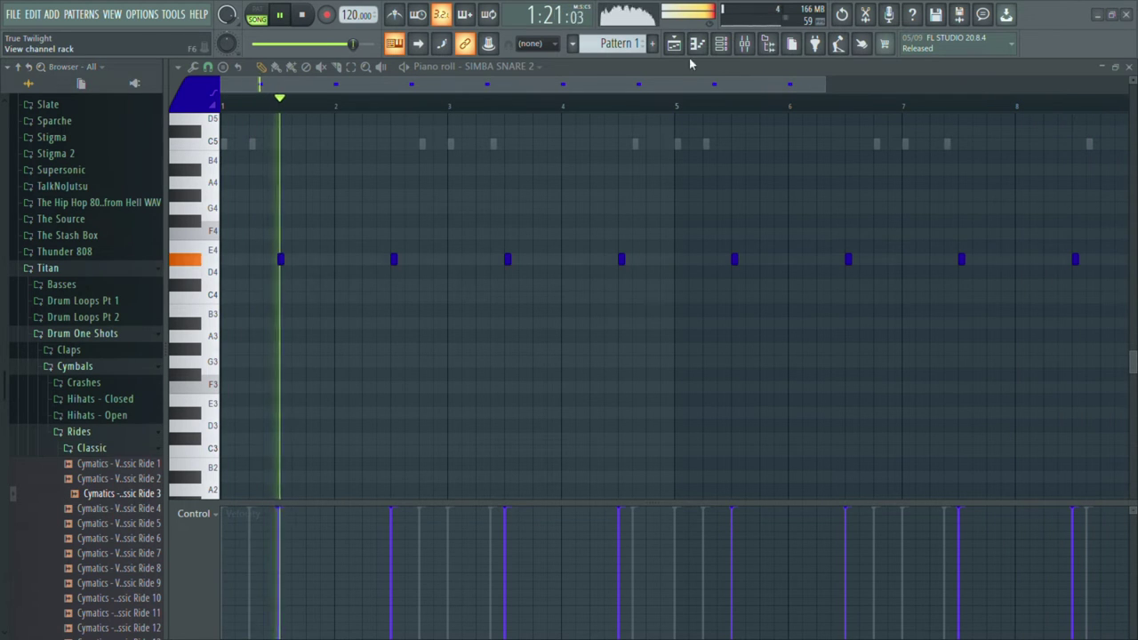
{"action": "left_click", "coordinate": [133, 509]}
{"action": "left_click", "coordinate": [141, 524]}
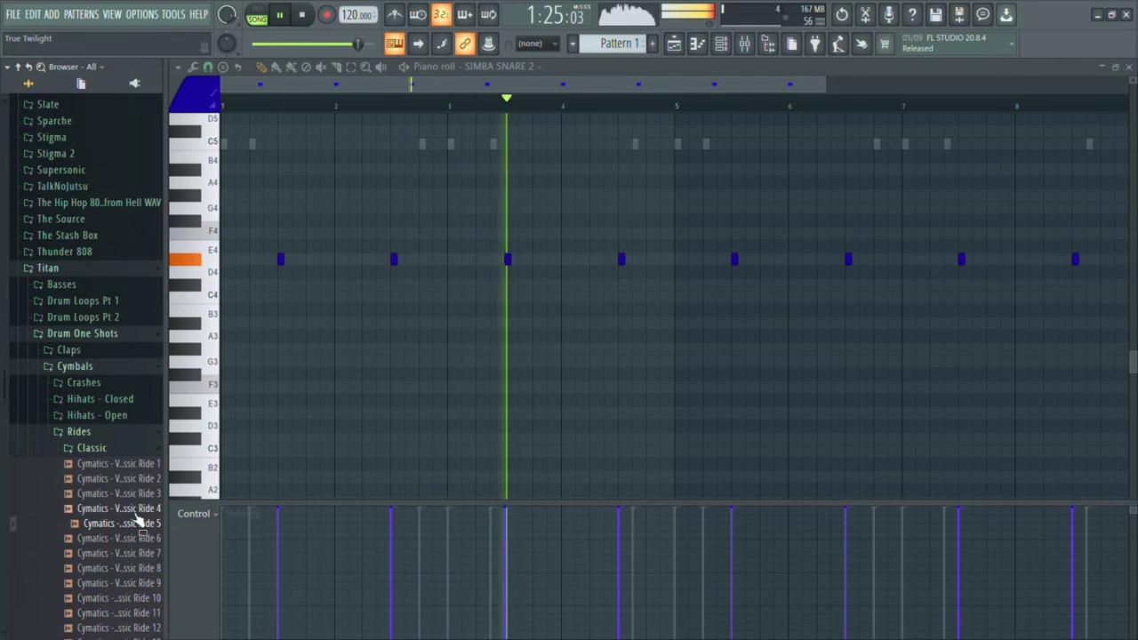
{"action": "left_click", "coordinate": [138, 509]}
{"action": "left_click", "coordinate": [136, 494]}
{"action": "left_click", "coordinate": [131, 480]}
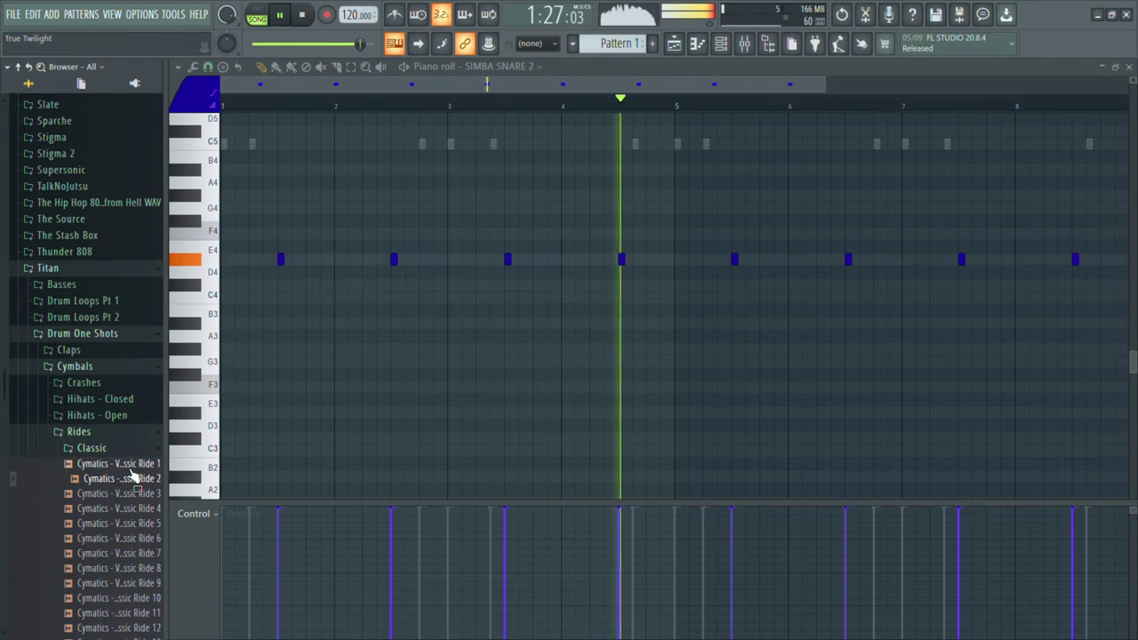
{"action": "left_click", "coordinate": [138, 598]}
{"action": "scroll", "coordinate": [142, 603], "scroll_direction": "down", "scroll_amount": 2}
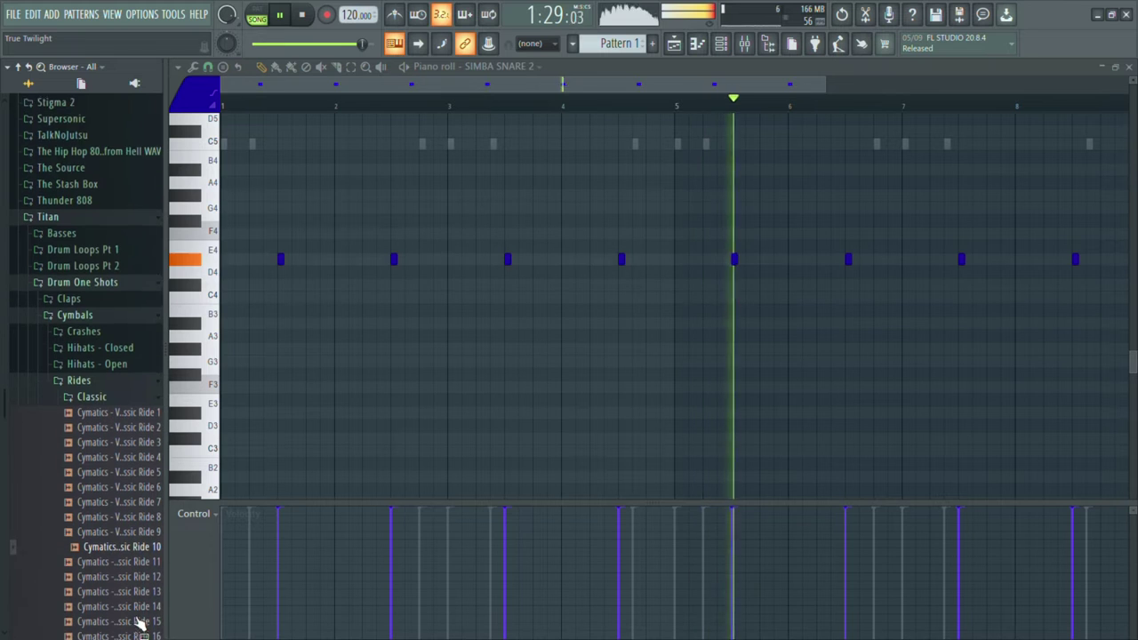
{"action": "left_click", "coordinate": [133, 597]}
{"action": "scroll", "coordinate": [142, 569], "scroll_direction": "down", "scroll_amount": 2}
{"action": "left_click", "coordinate": [142, 626]}
{"action": "scroll", "coordinate": [142, 614], "scroll_direction": "down", "scroll_amount": 6}
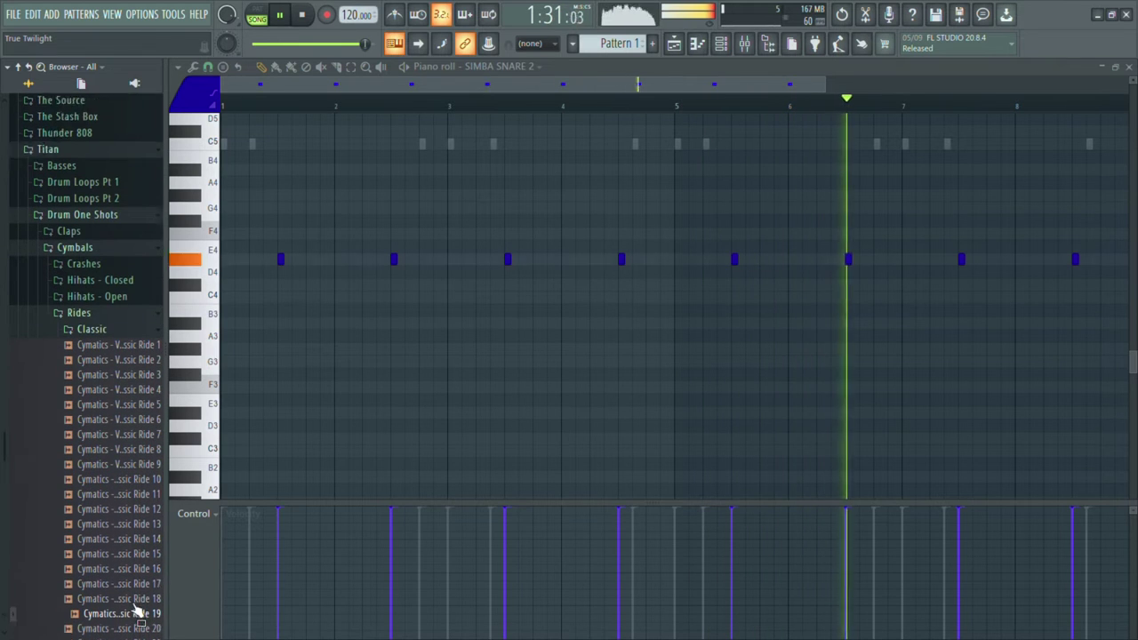
Load Cymatics VYPR Classic Ride 21 as a new channel and open its empty piano roll.
{"action": "left_click", "coordinate": [134, 460]}
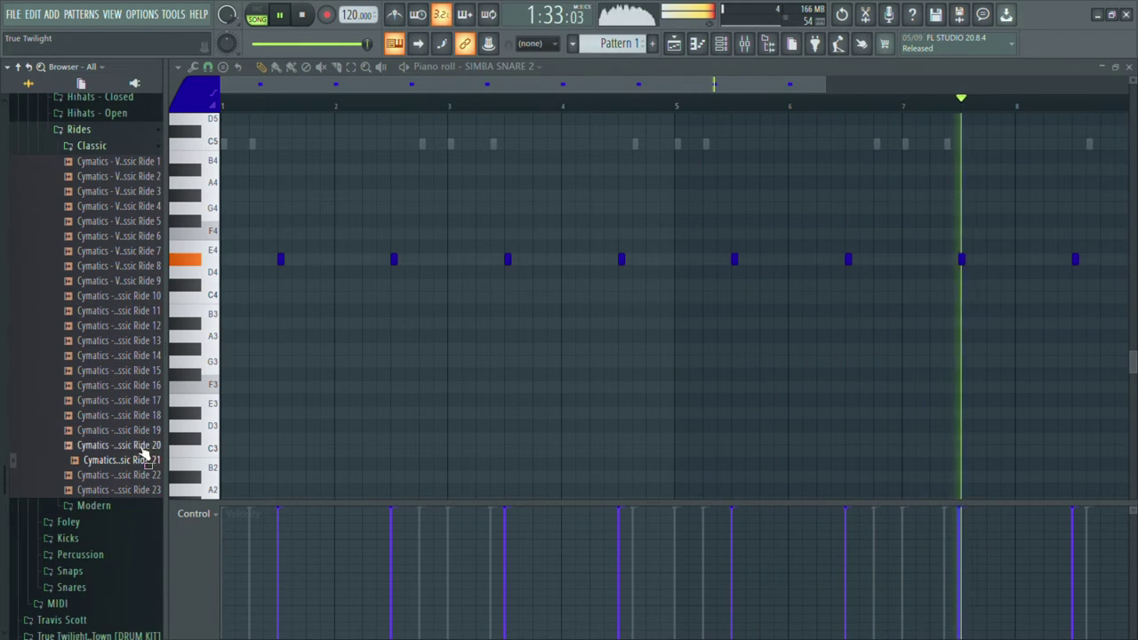
{"action": "left_click_drag", "start_coordinate": [138, 462], "coordinate": [666, 408]}
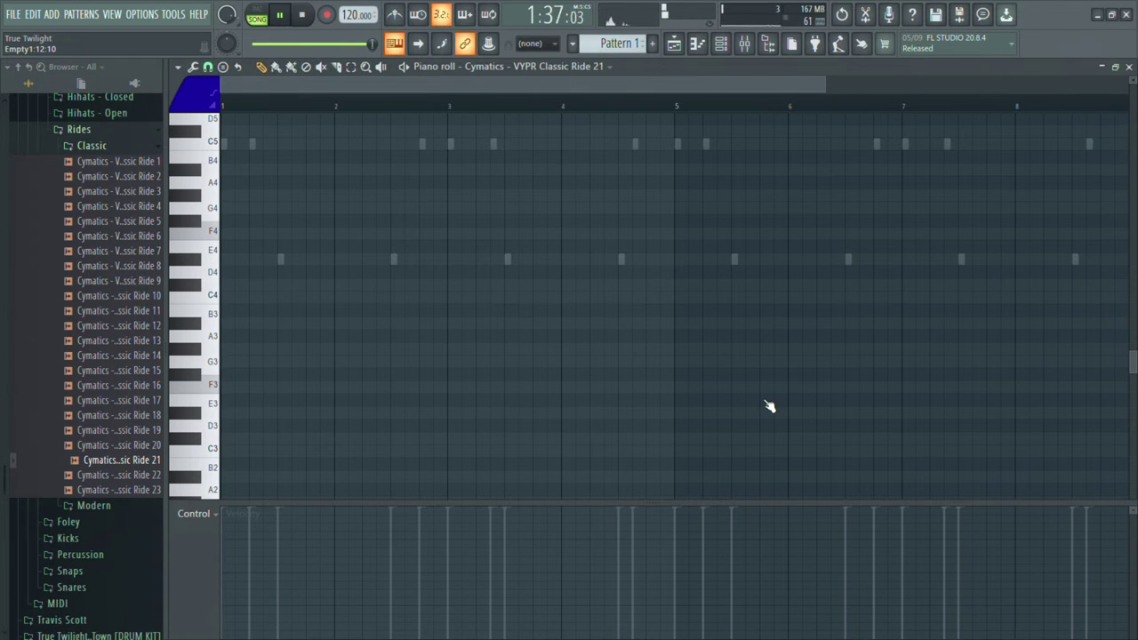
{"action": "key", "text": "F5"}
{"action": "key", "text": "F7"}
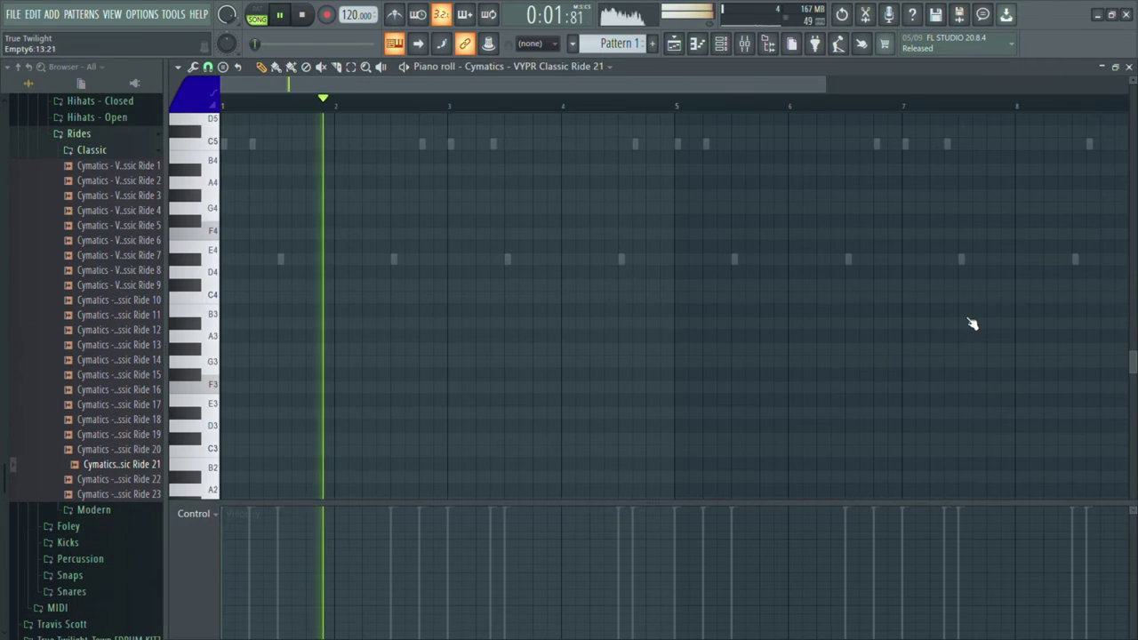
Try a Classic Ride 21 note on C5 at several positions in the first half of bar 2, deleting each one.
{"action": "left_click", "coordinate": [499, 258]}
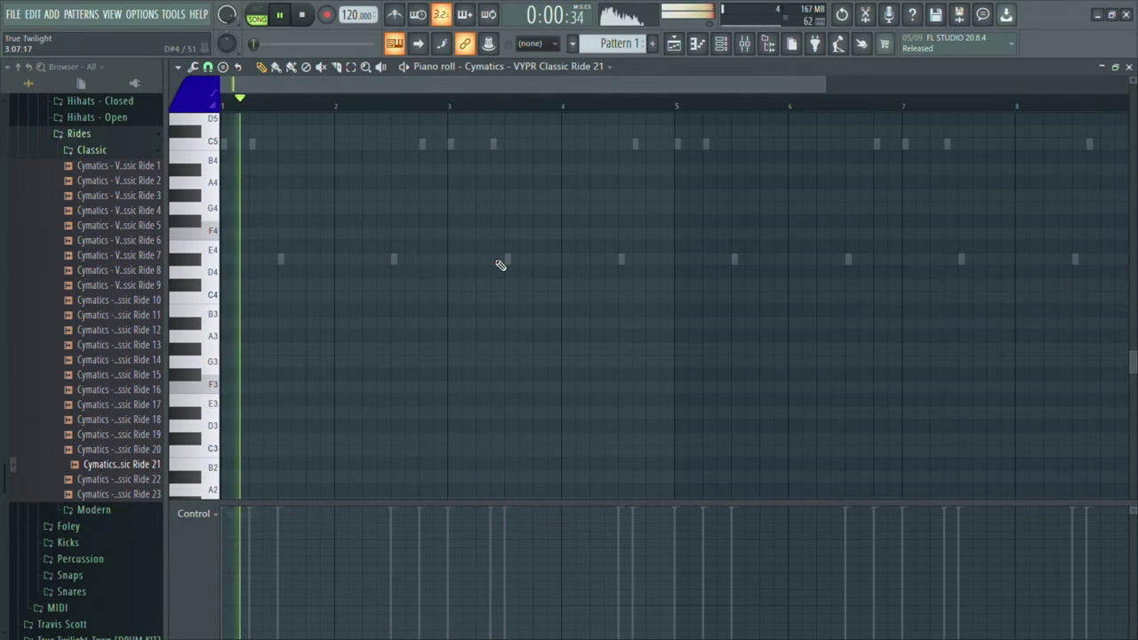
{"action": "scroll", "coordinate": [500, 263], "scroll_direction": "up", "scroll_amount": 2}
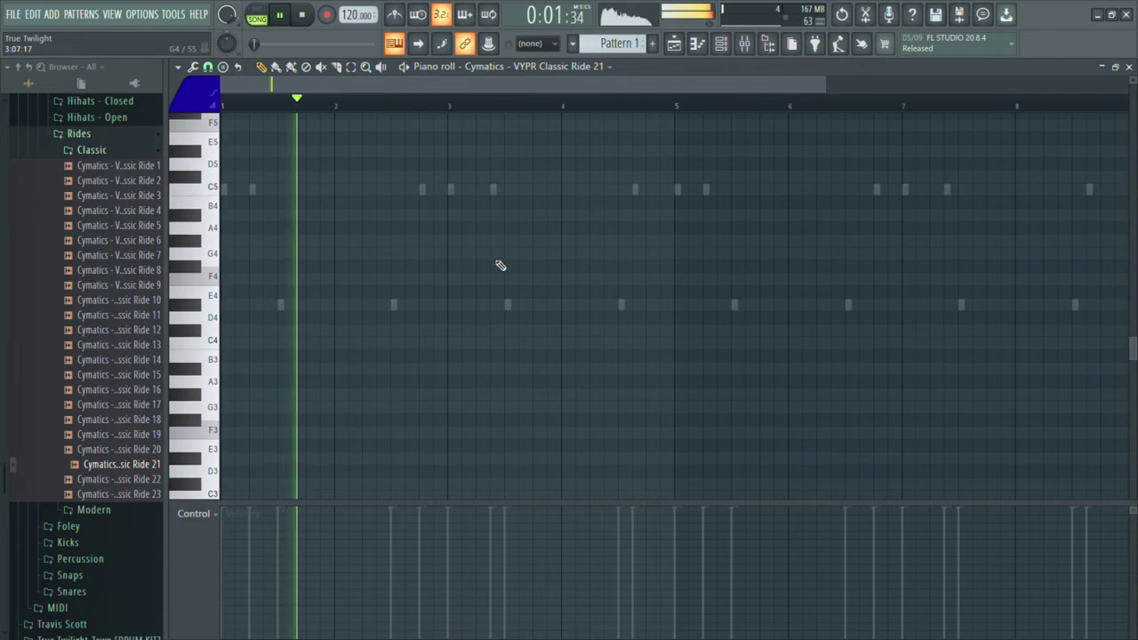
{"action": "left_click", "coordinate": [373, 192]}
{"action": "scroll", "coordinate": [372, 195], "scroll_direction": "up", "scroll_amount": 1}
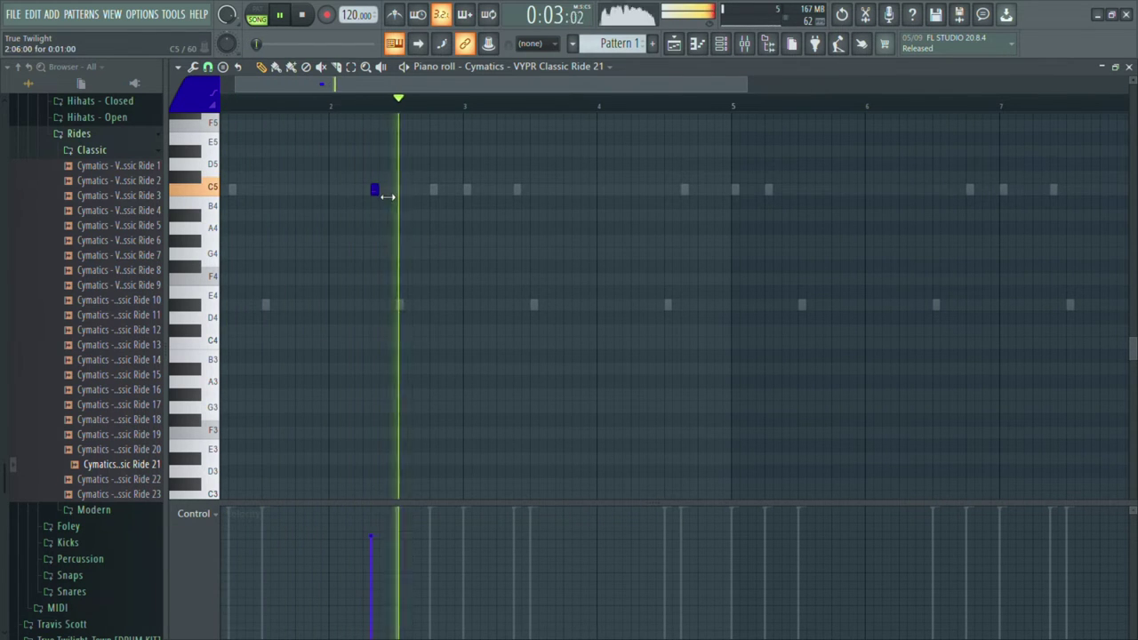
{"action": "left_click", "coordinate": [372, 195]}
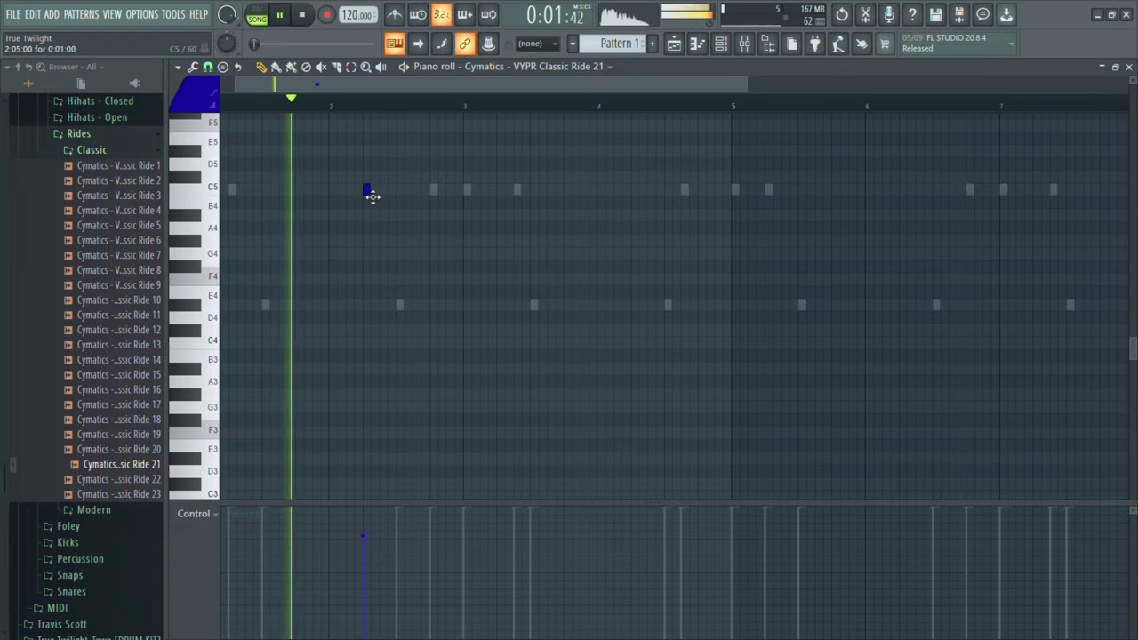
{"action": "right_click", "coordinate": [367, 191]}
{"action": "key", "text": "space"}
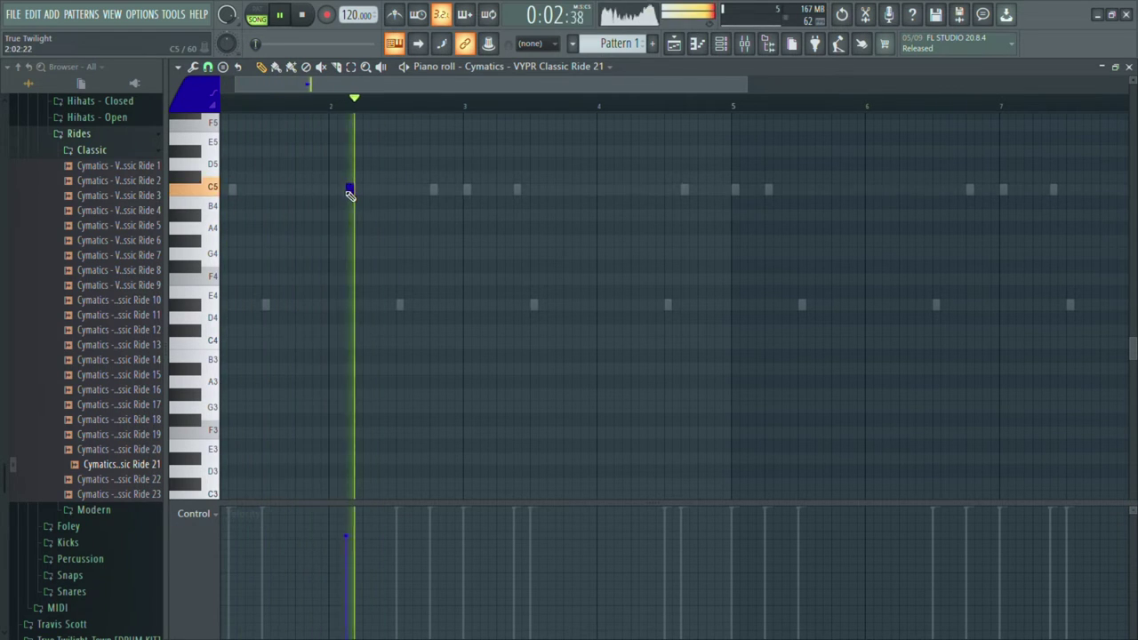
{"action": "right_click", "coordinate": [350, 192]}
{"action": "key", "text": "space"}
{"action": "key", "text": "space"}
{"action": "scroll", "coordinate": [352, 195], "scroll_direction": "down", "scroll_amount": 1}
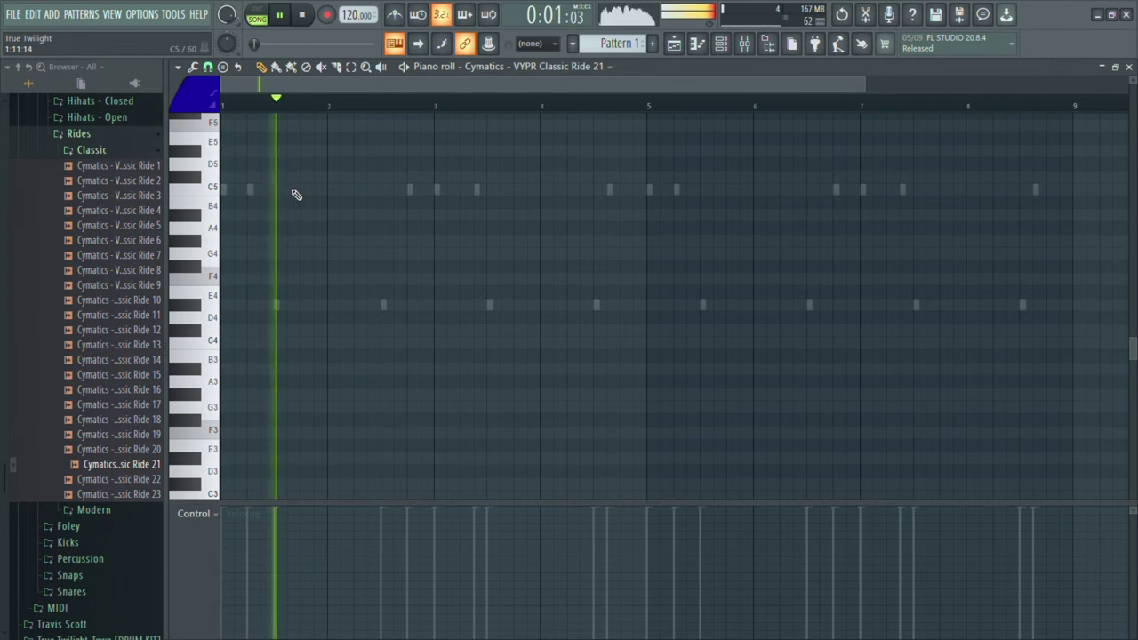
Try Classic Ride 21 notes on C5 at different beats of bar 1, keeping only the one on beat 2.
{"action": "left_click", "coordinate": [303, 190]}
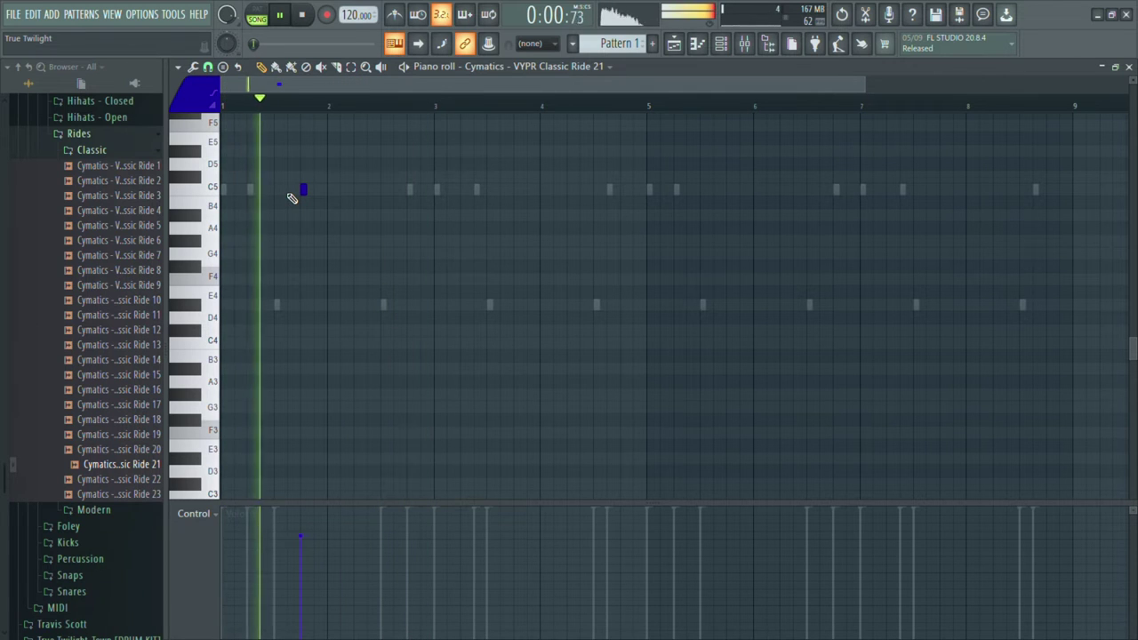
{"action": "left_click", "coordinate": [345, 191]}
{"action": "key", "text": "space"}
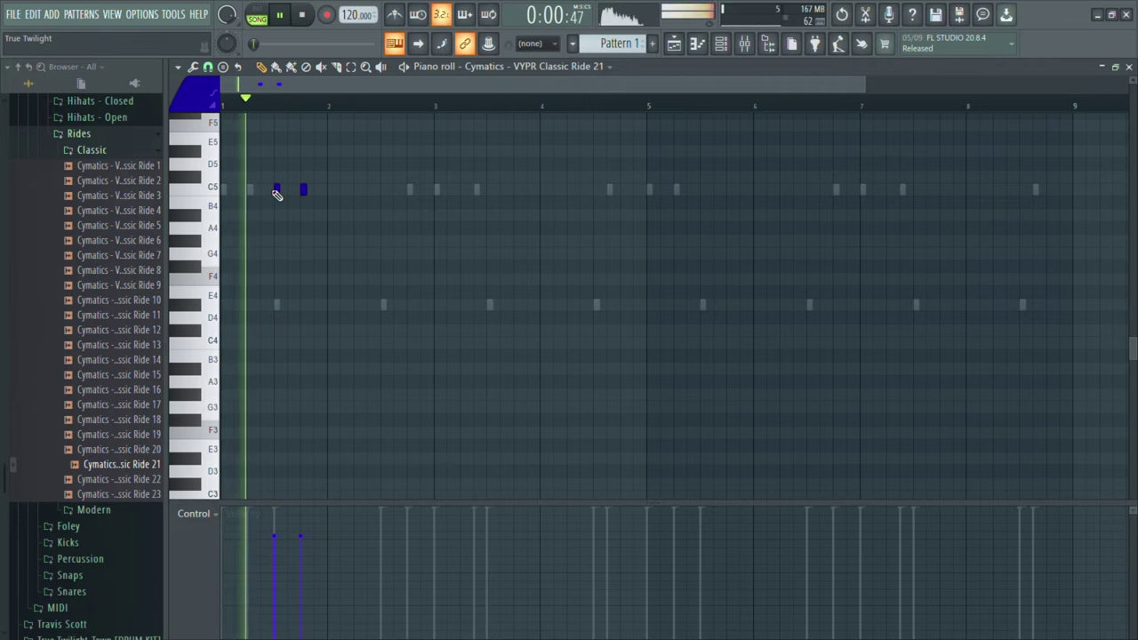
{"action": "right_click", "coordinate": [277, 191]}
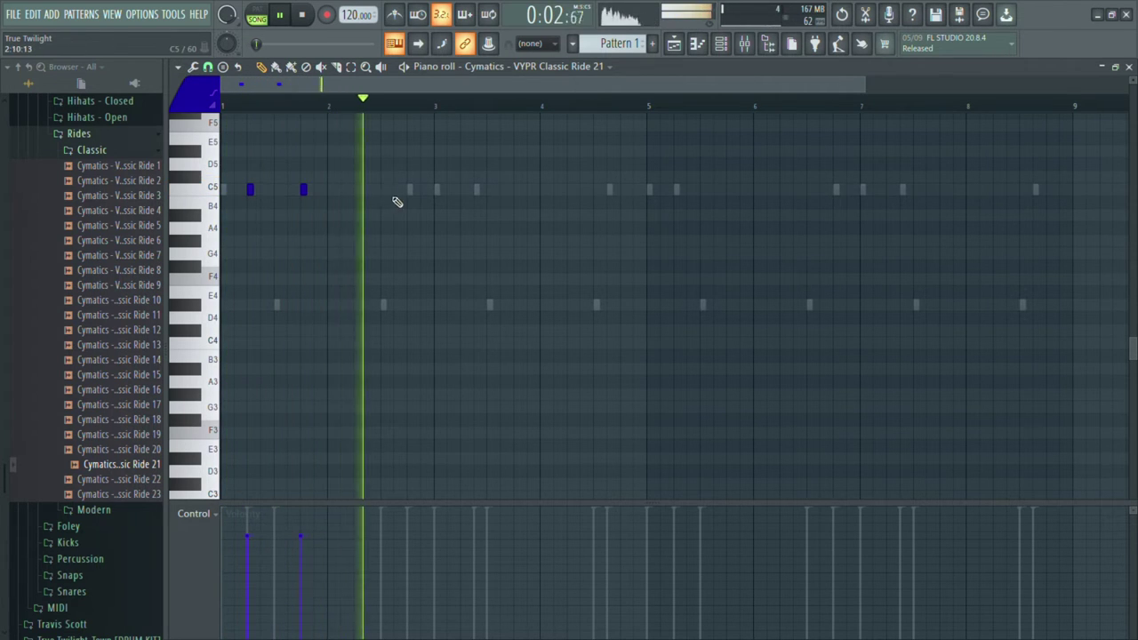
{"action": "right_click", "coordinate": [304, 190]}
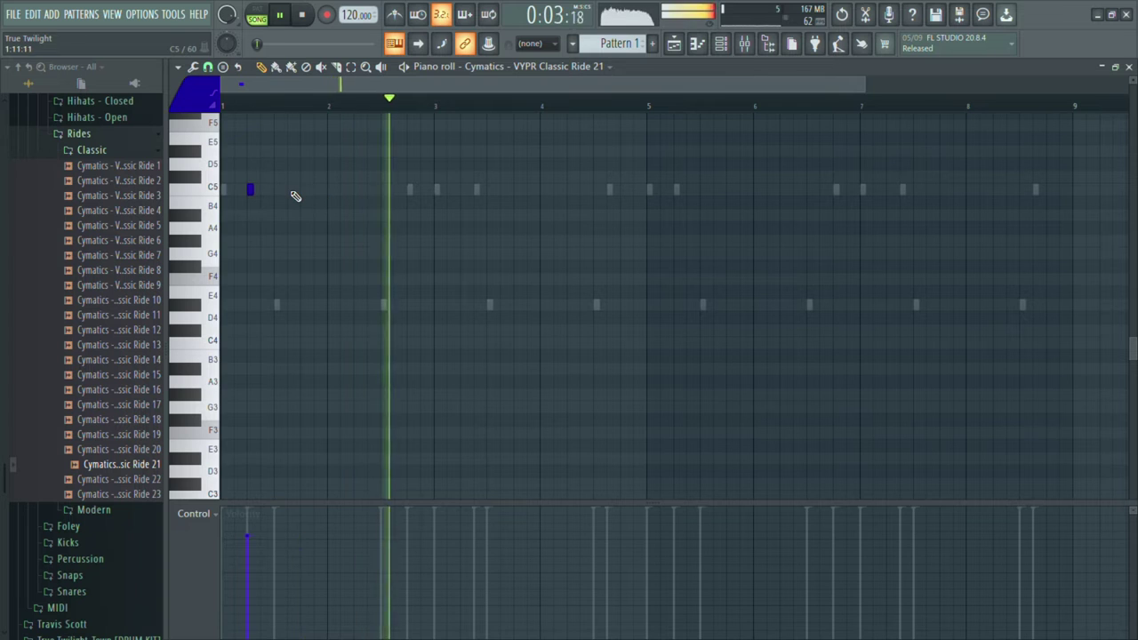
Add Classic Ride 21 notes on C5 at beat 1 of bar 3, beat 2 of bar 5 and beat 1 of bar 7.
{"action": "left_click", "coordinate": [436, 189]}
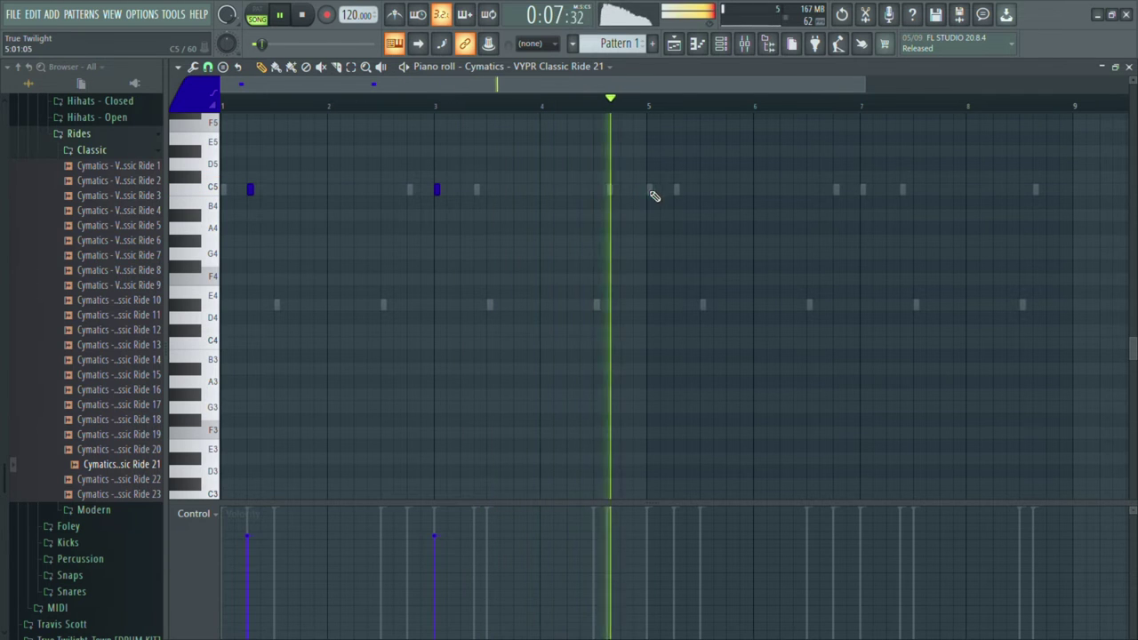
{"action": "left_click", "coordinate": [676, 189]}
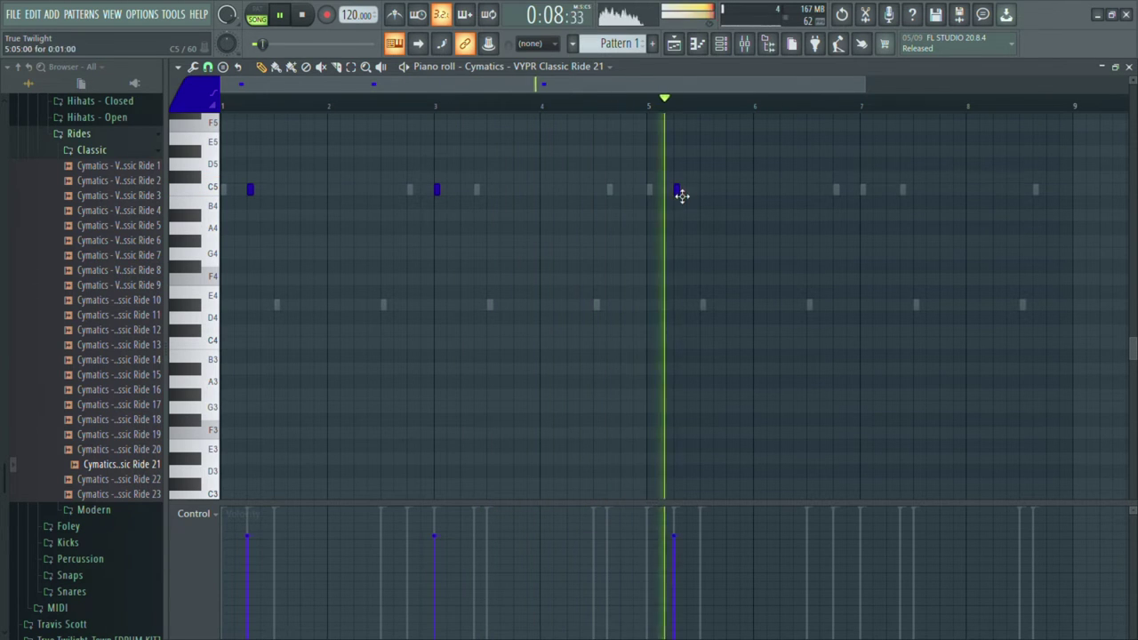
{"action": "left_click", "coordinate": [864, 189]}
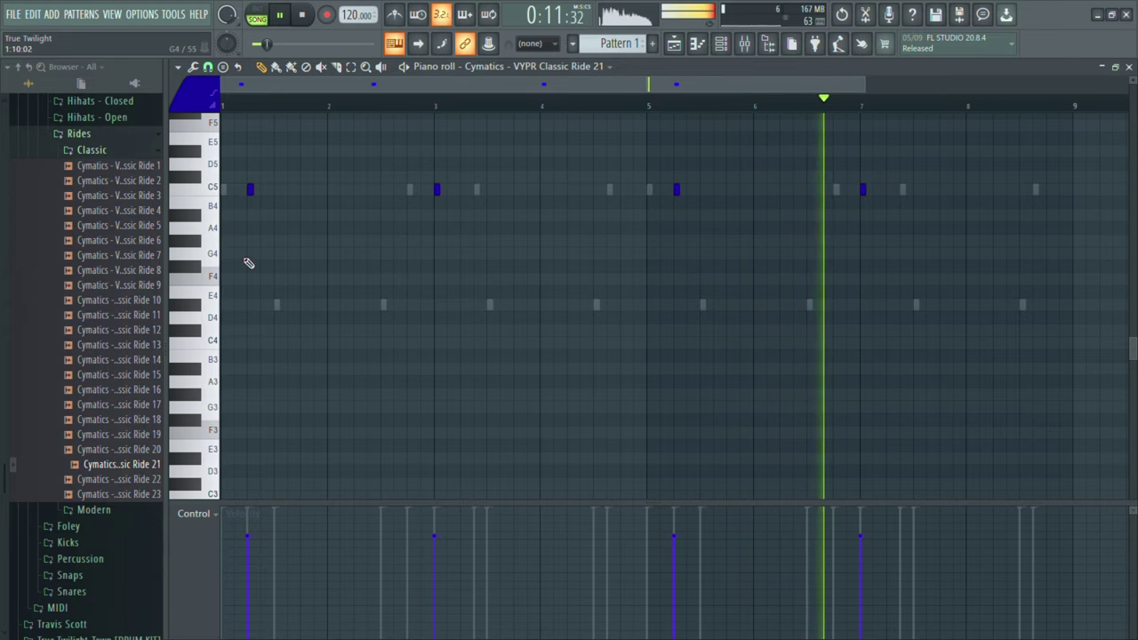
Try two Classic Ride 21 notes on C5 in the second half of bar 8 and delete both.
{"action": "left_click", "coordinate": [1036, 189]}
{"action": "left_click", "coordinate": [1050, 190]}
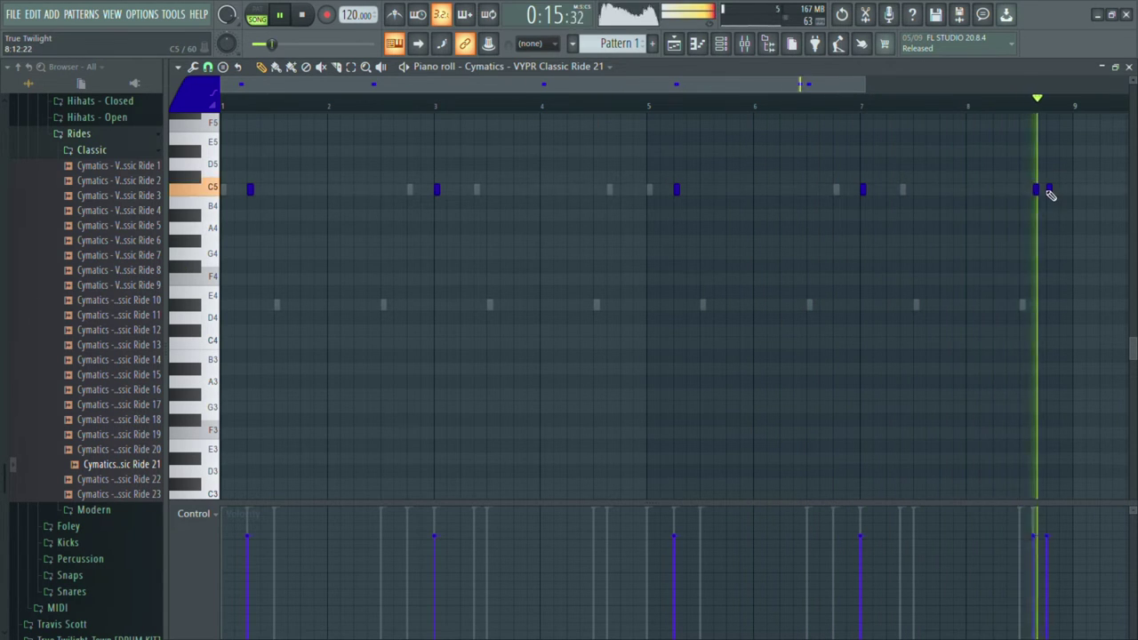
{"action": "right_click", "coordinate": [1049, 192]}
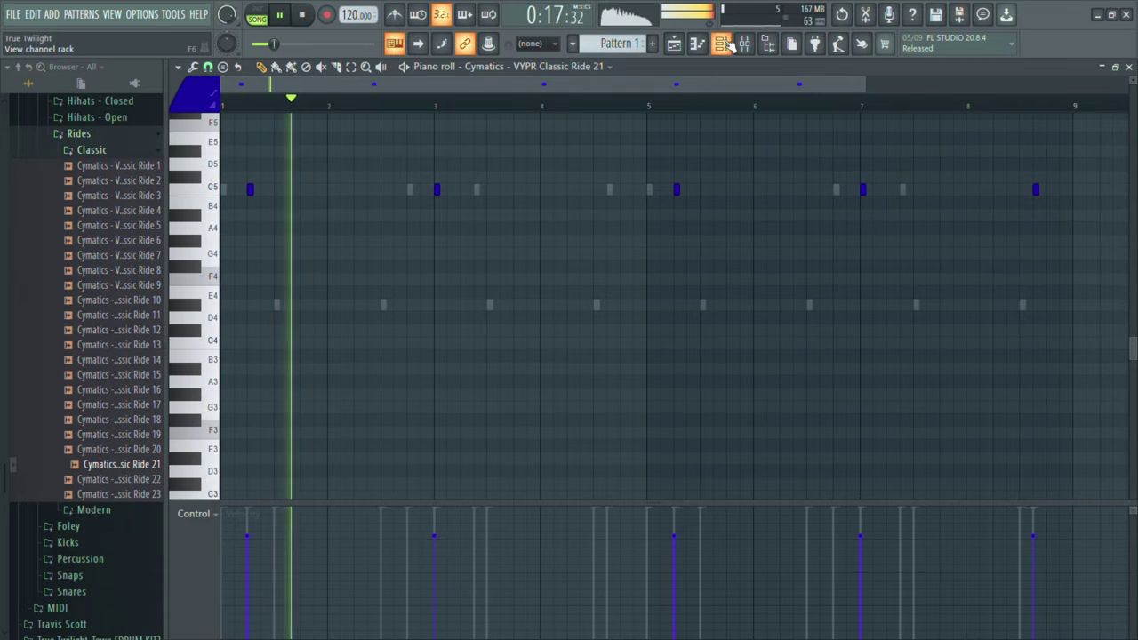
{"action": "right_click", "coordinate": [1039, 193]}
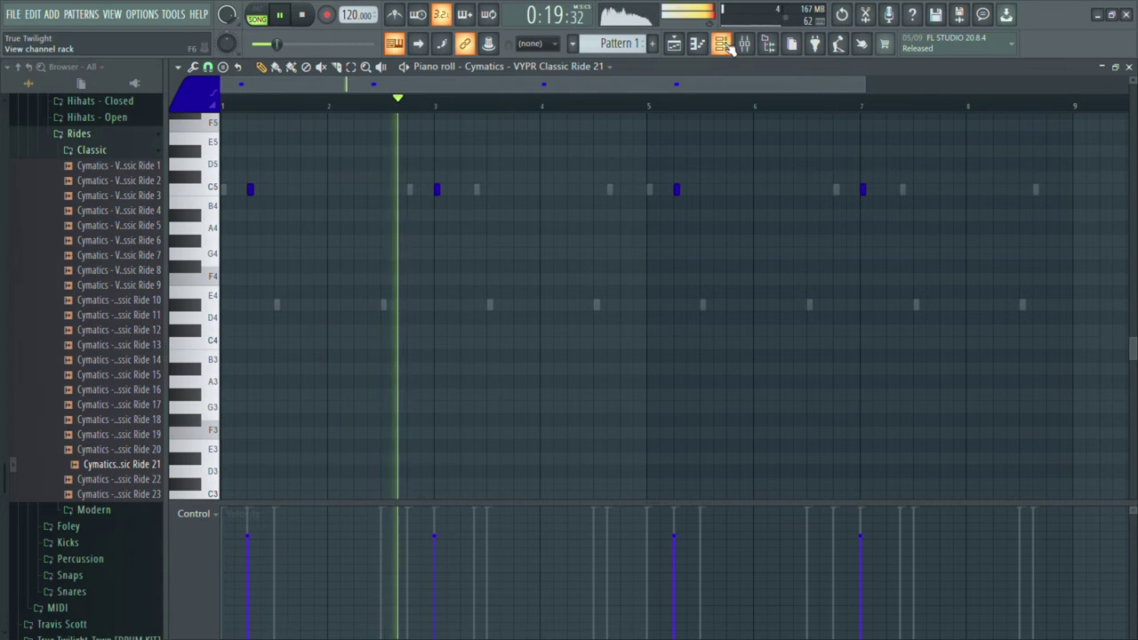
Audition more Classic Ride samples and load Classic Ride 2 as a new channel.
{"action": "left_click", "coordinate": [130, 242]}
{"action": "left_click", "coordinate": [132, 197]}
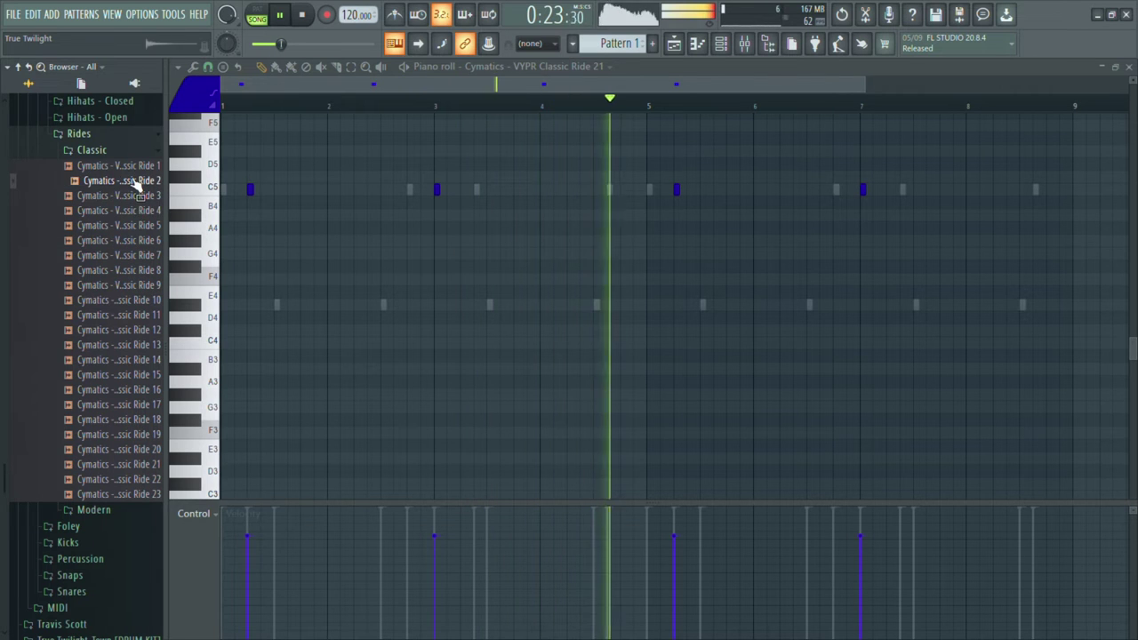
{"action": "left_click_drag", "start_coordinate": [134, 183], "coordinate": [643, 425]}
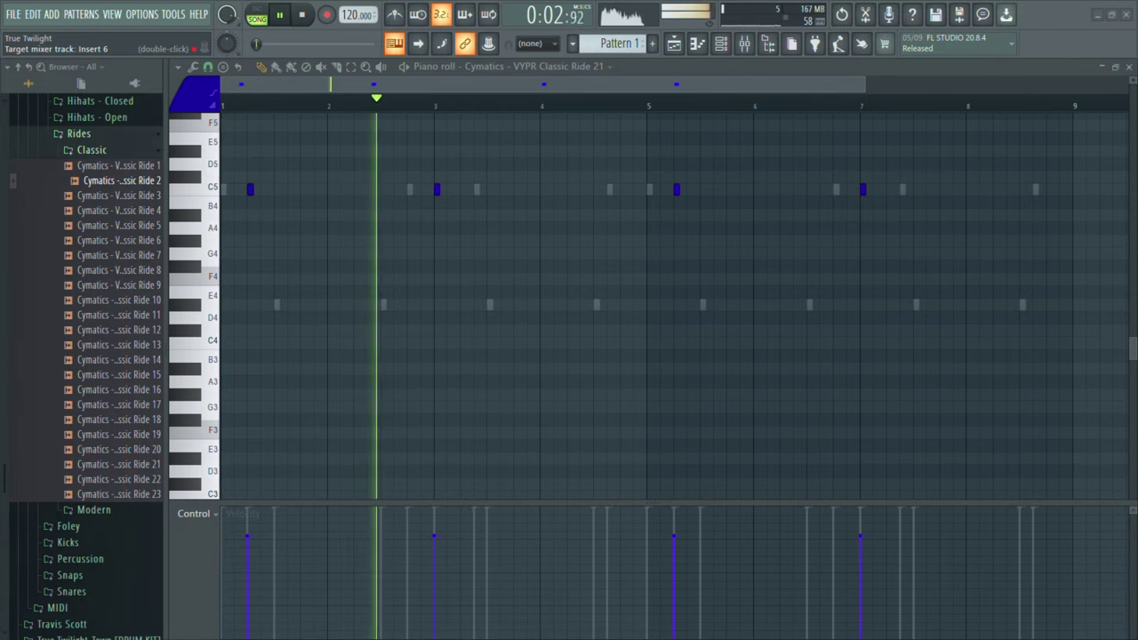
Place a Classic Ride 2 note on C5 at beat 1 of bar 5, removing the one misplaced in the Ride 21 channel.
{"action": "left_click", "coordinate": [648, 189]}
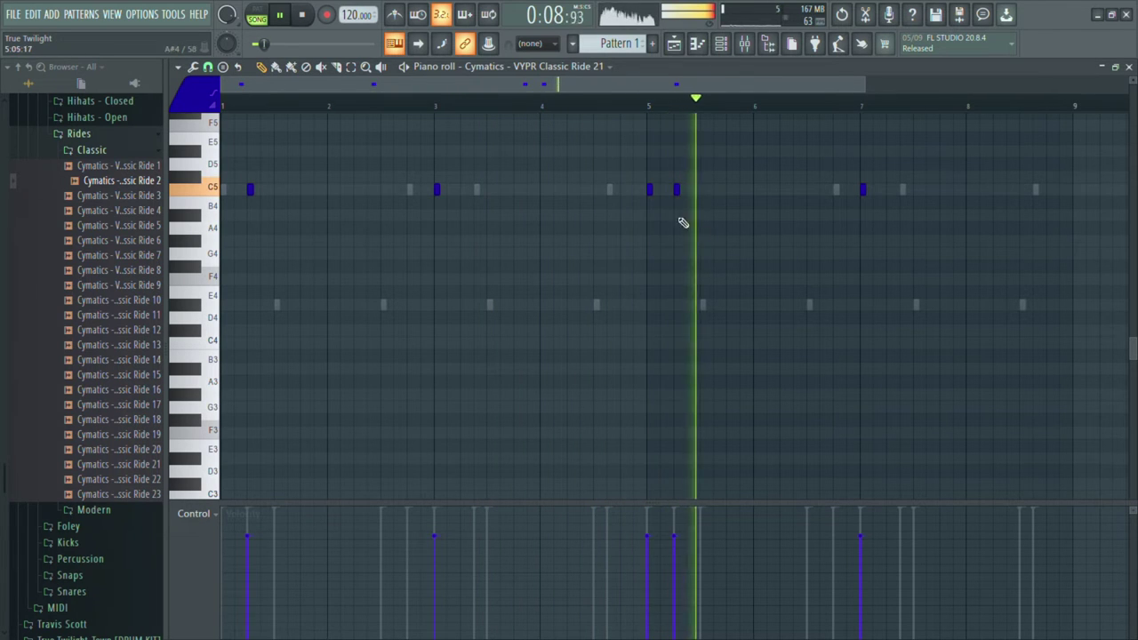
{"action": "right_click", "coordinate": [649, 189]}
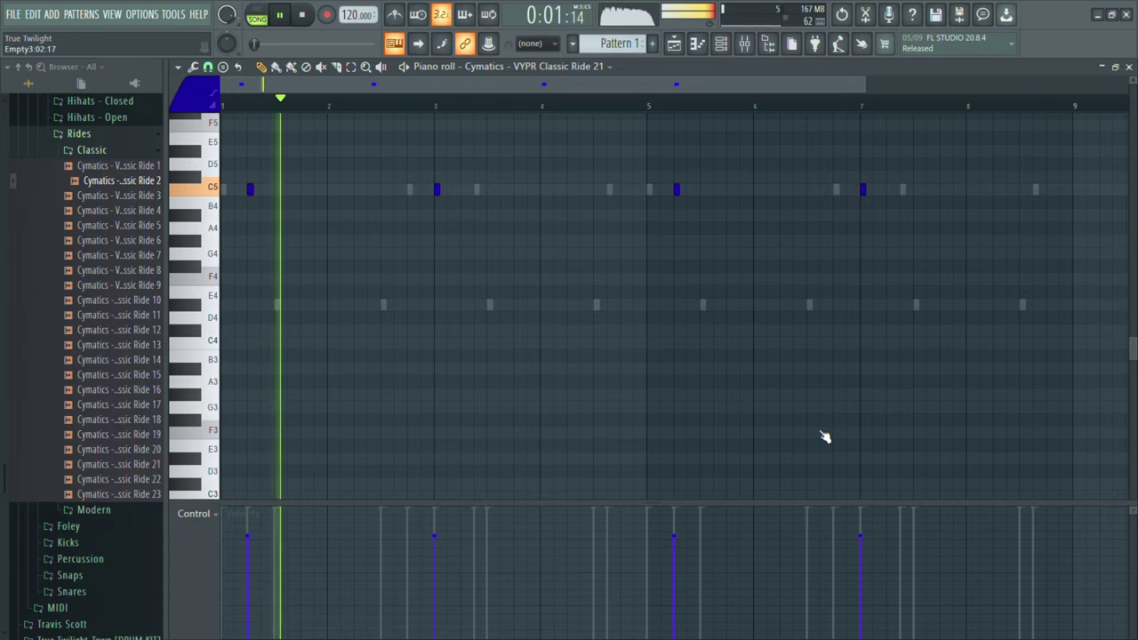
{"action": "left_click", "coordinate": [649, 190]}
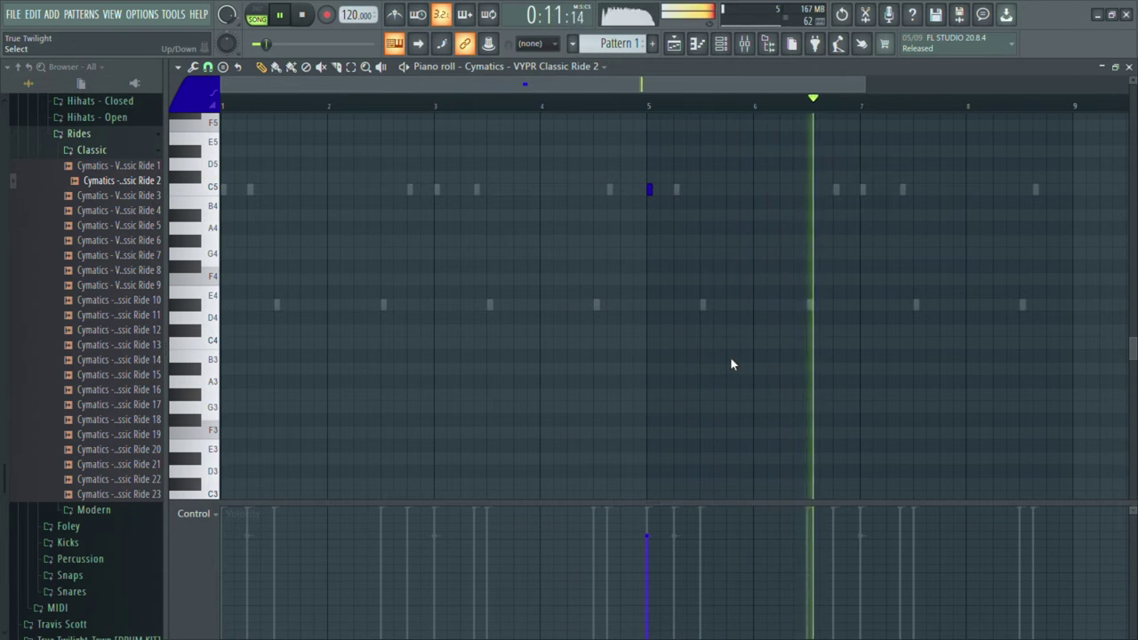
Show the SIMBA KICK 1 notes in the piano roll and lower all their velocities to about 80%.
{"action": "key", "text": "F7"}
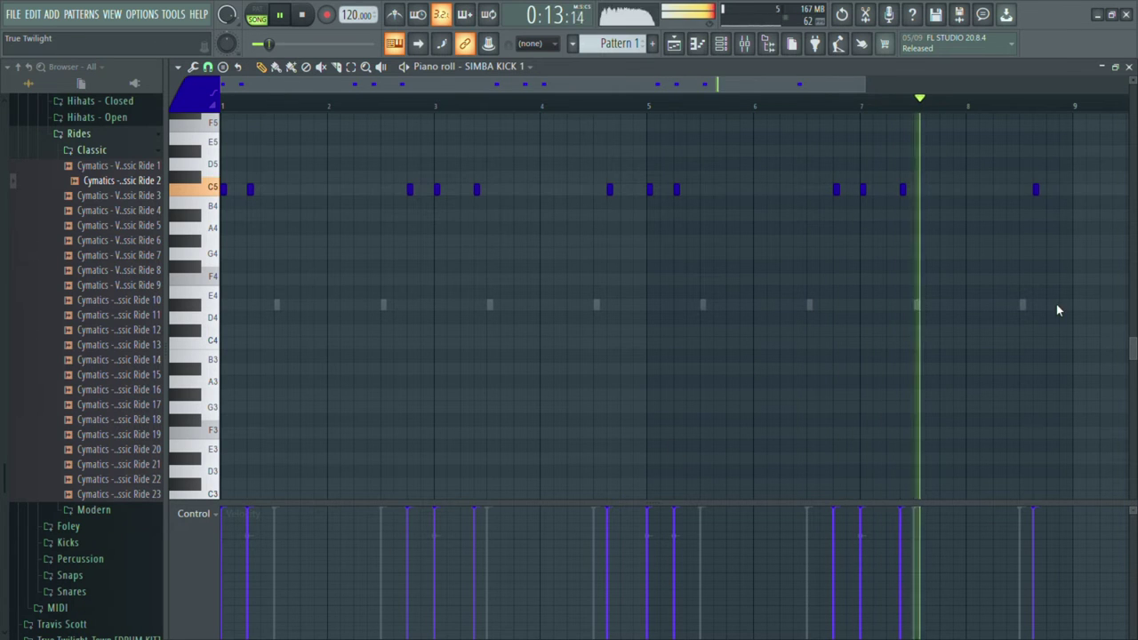
{"action": "scroll", "coordinate": [658, 549], "scroll_direction": "down", "scroll_amount": 1}
{"action": "scroll", "coordinate": [658, 549], "scroll_direction": "down", "scroll_amount": 1}
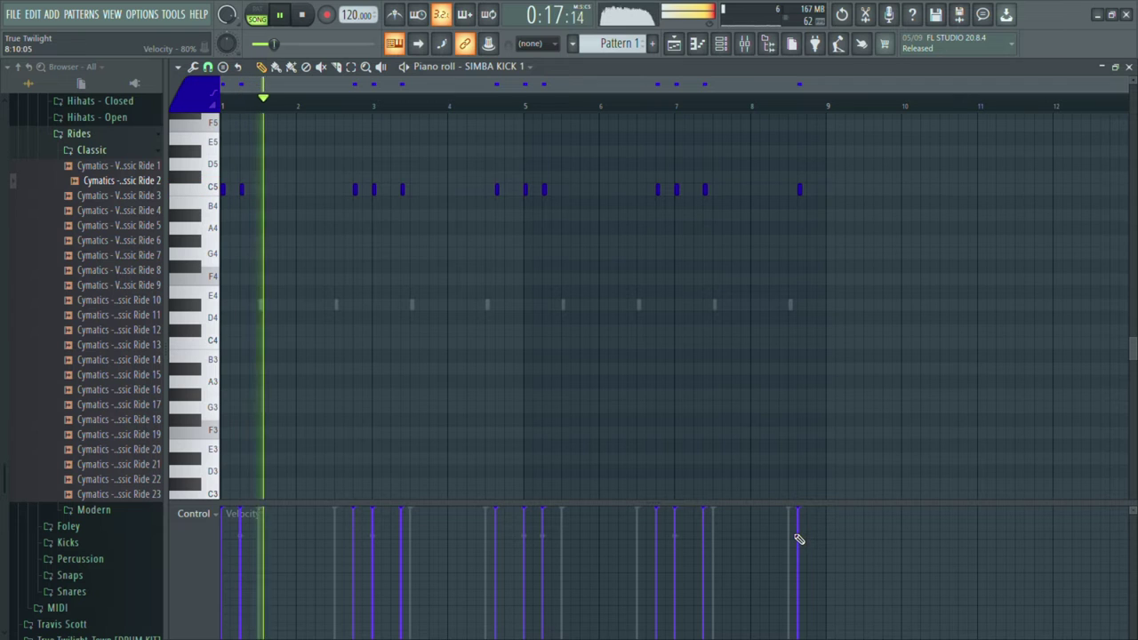
{"action": "left_click_drag", "start_coordinate": [807, 538], "coordinate": [175, 558]}
Switch the piano roll to SIMBA SNARE 2 and lower all its note velocities to the kick's level.
{"action": "right_click", "coordinate": [791, 305]}
{"action": "right_click", "coordinate": [791, 305]}
{"action": "left_click_drag", "start_coordinate": [801, 538], "coordinate": [210, 570]}
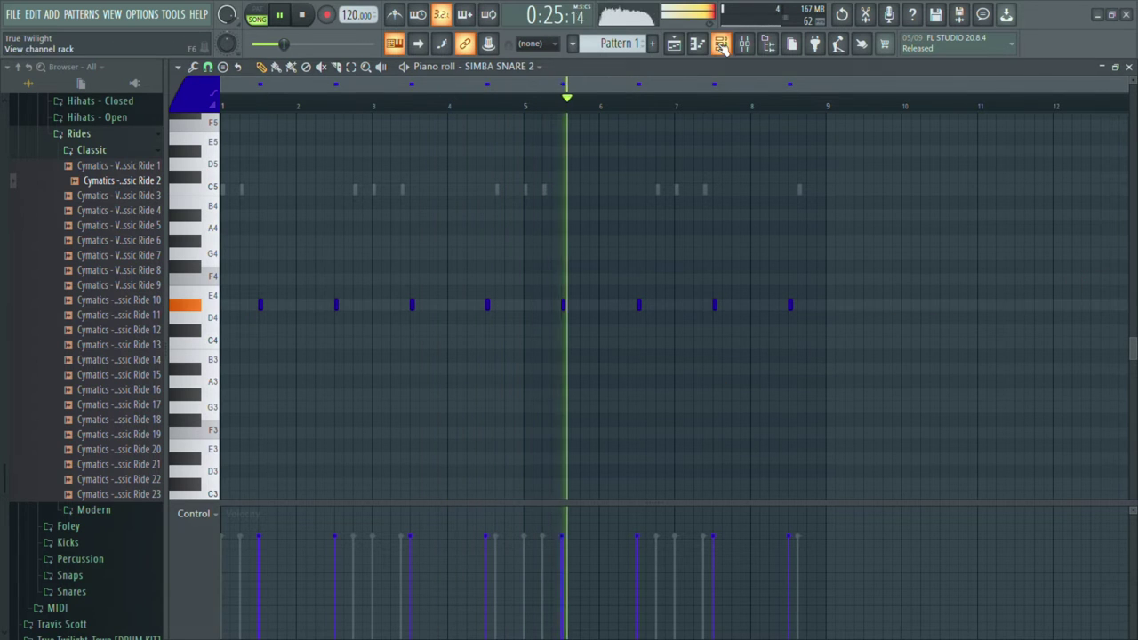
Audition Classic Ride samples over the beat and load Classic Ride 8 as a new channel with its piano roll.
{"action": "left_click", "coordinate": [122, 343]}
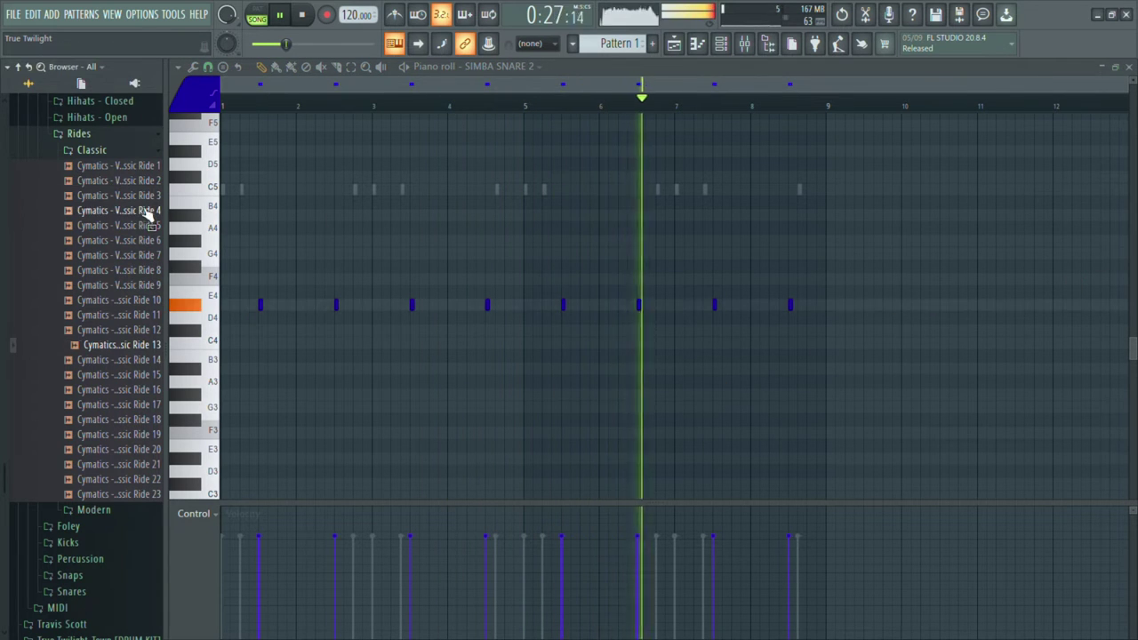
{"action": "left_click", "coordinate": [146, 212]}
{"action": "left_click", "coordinate": [148, 196]}
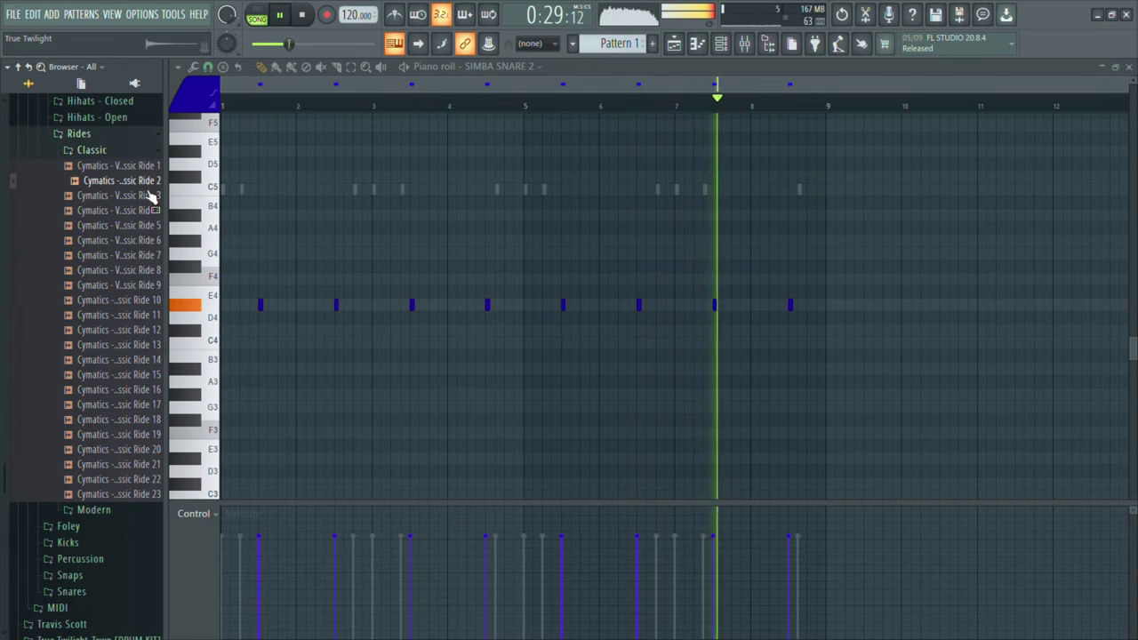
{"action": "key", "text": "Down"}
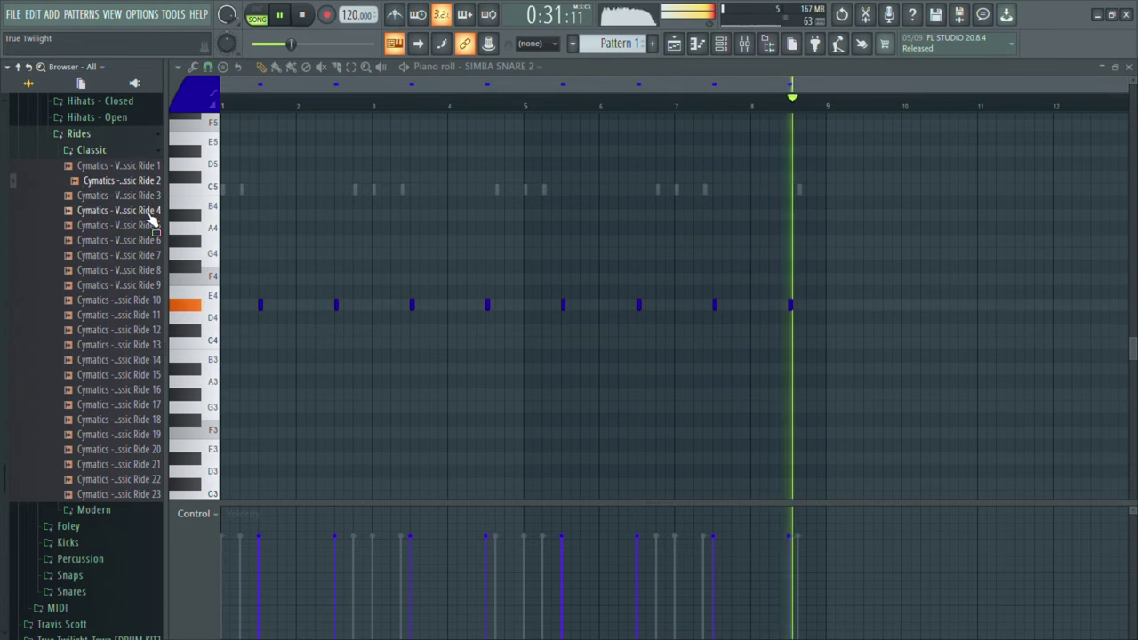
{"action": "left_click", "coordinate": [148, 169]}
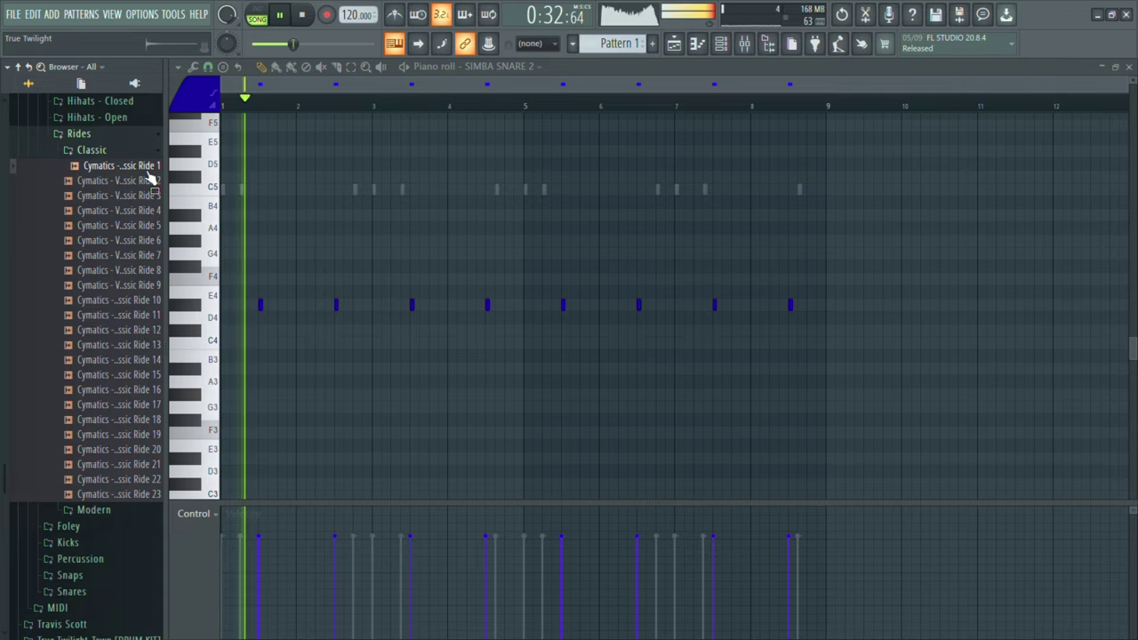
{"action": "left_click", "coordinate": [140, 241]}
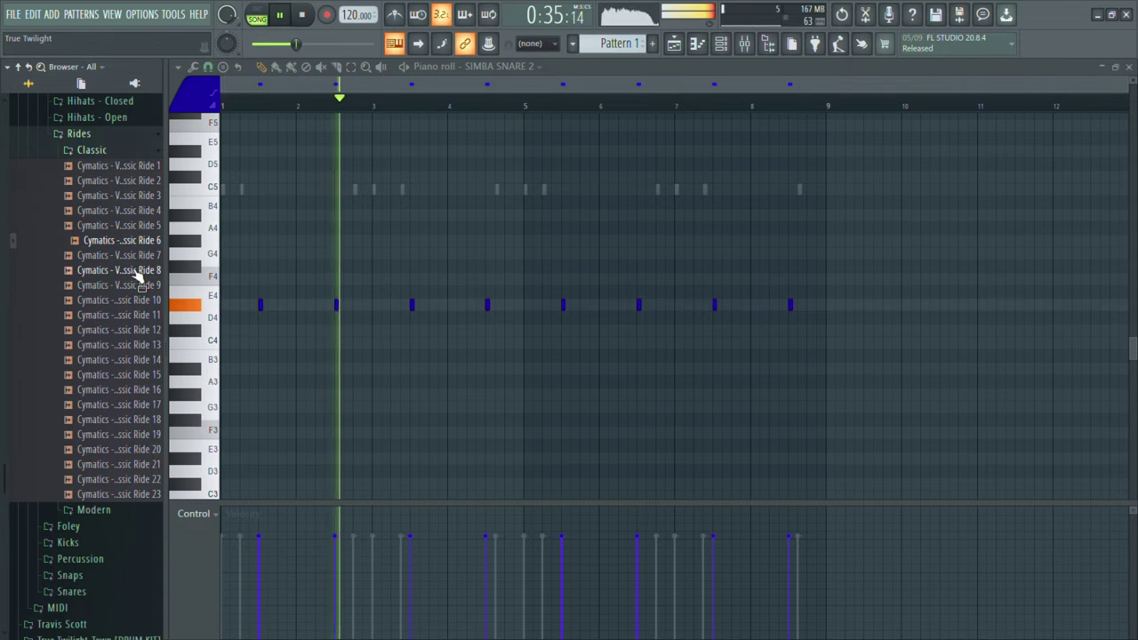
{"action": "left_click", "coordinate": [136, 270]}
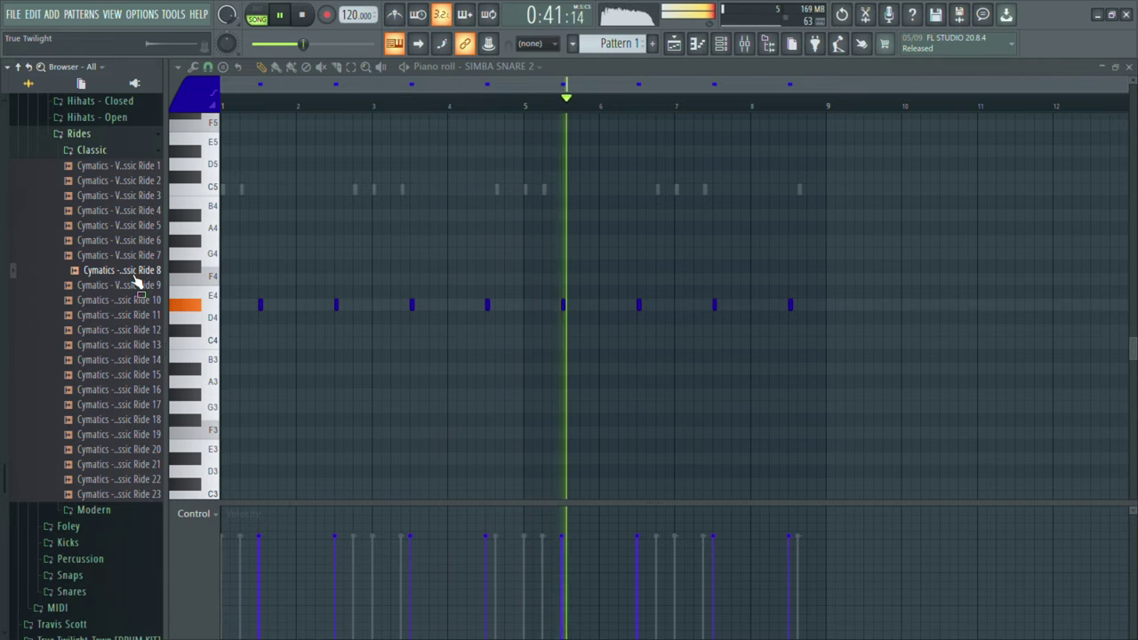
{"action": "left_click_drag", "start_coordinate": [133, 274], "coordinate": [653, 456]}
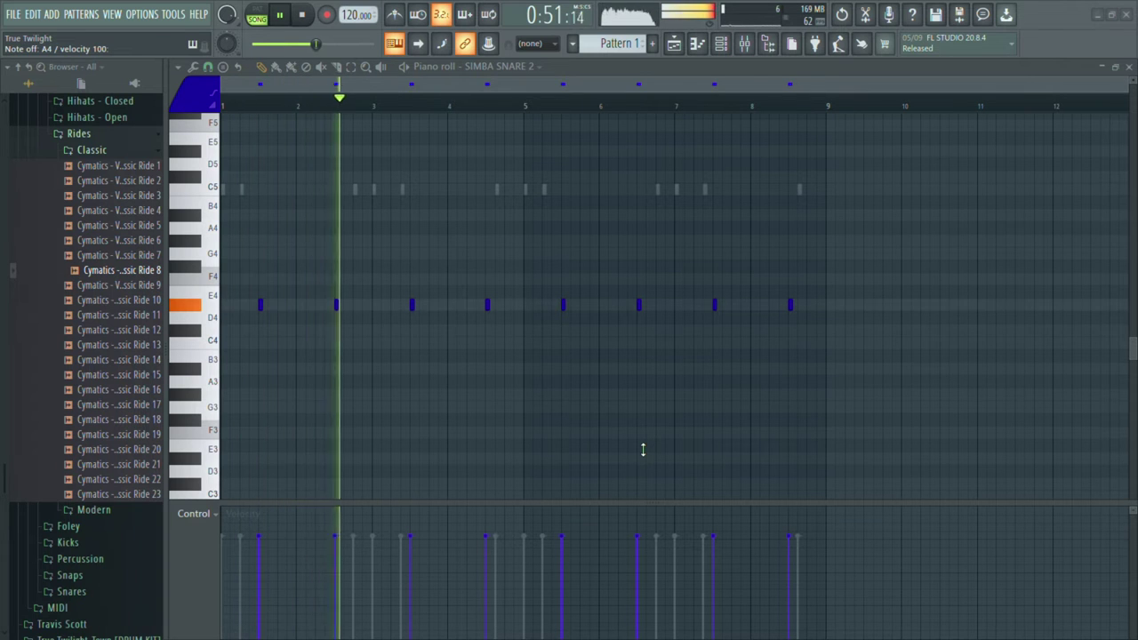
{"action": "key", "text": "Down"}
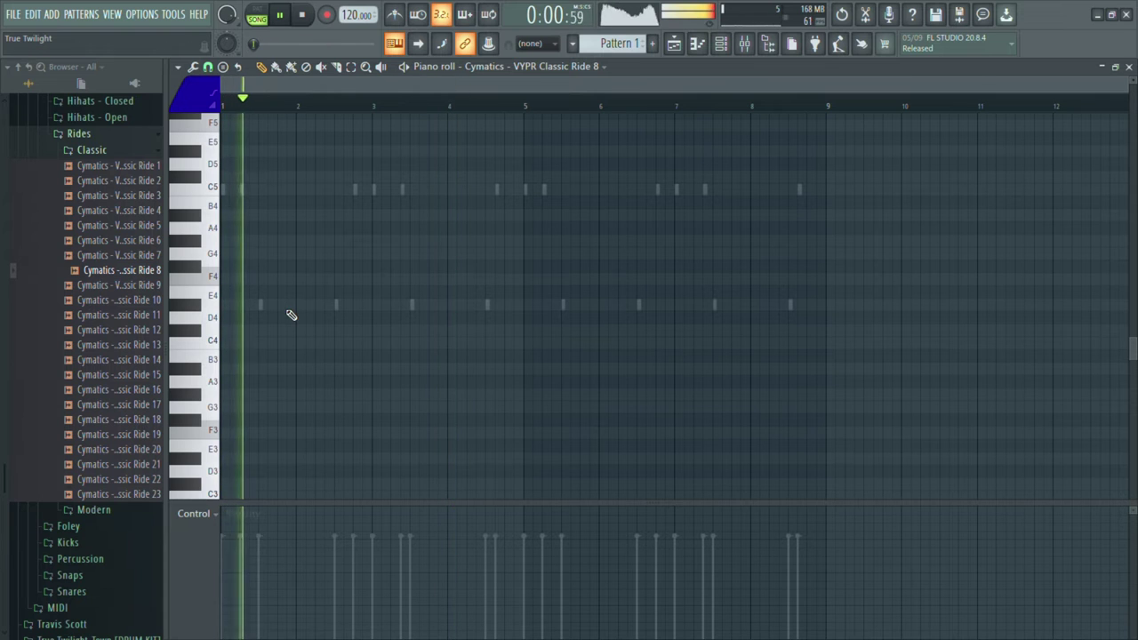
Place two Classic Ride 8 notes on A4, at beat 4 of bar 1 and beat 2 of bar 2.
{"action": "left_click", "coordinate": [281, 228]}
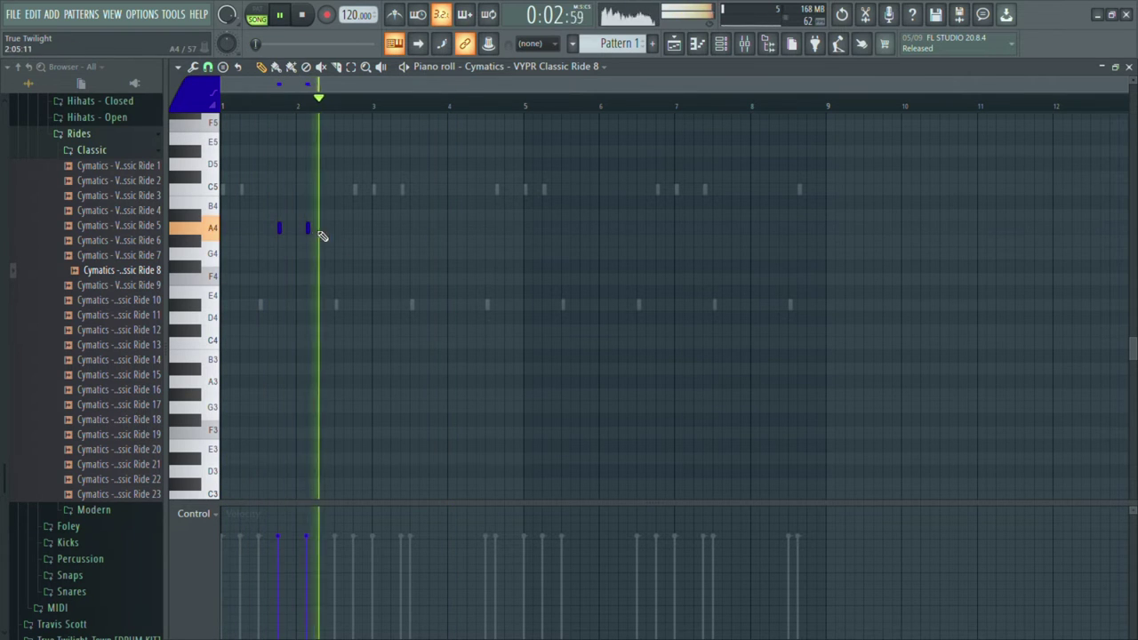
{"action": "right_click", "coordinate": [309, 230]}
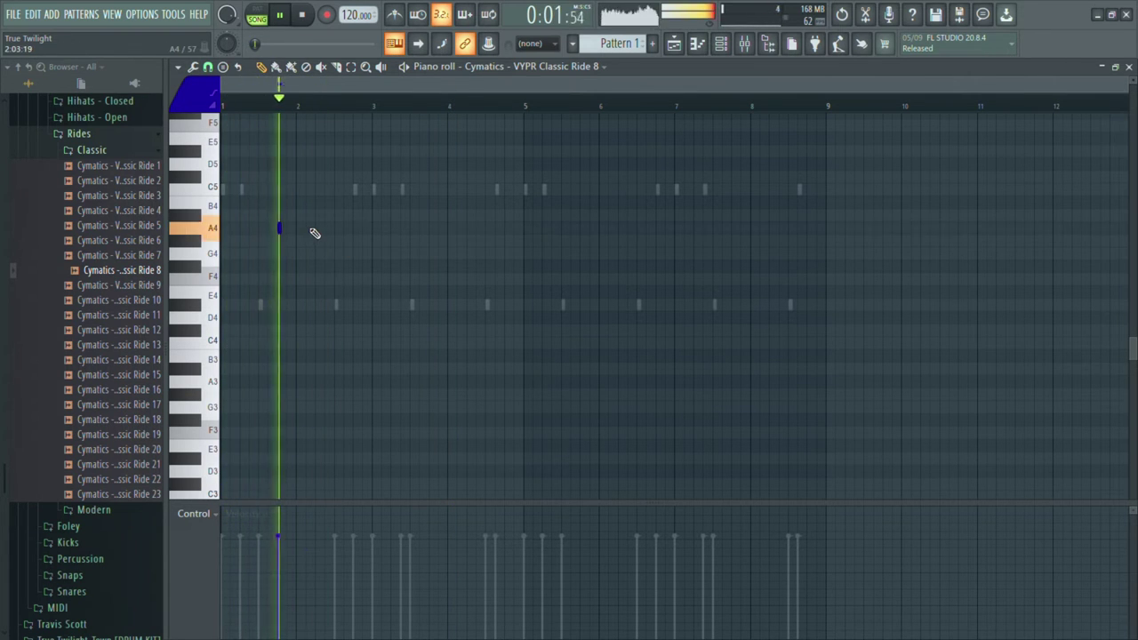
{"action": "left_click", "coordinate": [317, 229]}
Copy the pair of ride notes to beat 4 of bar 3 and beat 2 of bar 4, then check it in playback.
{"action": "left_click_drag", "start_coordinate": [455, 256], "coordinate": [259, 220]}
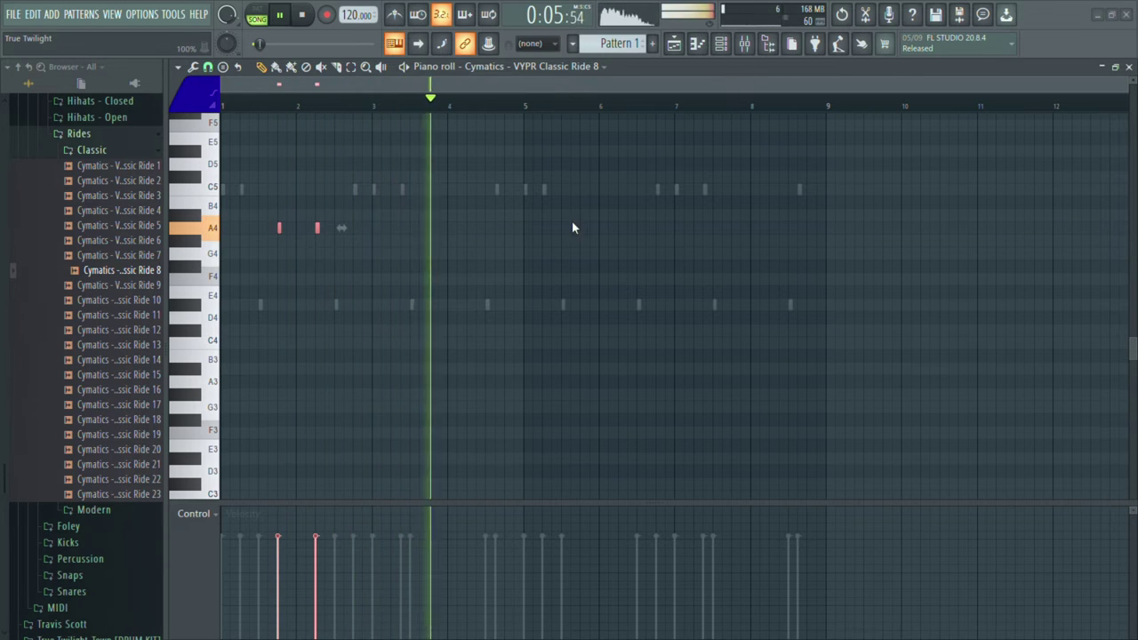
{"action": "left_click_drag", "start_coordinate": [282, 227], "coordinate": [453, 245]}
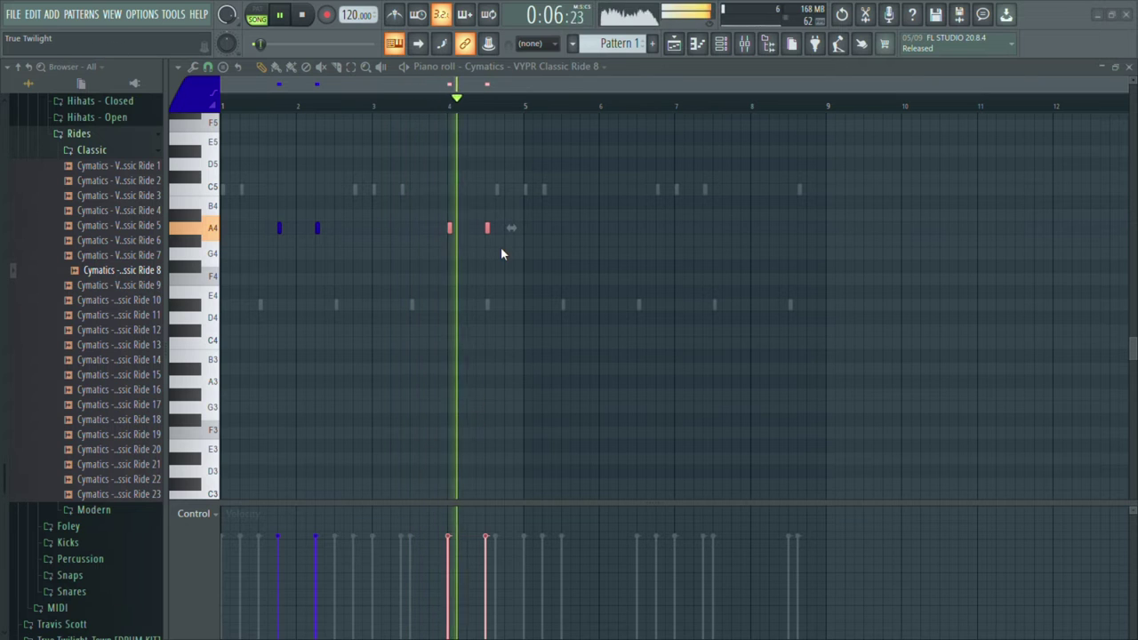
{"action": "key", "text": "space"}
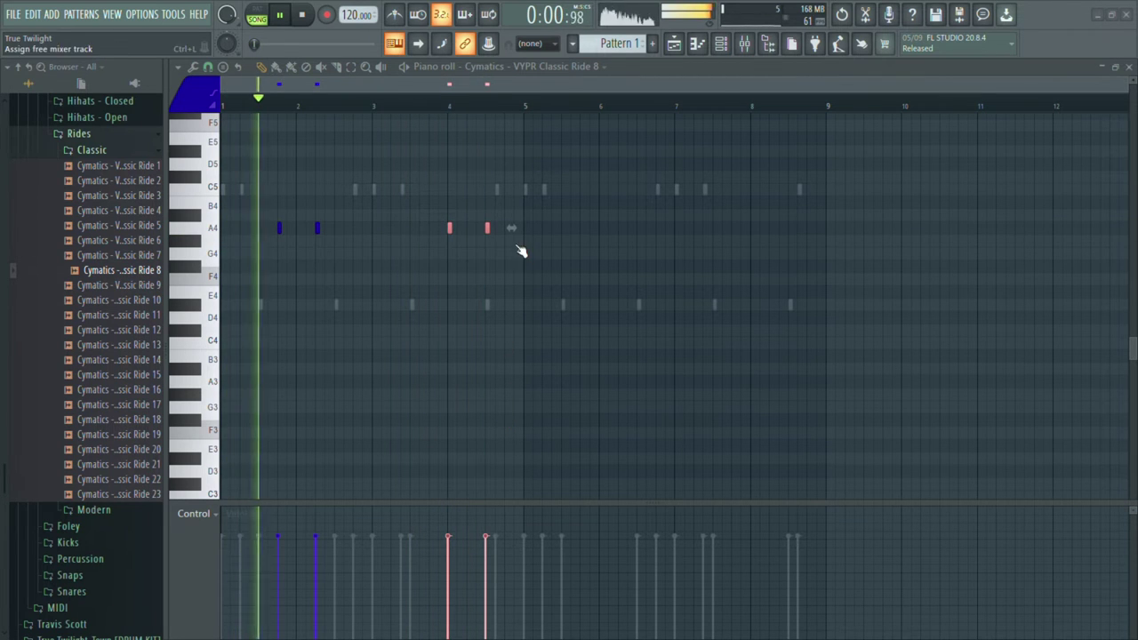
{"action": "left_click_drag", "start_coordinate": [564, 158], "coordinate": [436, 244]}
{"action": "key", "text": "shift+Left"}
{"action": "key", "text": "shift+Left"}
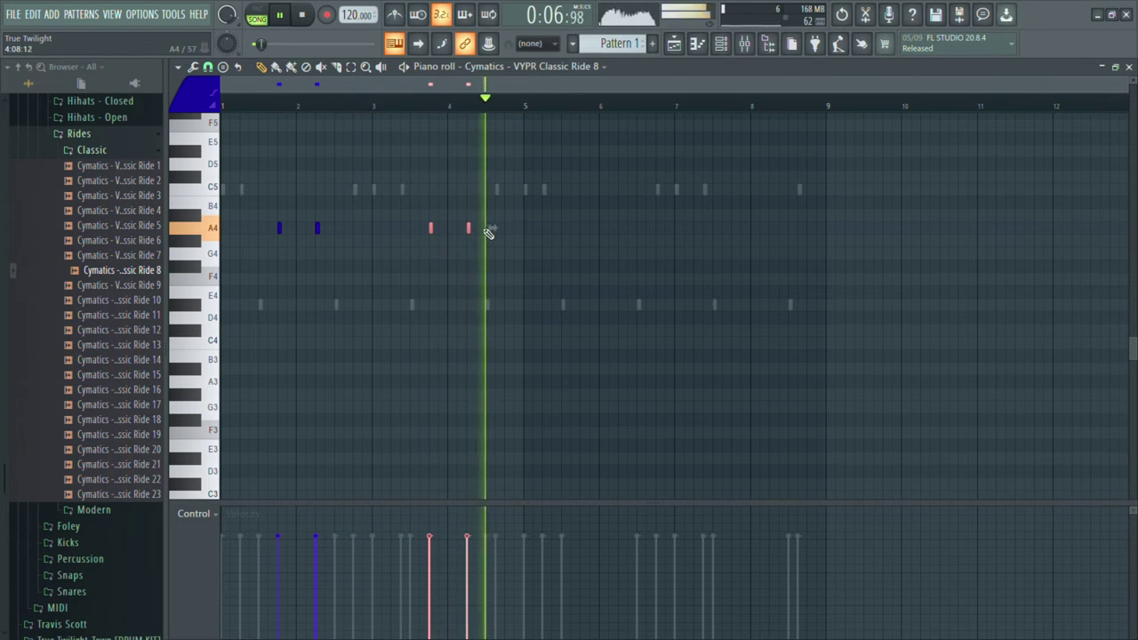
{"action": "key", "text": "space"}
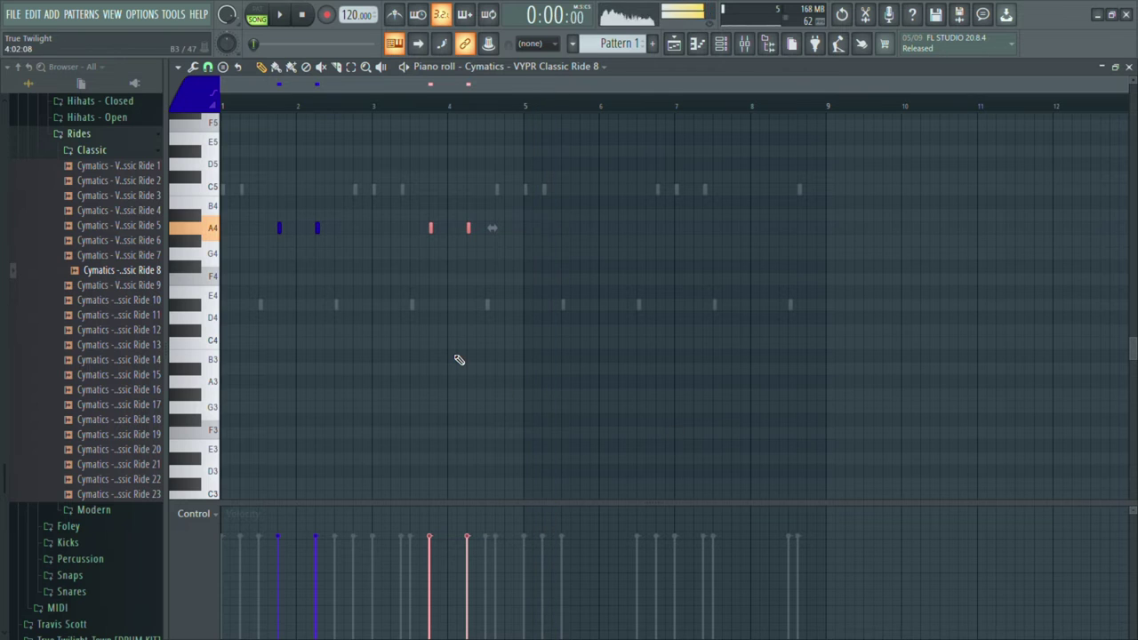
Try the four Classic Ride 8 notes at lower and higher pitches, up to F5, and return them to A4.
{"action": "left_click", "coordinate": [460, 357]}
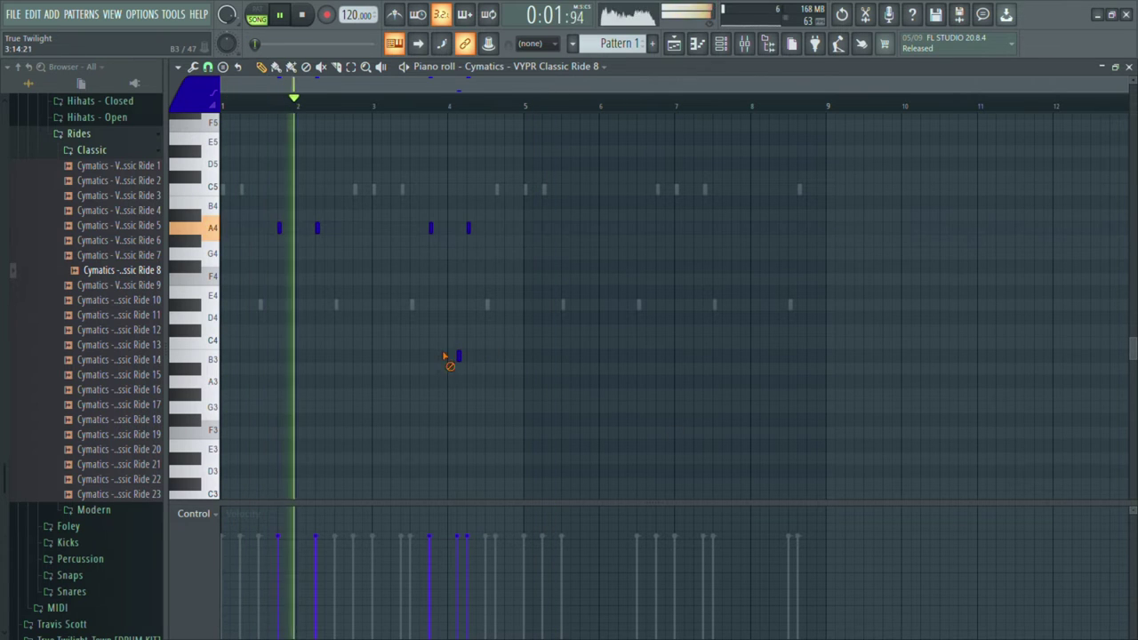
{"action": "key", "text": "space"}
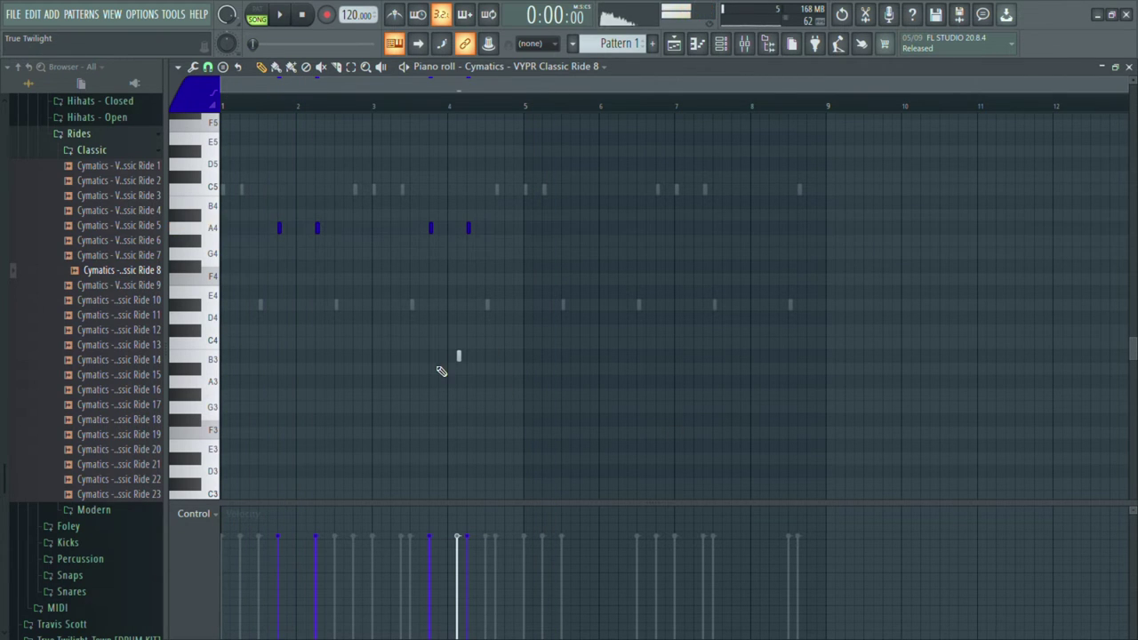
{"action": "key", "text": "shift+Down"}
{"action": "key", "text": "shift+Down"}
{"action": "key", "text": "shift+Down"}
{"action": "key", "text": "shift+Down"}
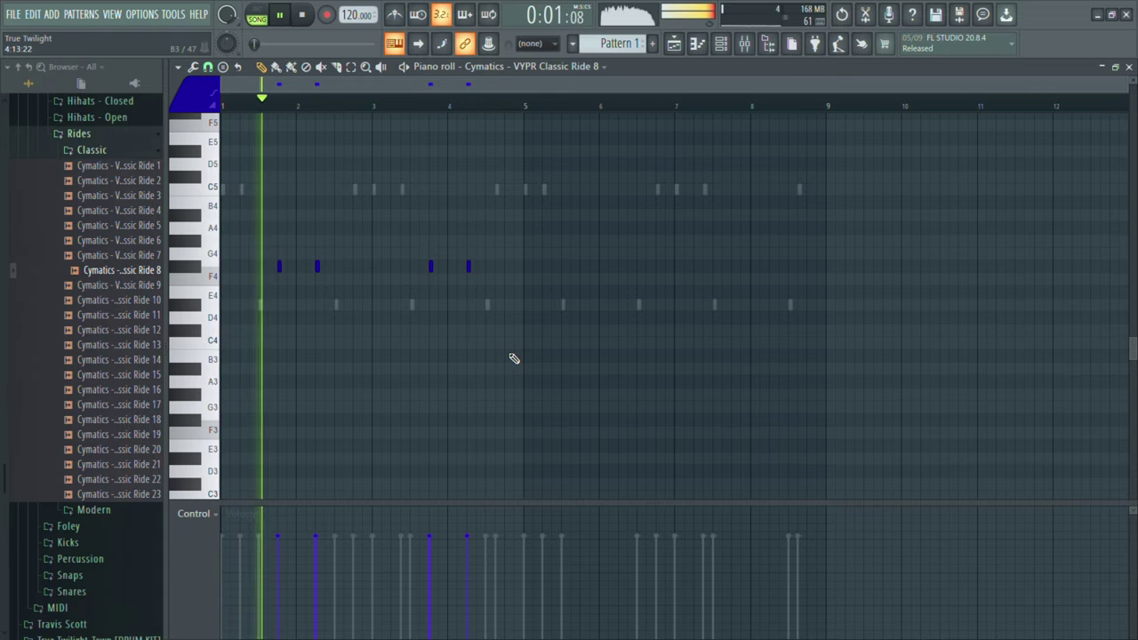
{"action": "key", "text": "shift+Up"}
{"action": "key", "text": "shift+Up"}
{"action": "key", "text": "shift+Up"}
{"action": "key", "text": "shift+Up"}
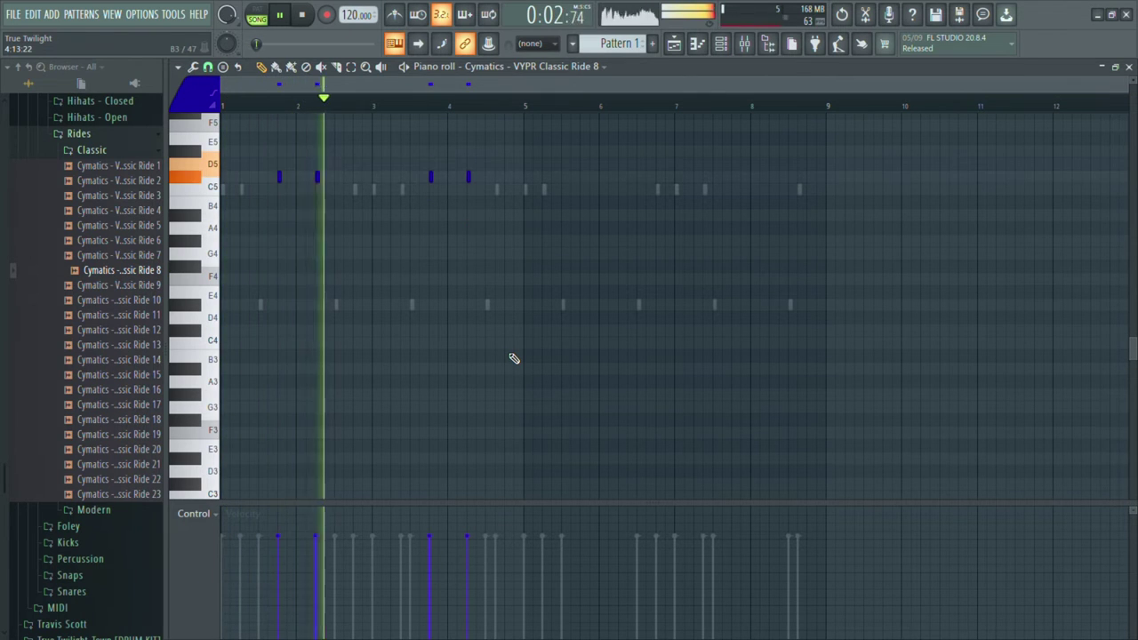
{"action": "key", "text": "shift+Up"}
{"action": "key", "text": "shift+Up"}
{"action": "key", "text": "shift+Up"}
{"action": "key", "text": "shift+Up"}
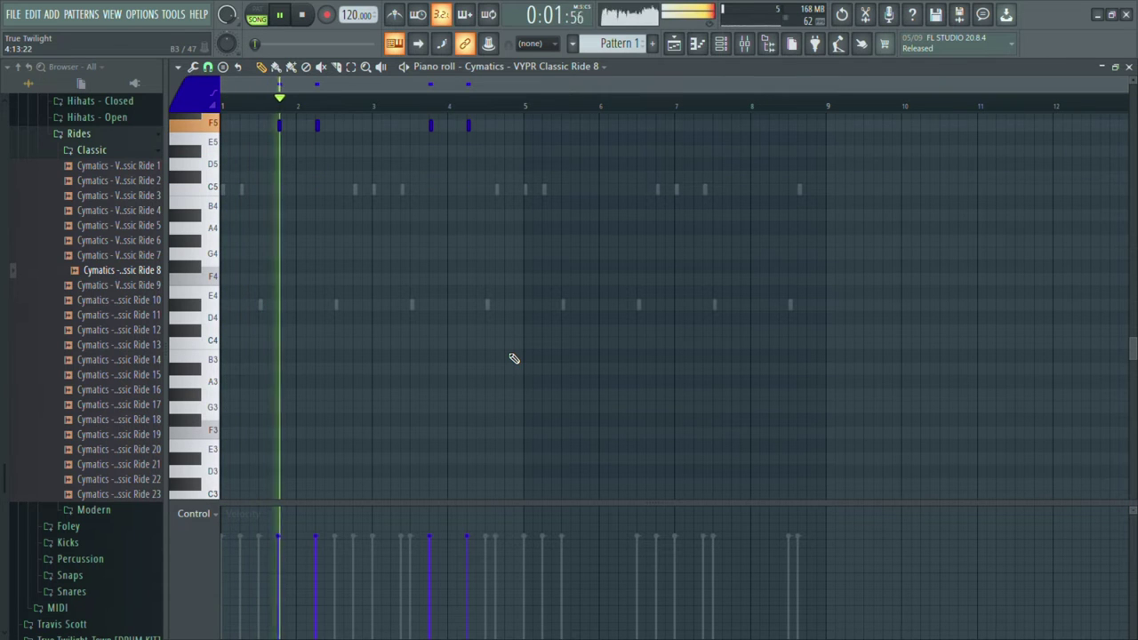
{"action": "key", "text": "ctrl+Down"}
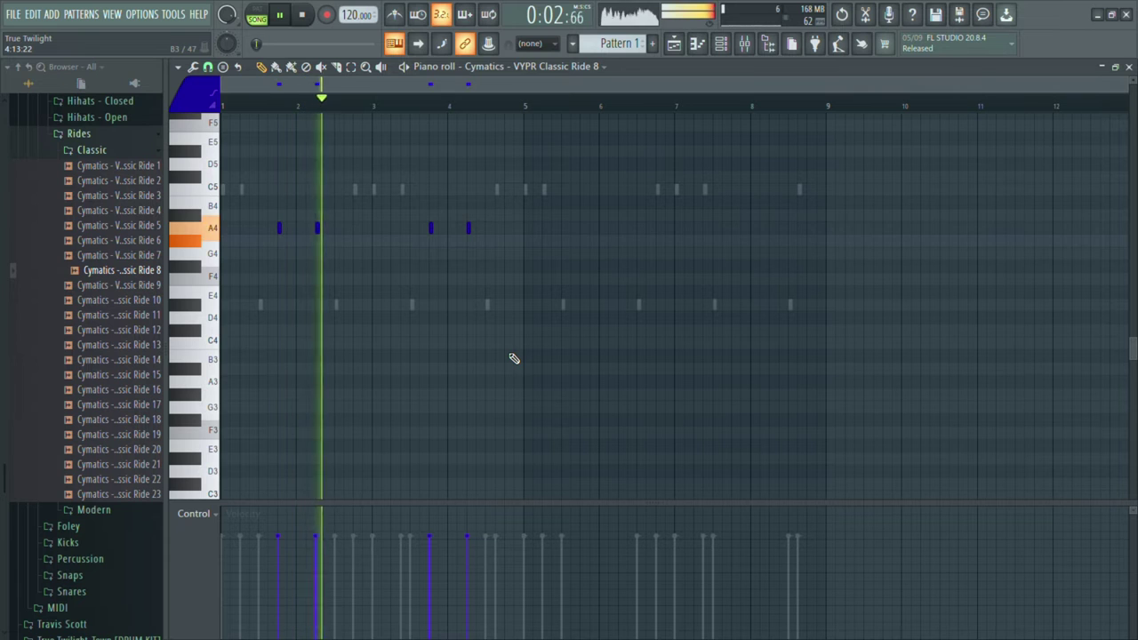
{"action": "key", "text": "shift+Up"}
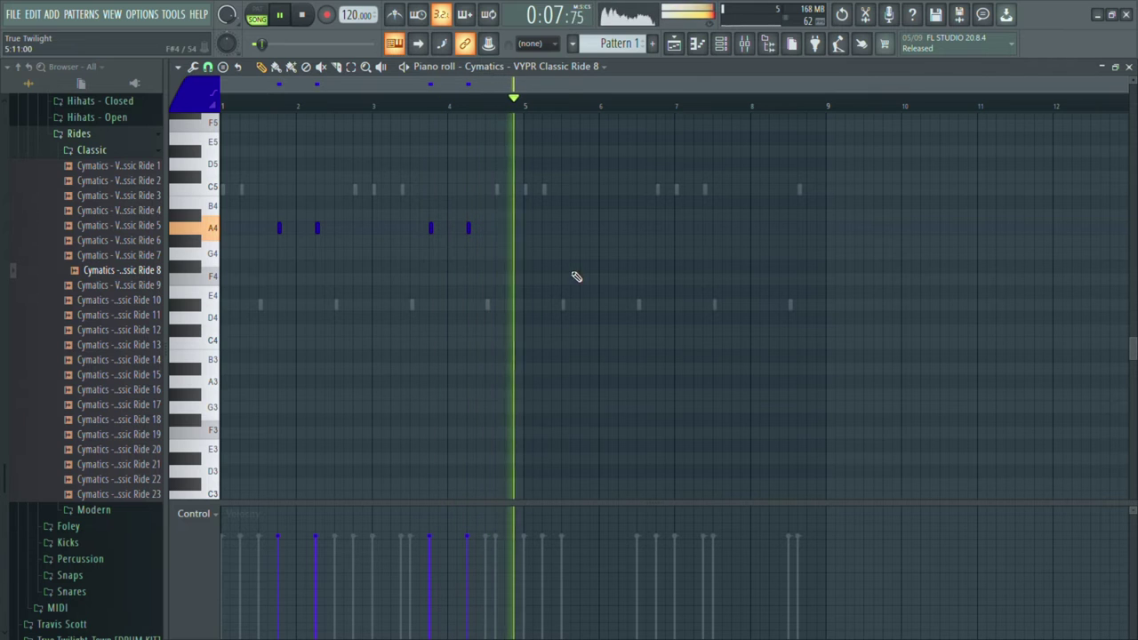
Copy the four A4 ride notes into the second half of the pattern, starting at beat 3 of bar 5.
{"action": "left_click_drag", "start_coordinate": [575, 274], "coordinate": [248, 191]}
{"action": "left_click", "coordinate": [554, 241]}
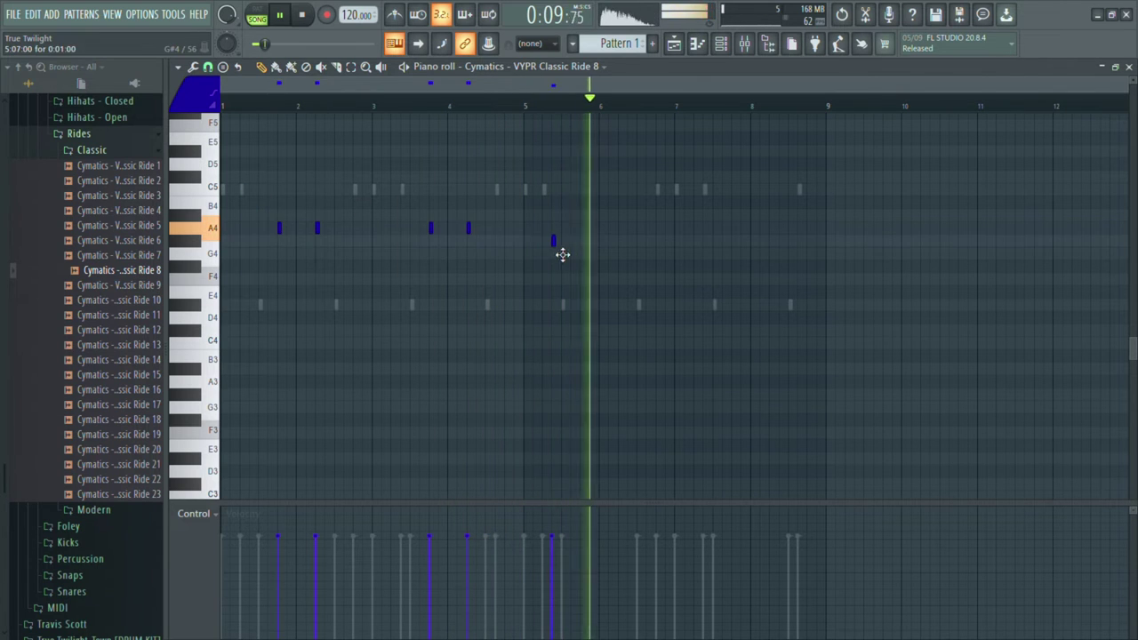
{"action": "key", "text": "ctrl+z"}
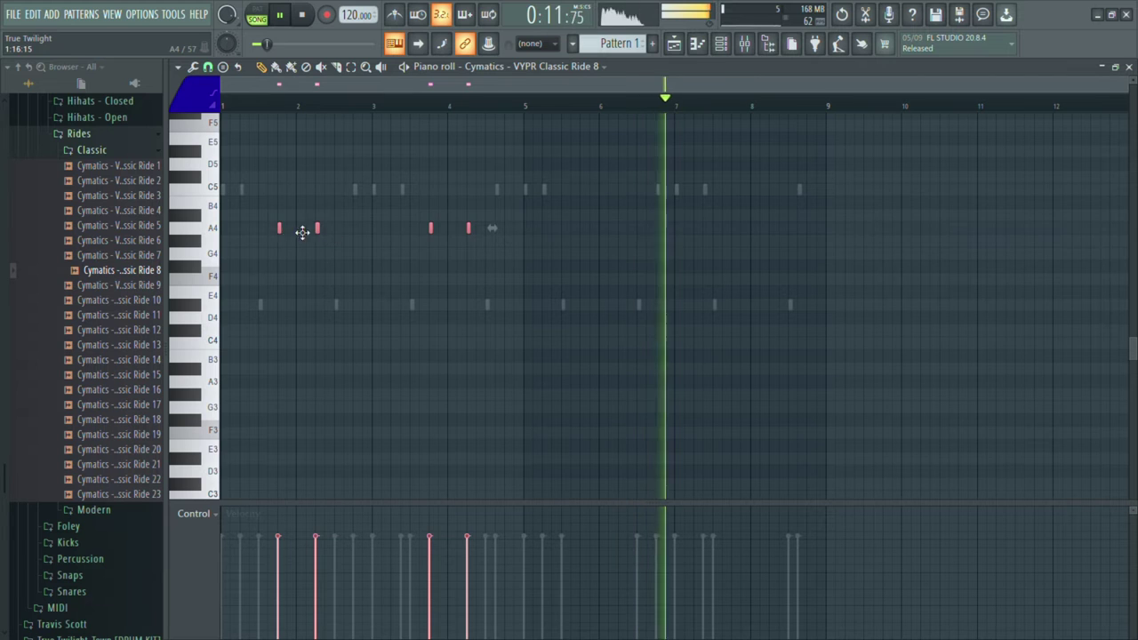
{"action": "left_click_drag", "start_coordinate": [281, 231], "coordinate": [570, 238]}
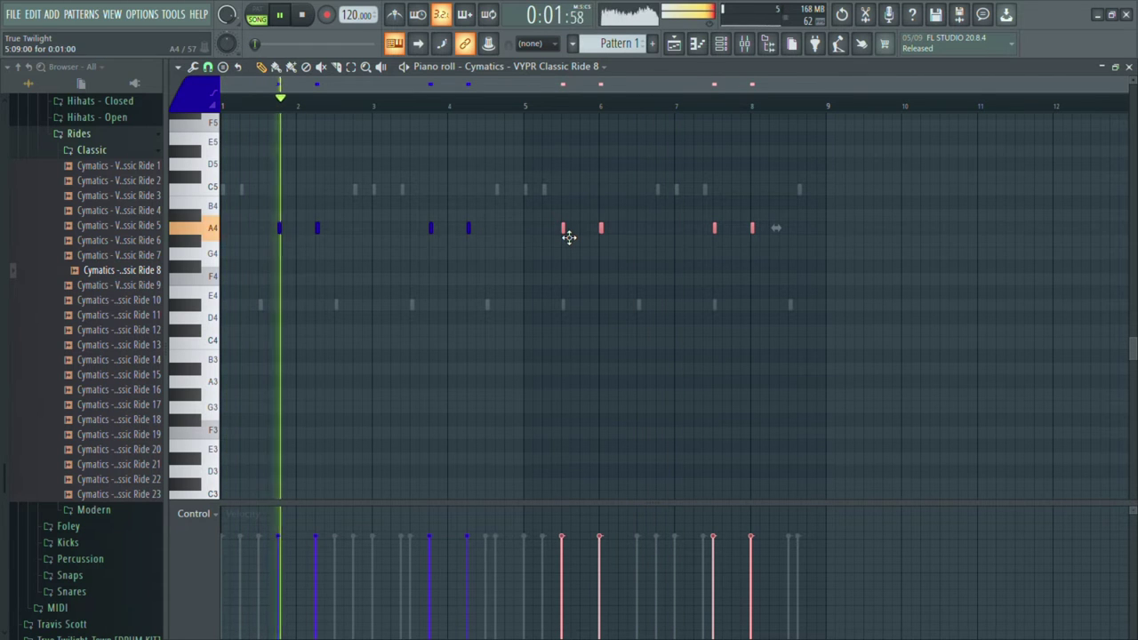
Show the mixer, audition further Classic Ride samples and step through the insert tracks back to Insert 6.
{"action": "key", "text": "F9"}
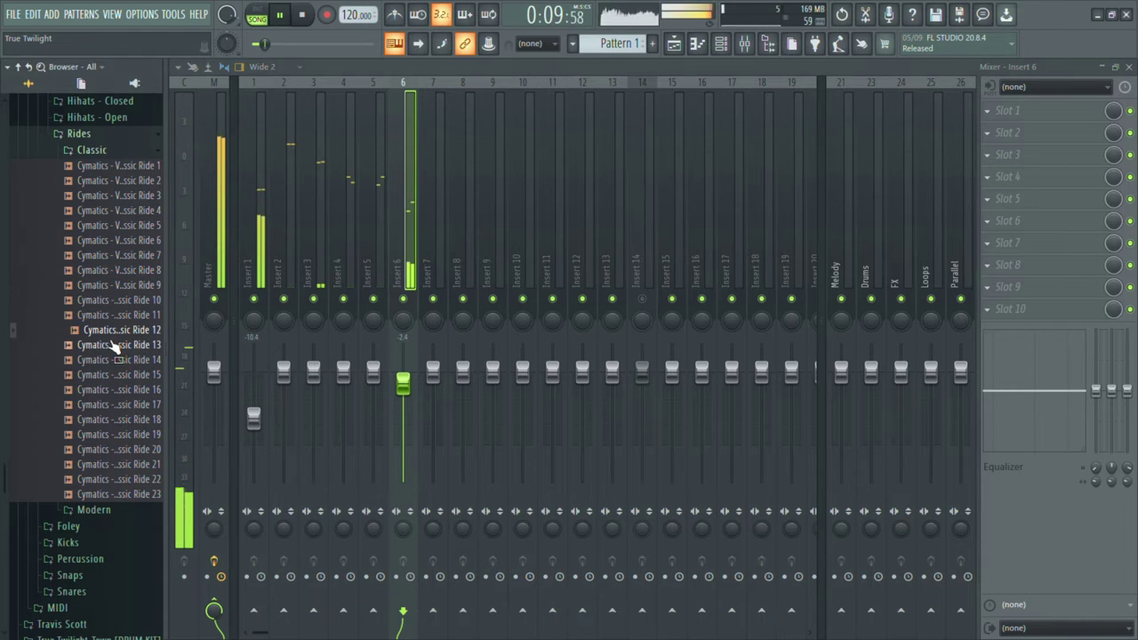
{"action": "scroll", "coordinate": [125, 366], "scroll_direction": "up", "scroll_amount": 3}
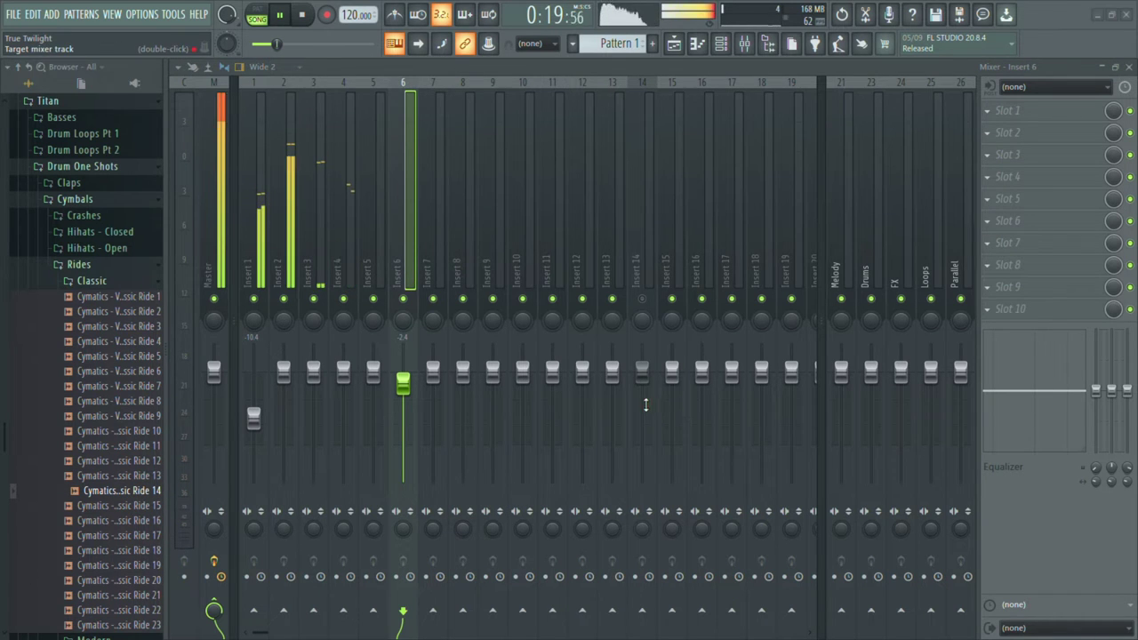
{"action": "key", "text": "Left"}
{"action": "key", "text": "Left"}
{"action": "key", "text": "Left"}
{"action": "key", "text": "Left"}
{"action": "key", "text": "Right"}
{"action": "key", "text": "Right"}
{"action": "key", "text": "Right"}
{"action": "key", "text": "Right"}
{"action": "key", "text": "Left"}
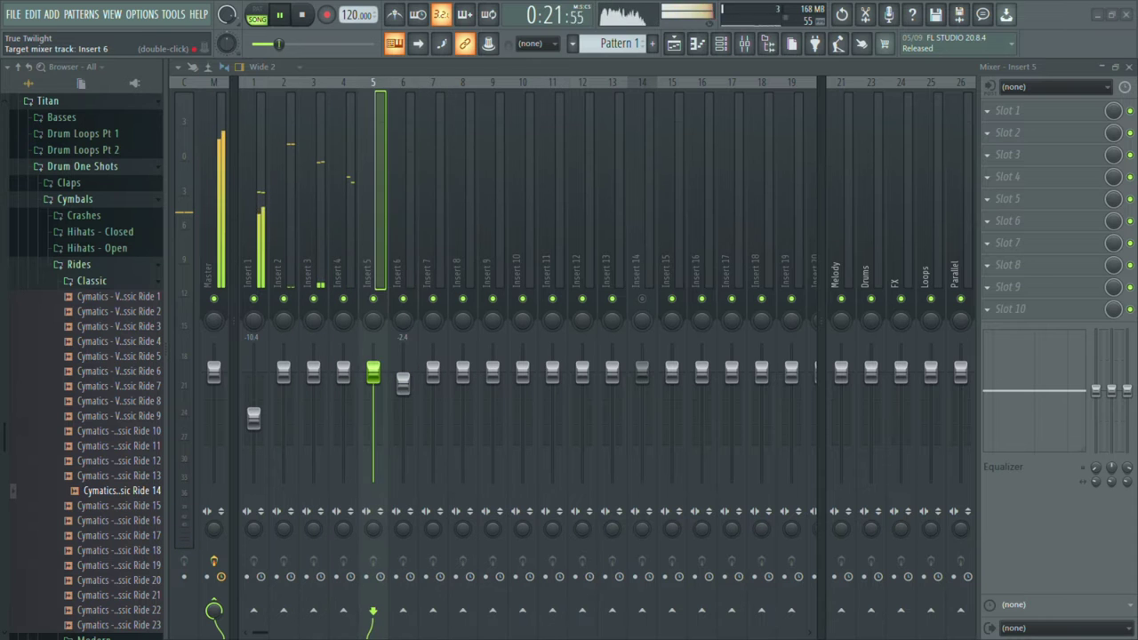
{"action": "key", "text": "Right"}
Browse the Titan kit's classic open hihats and load Classic Open Hihat 16 as a new channel with its piano roll.
{"action": "left_click", "coordinate": [127, 265]}
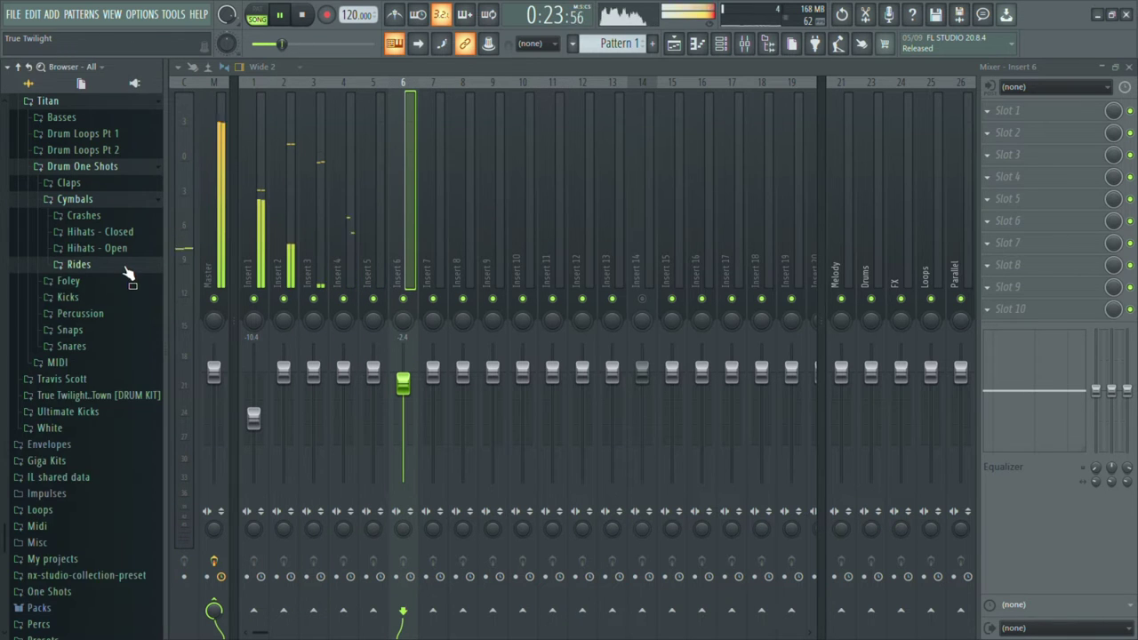
{"action": "left_click", "coordinate": [126, 252]}
{"action": "left_click", "coordinate": [126, 266]}
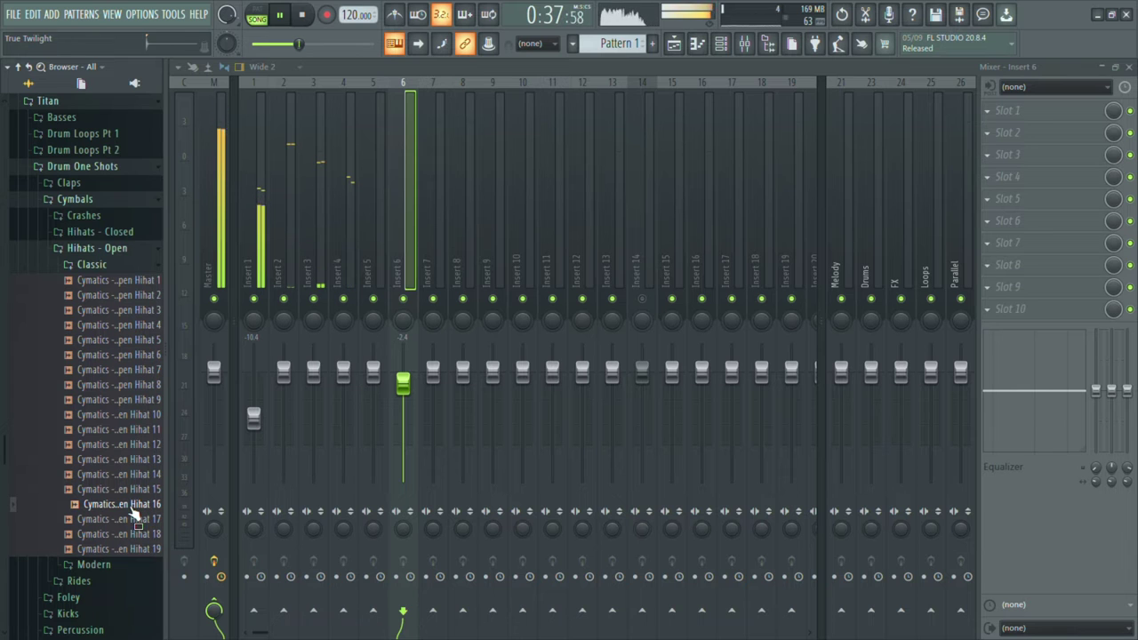
{"action": "key", "text": "F7"}
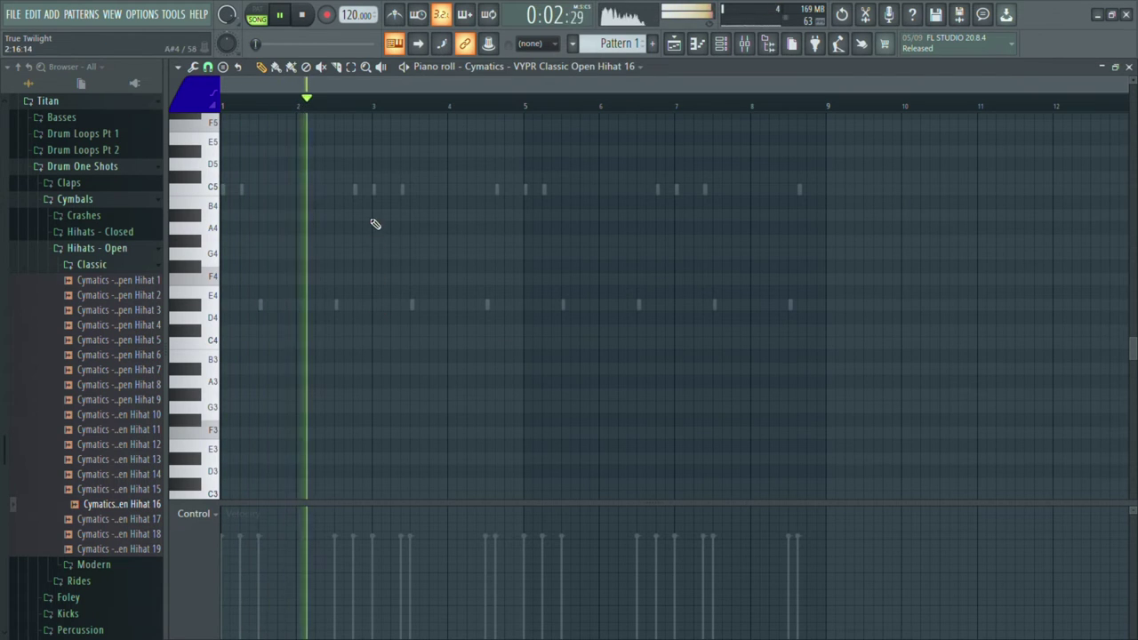
Place Open Hihat 16 notes on C5 at the last half-beat of bars 2 and 6, removing the trial note at bar 3.
{"action": "left_click", "coordinate": [376, 193]}
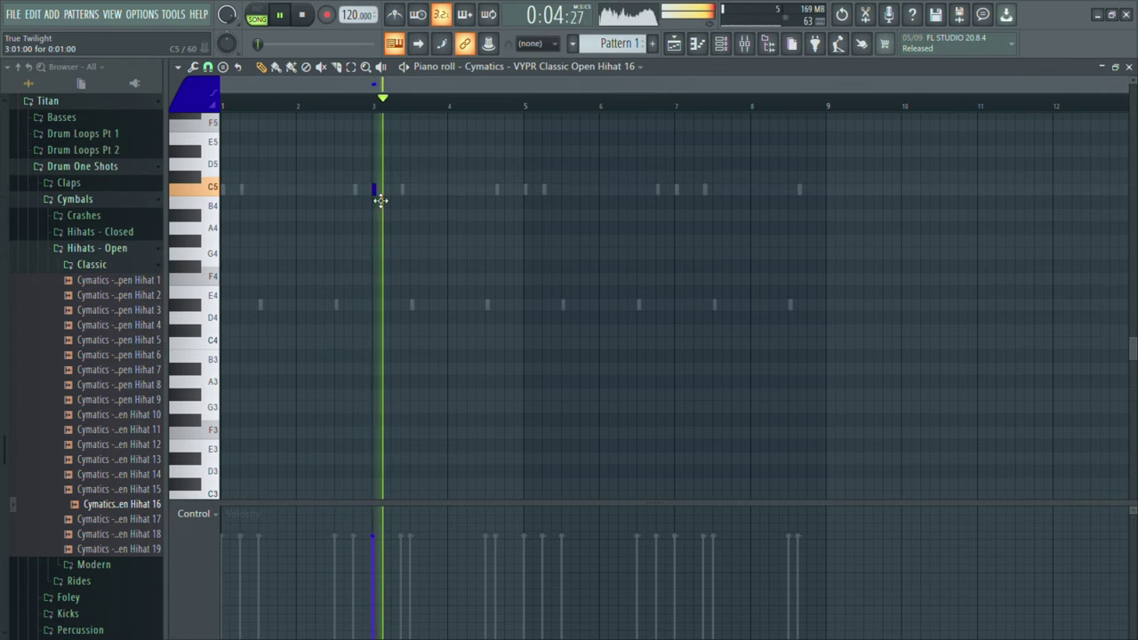
{"action": "right_click", "coordinate": [375, 190]}
{"action": "key", "text": "space"}
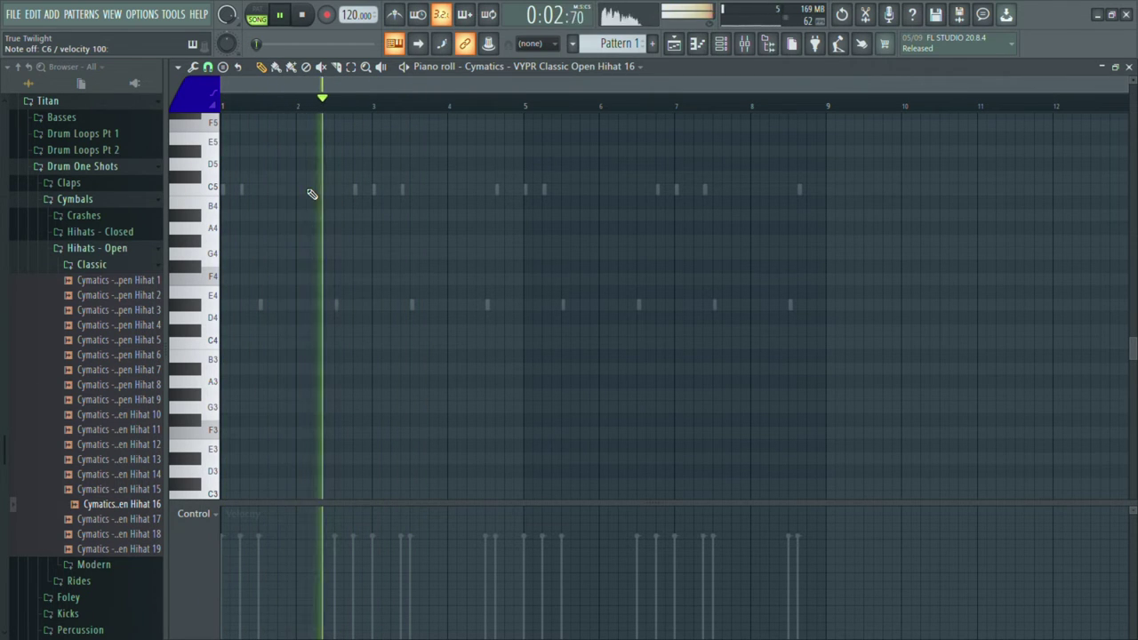
{"action": "left_click", "coordinate": [365, 190]}
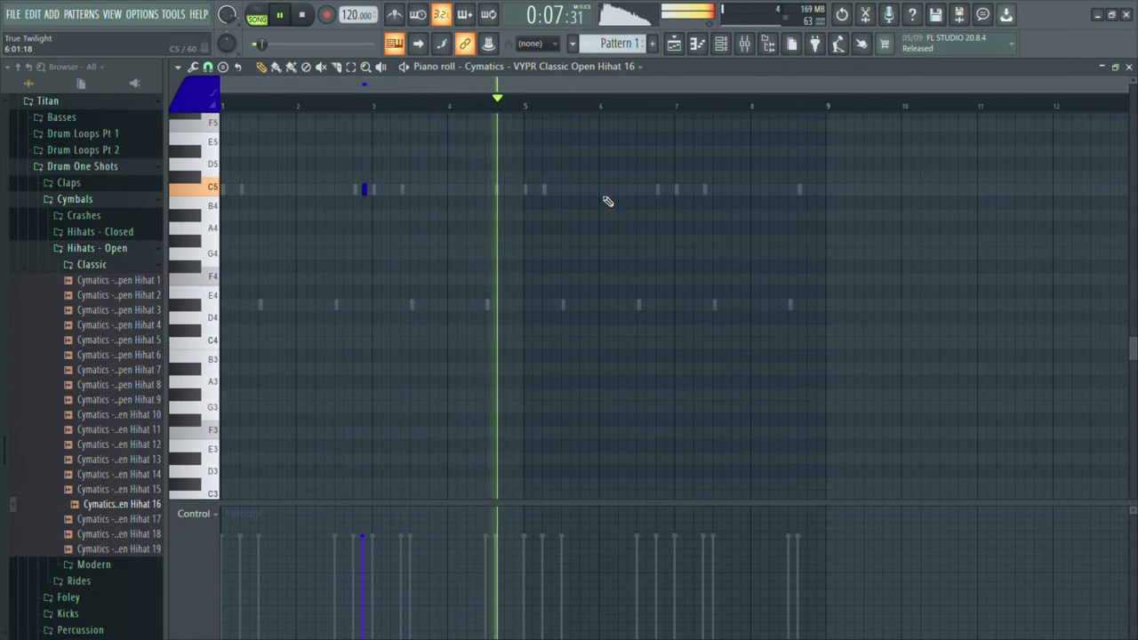
{"action": "left_click", "coordinate": [668, 190]}
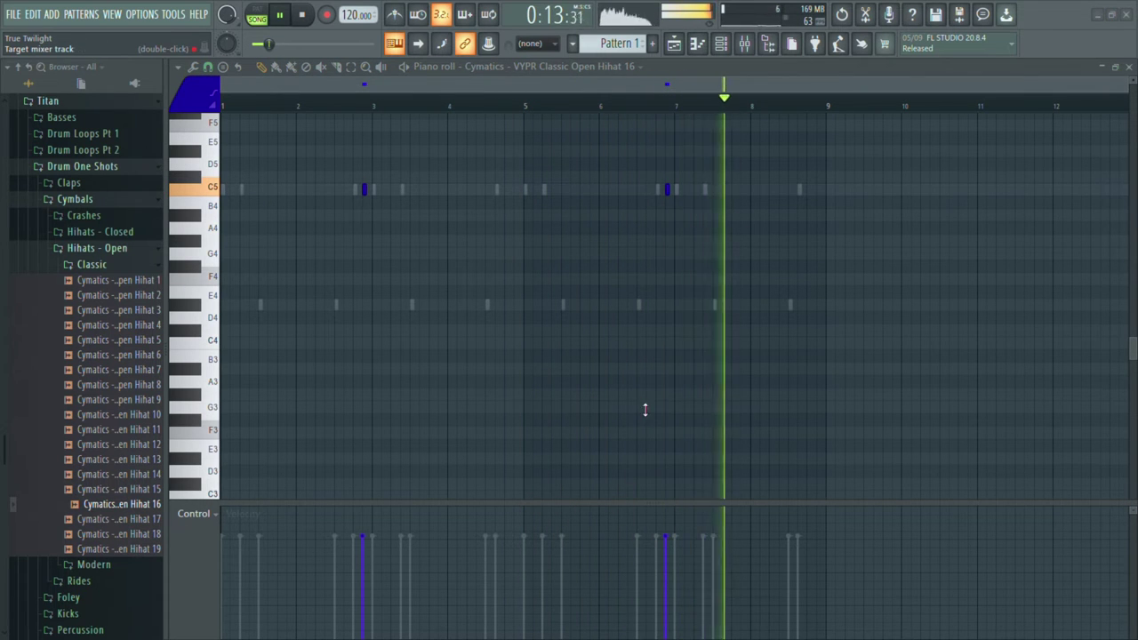
Audition samples in the Titan kit's modern open hihats and load Modern Open Hihat 4 as a new channel with its piano roll.
{"action": "left_click", "coordinate": [105, 250]}
{"action": "left_click", "coordinate": [108, 250]}
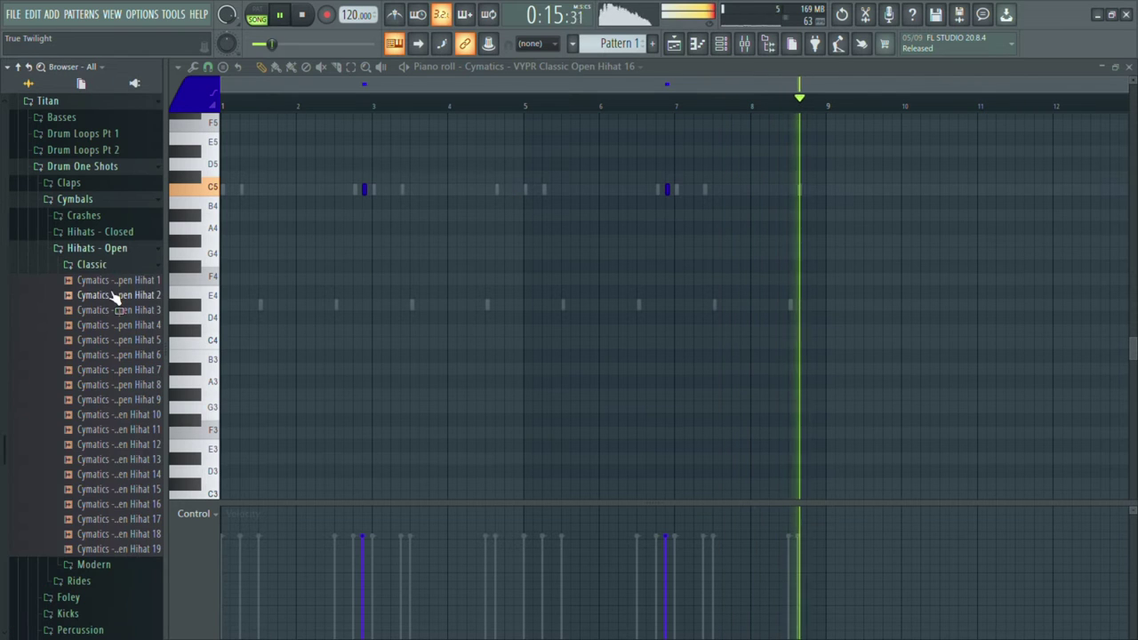
{"action": "left_click", "coordinate": [92, 265]}
{"action": "left_click", "coordinate": [93, 280]}
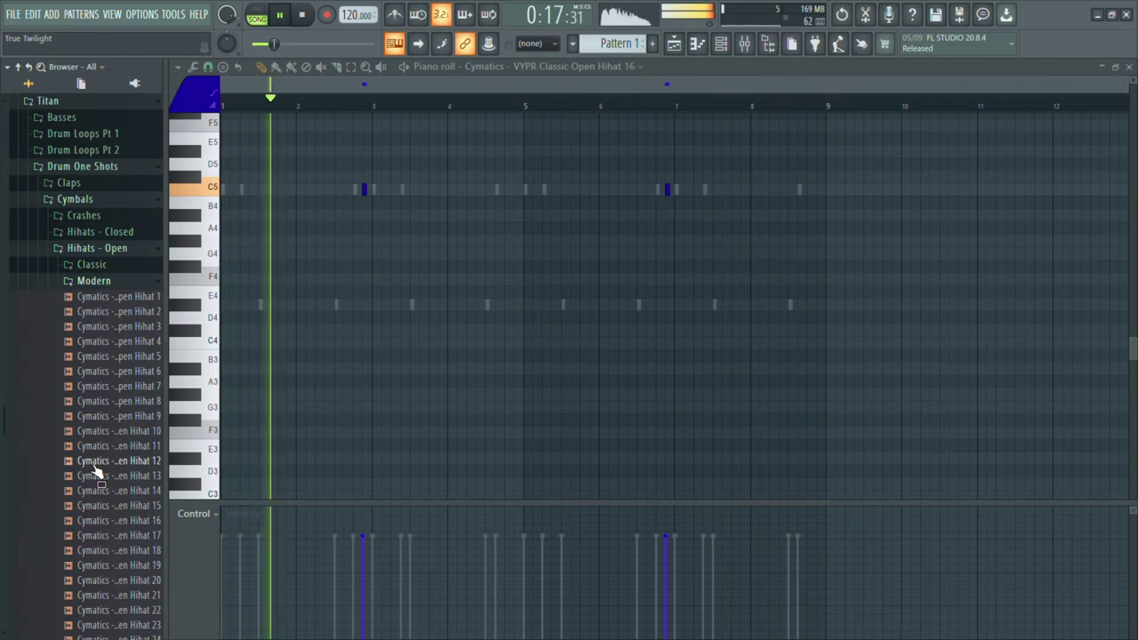
{"action": "scroll", "coordinate": [93, 472], "scroll_direction": "down", "scroll_amount": 4}
{"action": "left_click", "coordinate": [98, 505]}
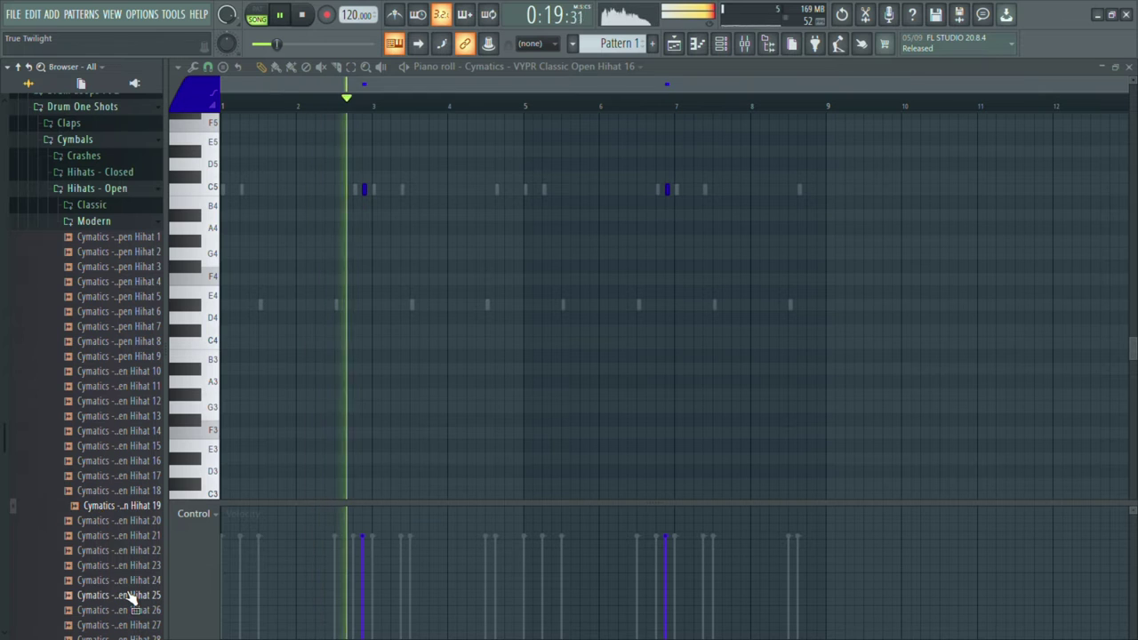
{"action": "left_click", "coordinate": [137, 252]}
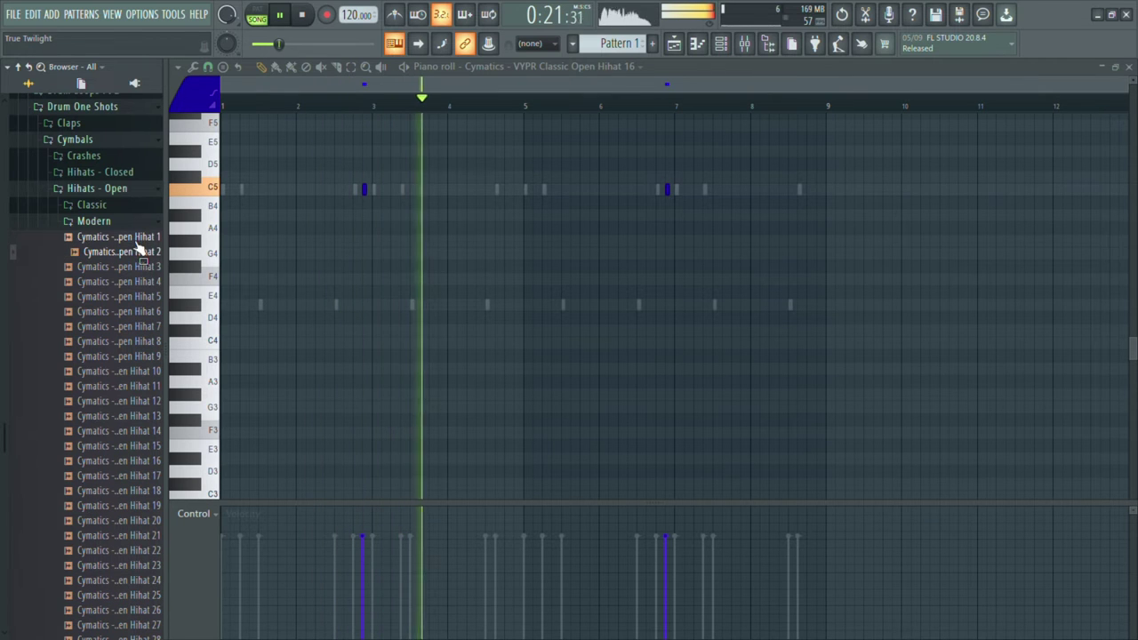
{"action": "scroll", "coordinate": [133, 251], "scroll_direction": "down", "scroll_amount": 2}
{"action": "left_click", "coordinate": [126, 253]}
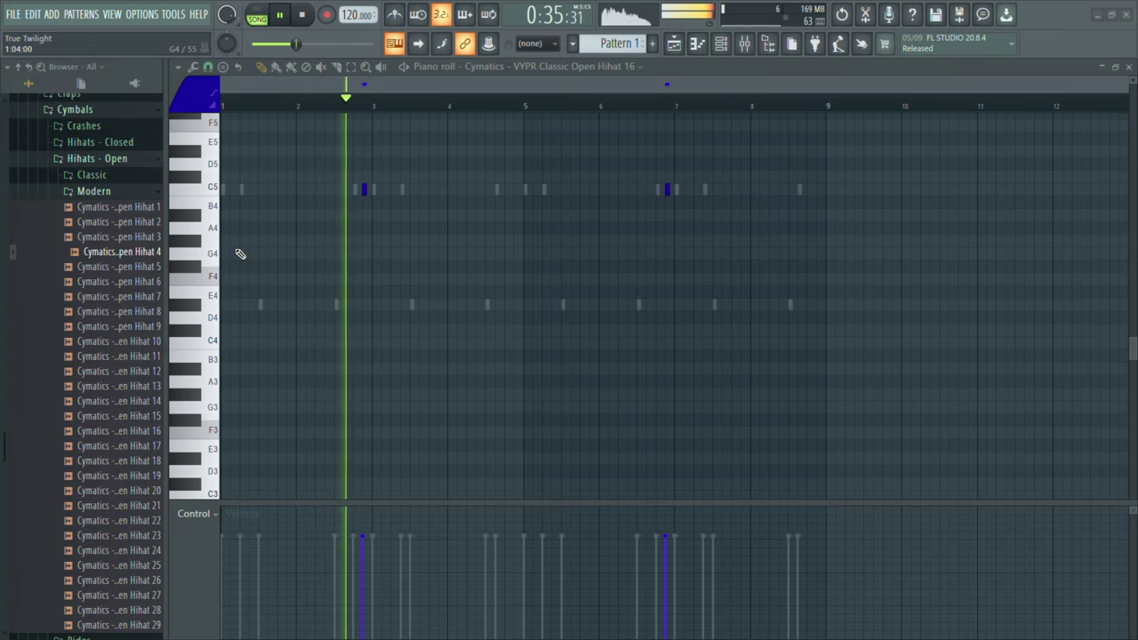
{"action": "key", "text": "Down"}
Try a Modern Open Hihat 4 note on C5 at the start of bar 1, remove it and restart playback.
{"action": "left_click", "coordinate": [223, 190]}
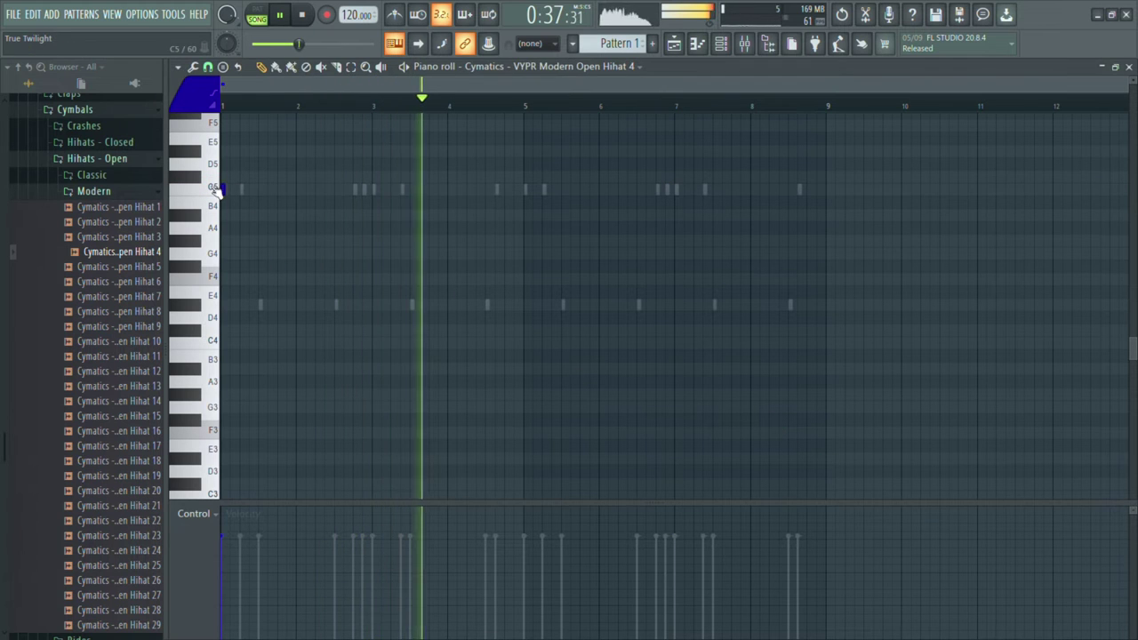
{"action": "key", "text": "space"}
{"action": "key", "text": "space"}
{"action": "right_click", "coordinate": [223, 190]}
{"action": "key", "text": "space"}
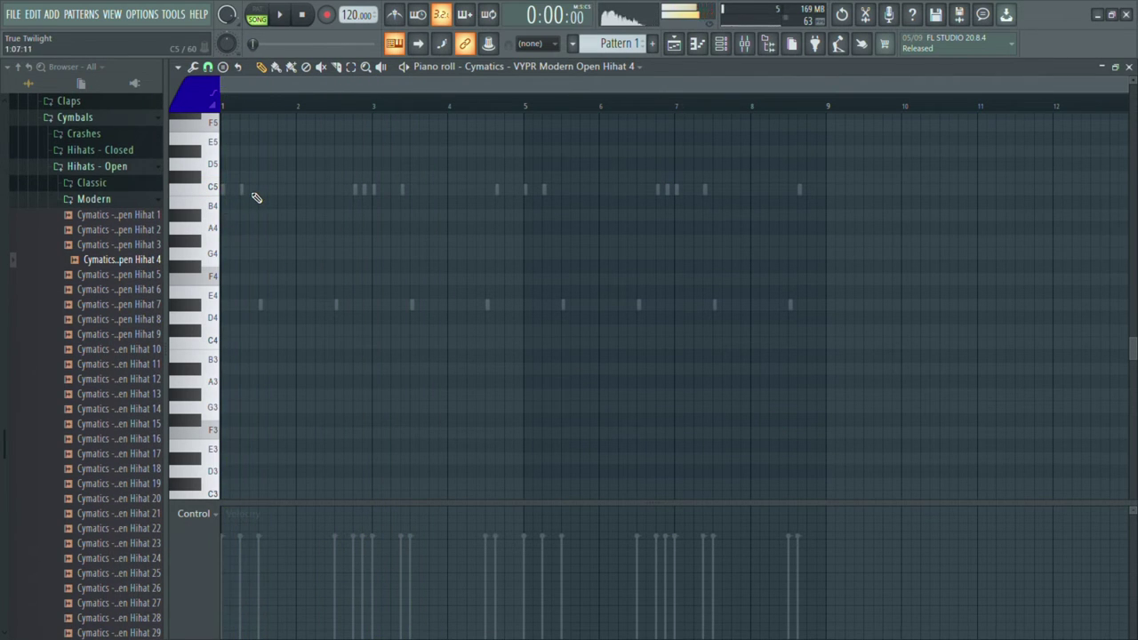
{"action": "key", "text": "space"}
{"action": "key", "text": "space"}
{"action": "key", "text": "space"}
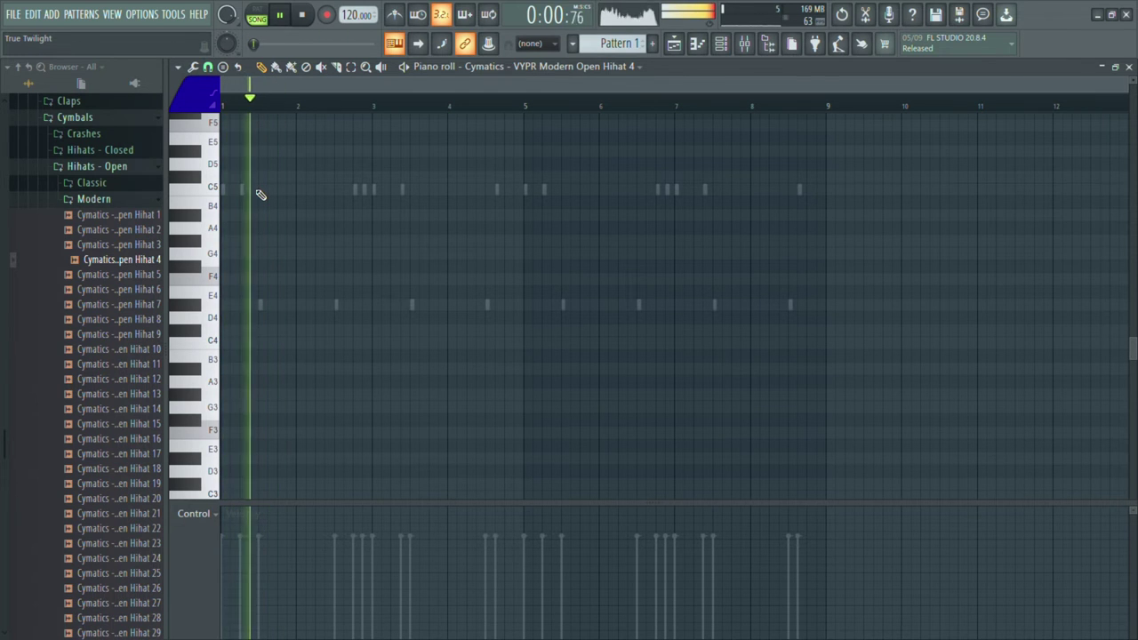
{"action": "key", "text": "space"}
Try Open Hihat 4 notes on C5 at beats 2 and 4 of bars 1 and 2, and remove them all.
{"action": "left_click", "coordinate": [248, 191]}
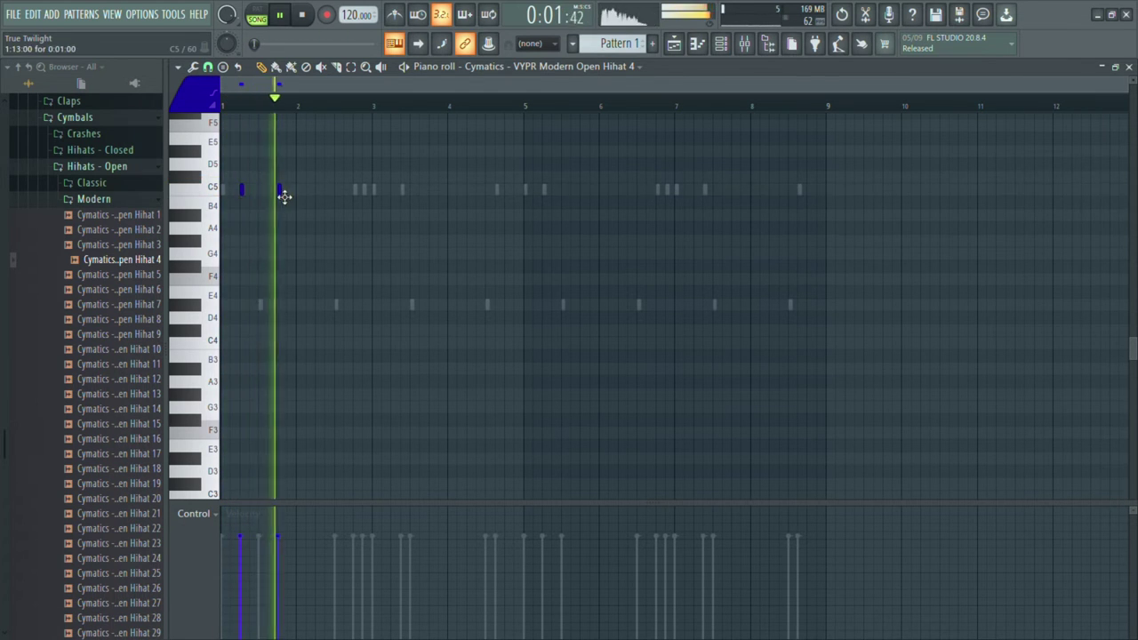
{"action": "left_click", "coordinate": [285, 191]}
{"action": "left_click", "coordinate": [320, 190]}
{"action": "left_click", "coordinate": [346, 190]}
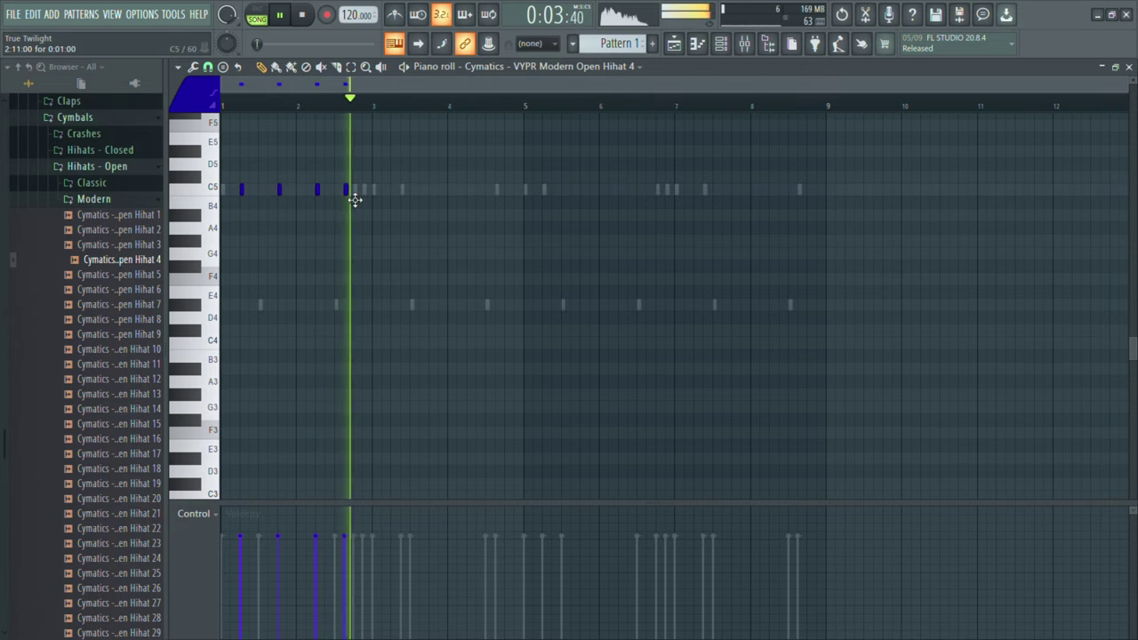
{"action": "right_click", "coordinate": [346, 191]}
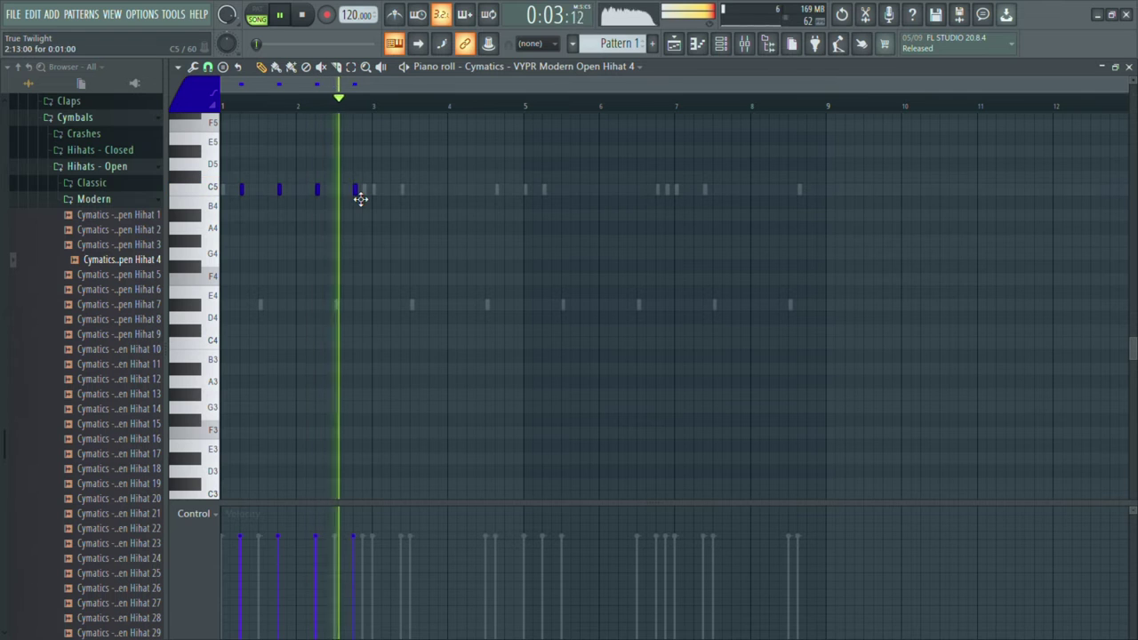
{"action": "right_click", "coordinate": [318, 191]}
{"action": "right_click", "coordinate": [279, 190]}
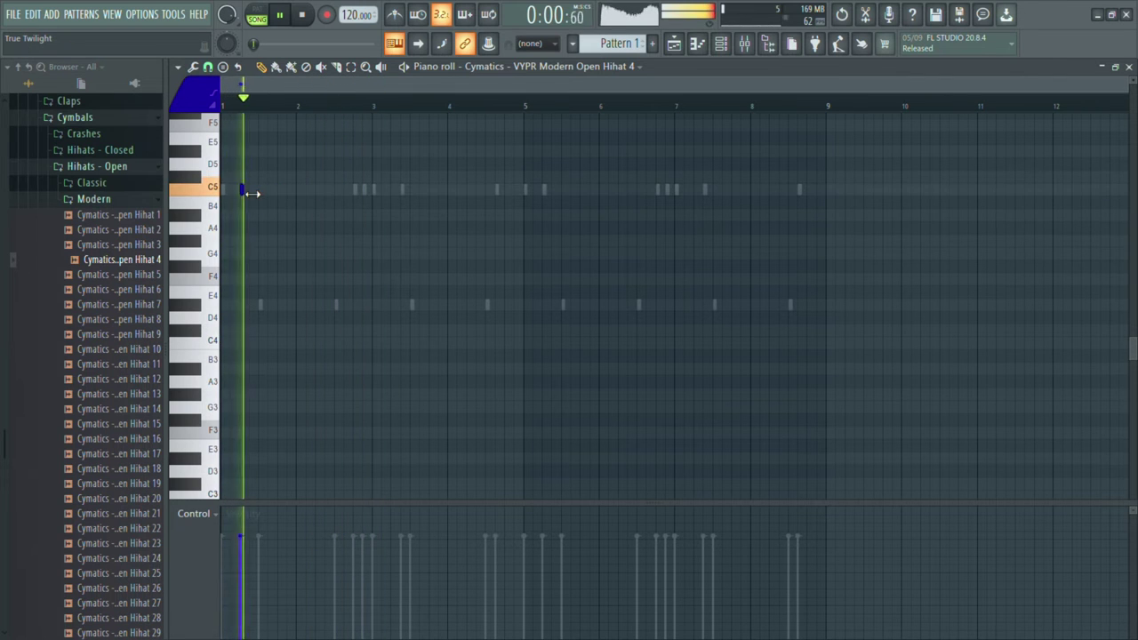
{"action": "right_click", "coordinate": [242, 190]}
Browse the Titan kit's modern rides and audition several samples, including Modern Ride 1, 2, 9, 10 and 11.
{"action": "left_click", "coordinate": [142, 200]}
{"action": "left_click", "coordinate": [130, 219]}
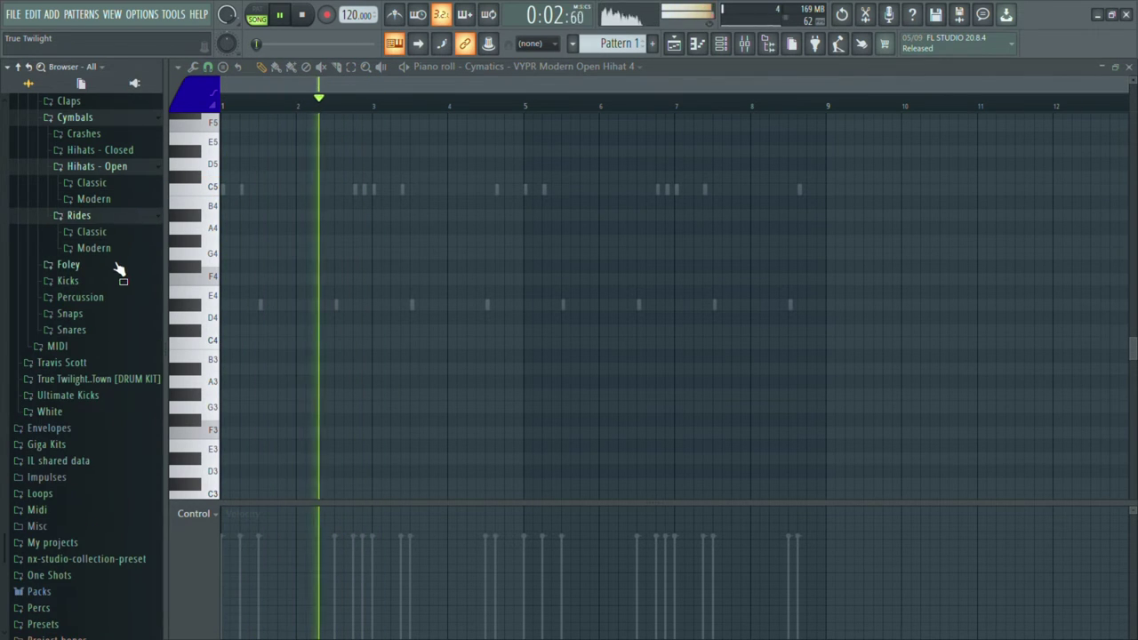
{"action": "left_click", "coordinate": [118, 253]}
{"action": "left_click", "coordinate": [123, 343]}
{"action": "scroll", "coordinate": [123, 348], "scroll_direction": "down", "scroll_amount": 1}
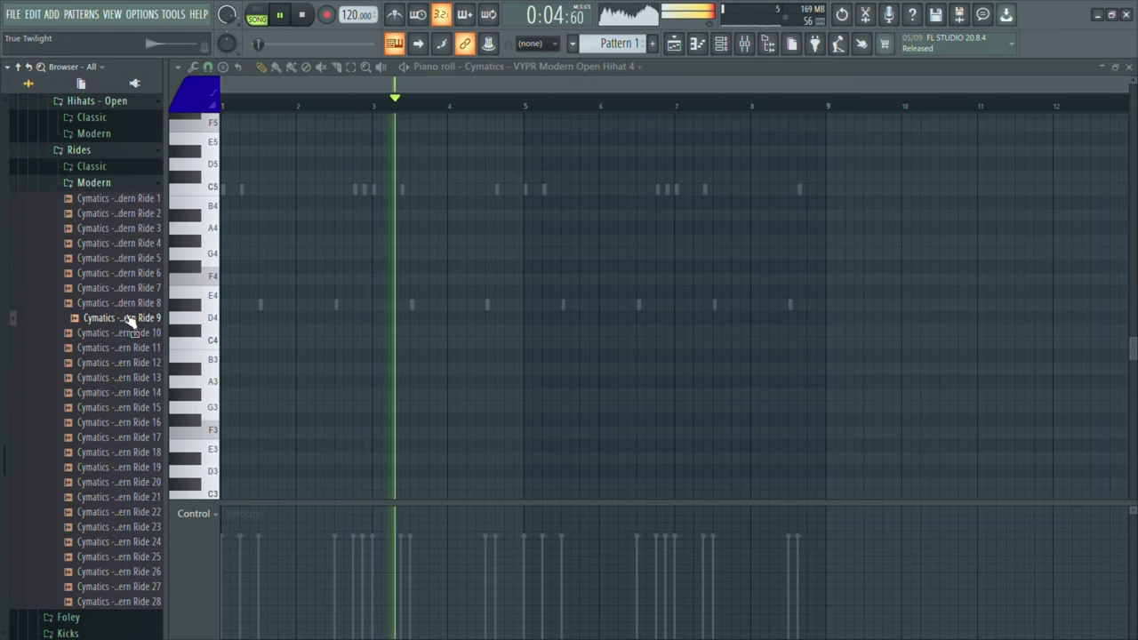
{"action": "left_click", "coordinate": [121, 228]}
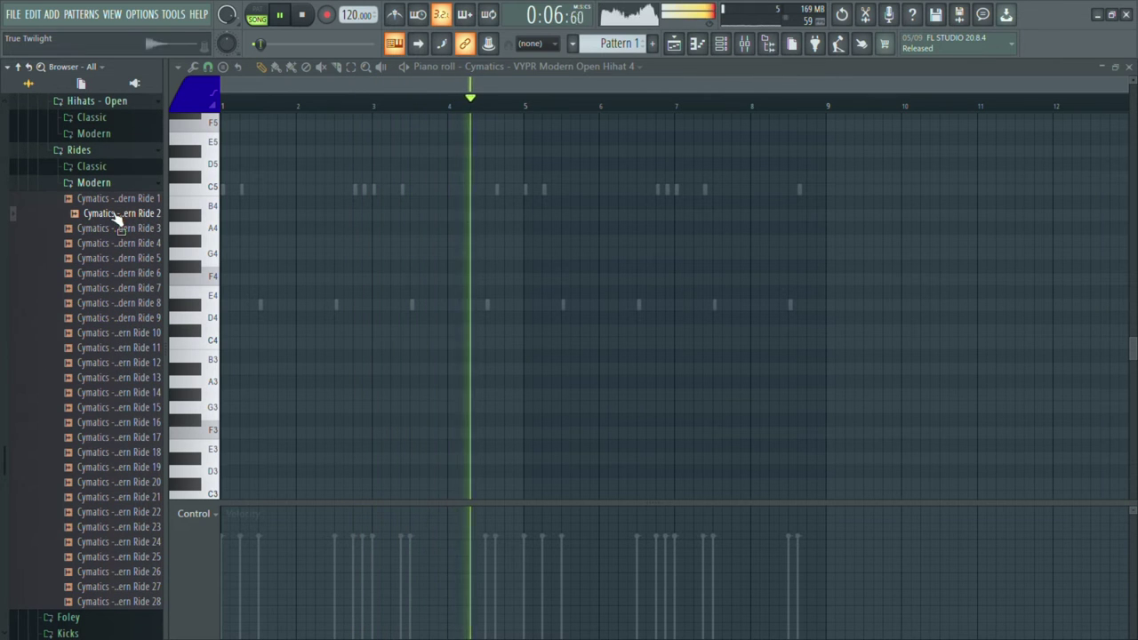
{"action": "left_click", "coordinate": [115, 199]}
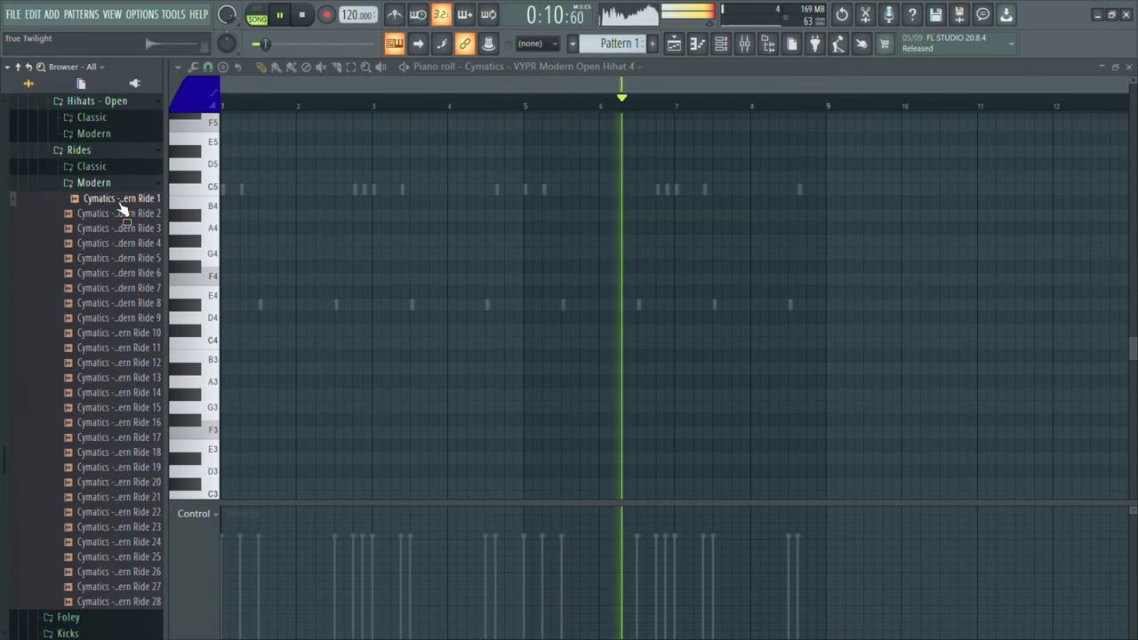
{"action": "left_click", "coordinate": [119, 334]}
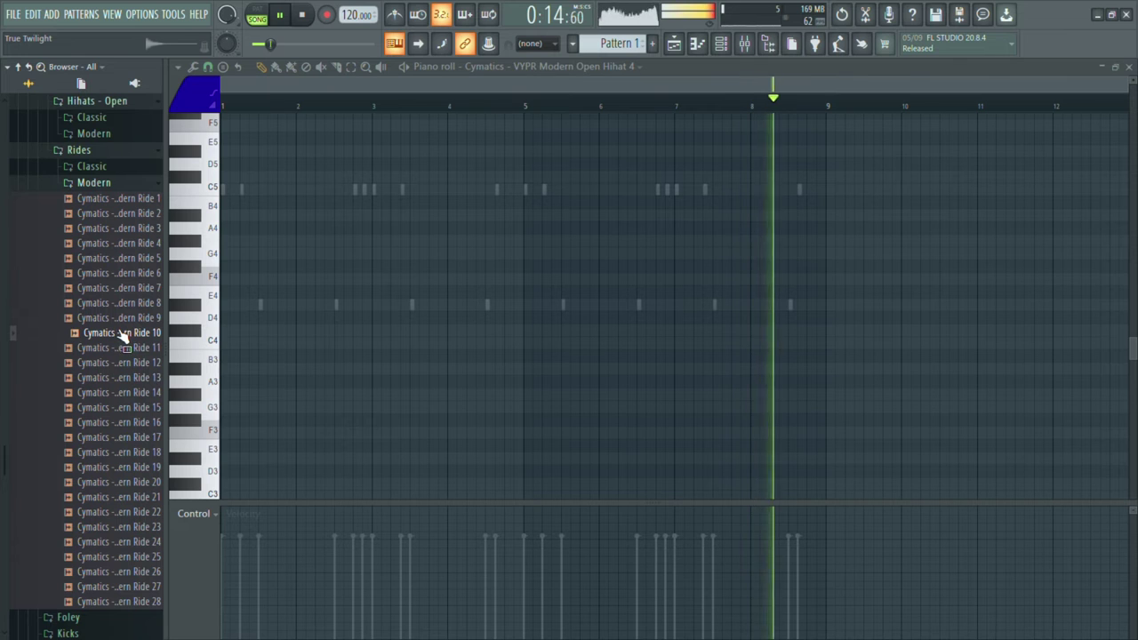
{"action": "left_click", "coordinate": [130, 350]}
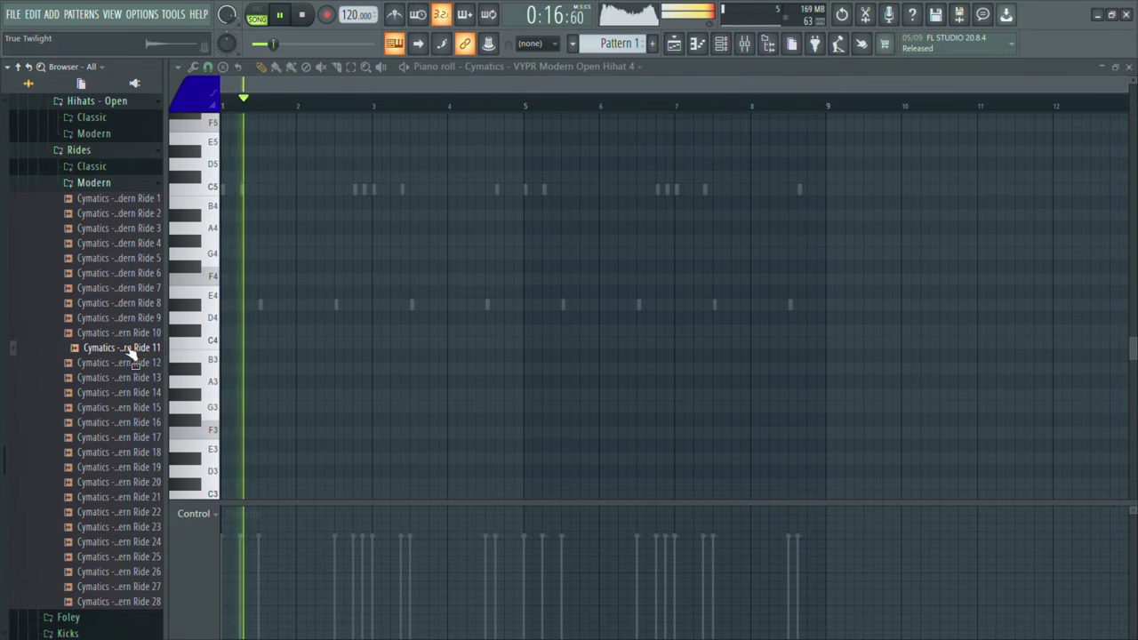
Load Modern Ride 11 as a new channel routed to mixer Insert 7 and show its piano roll.
{"action": "left_click_drag", "start_coordinate": [130, 353], "coordinate": [533, 449]}
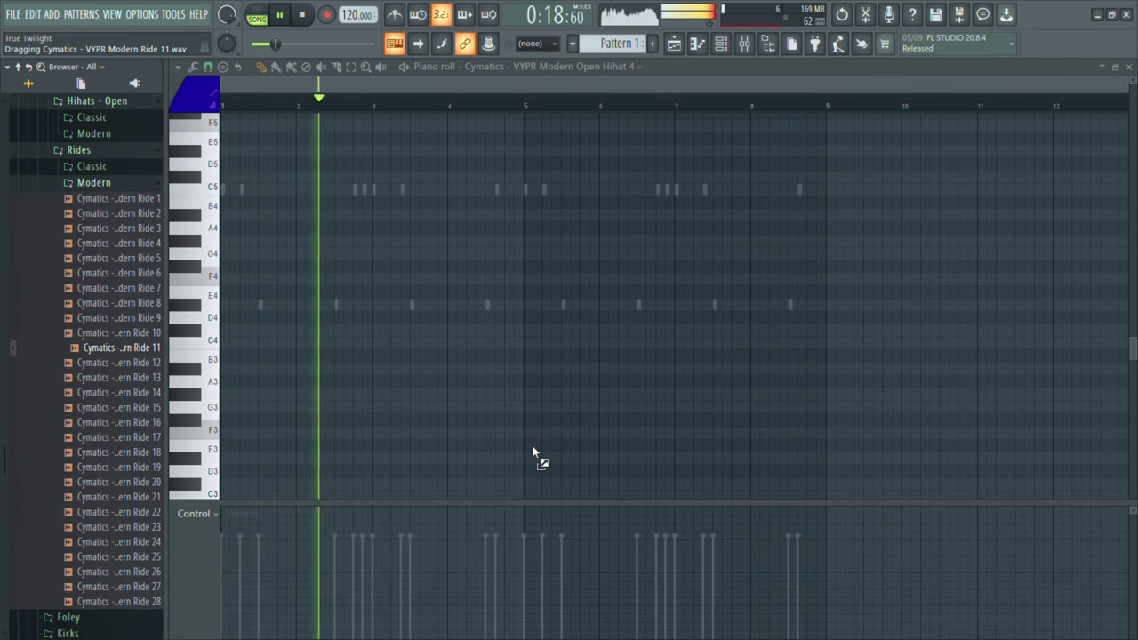
{"action": "left_click_drag", "start_coordinate": [718, 421], "coordinate": [741, 425]}
{"action": "key", "text": "F9"}
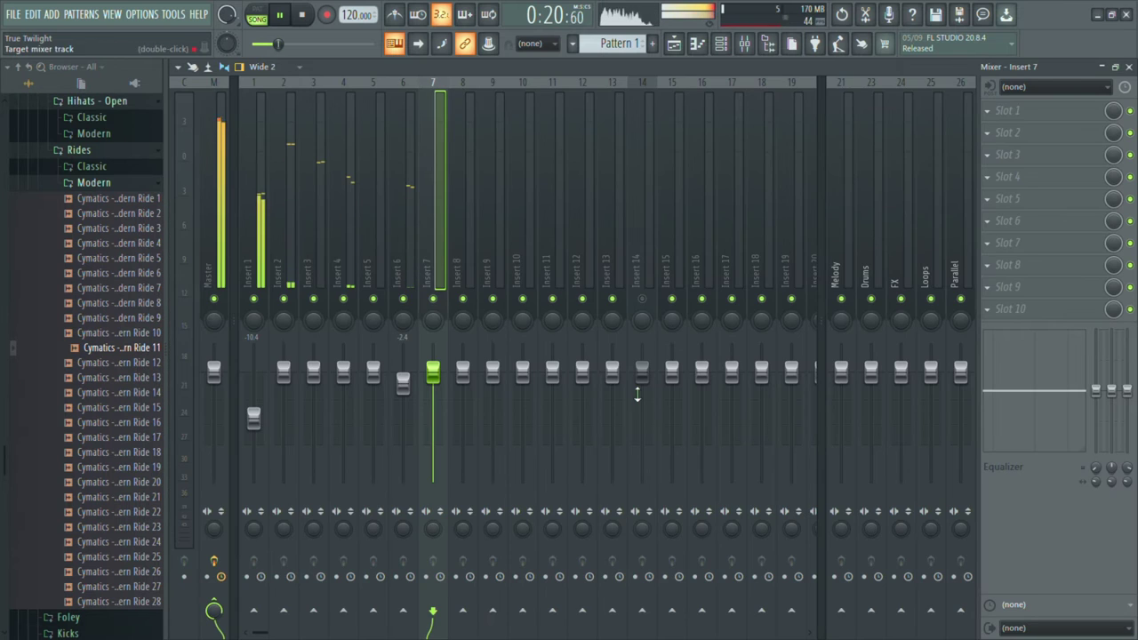
{"action": "key", "text": "F9"}
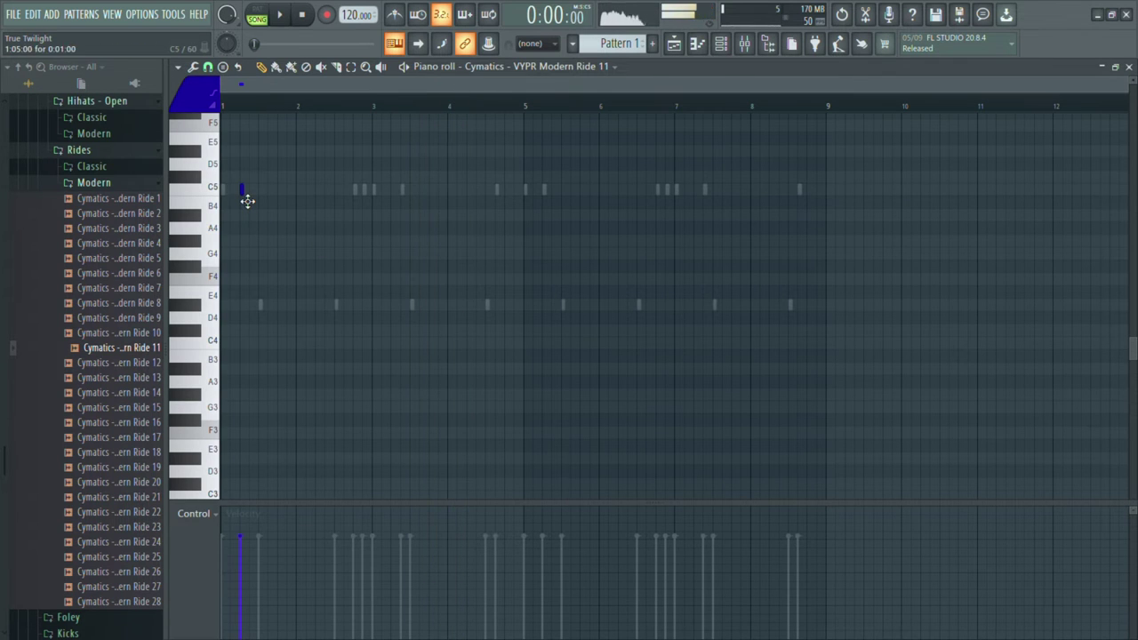
Place Modern Ride 11 notes on C5 at beats 2 and 4 of bars 1 and 2.
{"action": "left_click", "coordinate": [271, 190]}
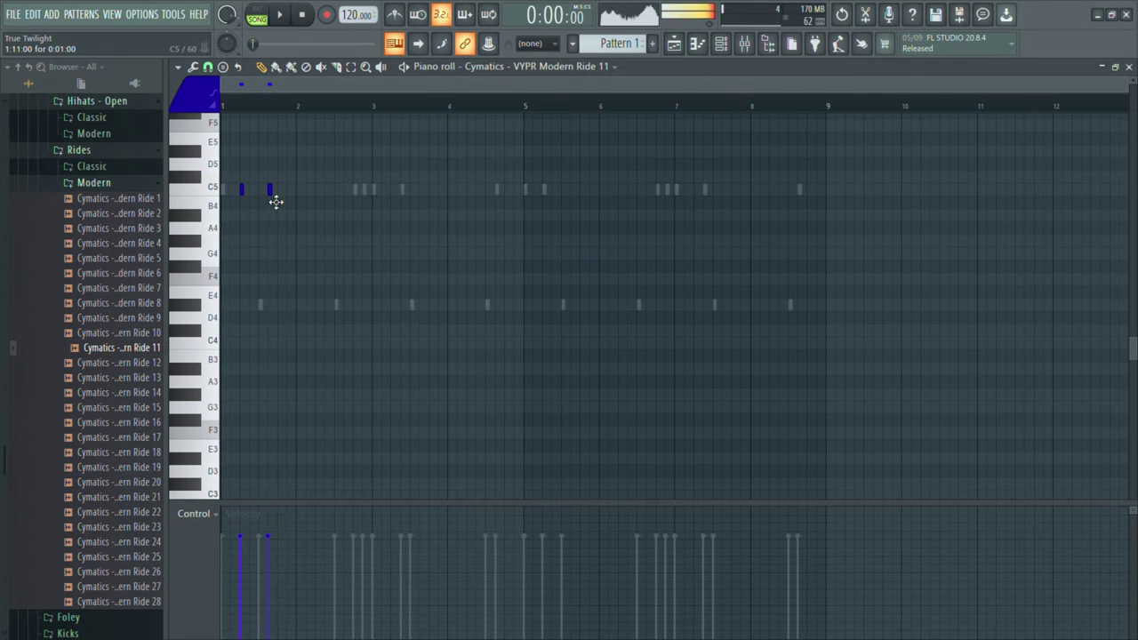
{"action": "left_click", "coordinate": [279, 191]}
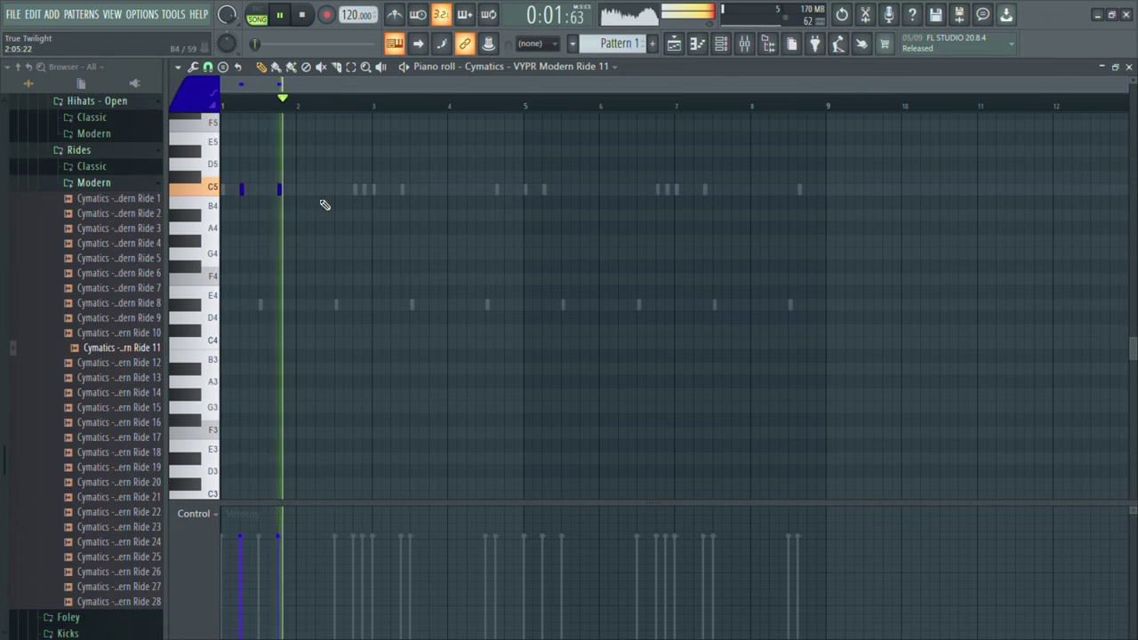
{"action": "left_click", "coordinate": [317, 191]}
{"action": "left_click", "coordinate": [346, 190]}
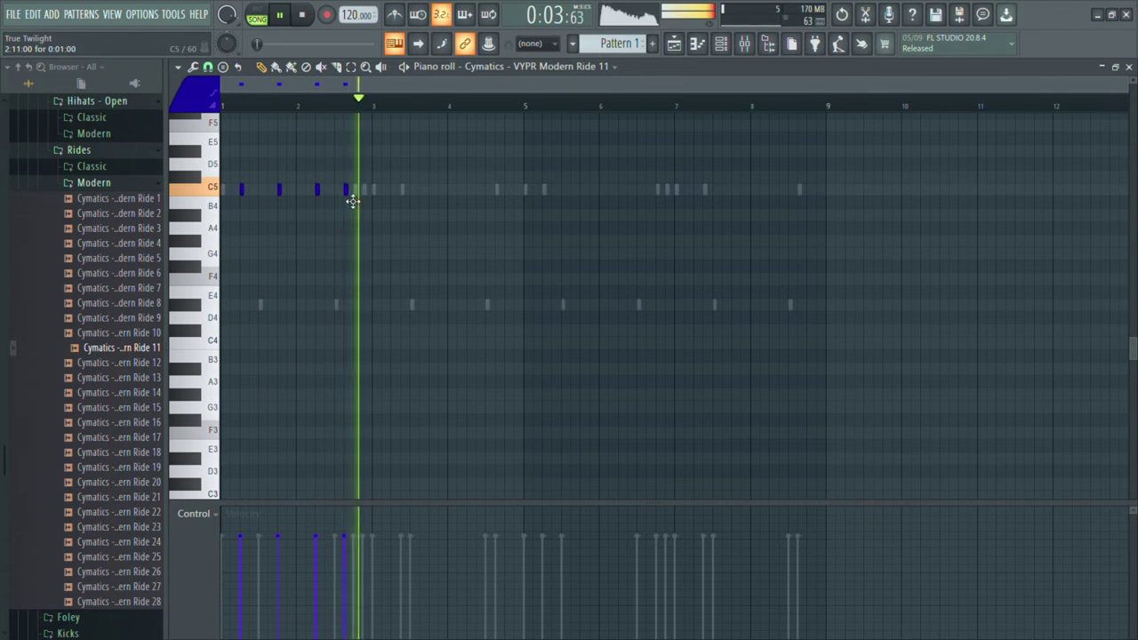
{"action": "left_click", "coordinate": [356, 192]}
Duplicate the four ride notes into bars 3 and 4, and copy all eight into bars 5 to 8.
{"action": "left_click_drag", "start_coordinate": [386, 198], "coordinate": [224, 186]}
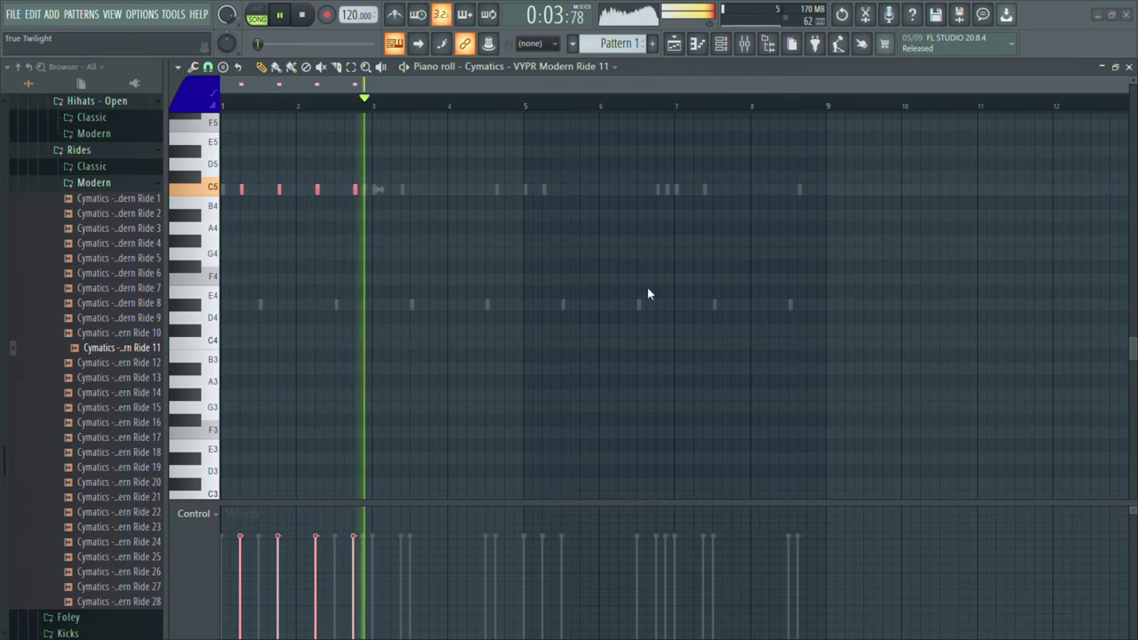
{"action": "left_click_drag", "start_coordinate": [242, 190], "coordinate": [392, 194]}
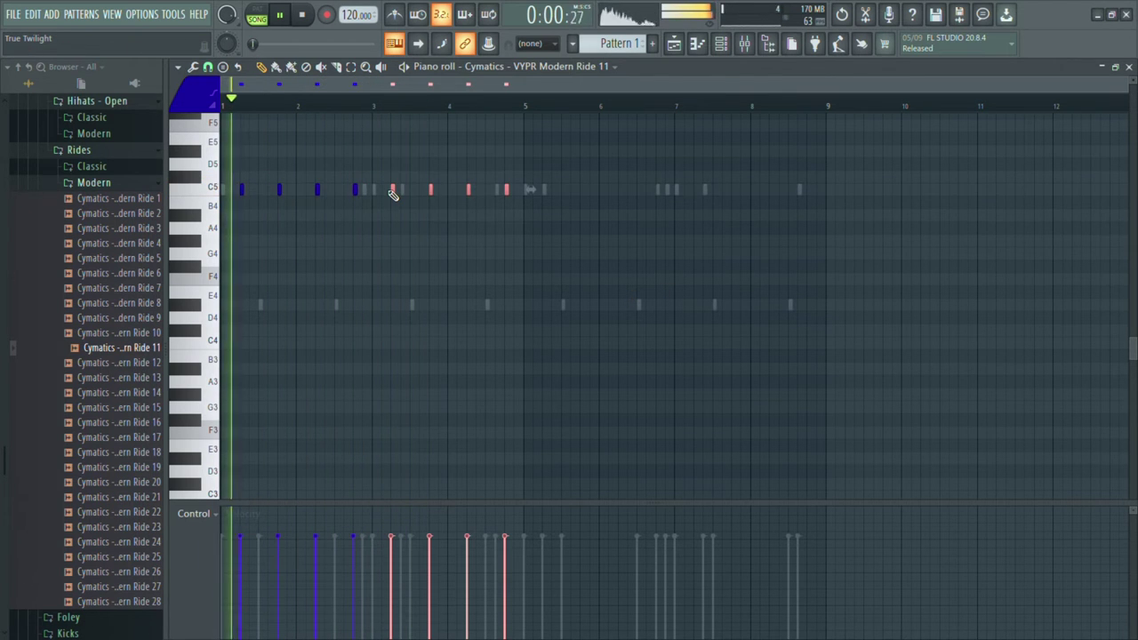
{"action": "left_click_drag", "start_coordinate": [576, 208], "coordinate": [247, 197]}
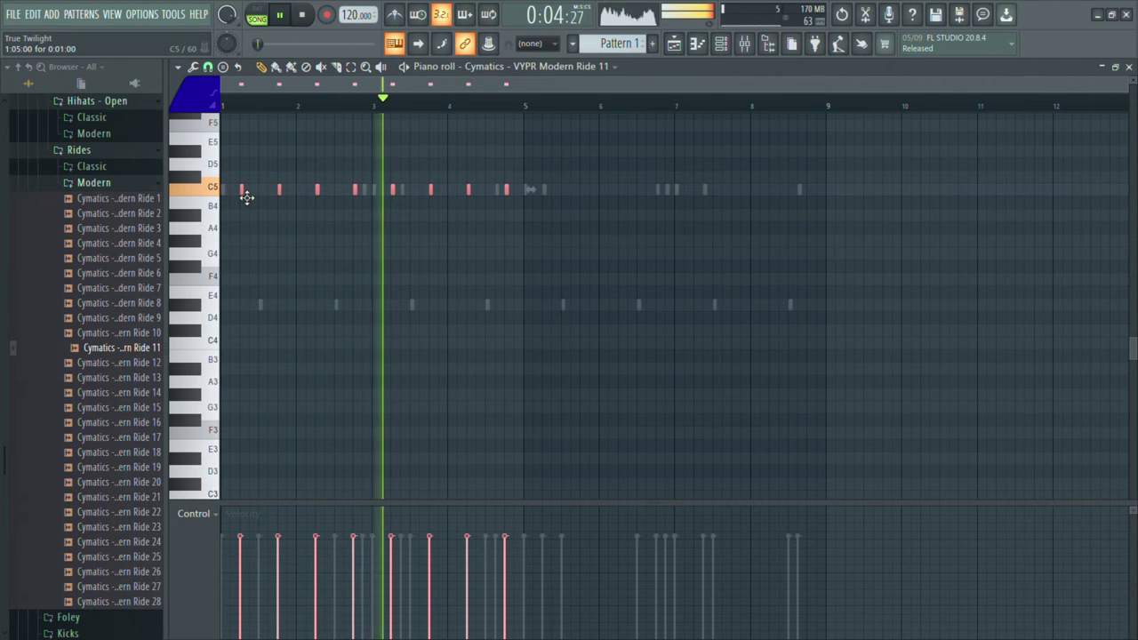
{"action": "left_click", "coordinate": [528, 146]}
{"action": "key", "text": "ctrl+z"}
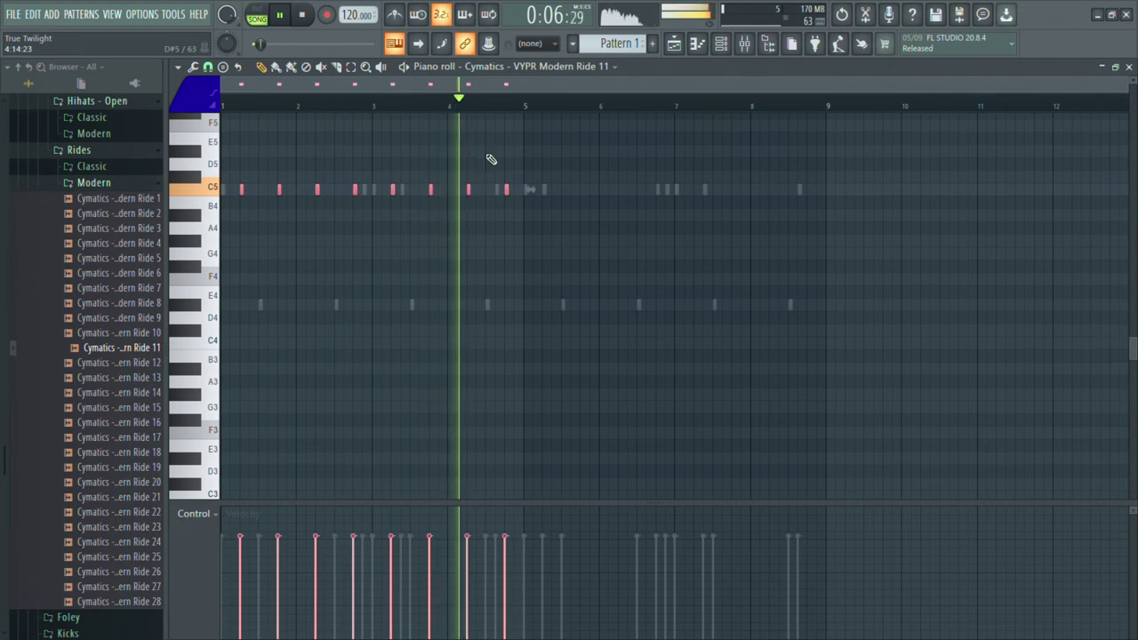
{"action": "left_click_drag", "start_coordinate": [244, 189], "coordinate": [551, 202]}
{"action": "left_click", "coordinate": [442, 268]}
{"action": "right_click", "coordinate": [442, 267]}
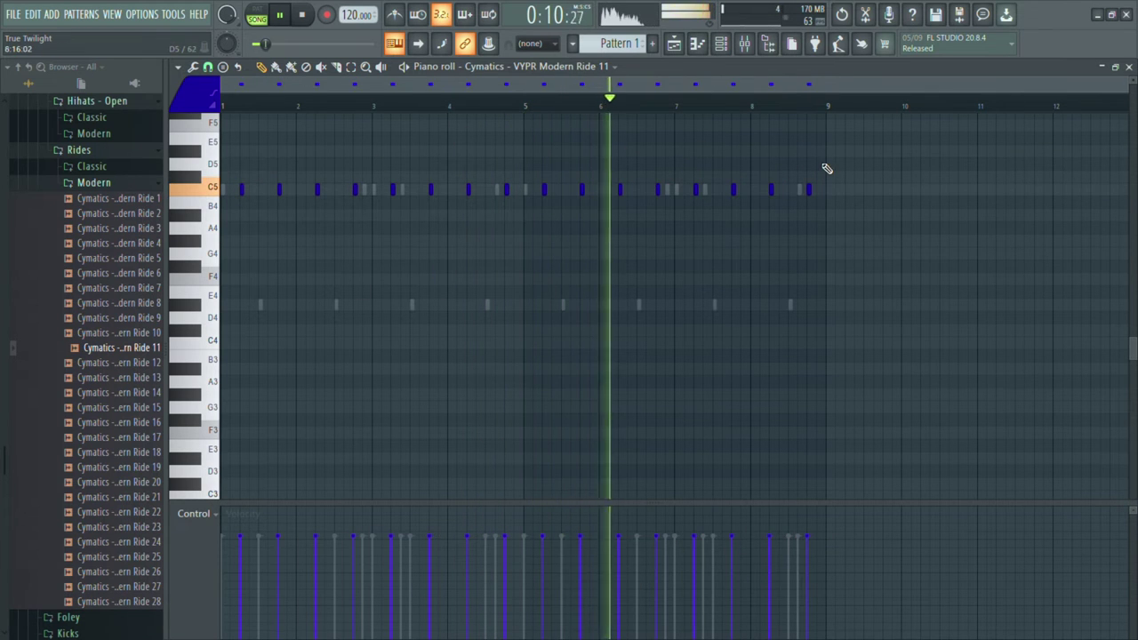
Set the Insert 7 mixer volume to 0.7 dB and open the Crashes folder among the Titan kit's cymbals.
{"action": "key", "text": "F9"}
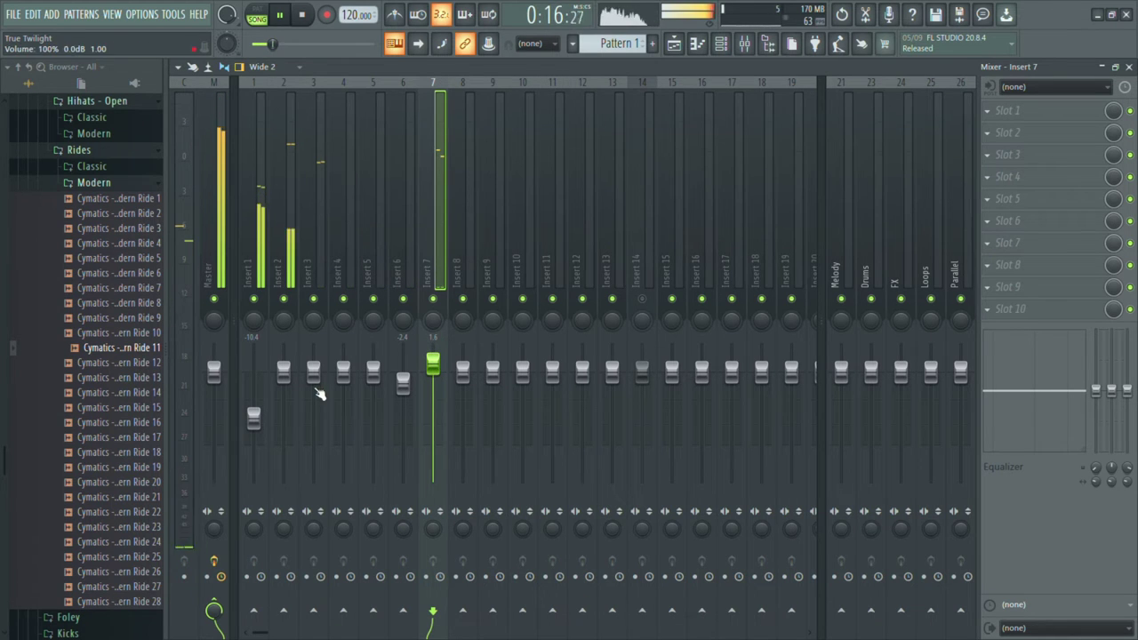
{"action": "left_click", "coordinate": [155, 349]}
{"action": "scroll", "coordinate": [153, 358], "scroll_direction": "up", "scroll_amount": 4}
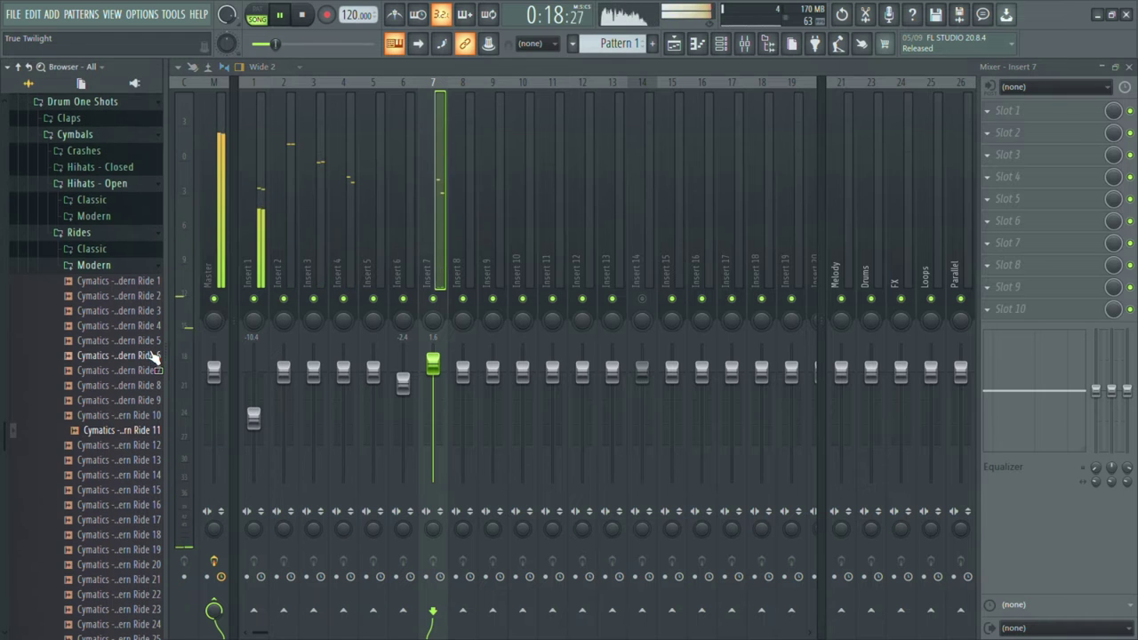
{"action": "left_click", "coordinate": [132, 297]}
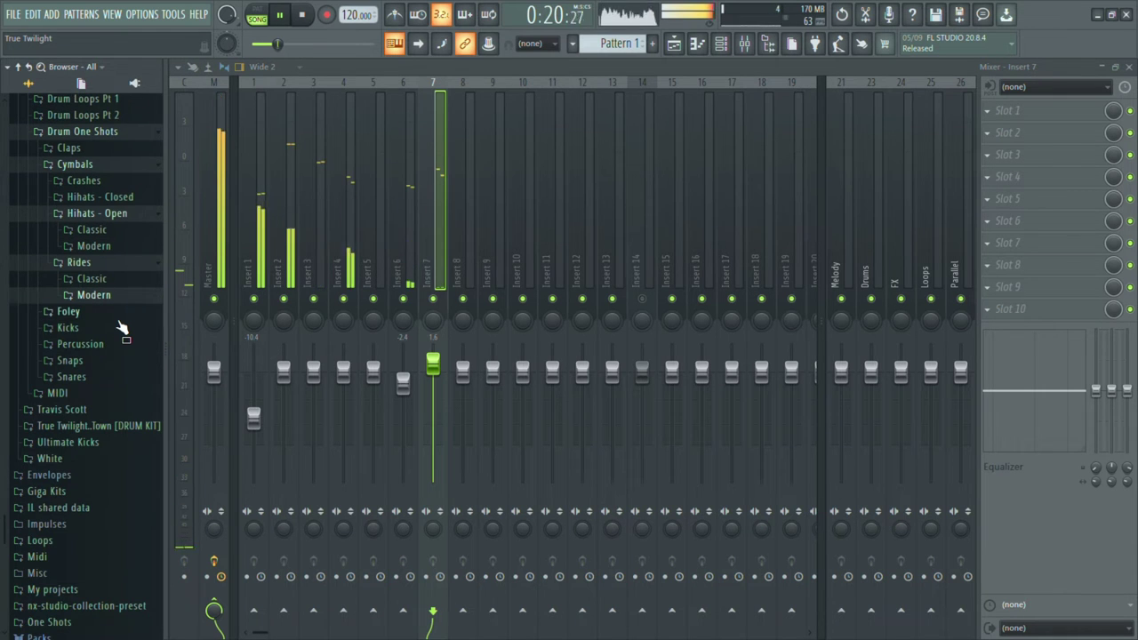
{"action": "scroll", "coordinate": [120, 332], "scroll_direction": "up", "scroll_amount": 2}
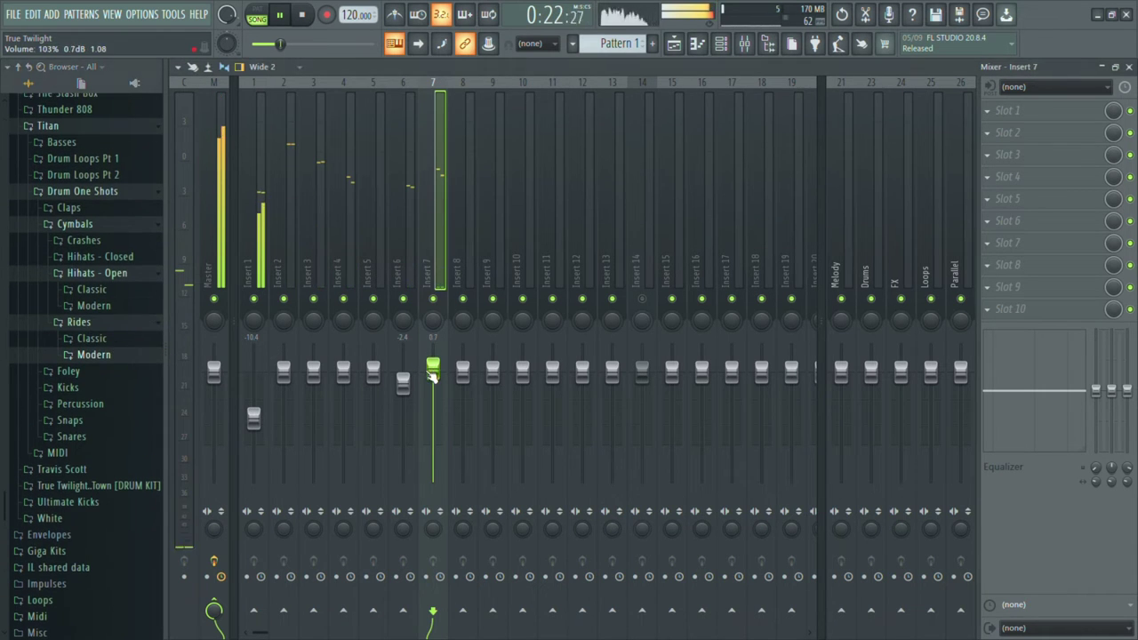
{"action": "left_click", "coordinate": [125, 280]}
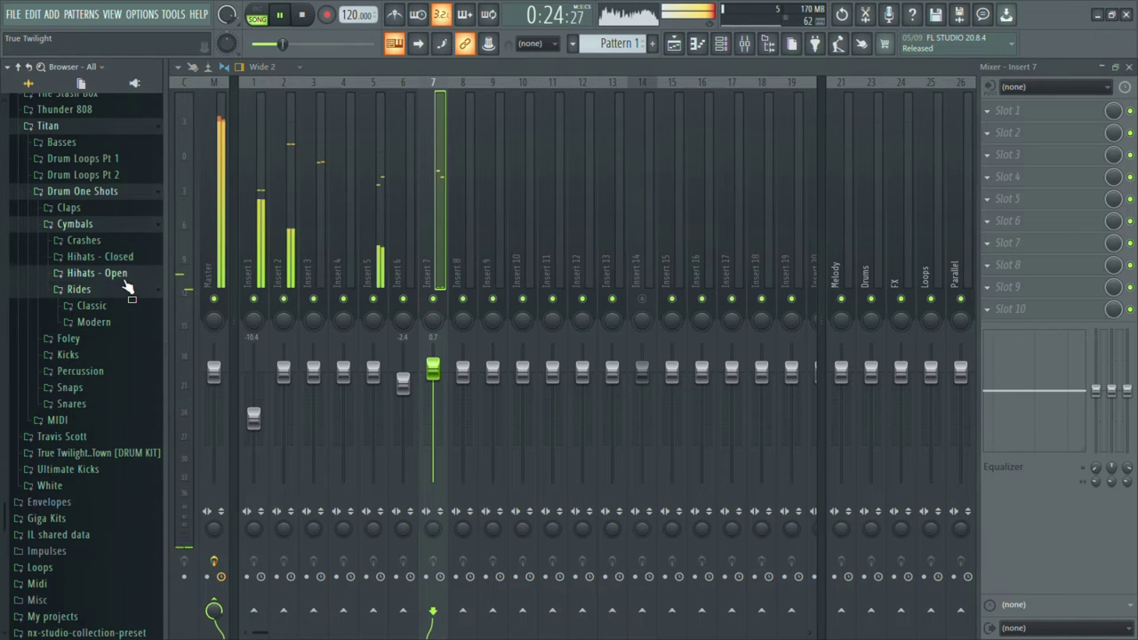
{"action": "left_click", "coordinate": [122, 248]}
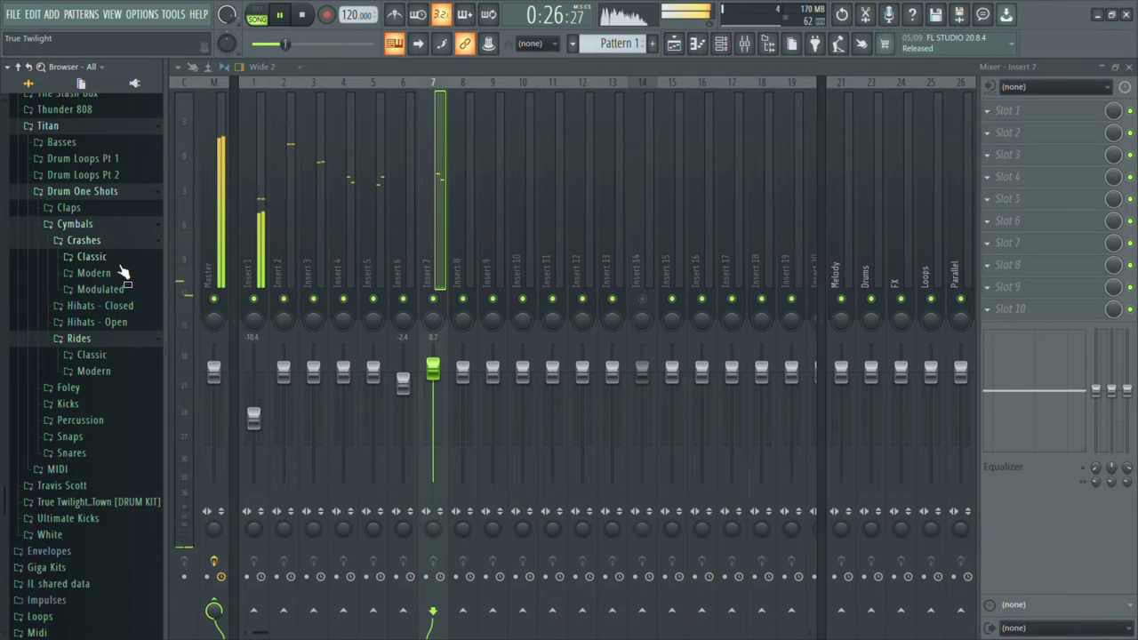
Load Modern Crash 4 from the Crashes folder as a new channel routed to mixer Insert 8 and show its piano roll.
{"action": "left_click", "coordinate": [93, 273]}
{"action": "left_click", "coordinate": [108, 573]}
{"action": "scroll", "coordinate": [112, 569], "scroll_direction": "down", "scroll_amount": 3}
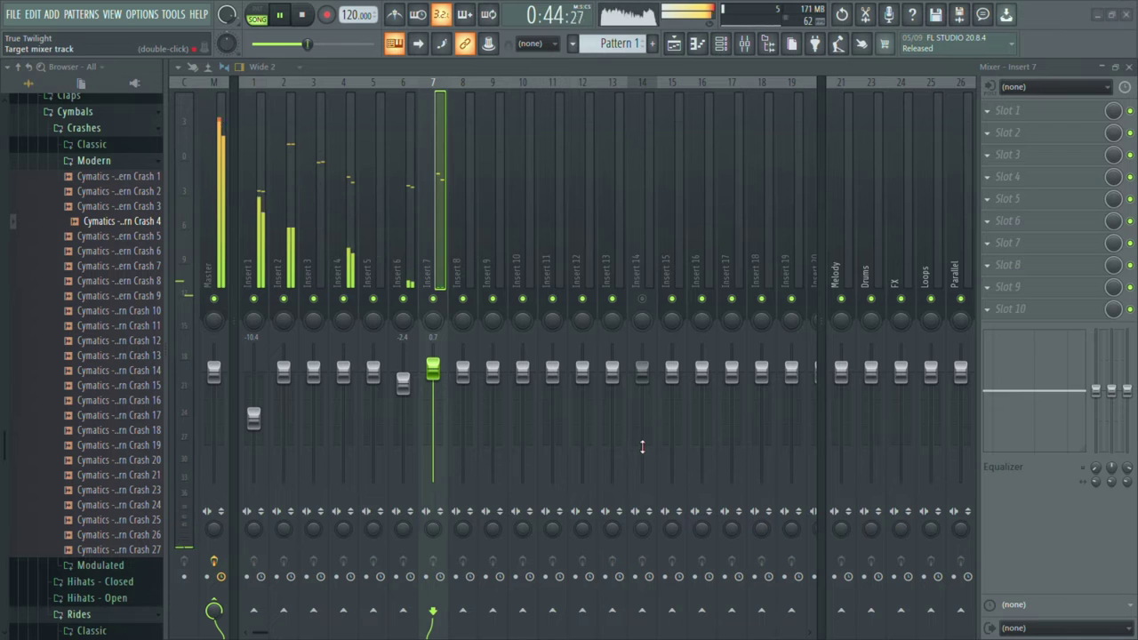
{"action": "left_click_drag", "start_coordinate": [643, 447], "coordinate": [643, 417]}
{"action": "key", "text": "F7"}
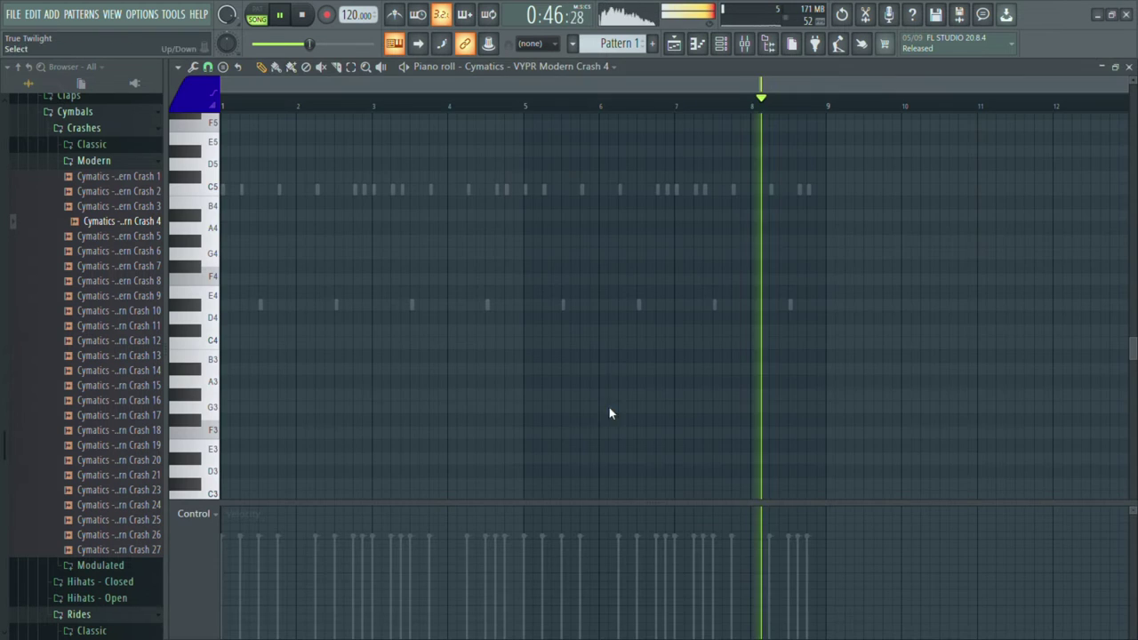
Place Modern Crash 4 notes on C5 at beat 1 of bars 1 and 5 and beat 2 of bars 2 and 6.
{"action": "left_click", "coordinate": [317, 190]}
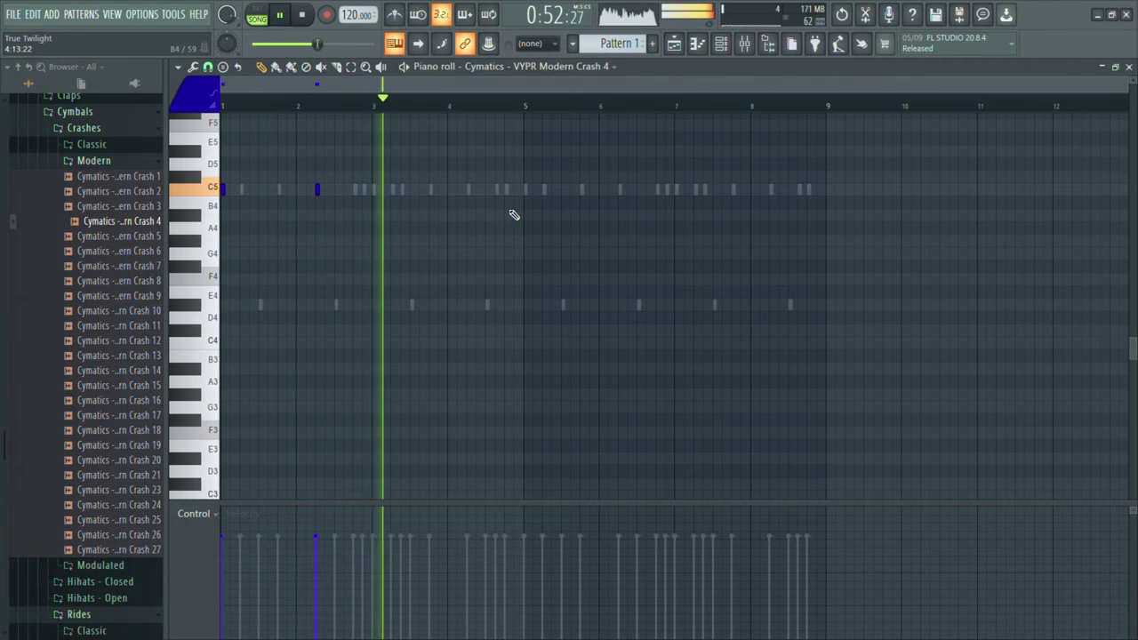
{"action": "left_click", "coordinate": [528, 192]}
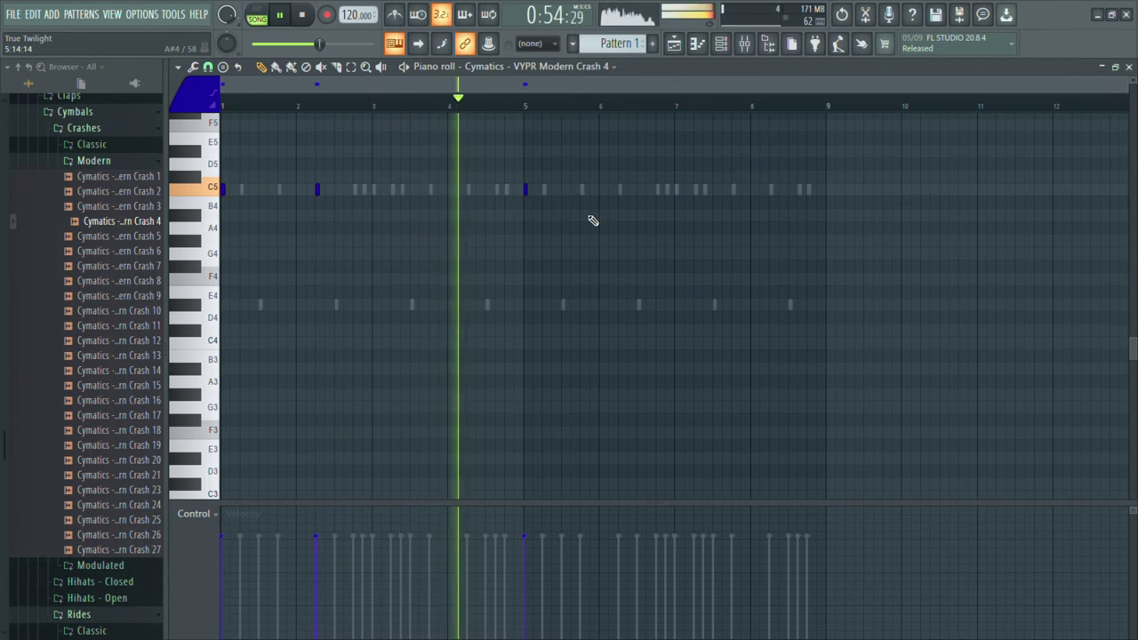
{"action": "left_click", "coordinate": [621, 192]}
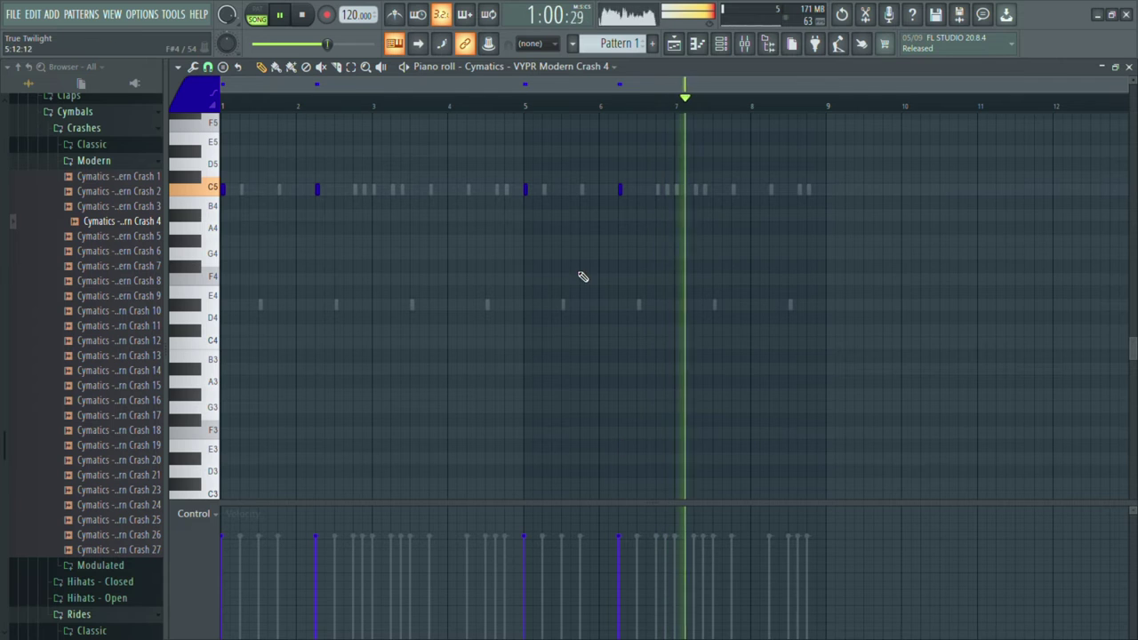
{"action": "right_click", "coordinate": [622, 190]}
{"action": "left_click", "coordinate": [623, 193]}
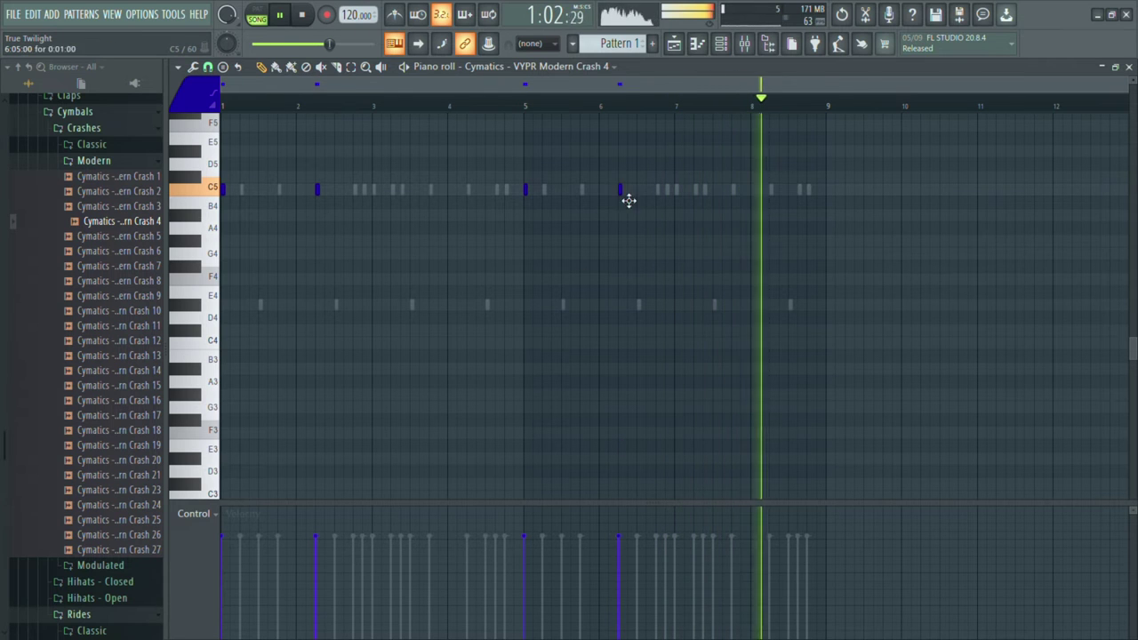
Lower the velocities of the crash notes in bars 2 and 6, then check the mixer and show the playlist.
{"action": "left_click", "coordinate": [619, 587]}
{"action": "left_click", "coordinate": [316, 589]}
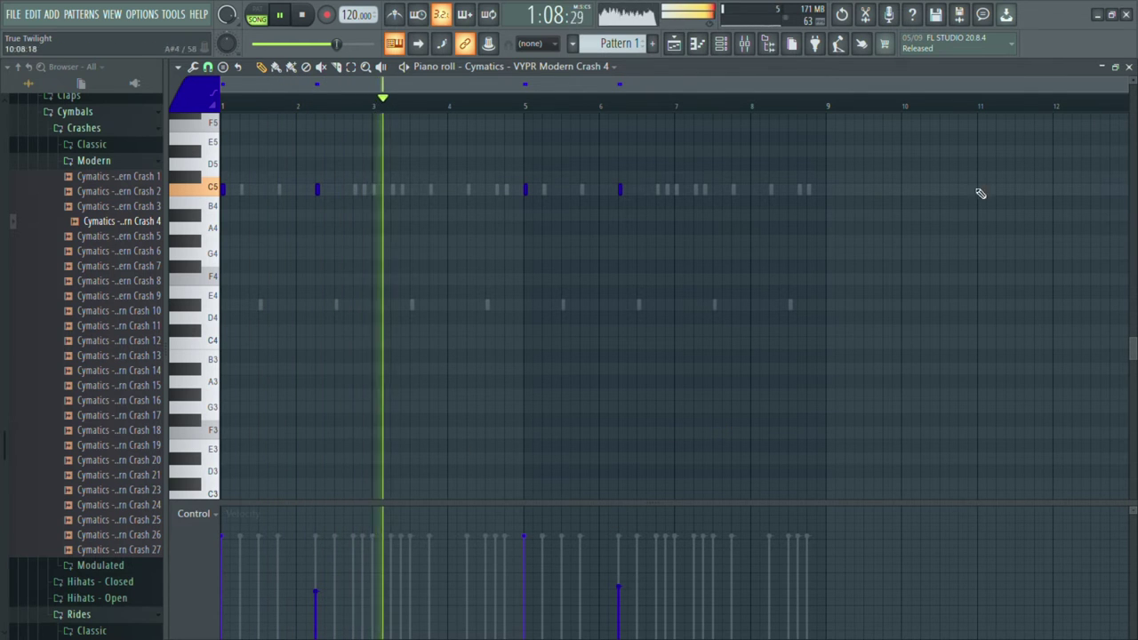
{"action": "key", "text": "F9"}
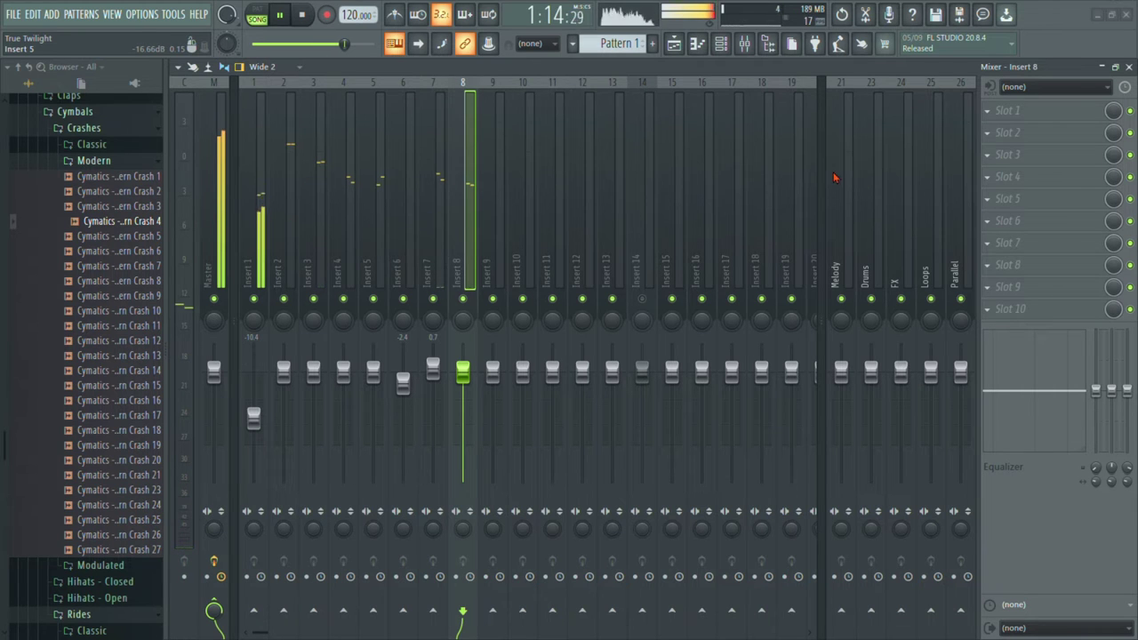
{"action": "key", "text": "F5"}
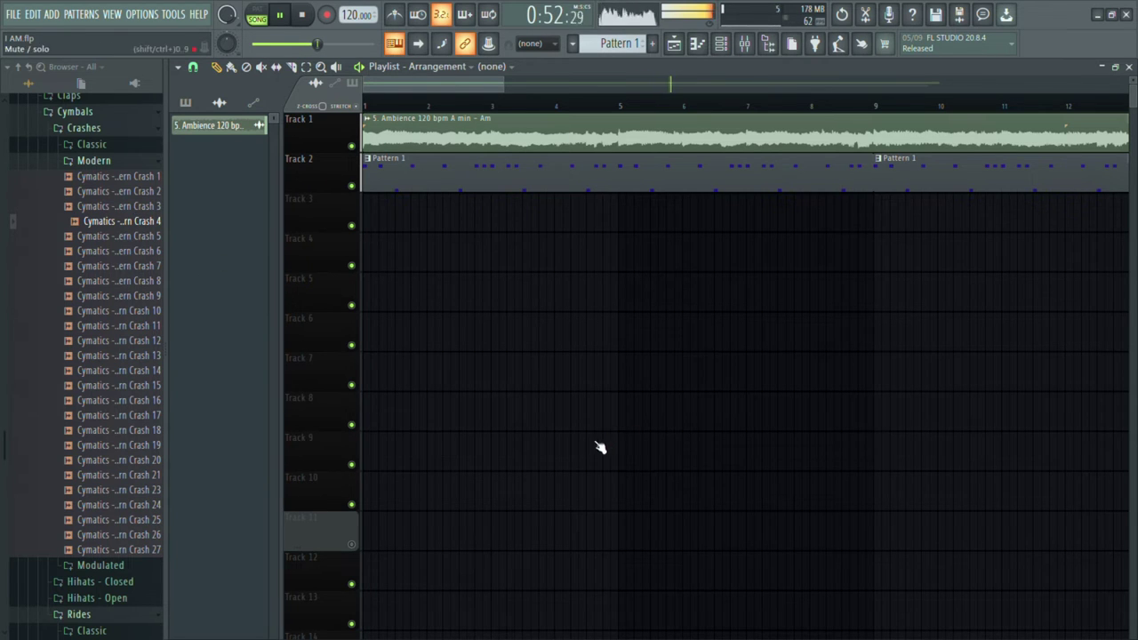
Audition Modern crashes such as Crash 16, collapse the Cymbals folder, and look through the Percussion subfolders.
{"action": "left_click", "coordinate": [94, 326]}
{"action": "scroll", "coordinate": [100, 349], "scroll_direction": "up", "scroll_amount": 2}
{"action": "left_click", "coordinate": [107, 436]}
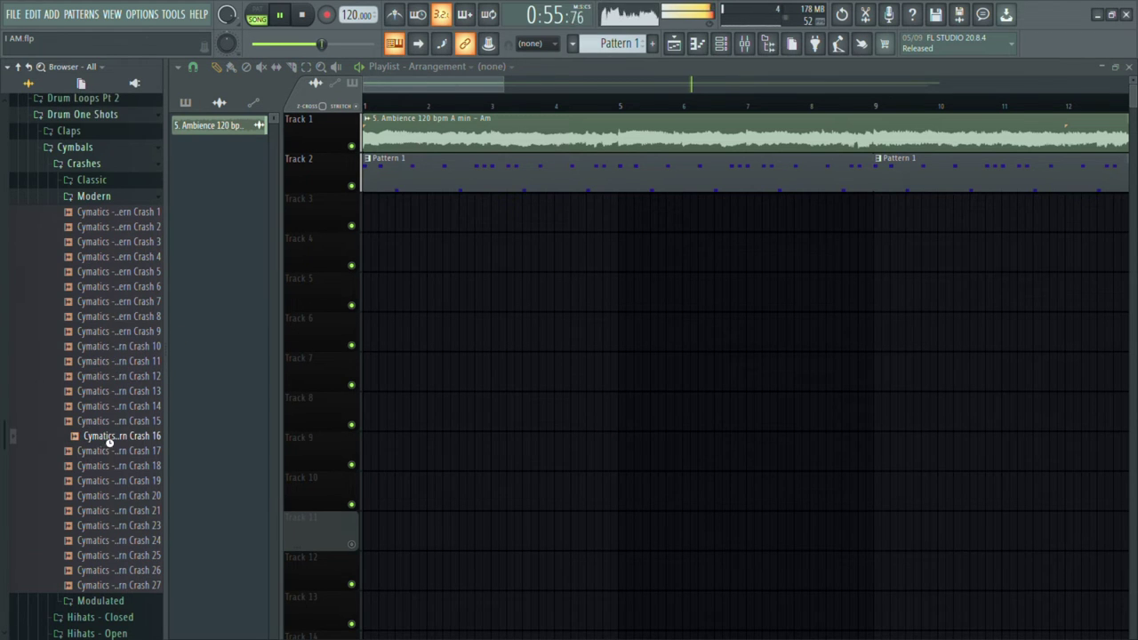
{"action": "left_click", "coordinate": [93, 197]}
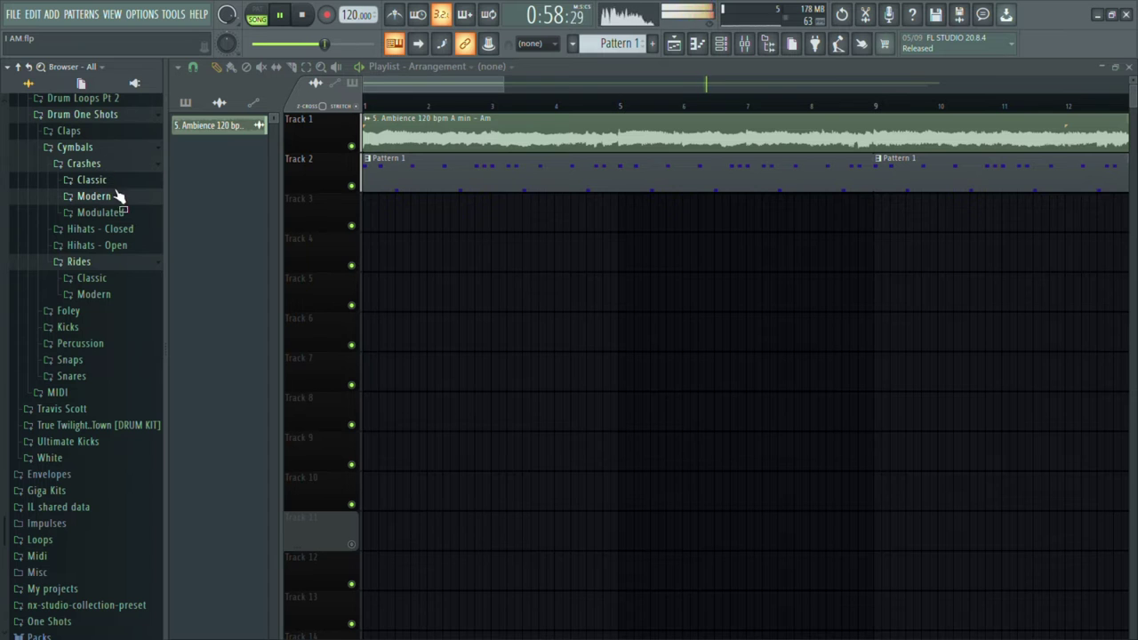
{"action": "left_click", "coordinate": [127, 149]}
{"action": "scroll", "coordinate": [127, 198], "scroll_direction": "up", "scroll_amount": 2}
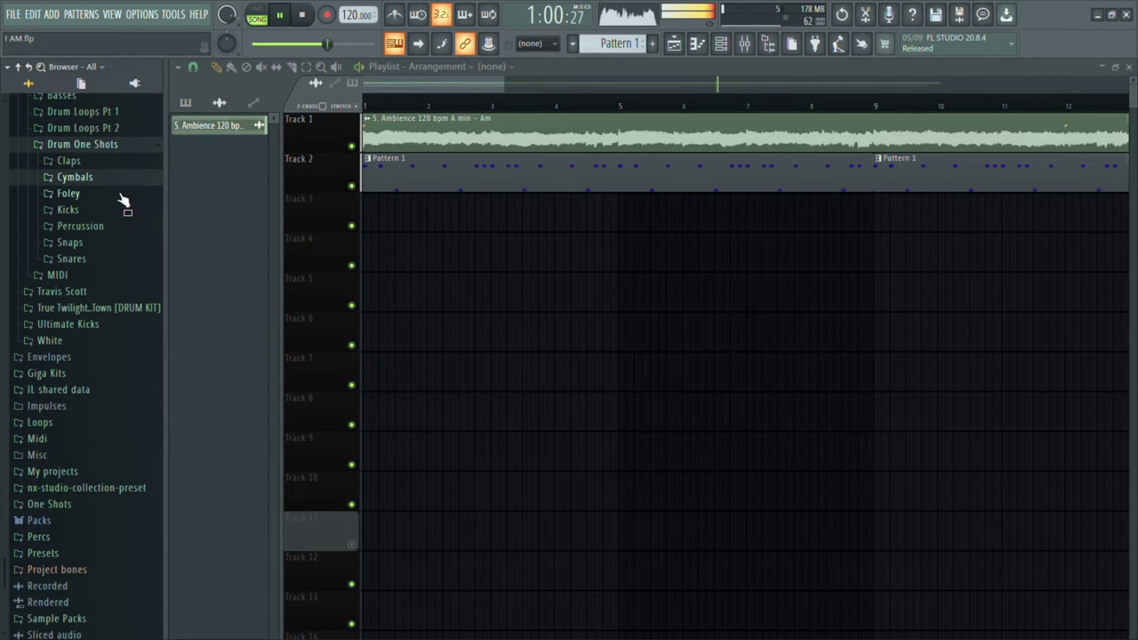
{"action": "left_click", "coordinate": [82, 226]}
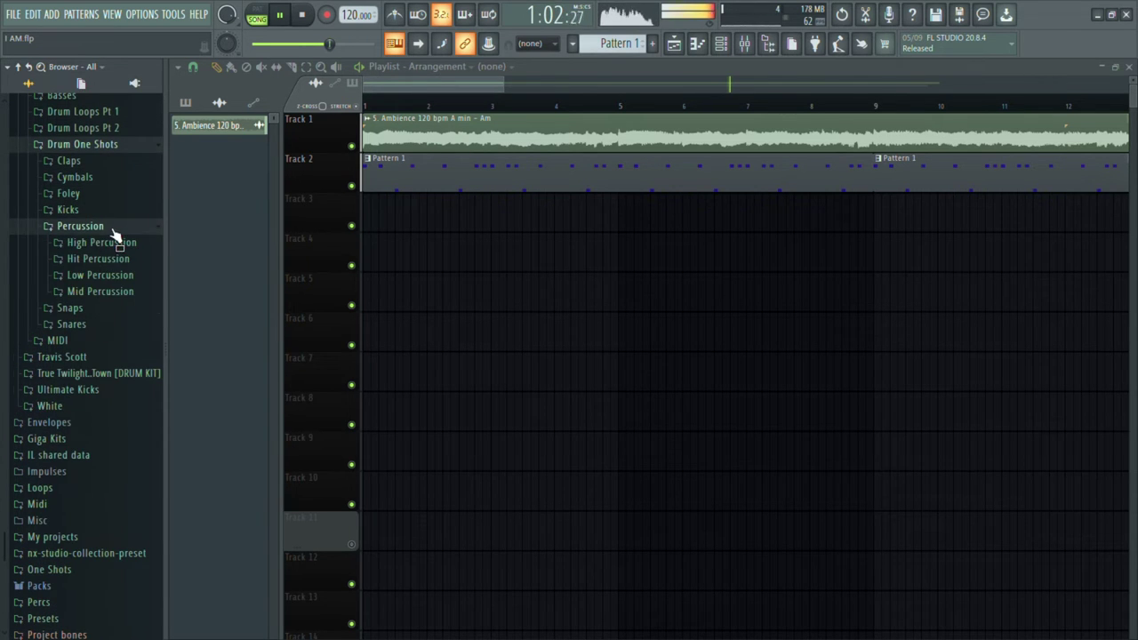
{"action": "left_click", "coordinate": [105, 226]}
Open the 90s Snares folder in the Titan drum one-shots and audition Snare 3 and Snare 2.
{"action": "left_click", "coordinate": [98, 259]}
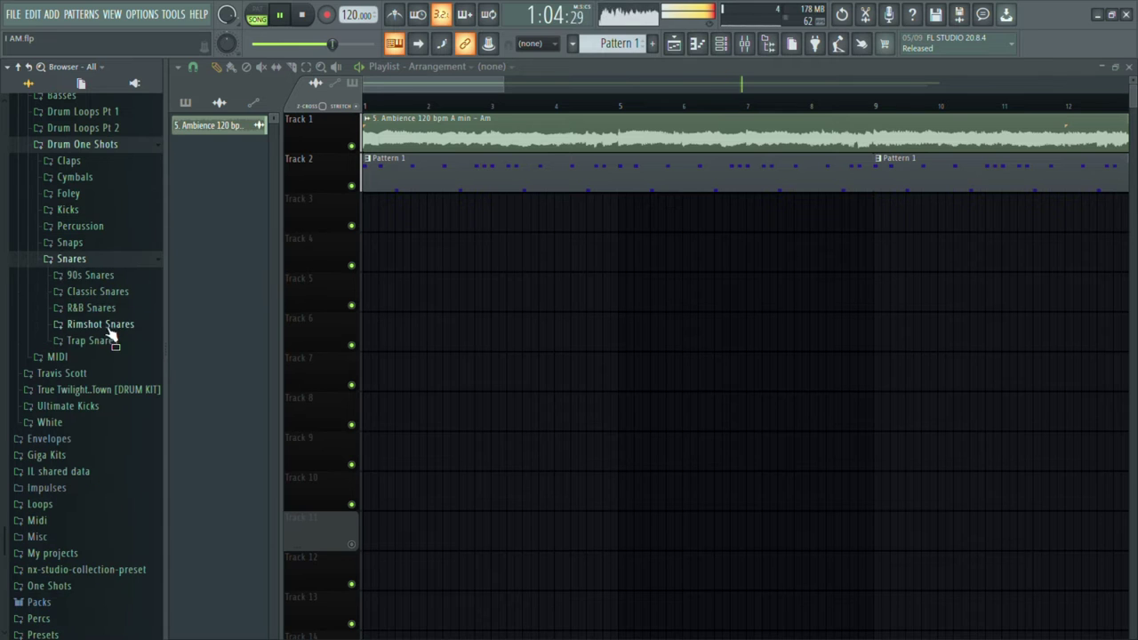
{"action": "left_click", "coordinate": [120, 275]}
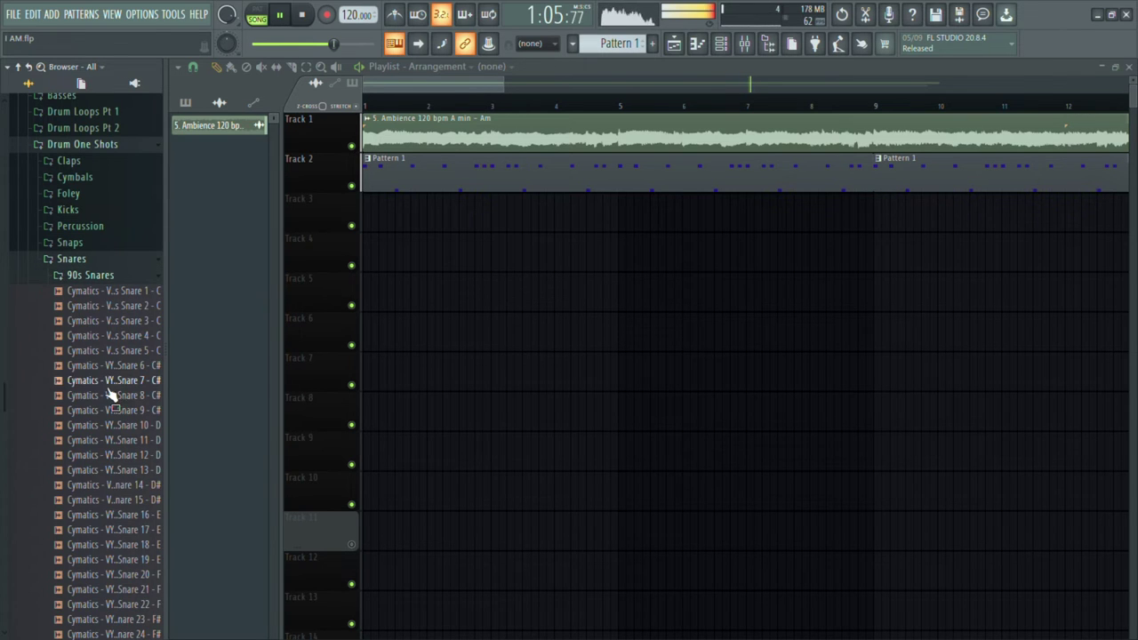
{"action": "left_click", "coordinate": [115, 324]}
{"action": "scroll", "coordinate": [119, 329], "scroll_direction": "up", "scroll_amount": 6}
{"action": "scroll", "coordinate": [117, 534], "scroll_direction": "down", "scroll_amount": 3}
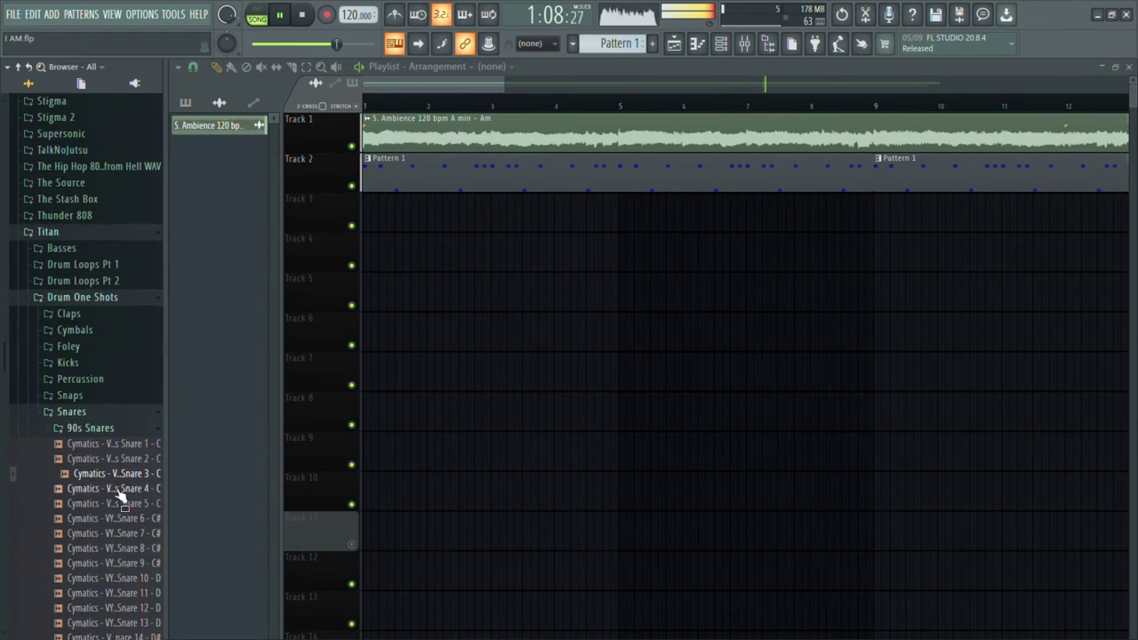
{"action": "scroll", "coordinate": [113, 473], "scroll_direction": "down", "scroll_amount": 2}
{"action": "left_click", "coordinate": [122, 359]}
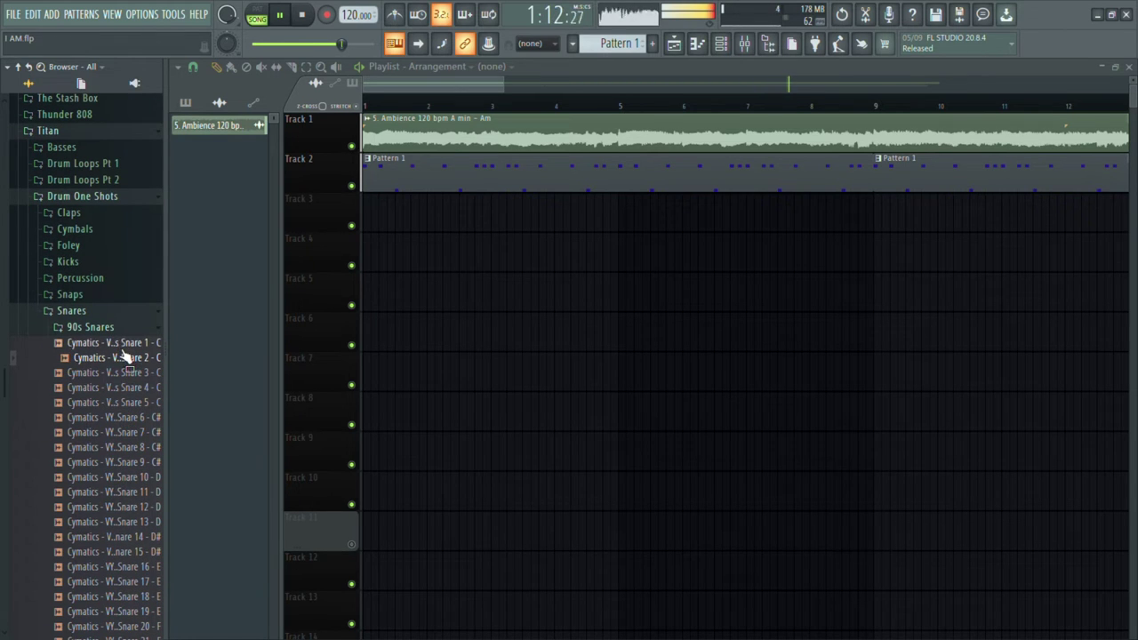
Load 90s Snare 2 as a new channel routed to mixer Insert 9 and show its piano roll.
{"action": "left_click_drag", "start_coordinate": [125, 356], "coordinate": [130, 360]}
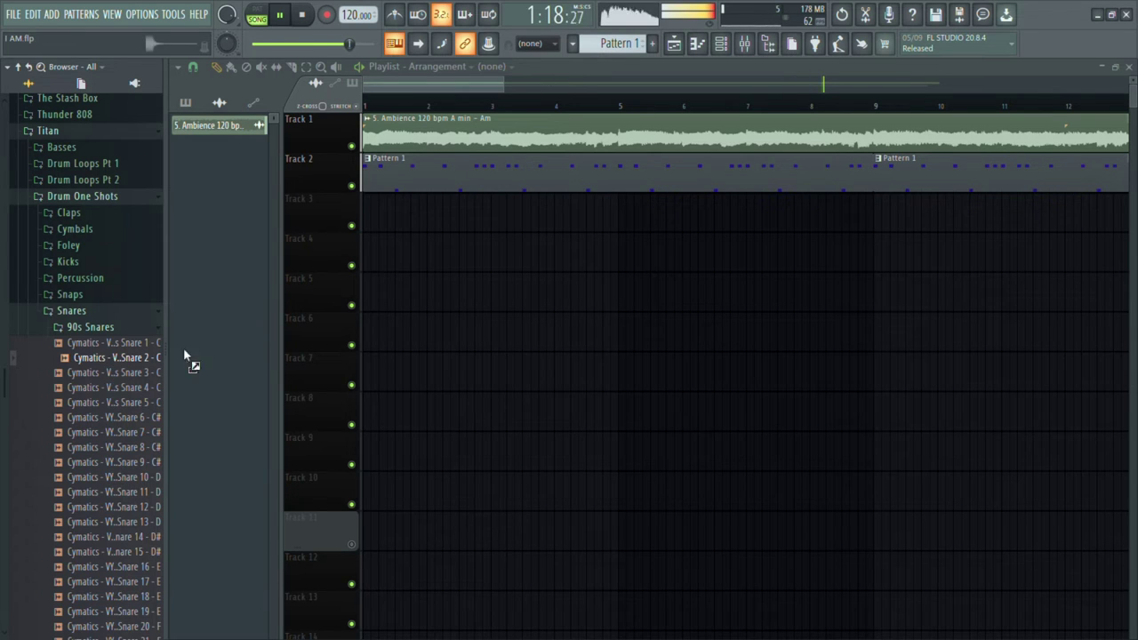
{"action": "left_click_drag", "start_coordinate": [184, 353], "coordinate": [645, 471]}
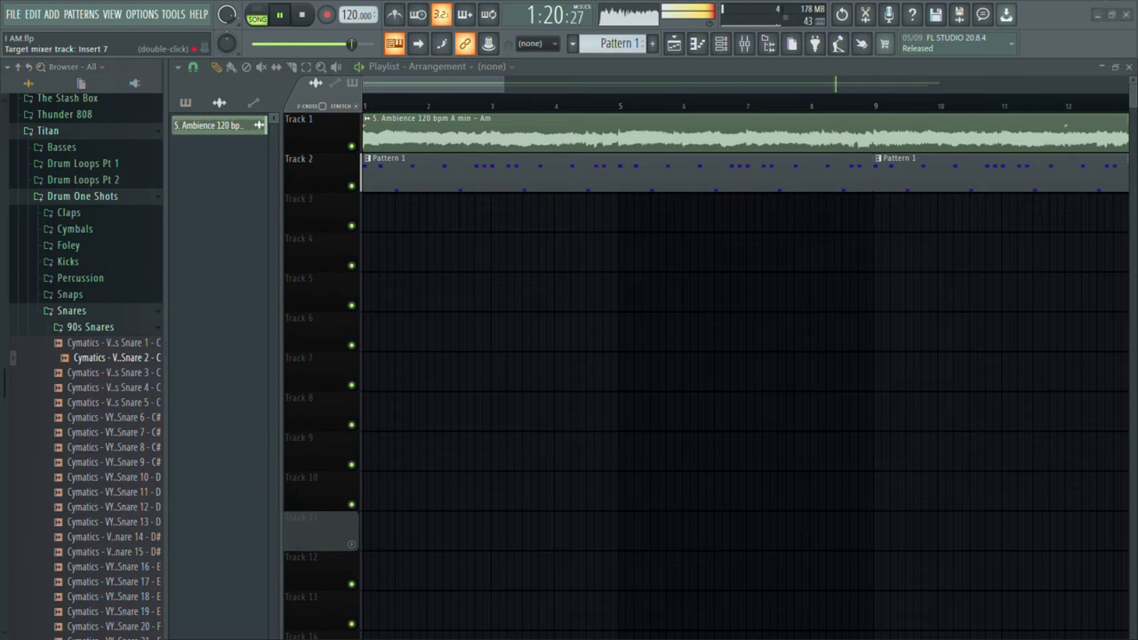
{"action": "key", "text": "F7"}
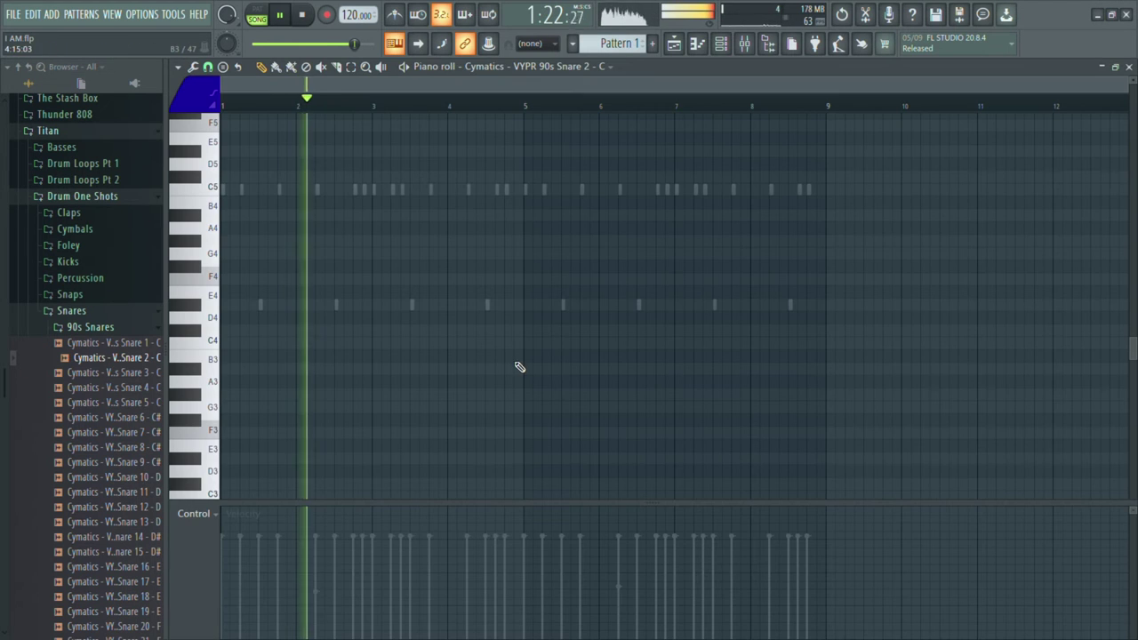
Place 90s Snare 2 notes on C5 half a beat after beat 4 in bars 3 and 7.
{"action": "scroll", "coordinate": [386, 189], "scroll_direction": "up", "scroll_amount": 2, "text": "ctrl"}
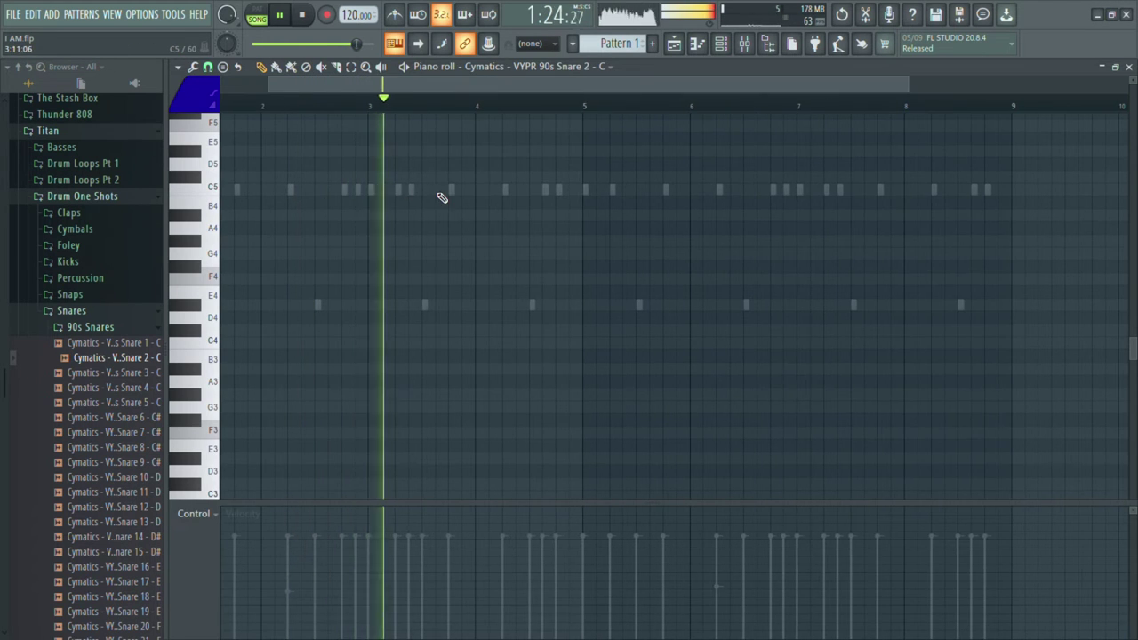
{"action": "left_click", "coordinate": [464, 189]}
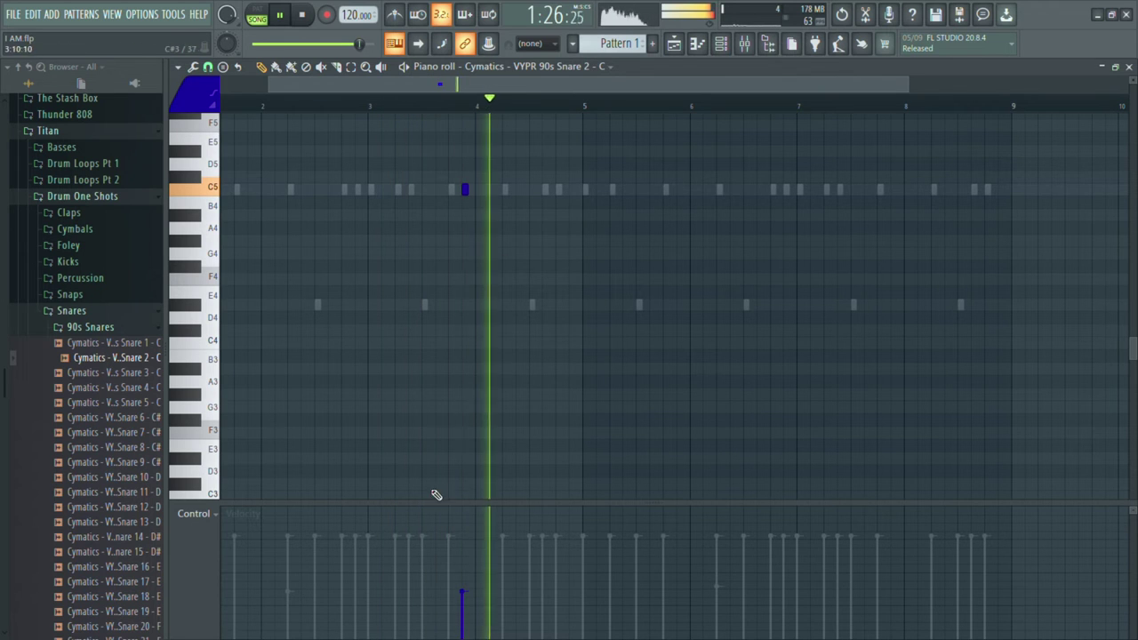
{"action": "key", "text": "space"}
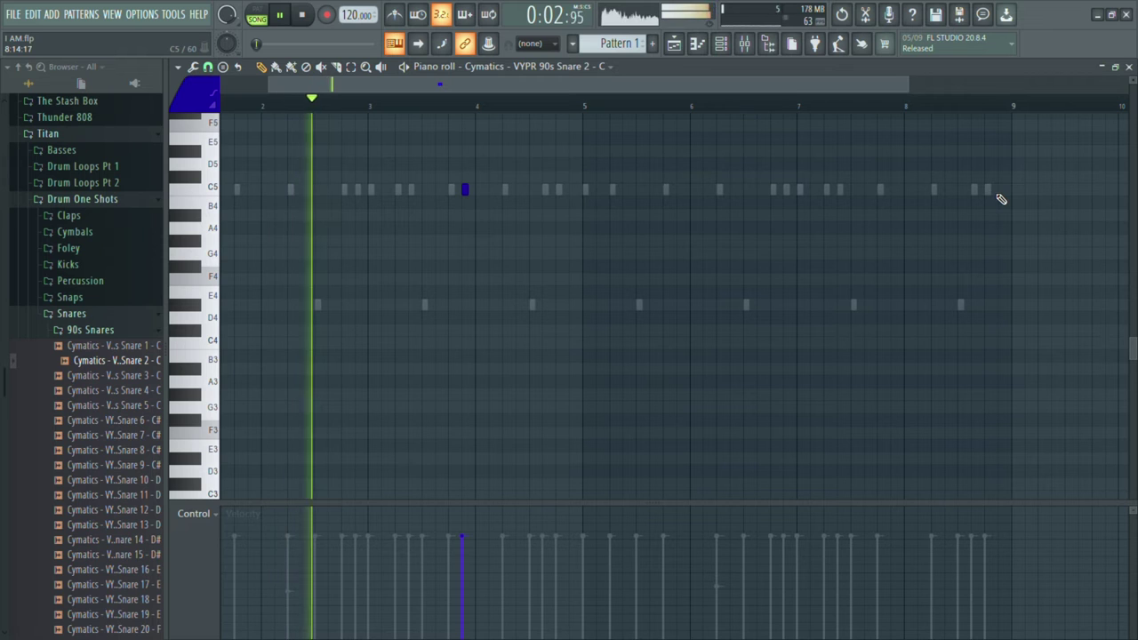
{"action": "left_click", "coordinate": [893, 190]}
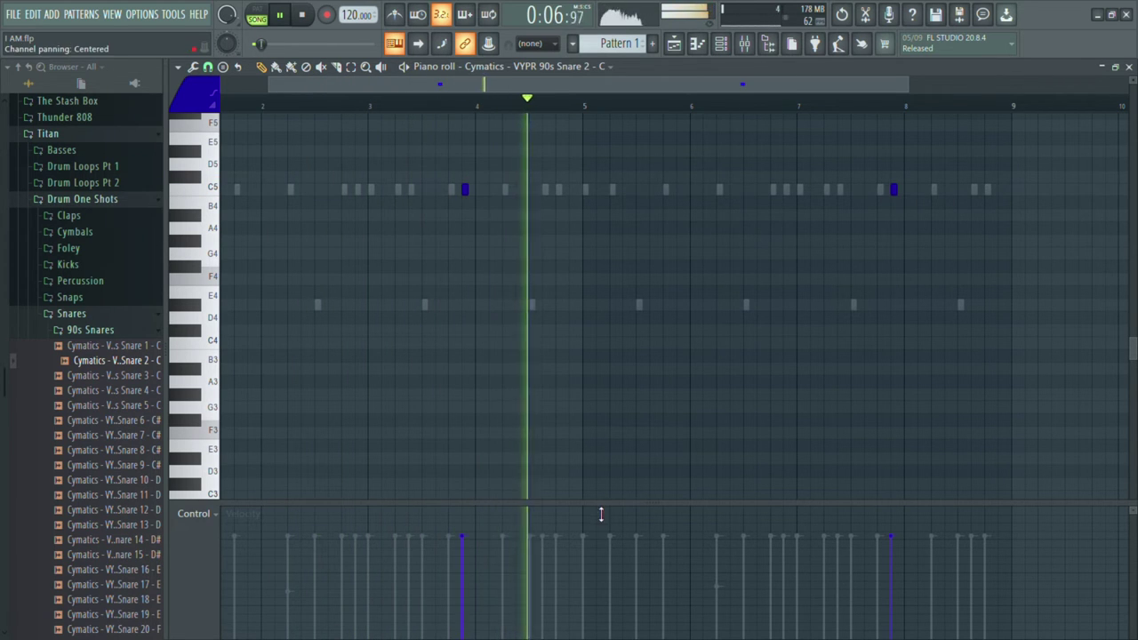
Set the Insert 9 mixer volume to -12.4 dB and collapse the Snares folder.
{"action": "left_click", "coordinate": [720, 43]}
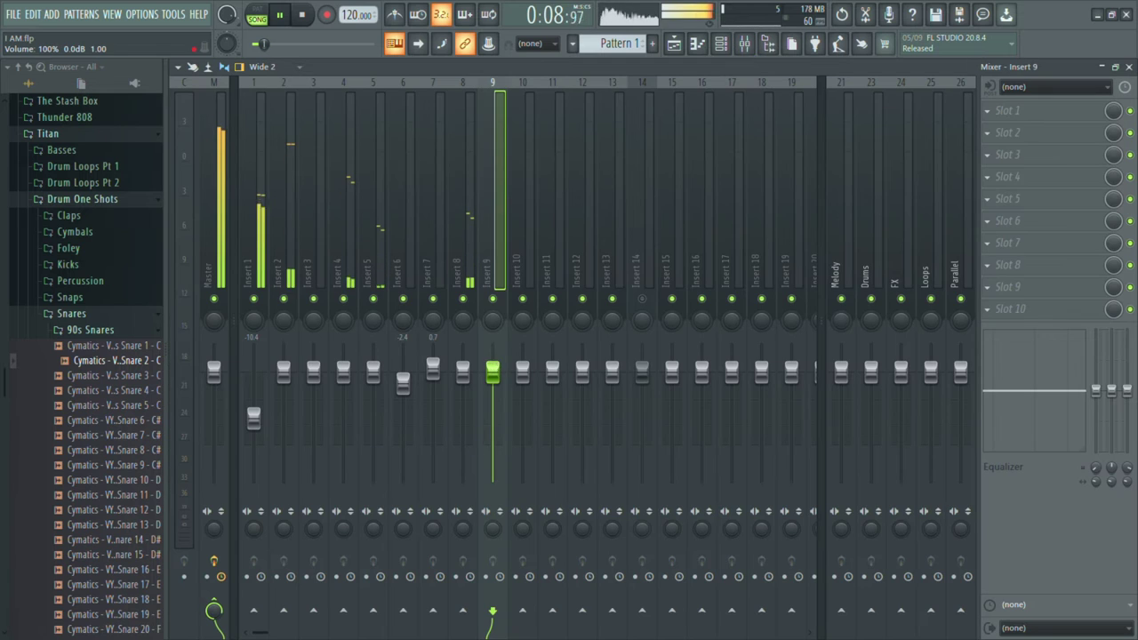
{"action": "left_click_drag", "start_coordinate": [493, 372], "coordinate": [492, 434]}
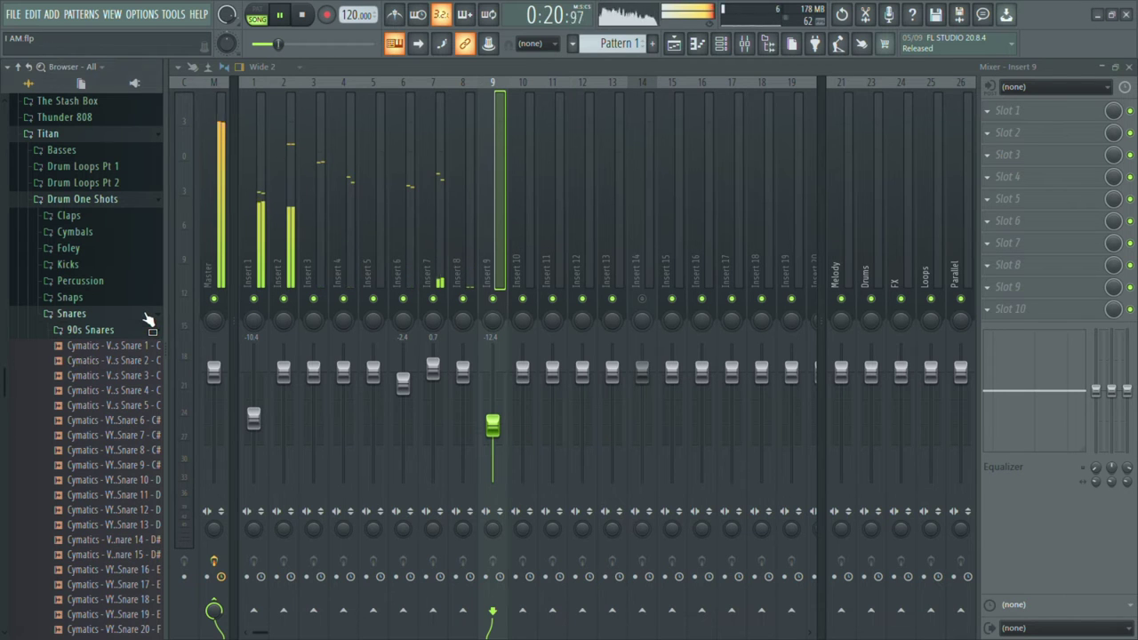
{"action": "left_click", "coordinate": [149, 315]}
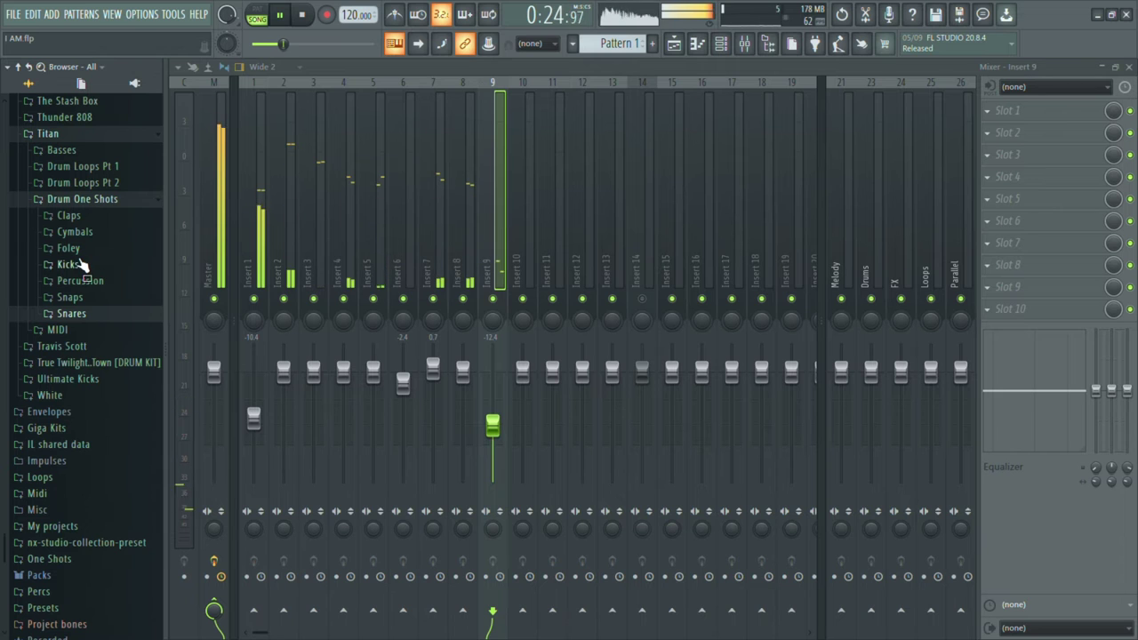
Browse the Kicks and Foley folders and open the Classic folder of closed hihats among the Titan kit's cymbals.
{"action": "left_click", "coordinate": [70, 265]}
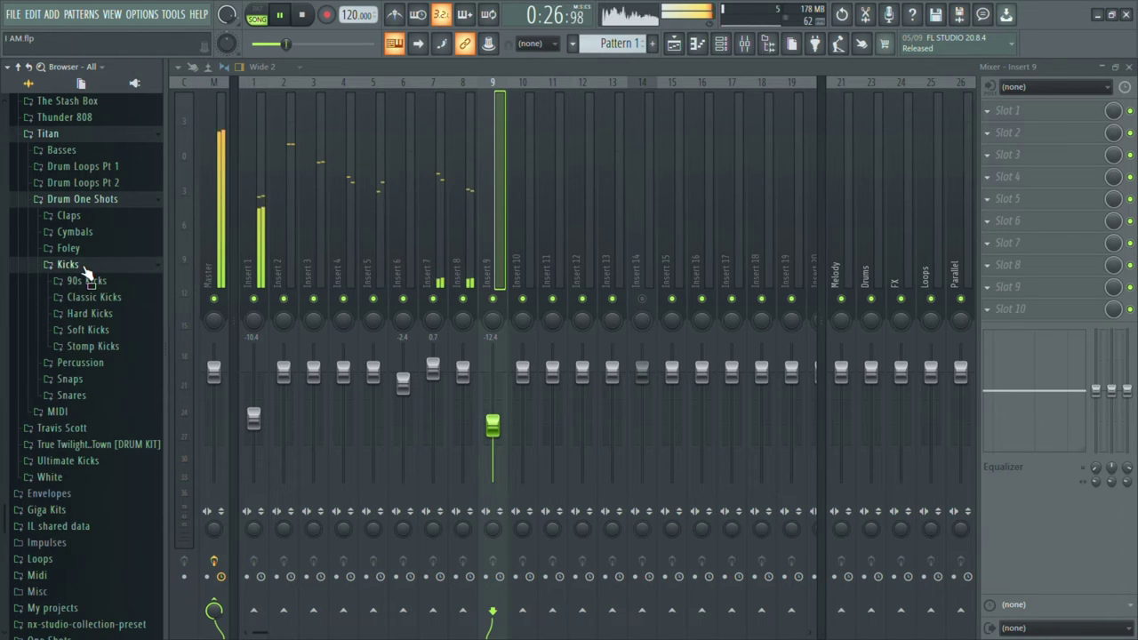
{"action": "left_click", "coordinate": [69, 265]}
{"action": "left_click", "coordinate": [70, 265]}
{"action": "left_click", "coordinate": [71, 265]}
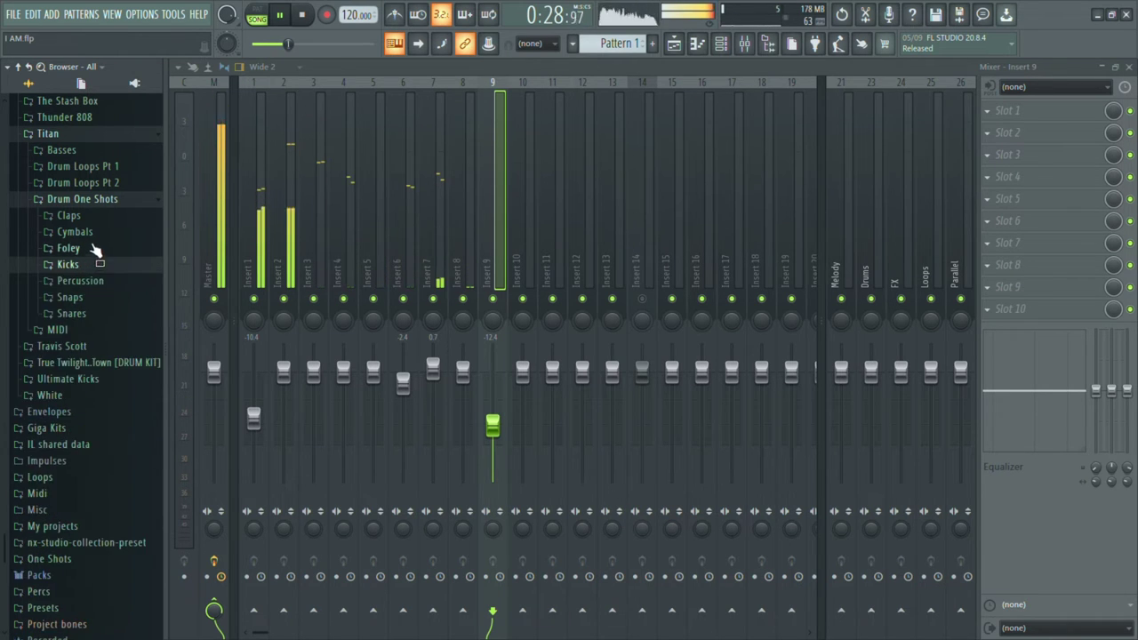
{"action": "left_click", "coordinate": [68, 248]}
{"action": "left_click", "coordinate": [75, 232]}
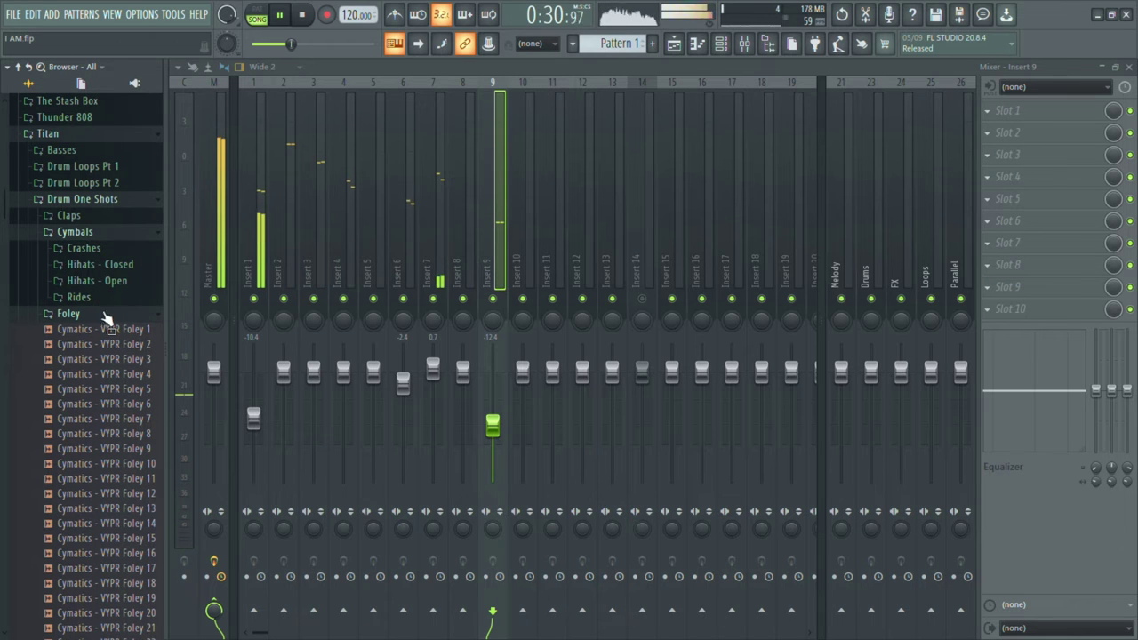
{"action": "left_click", "coordinate": [104, 316]}
{"action": "left_click", "coordinate": [100, 264]}
{"action": "left_click", "coordinate": [98, 280]}
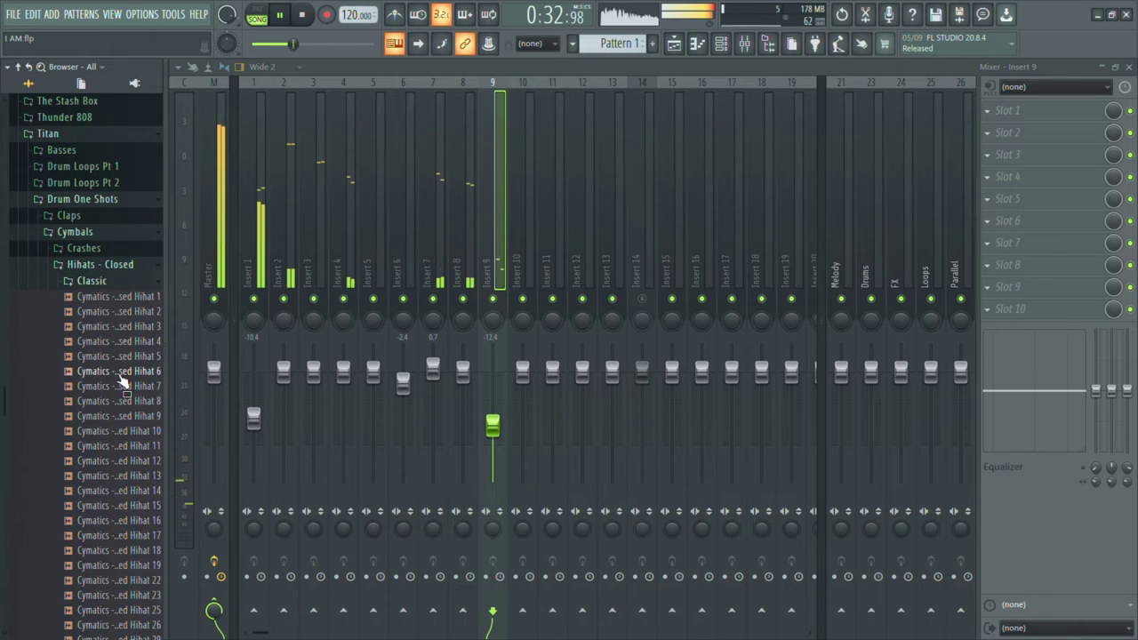
Audition closed hihat samples throughout the Titan kit's Classic folder, finishing on Hihat 11.
{"action": "left_click", "coordinate": [114, 432]}
{"action": "left_click", "coordinate": [112, 503]}
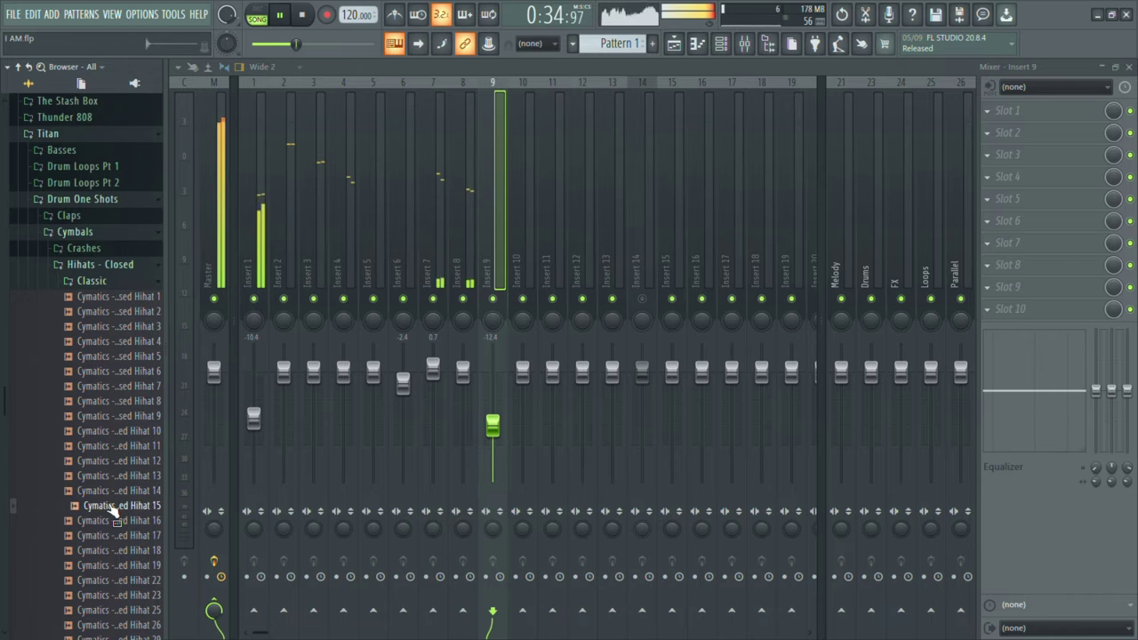
{"action": "scroll", "coordinate": [112, 503], "scroll_direction": "down", "scroll_amount": 2}
{"action": "left_click", "coordinate": [113, 494]}
{"action": "left_click", "coordinate": [114, 523]}
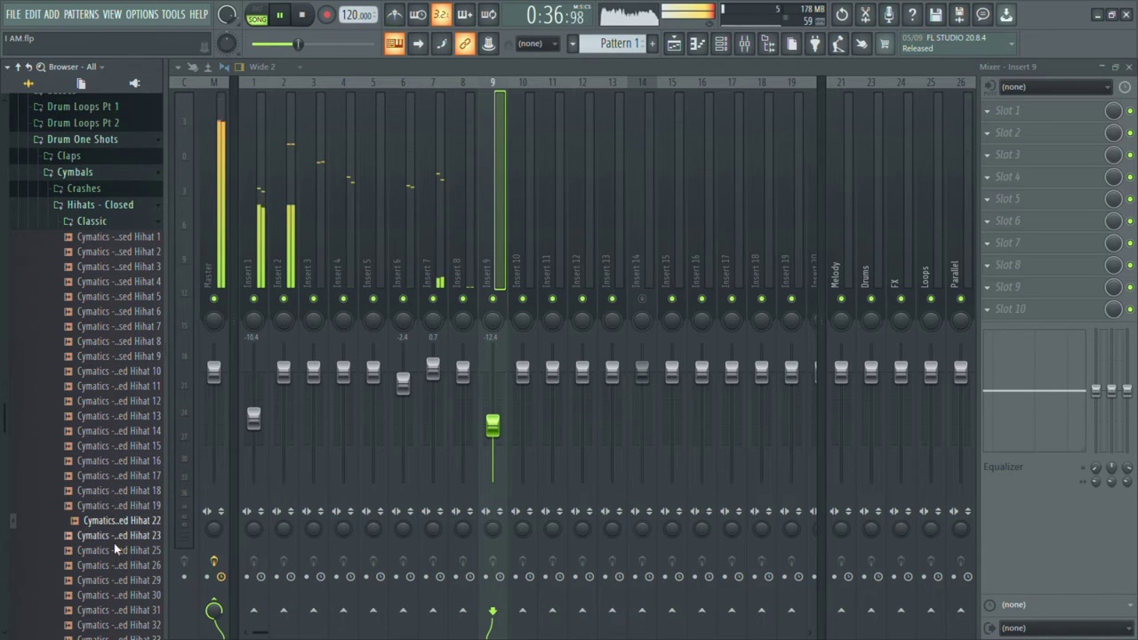
{"action": "scroll", "coordinate": [113, 534], "scroll_direction": "down", "scroll_amount": 5}
{"action": "left_click", "coordinate": [138, 445]}
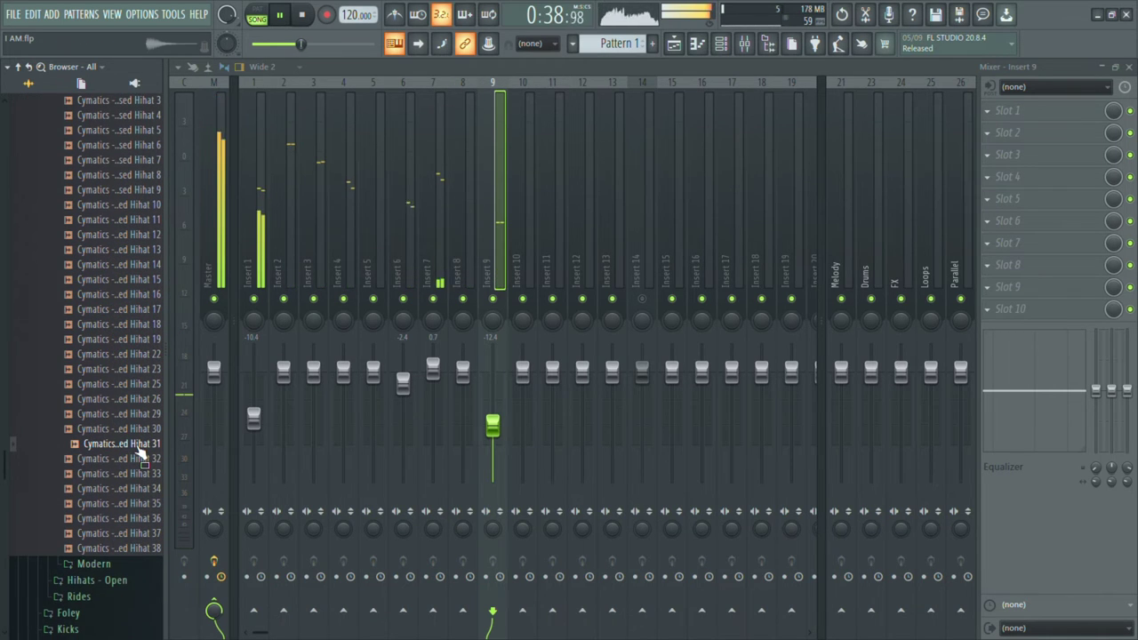
{"action": "left_click", "coordinate": [128, 475]}
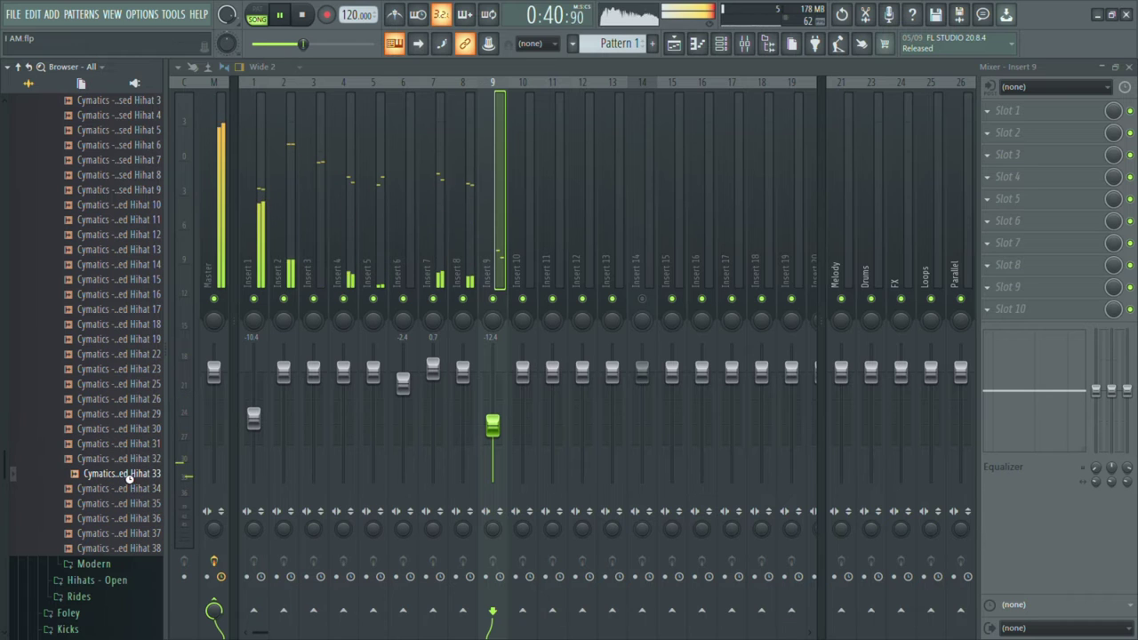
{"action": "left_click", "coordinate": [133, 519]}
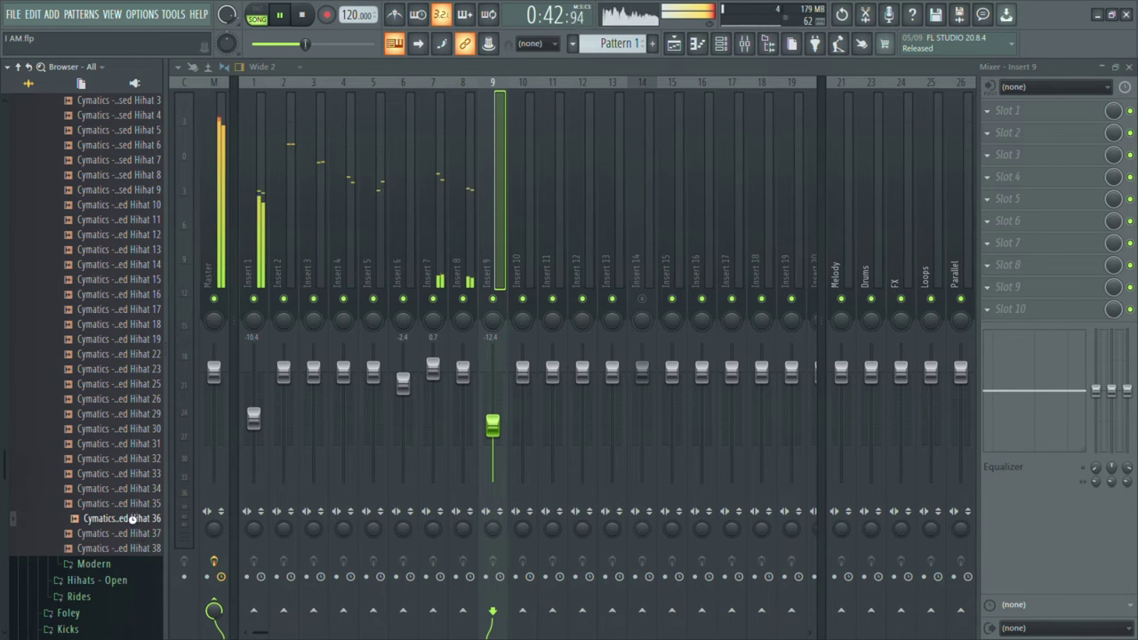
{"action": "left_click", "coordinate": [135, 534]}
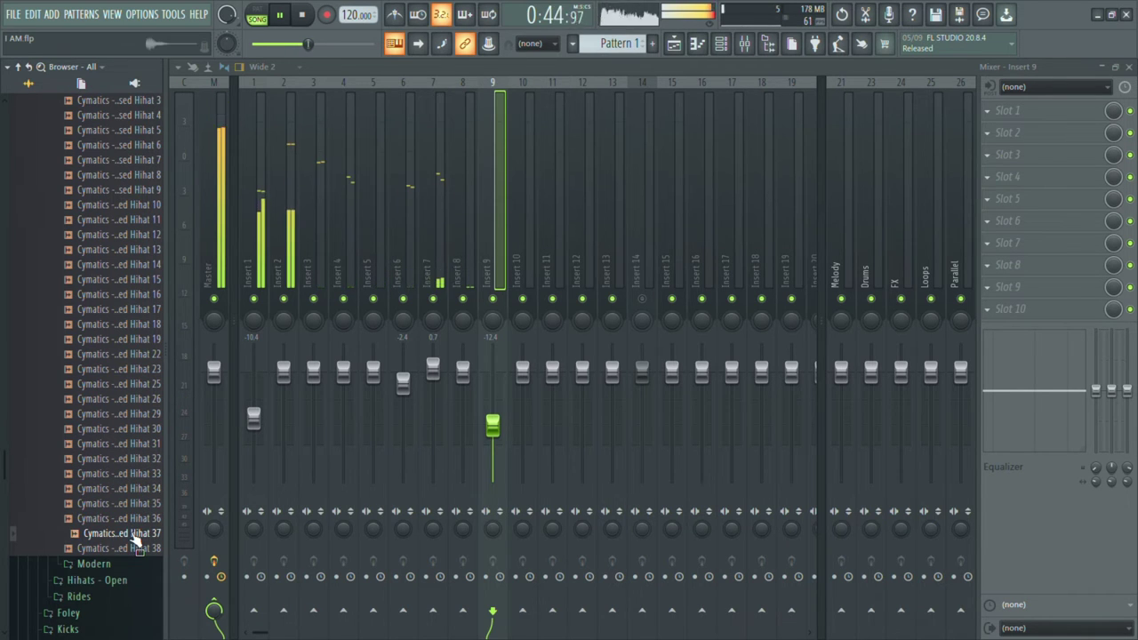
{"action": "left_click", "coordinate": [137, 549]}
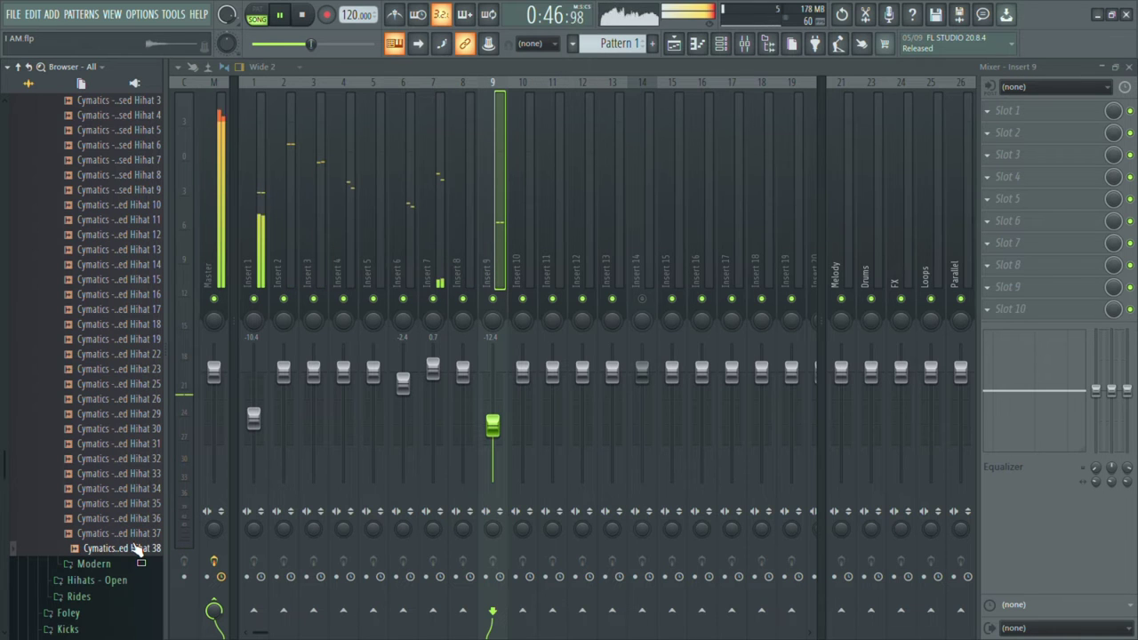
{"action": "left_click", "coordinate": [134, 264]}
{"action": "left_click", "coordinate": [138, 234]}
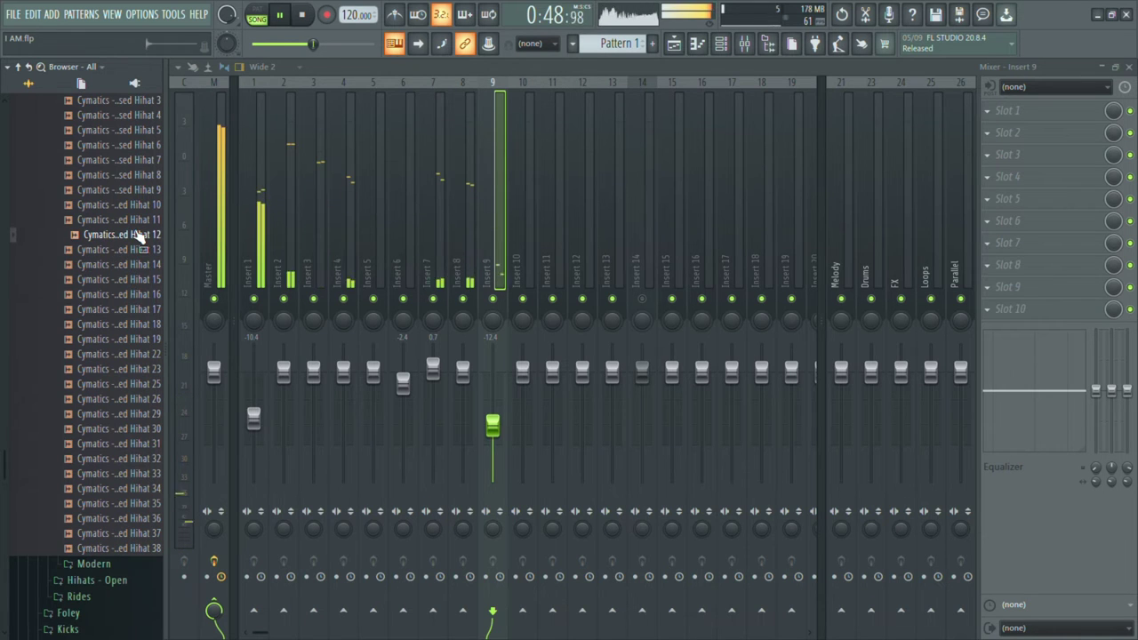
{"action": "left_click", "coordinate": [139, 221]}
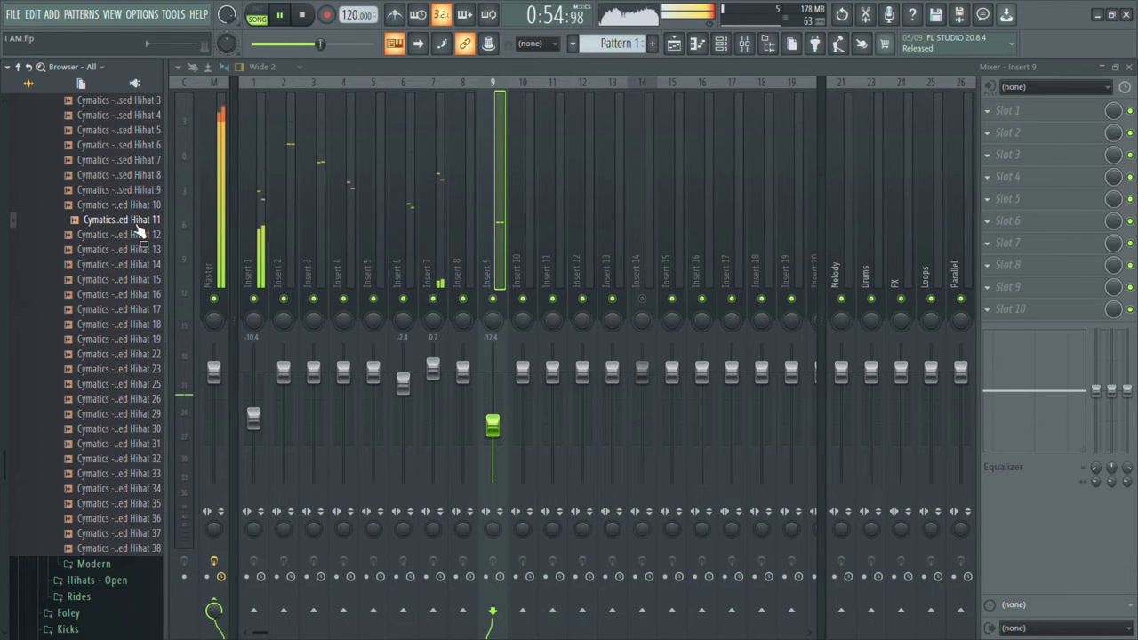
Load Classic Closed Hihat 11 as a steady eighth-note channel on mixer Insert 10 and set its volume to -5.8 dB.
{"action": "left_click_drag", "start_coordinate": [137, 227], "coordinate": [645, 466]}
{"action": "left_click", "coordinate": [523, 214]}
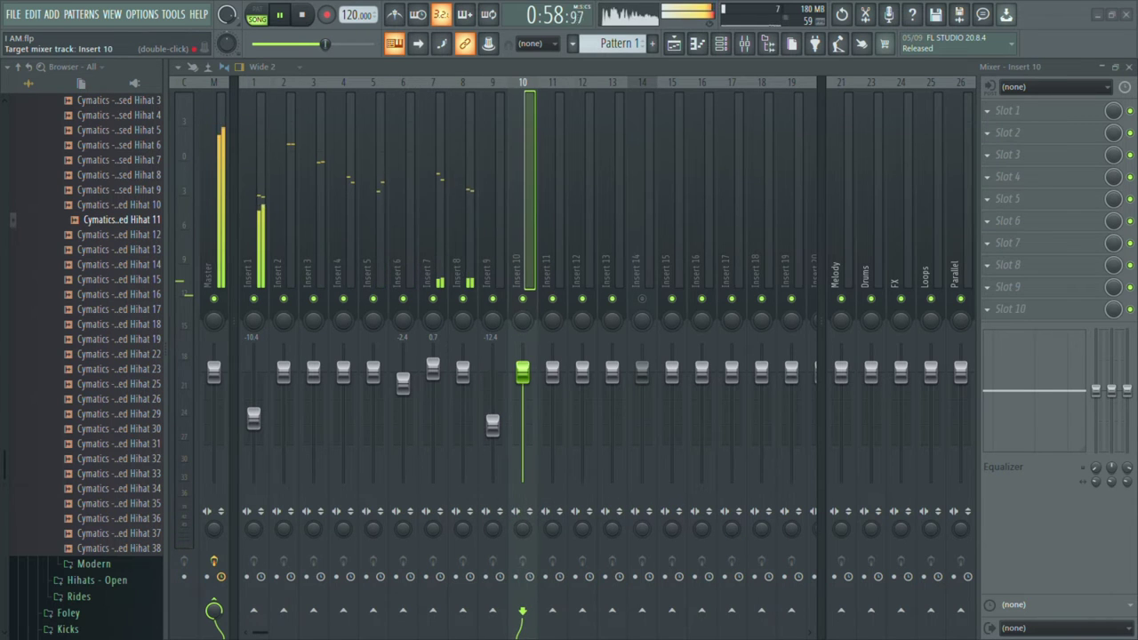
{"action": "left_click_drag", "start_coordinate": [552, 387], "coordinate": [596, 425]}
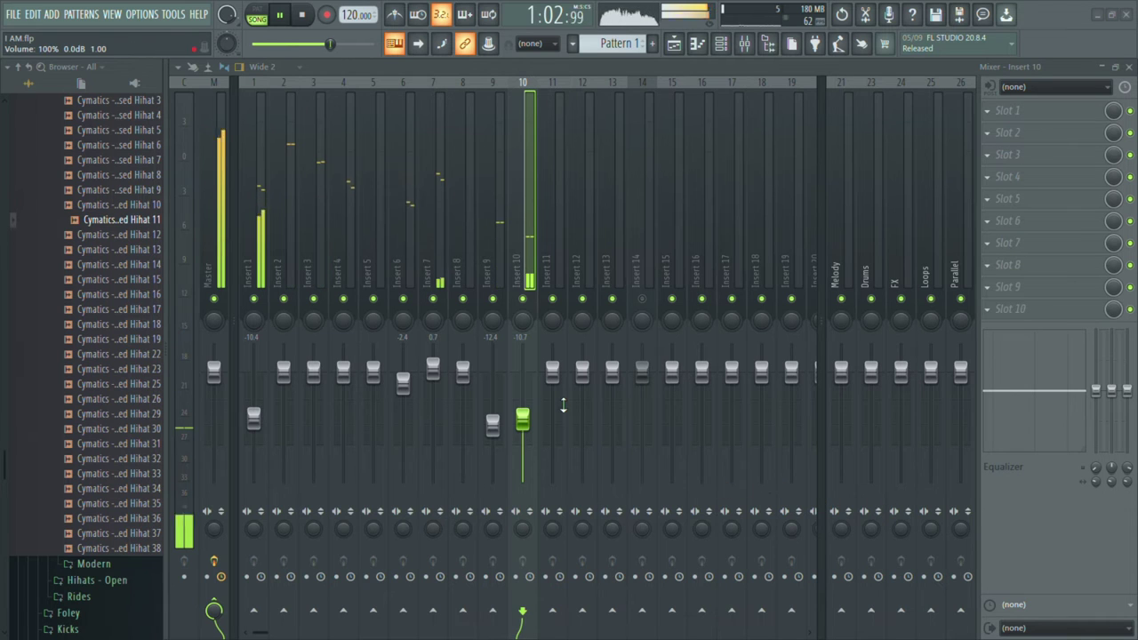
{"action": "left_click_drag", "start_coordinate": [525, 408], "coordinate": [529, 405]}
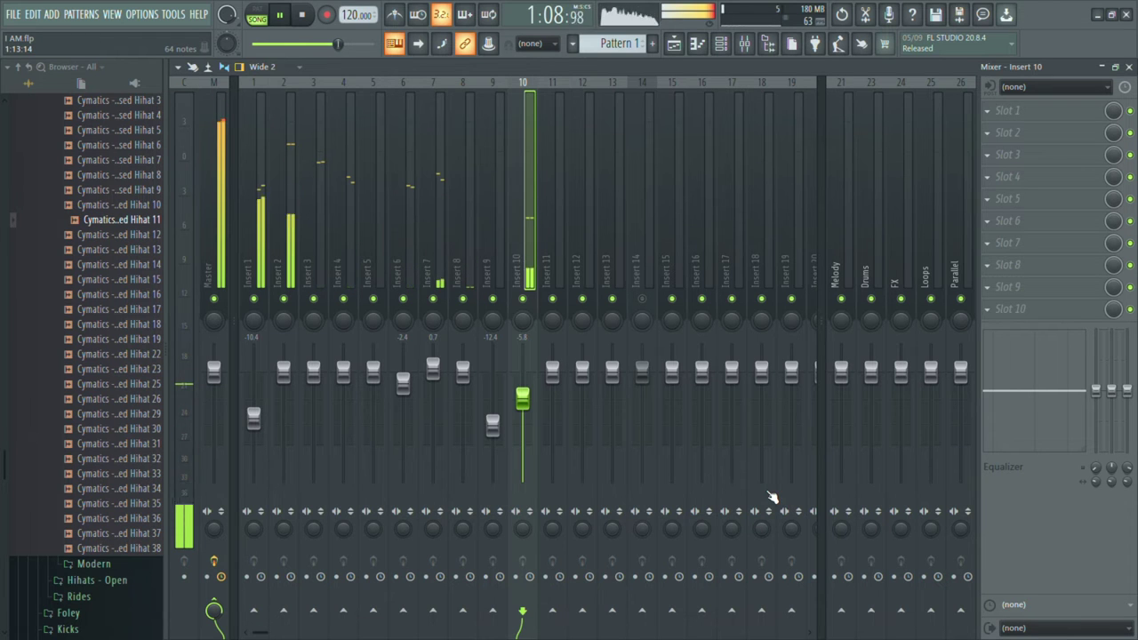
Slightly lower the velocities of scattered Closed Hihat 11 notes across all eight bars to vary the hits.
{"action": "key", "text": "F7"}
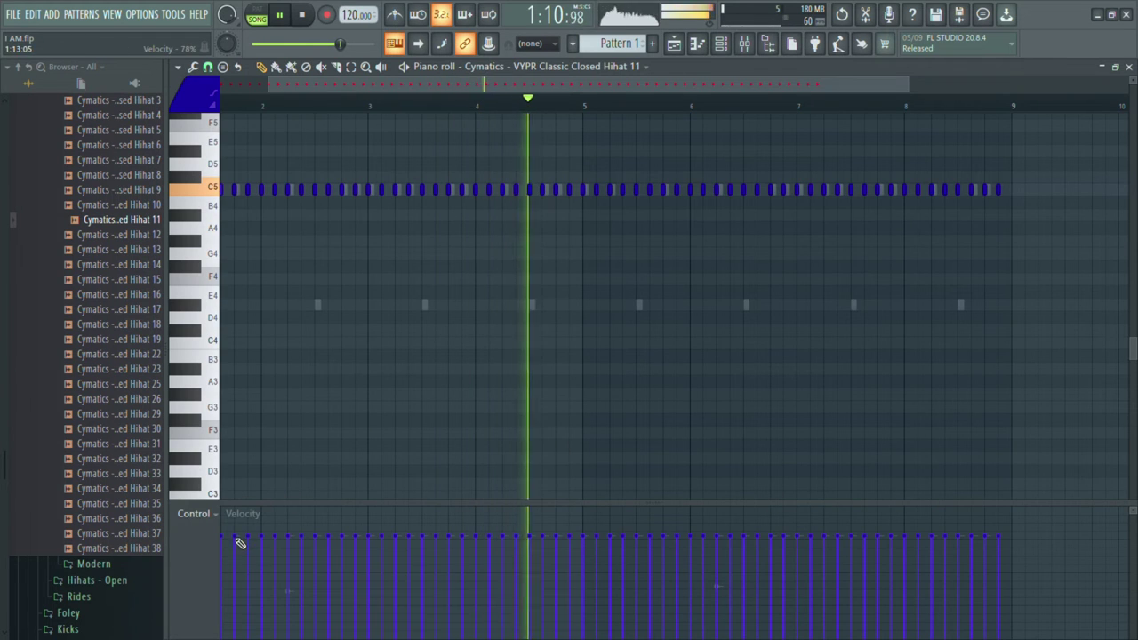
{"action": "key", "text": "space"}
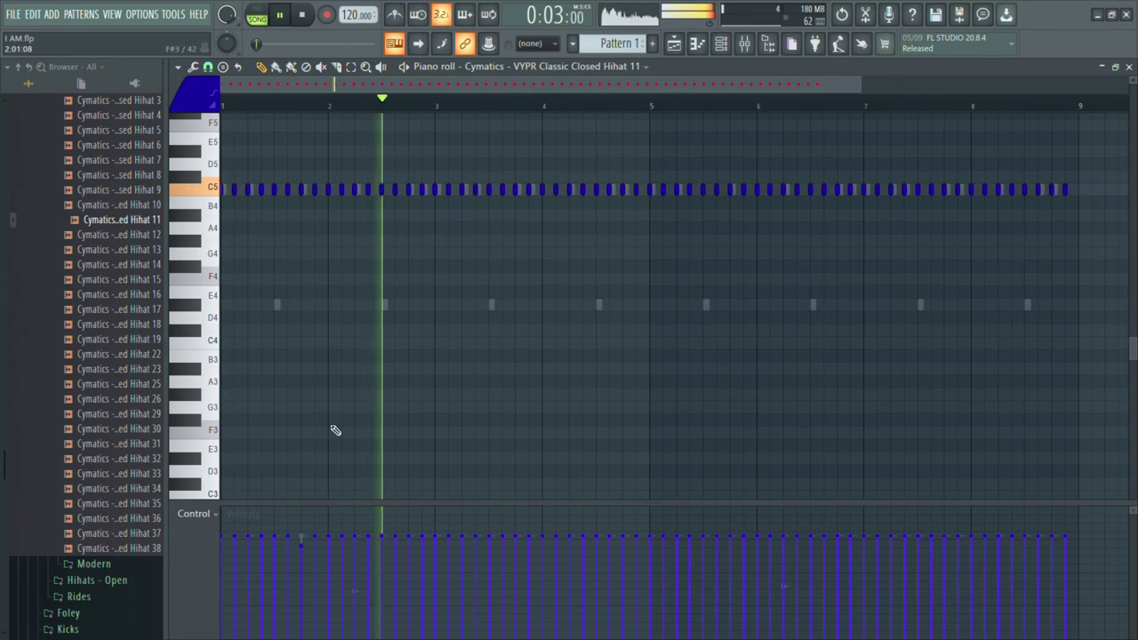
{"action": "left_click", "coordinate": [236, 546]}
{"action": "key", "text": "space"}
{"action": "key", "text": "space"}
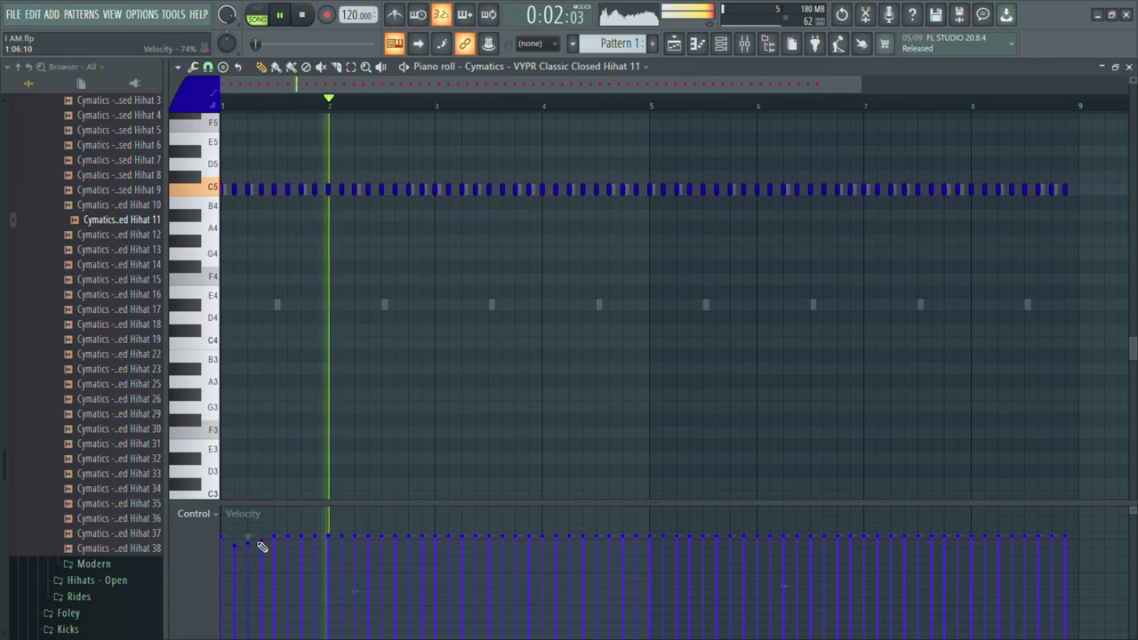
{"action": "key", "text": "space"}
{"action": "key", "text": "space"}
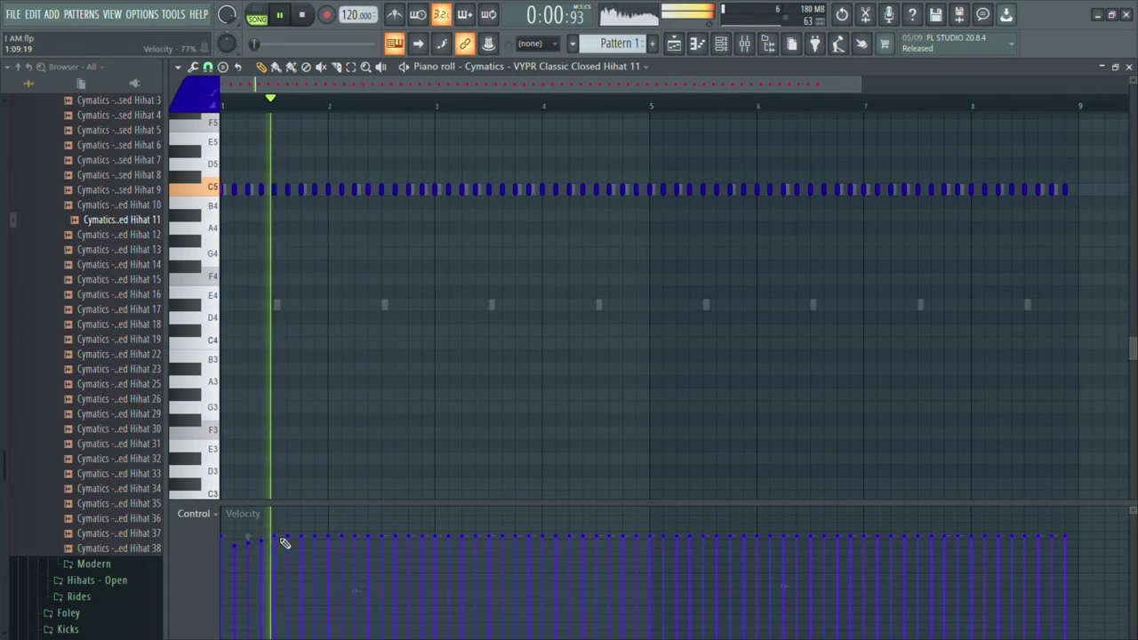
{"action": "key", "text": "space"}
{"action": "key", "text": "space"}
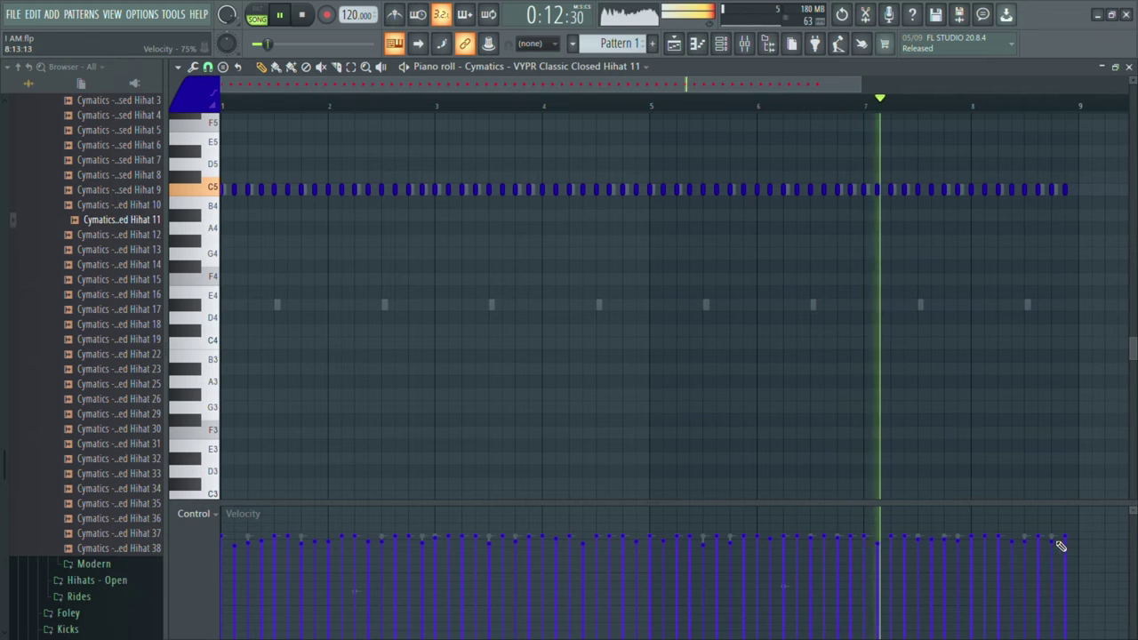
Set the Insert 10 mixer volume to -8.1 dB and pan it to the right.
{"action": "key", "text": "F9"}
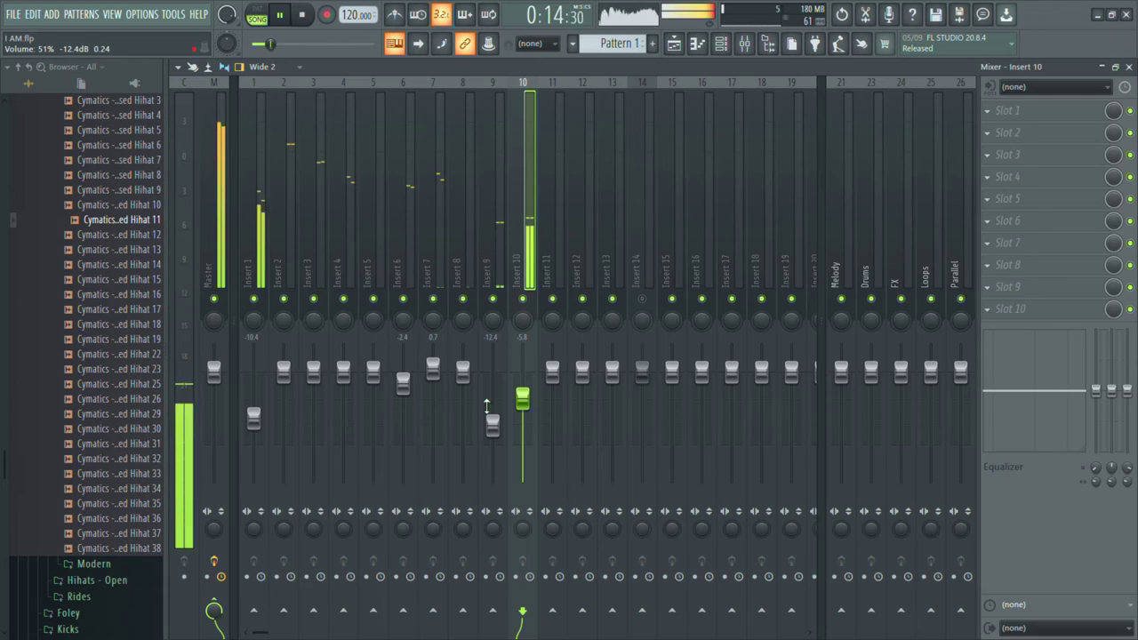
{"action": "left_click_drag", "start_coordinate": [522, 398], "coordinate": [522, 408]}
{"action": "left_click_drag", "start_coordinate": [522, 318], "coordinate": [522, 298]}
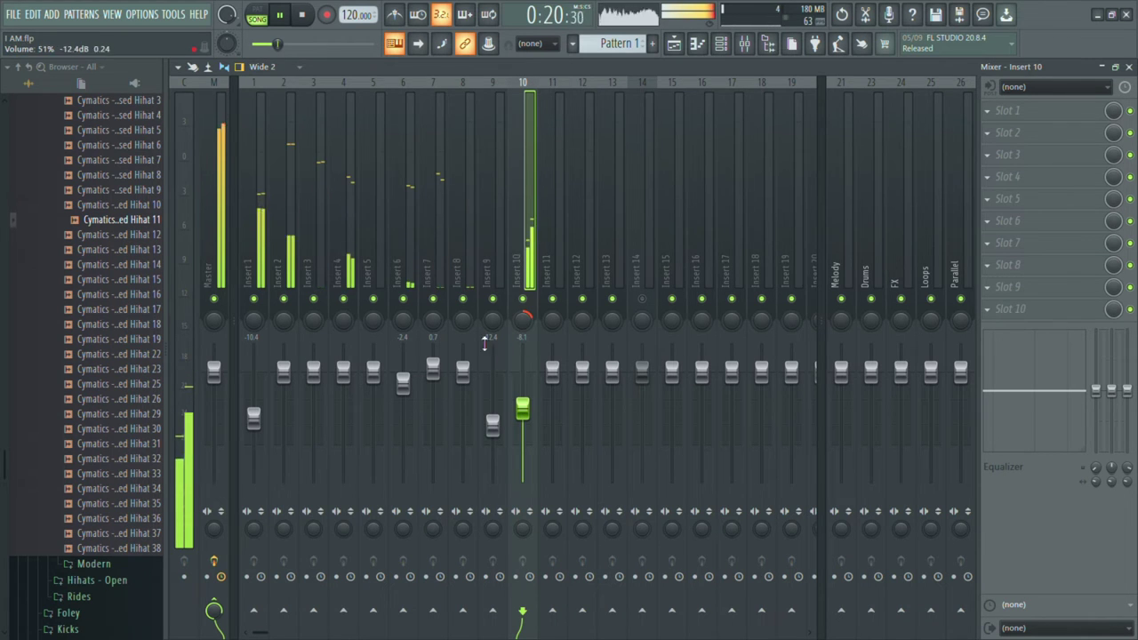
Pan mixer Inserts 4, 7 and 9 to the left and Inserts 5, 6 and 8 to the right.
{"action": "left_click_drag", "start_coordinate": [438, 319], "coordinate": [438, 323]}
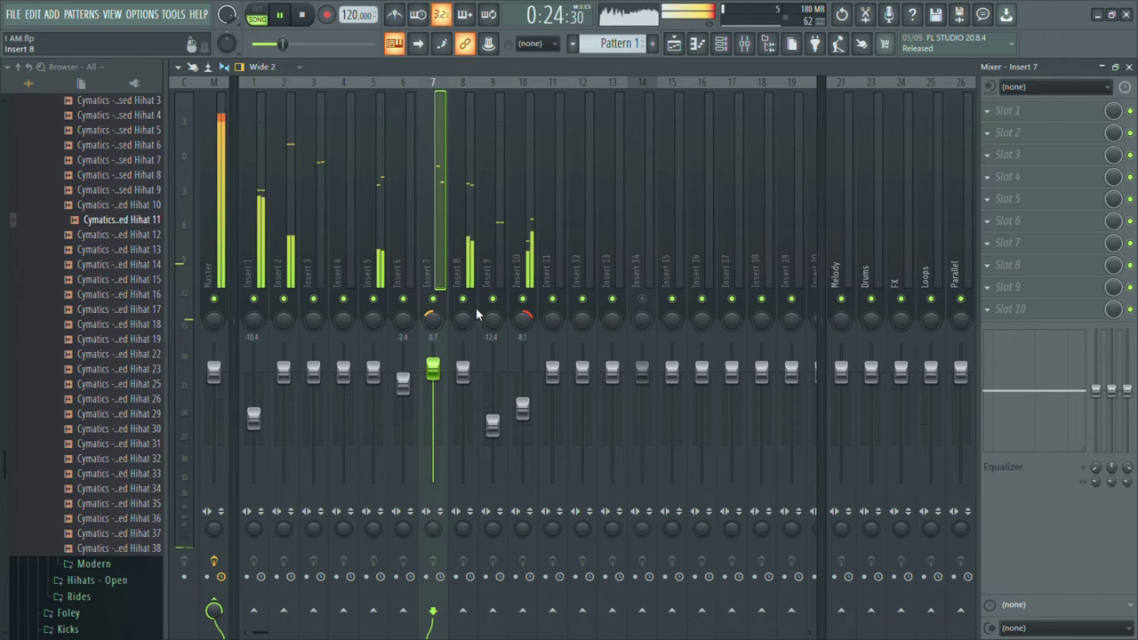
{"action": "mouse_move", "coordinate": [462, 319]}
{"action": "left_mouse_down"}
{"action": "mouse_move", "coordinate": [462, 307]}
{"action": "mouse_move", "coordinate": [452, 324]}
{"action": "left_mouse_up"}
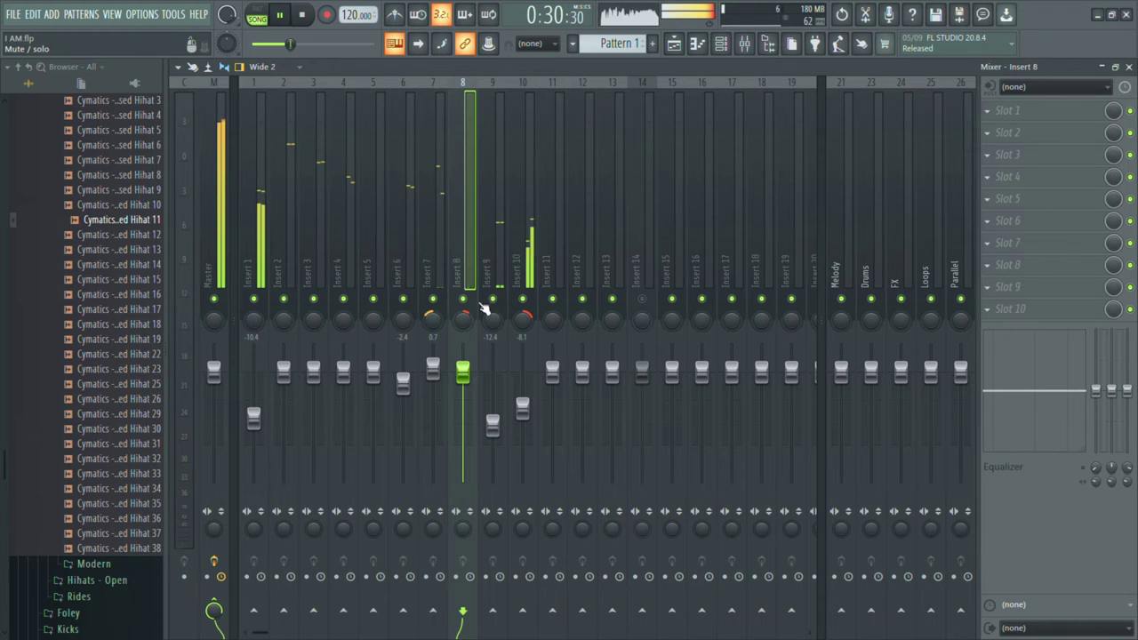
{"action": "left_click", "coordinate": [491, 317]}
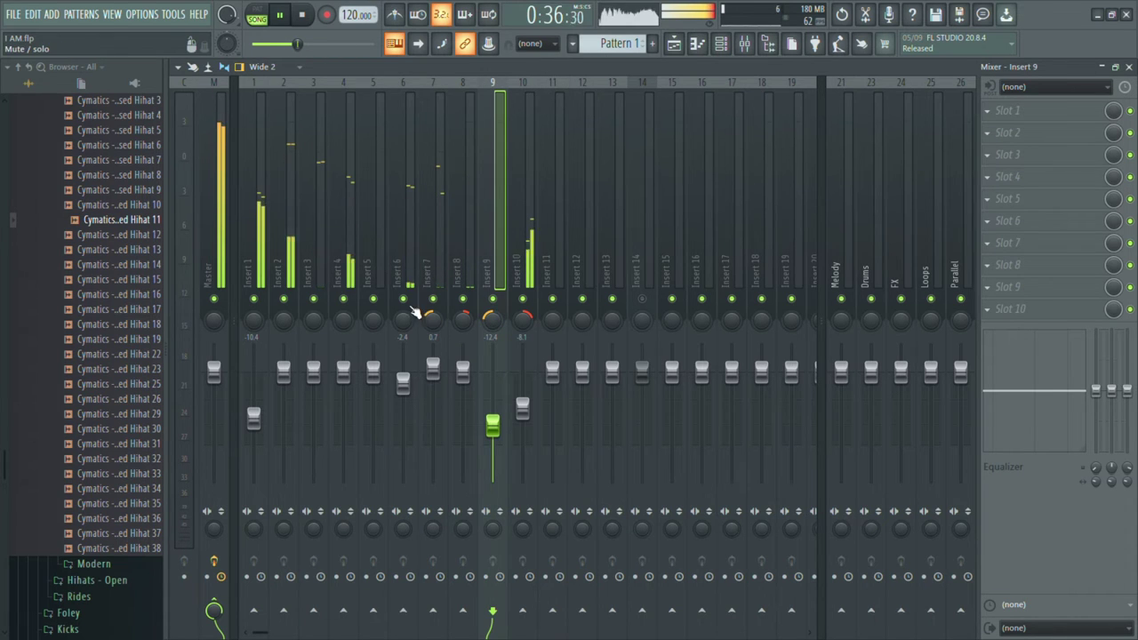
{"action": "left_click_drag", "start_coordinate": [404, 323], "coordinate": [404, 342]}
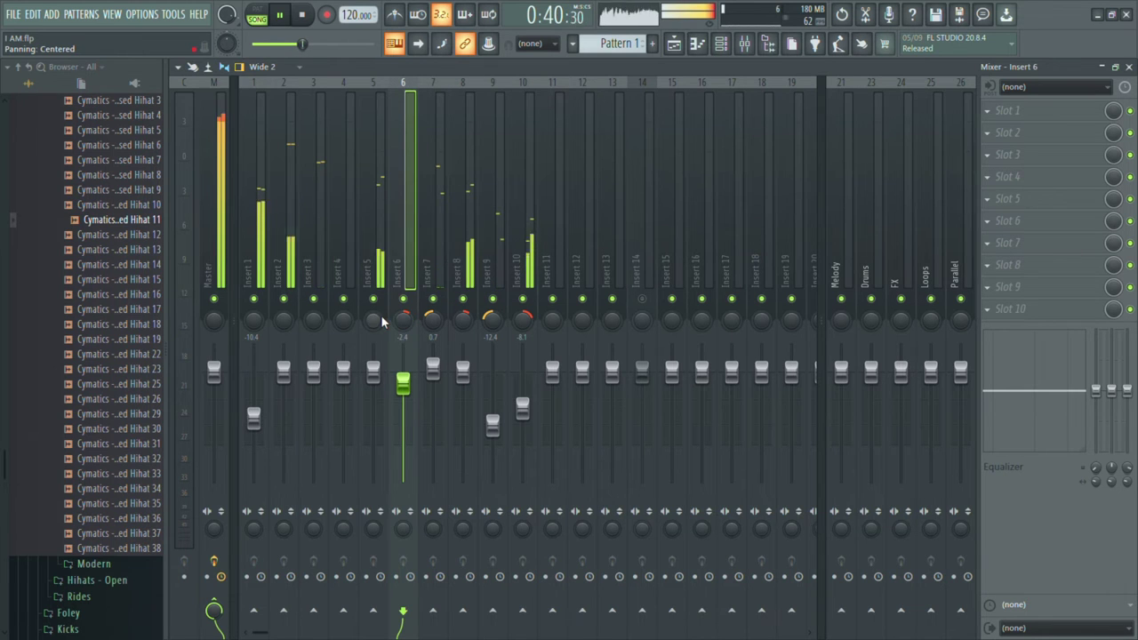
{"action": "left_click_drag", "start_coordinate": [349, 321], "coordinate": [374, 318]}
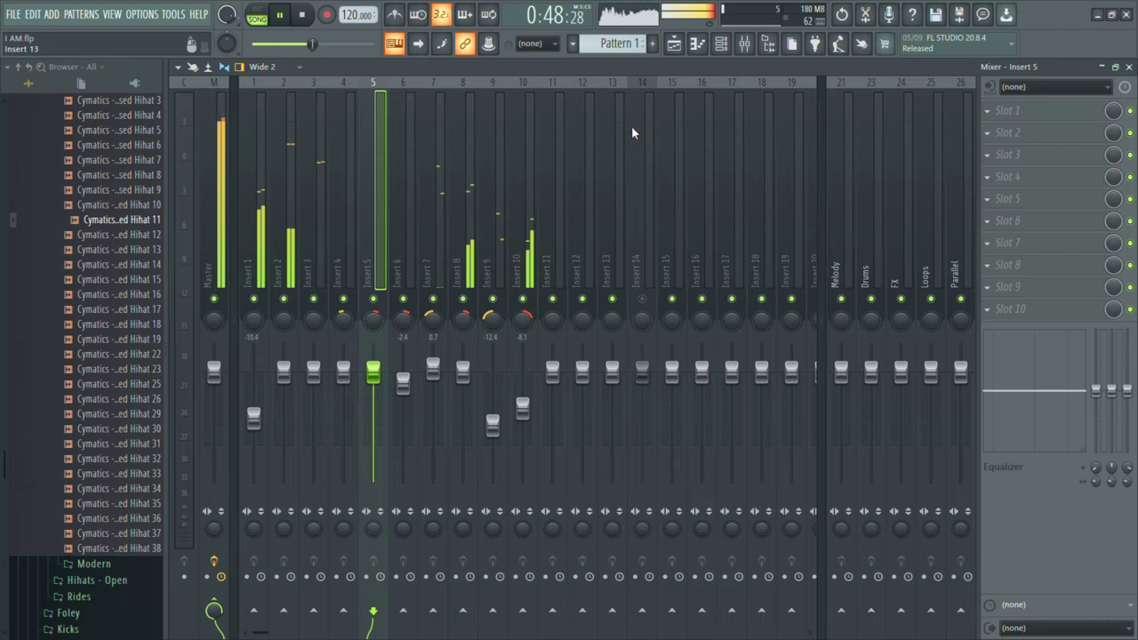
Close the mixer to show the playlist and collapse the Titan drum kit folders in the browser.
{"action": "left_click", "coordinate": [741, 45]}
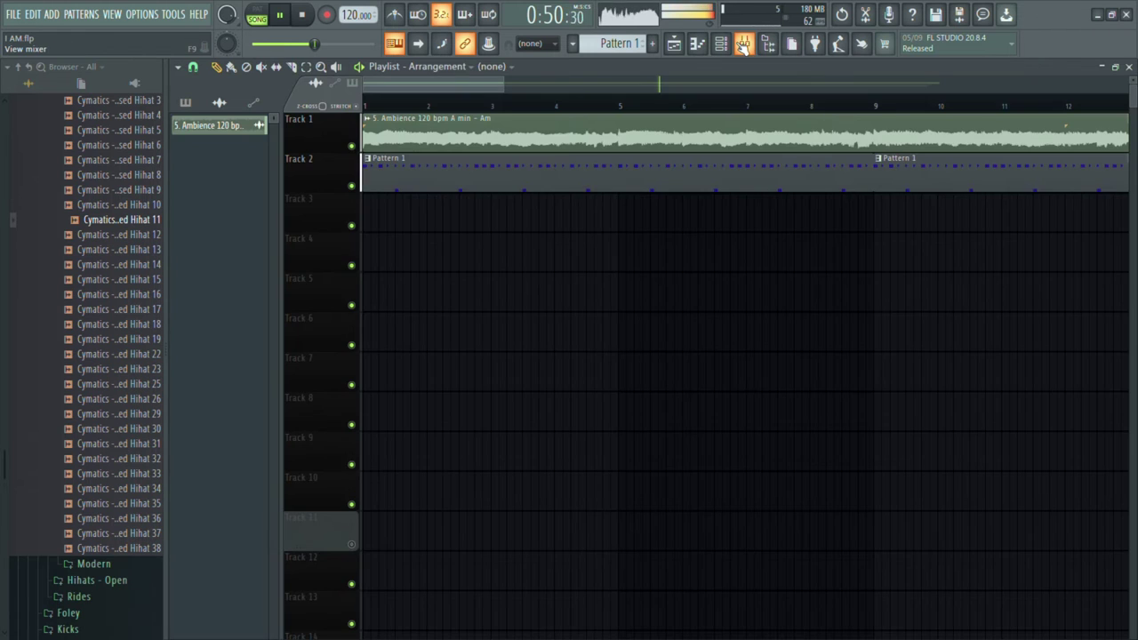
{"action": "scroll", "coordinate": [111, 342], "scroll_direction": "up", "scroll_amount": 4}
{"action": "scroll", "coordinate": [81, 368], "scroll_direction": "down", "scroll_amount": 12}
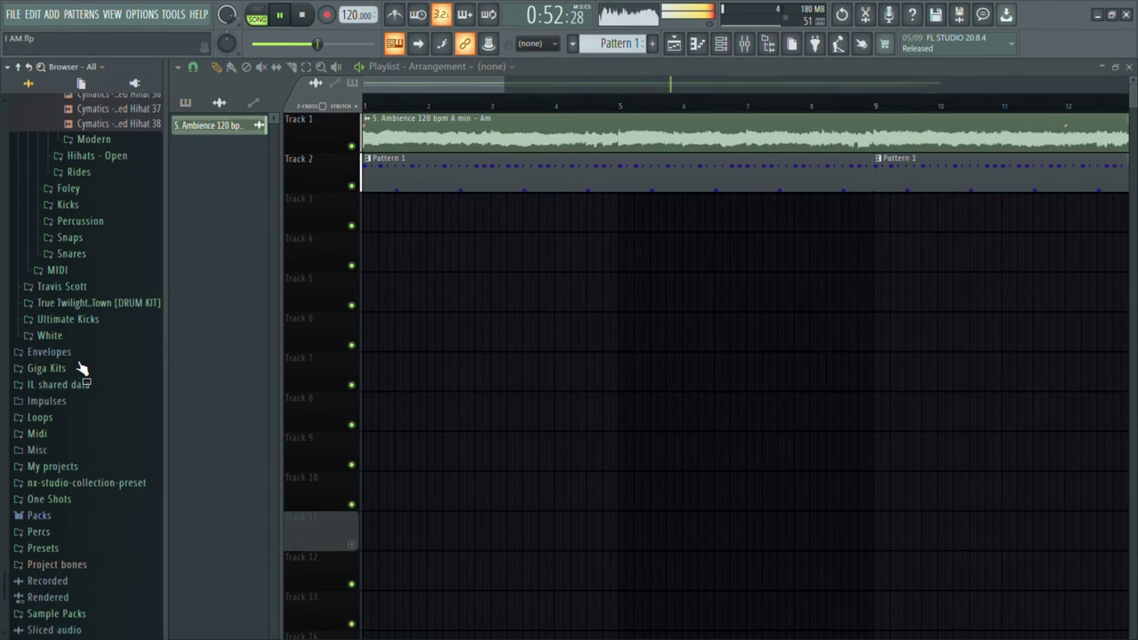
{"action": "scroll", "coordinate": [81, 369], "scroll_direction": "up", "scroll_amount": 10}
{"action": "scroll", "coordinate": [101, 222], "scroll_direction": "up", "scroll_amount": 5}
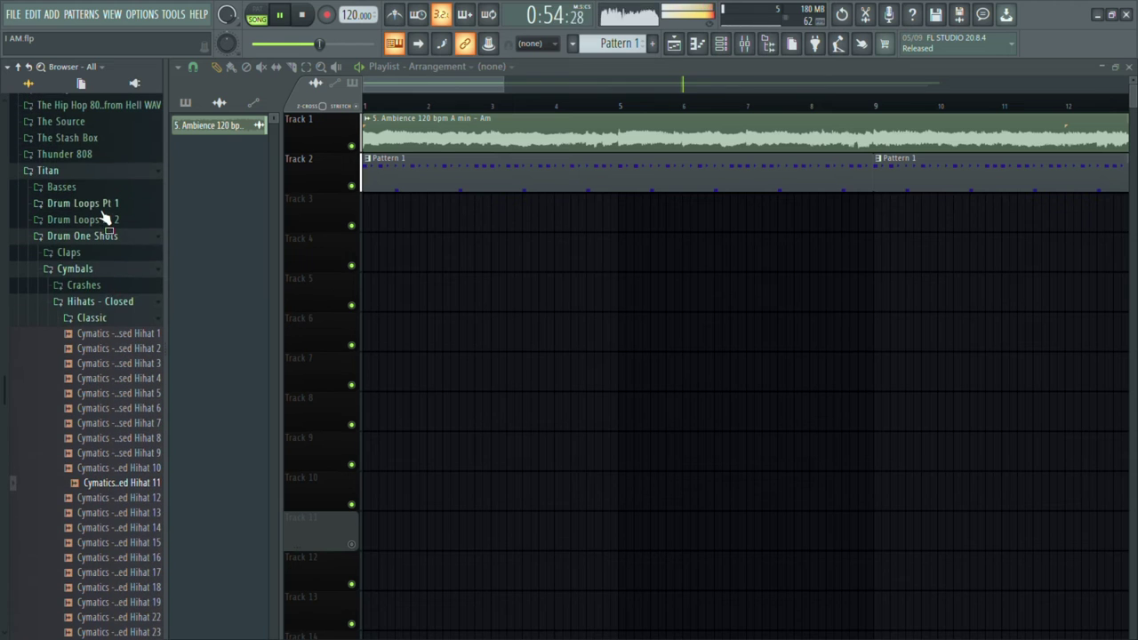
{"action": "left_click", "coordinate": [111, 302]}
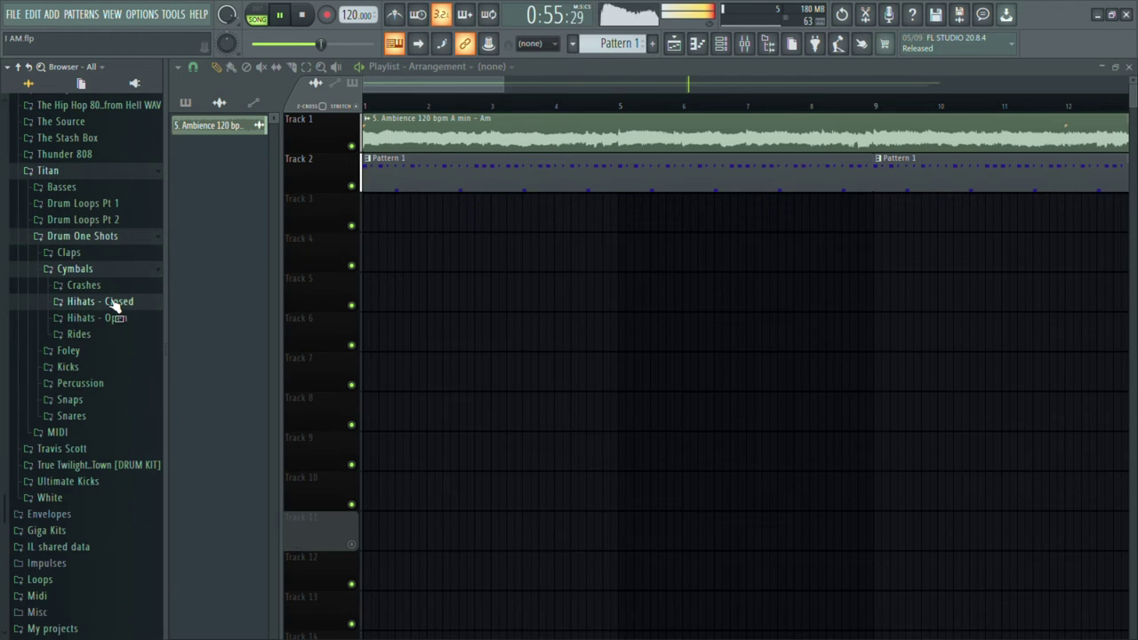
{"action": "left_click", "coordinate": [117, 236]}
{"action": "scroll", "coordinate": [119, 246], "scroll_direction": "up", "scroll_amount": 3}
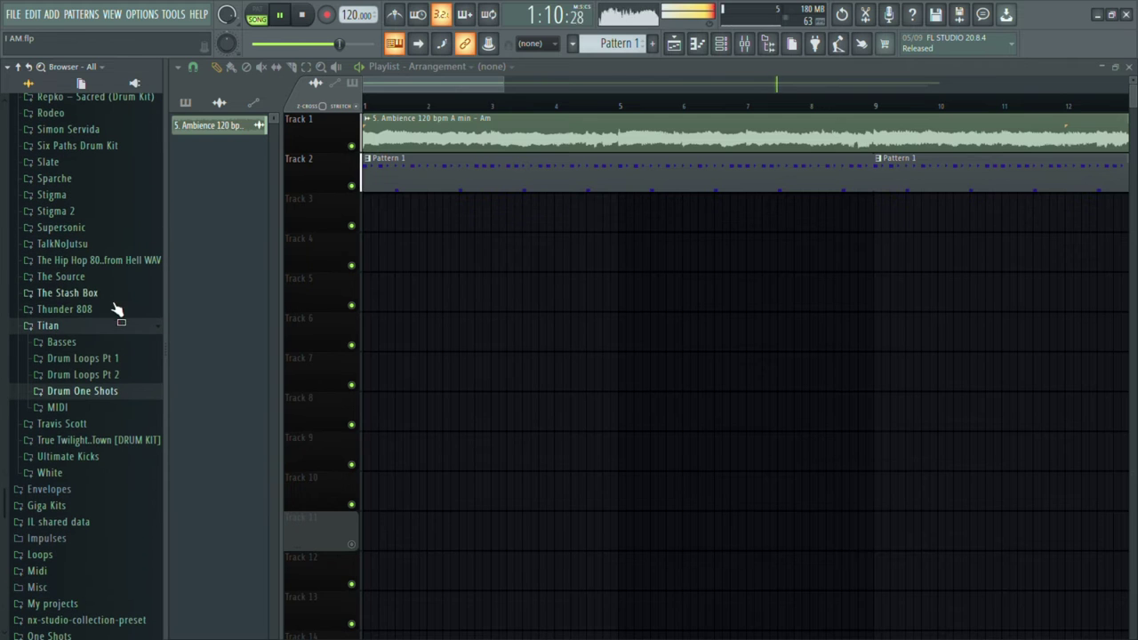
{"action": "left_click", "coordinate": [102, 327]}
{"action": "scroll", "coordinate": [104, 329], "scroll_direction": "up", "scroll_amount": 2}
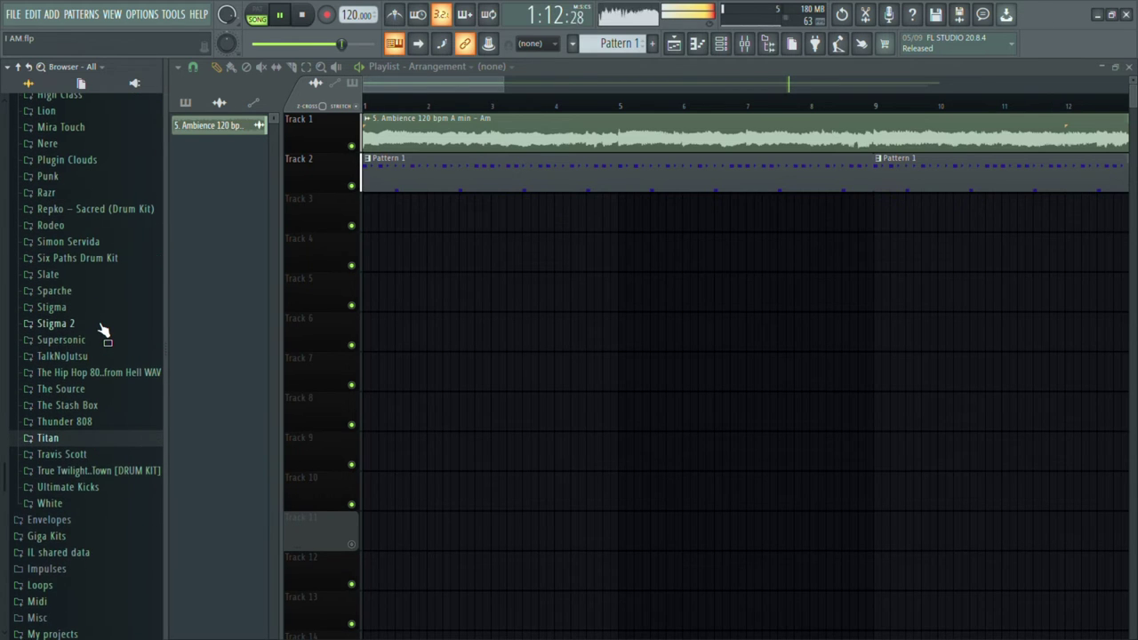
Browse the Acapellas and Distorted Vocals folders of the Infinity vocal pack and preview the A minor sample in Vocal Chops.
{"action": "scroll", "coordinate": [76, 451], "scroll_direction": "down", "scroll_amount": 5}
{"action": "left_click", "coordinate": [69, 615]}
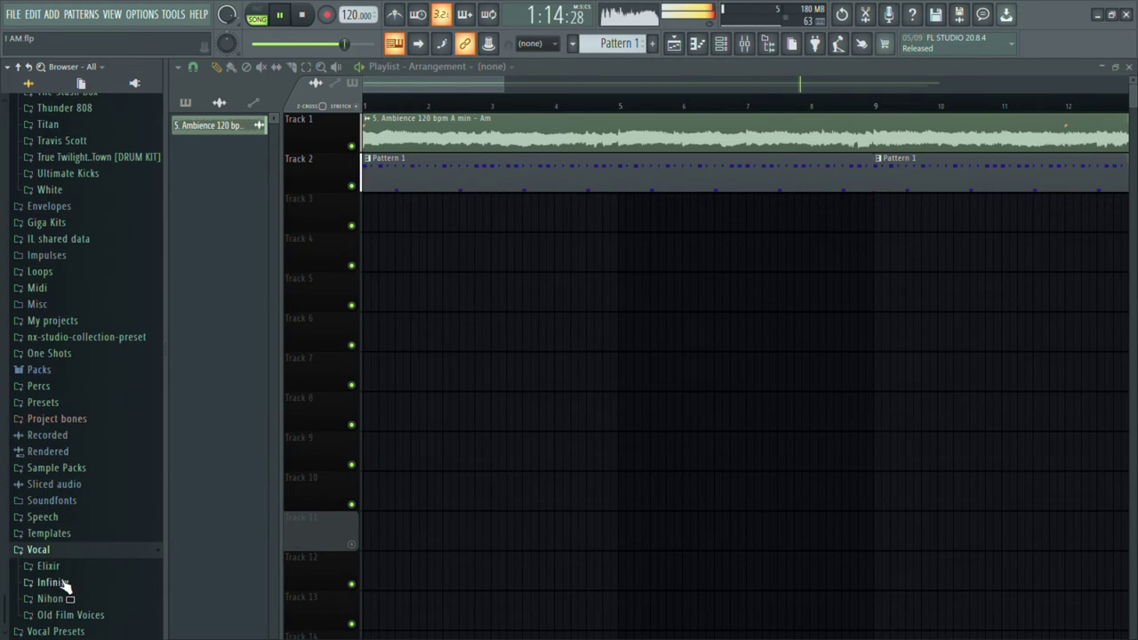
{"action": "left_click", "coordinate": [69, 580]}
{"action": "left_click", "coordinate": [89, 484]}
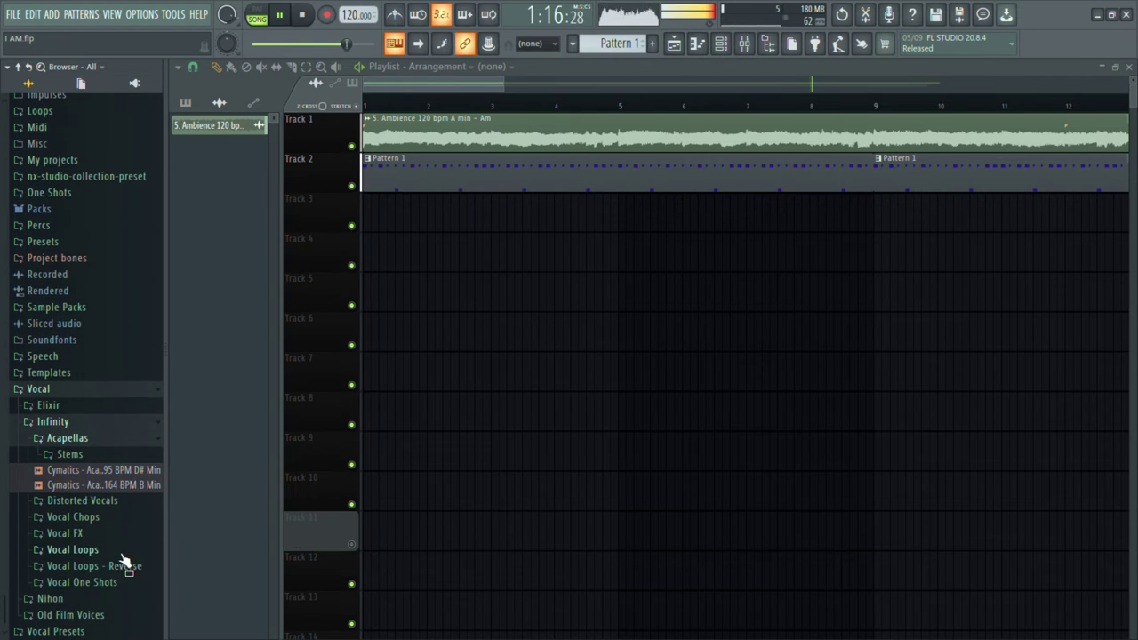
{"action": "left_click", "coordinate": [122, 502]}
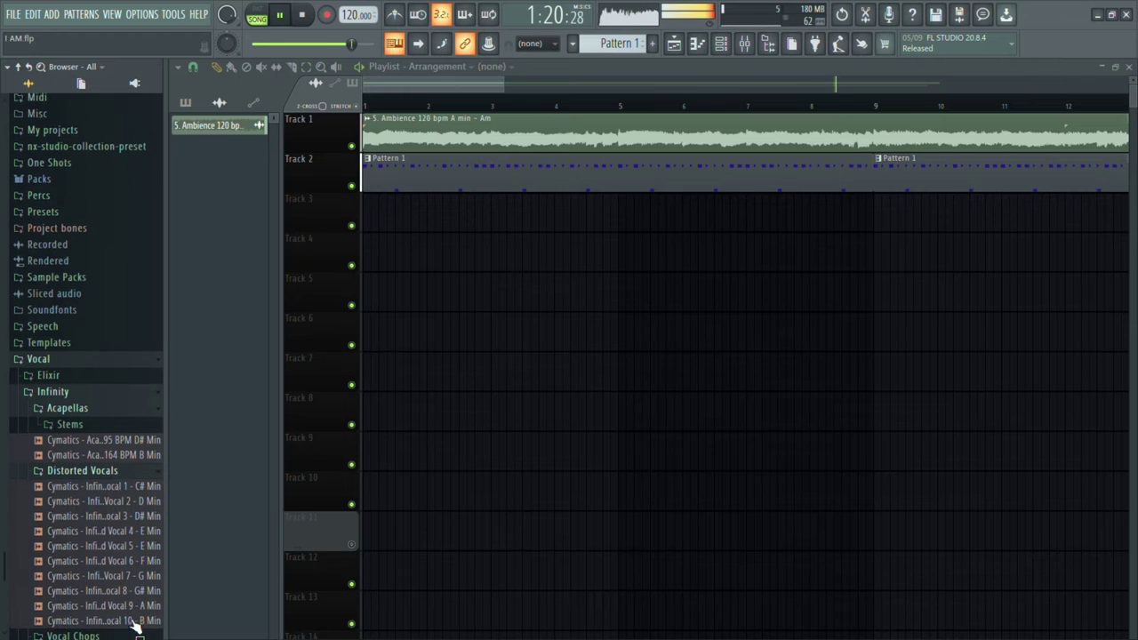
{"action": "left_click", "coordinate": [133, 602]}
{"action": "left_click", "coordinate": [134, 467]}
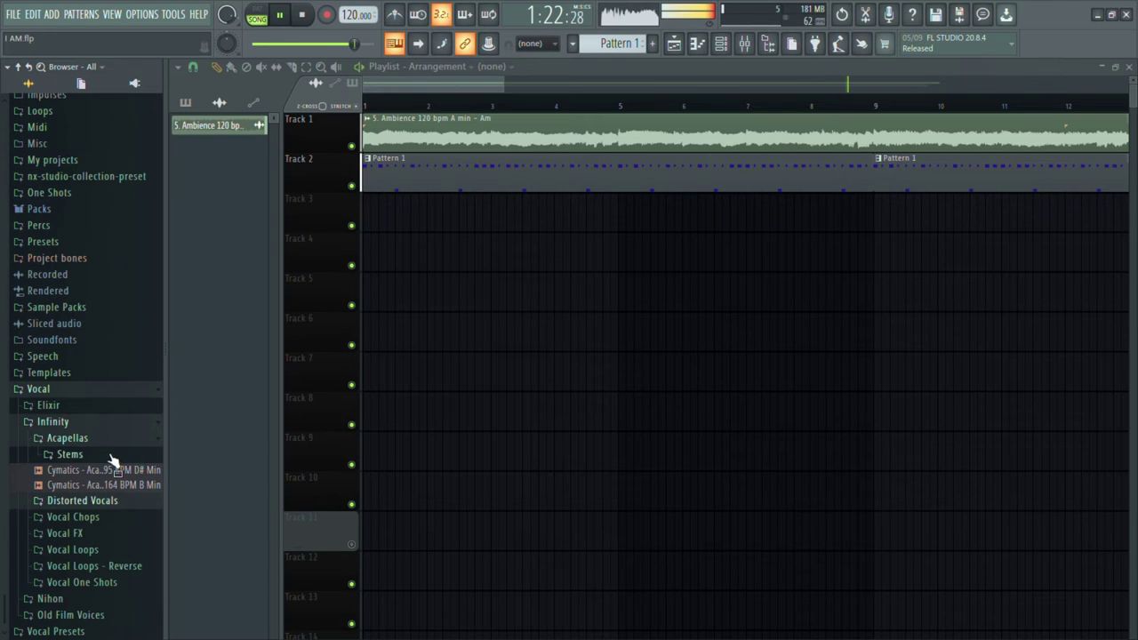
{"action": "left_click", "coordinate": [111, 523]}
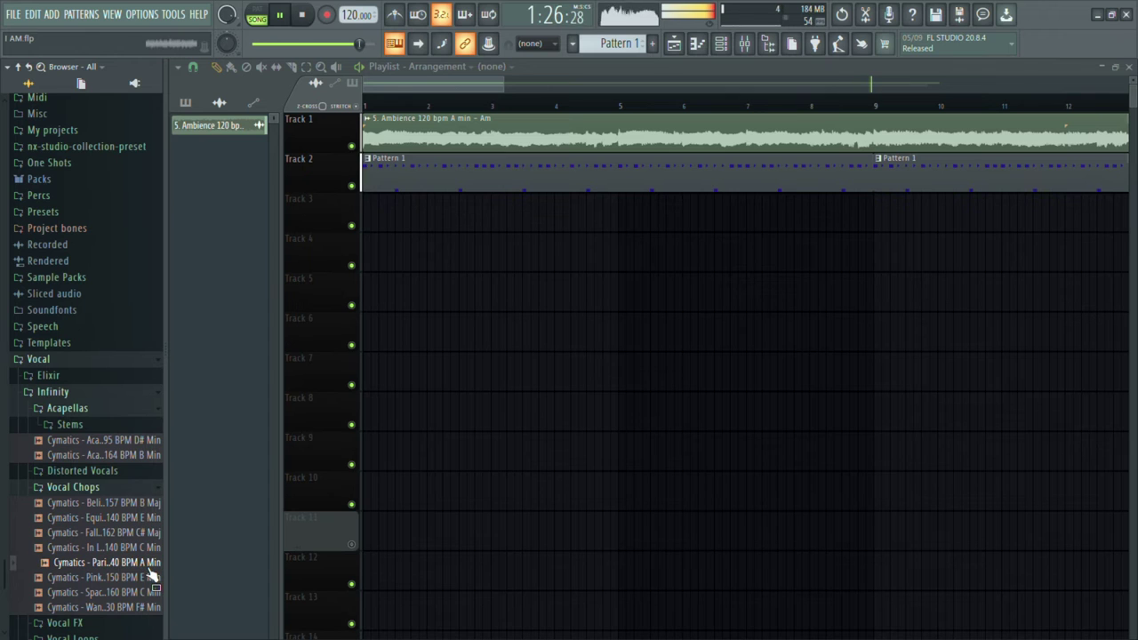
Place the Parisian Vocal Chop 140 BPM A Min sample at bar 1 of Track 3 and stretch it to eight bars.
{"action": "left_click_drag", "start_coordinate": [142, 569], "coordinate": [477, 262]}
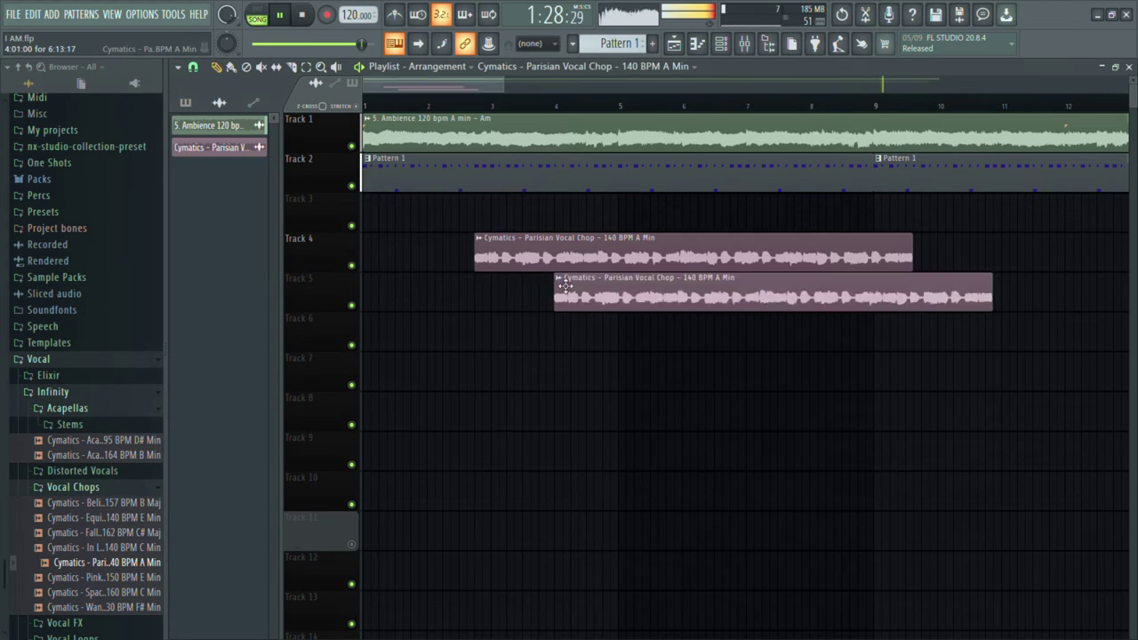
{"action": "left_click_drag", "start_coordinate": [561, 276], "coordinate": [561, 237]}
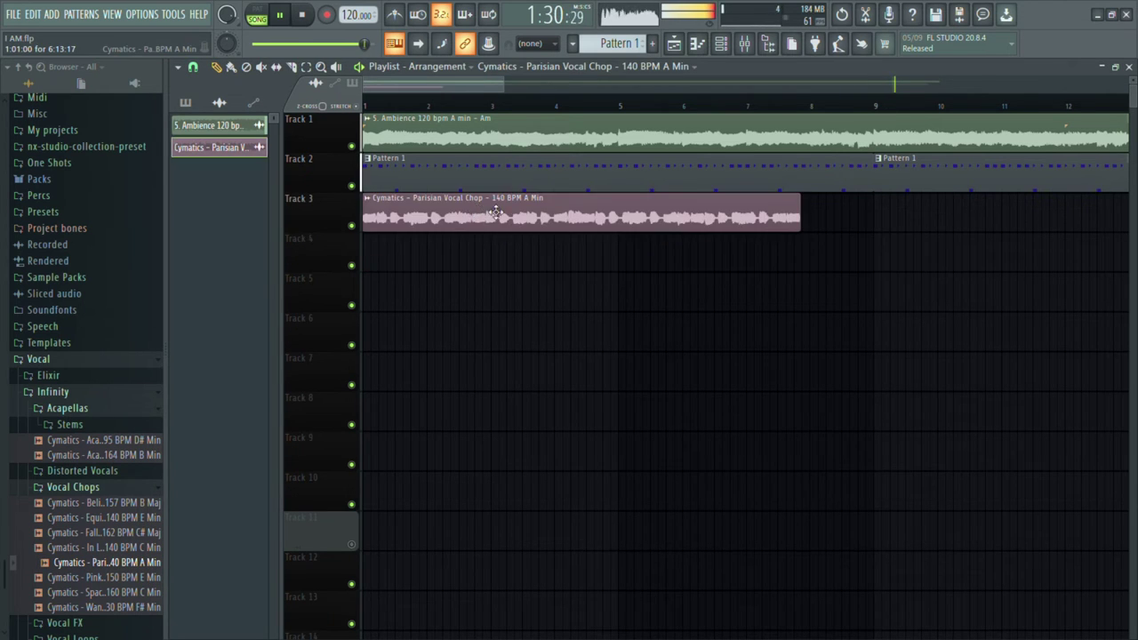
{"action": "scroll", "coordinate": [398, 260], "scroll_direction": "up", "scroll_amount": 9}
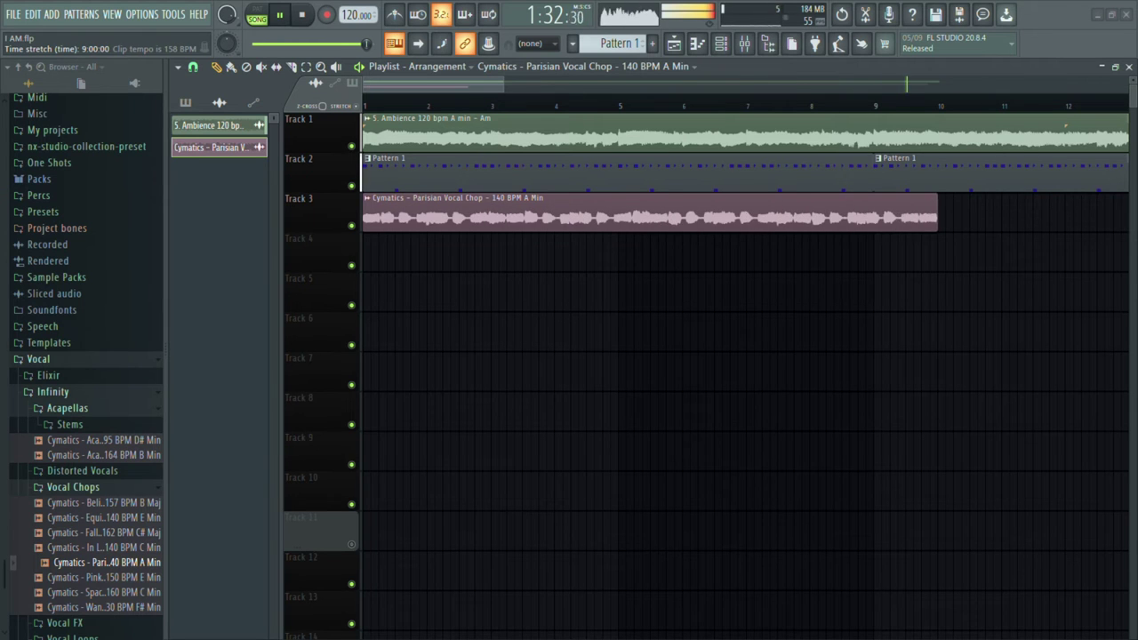
{"action": "scroll", "coordinate": [397, 261], "scroll_direction": "down", "scroll_amount": 1}
Collapse the Vocal folder in the browser and return to the list of drum kits.
{"action": "left_click", "coordinate": [59, 429]}
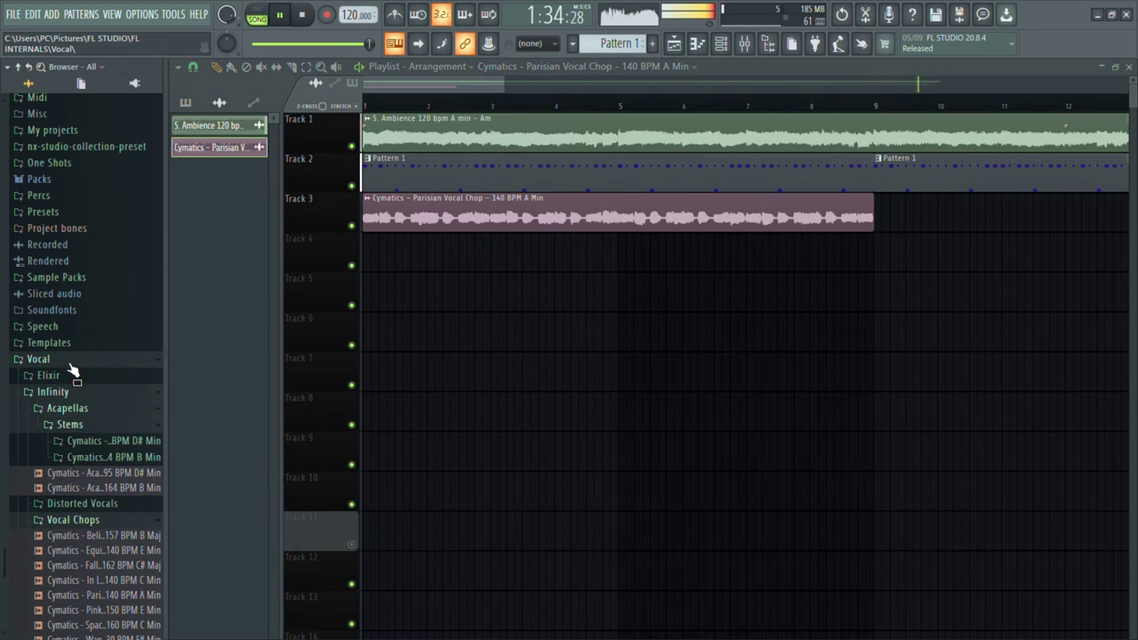
{"action": "left_click", "coordinate": [68, 361]}
{"action": "scroll", "coordinate": [80, 463], "scroll_direction": "up", "scroll_amount": 10}
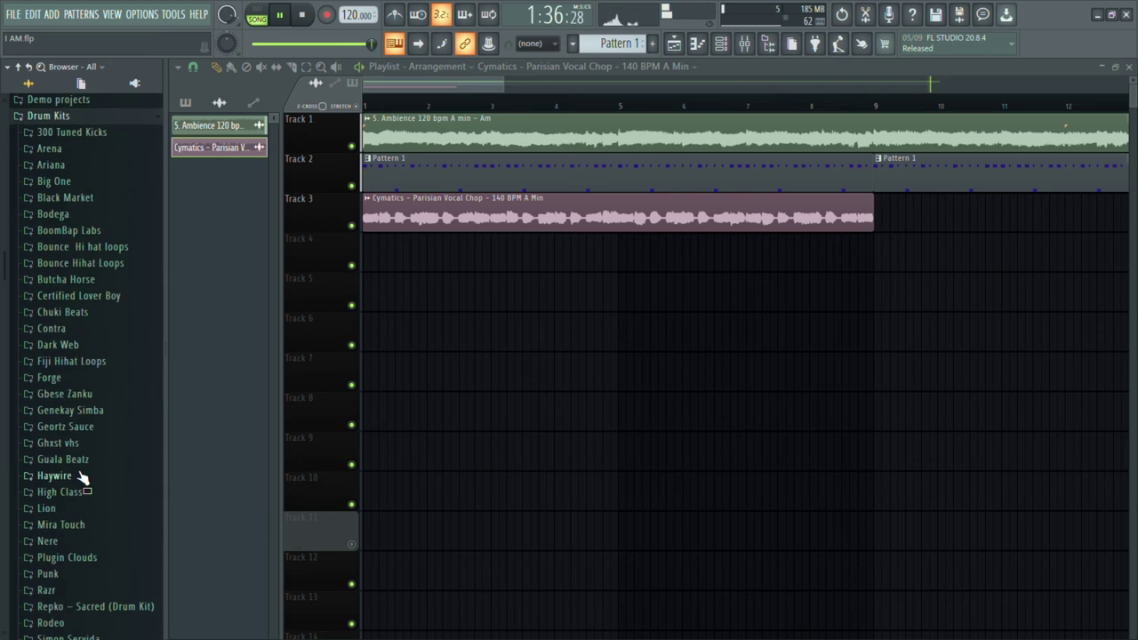
{"action": "scroll", "coordinate": [76, 468], "scroll_direction": "down", "scroll_amount": 2}
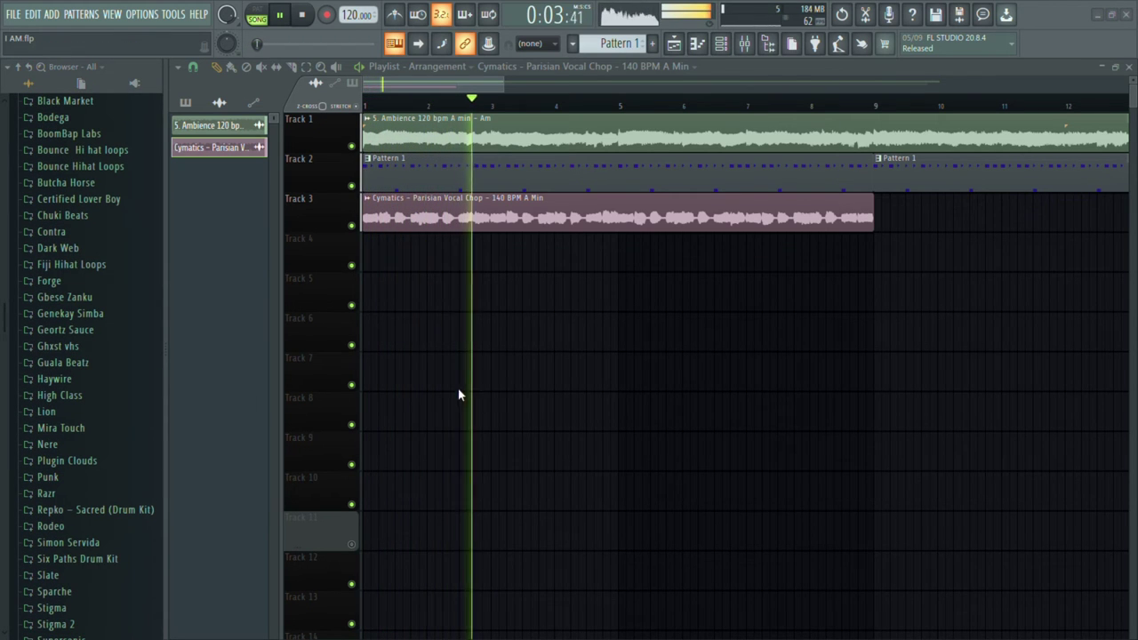
Shift the Parisian vocal chop's pitch down by 1200 cents, keep its eight-bar length, and replay the arrangement from the start.
{"action": "key", "text": "space"}
{"action": "key", "text": "space"}
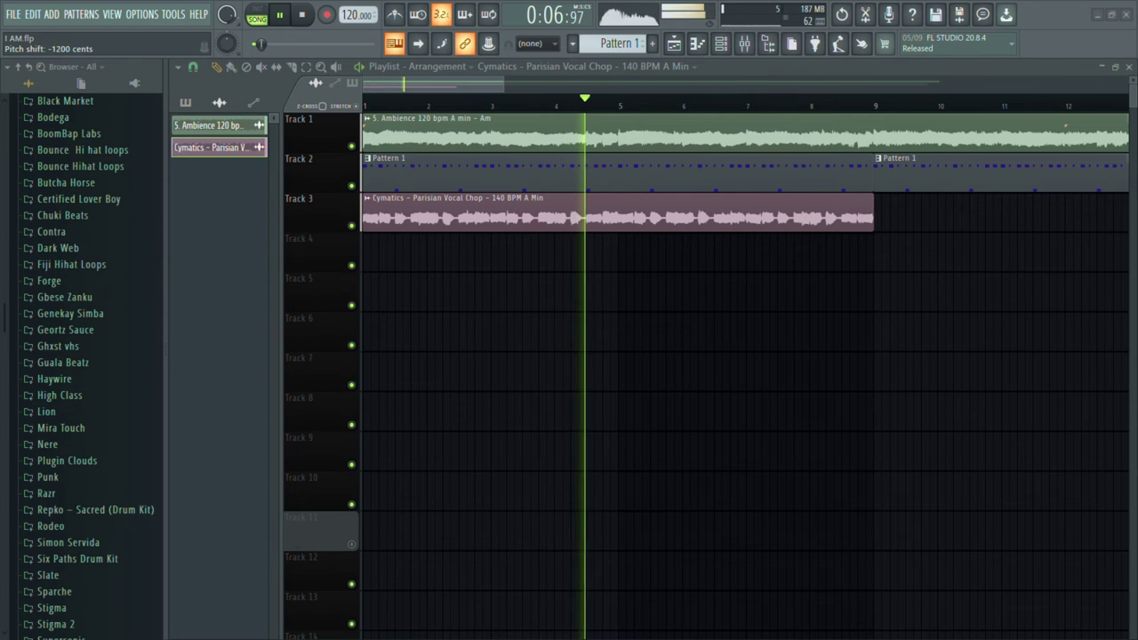
{"action": "left_click_drag", "start_coordinate": [672, 422], "coordinate": [671, 411]}
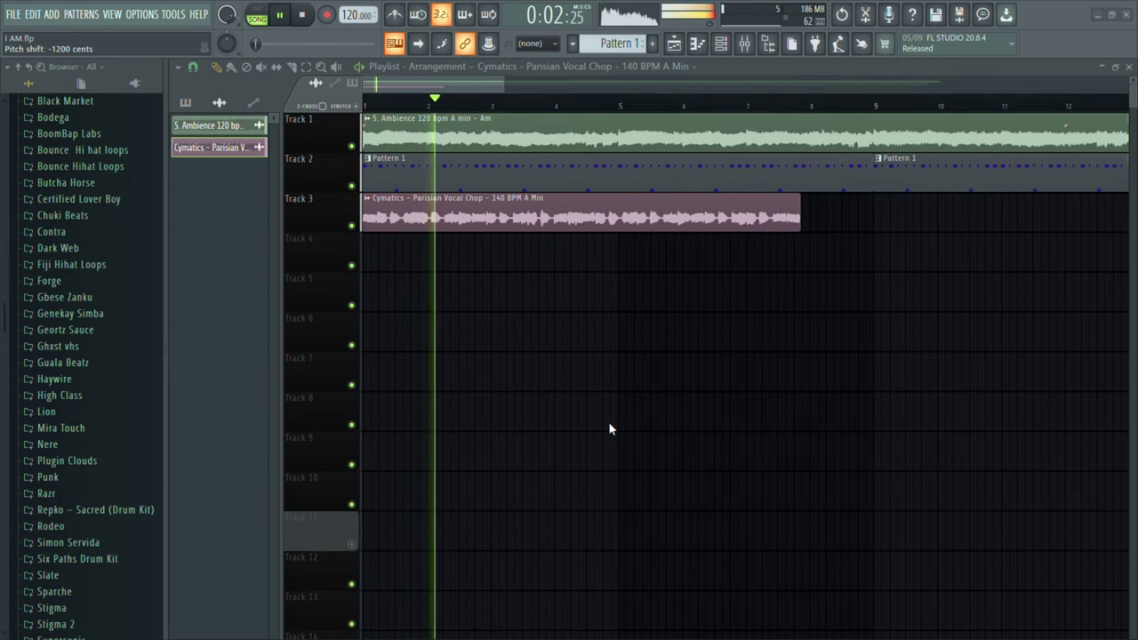
{"action": "left_click_drag", "start_coordinate": [671, 422], "coordinate": [672, 406]}
{"action": "key", "text": "space"}
{"action": "key", "text": "space"}
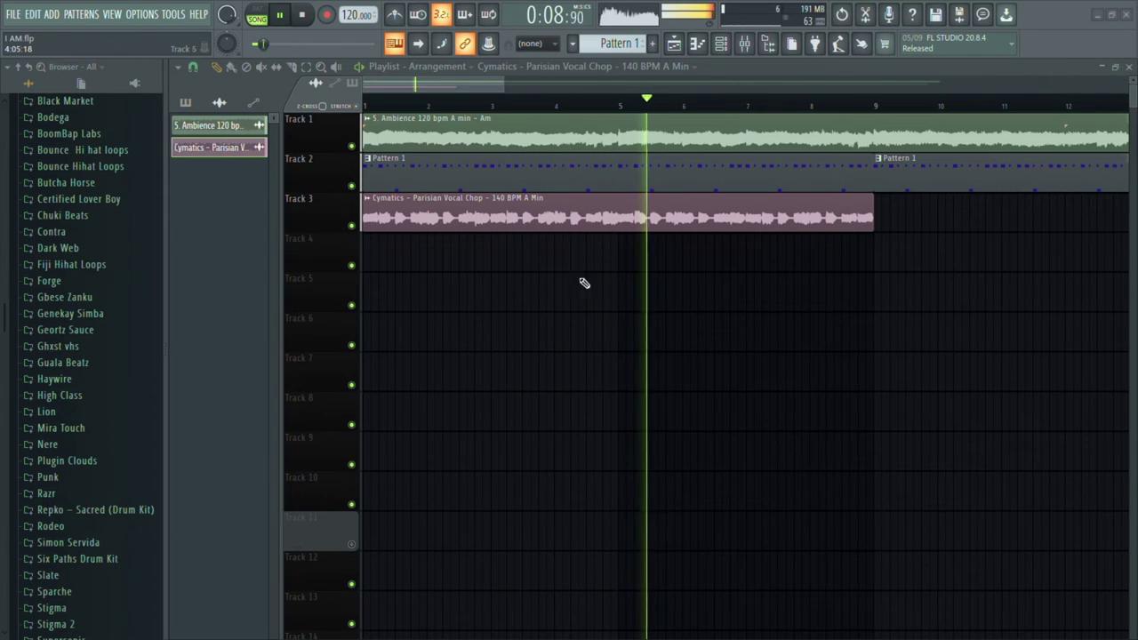
Repeat the eight-bar vocal chop clip along Track 3 until it covers all the Pattern 1 clips, then clear the selection.
{"action": "scroll", "coordinate": [594, 282], "scroll_direction": "down", "scroll_amount": 2}
{"action": "scroll", "coordinate": [595, 279], "scroll_direction": "down", "scroll_amount": 2}
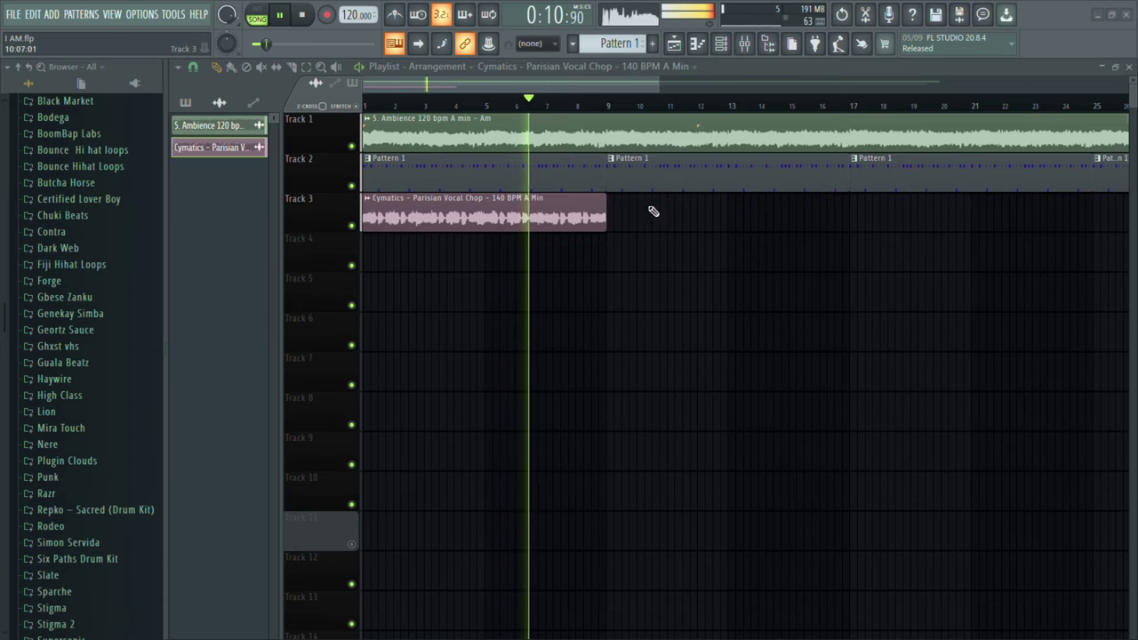
{"action": "left_click", "coordinate": [440, 217]}
{"action": "scroll", "coordinate": [440, 218], "scroll_direction": "down", "scroll_amount": 2}
{"action": "key", "text": "ctrl+b"}
{"action": "key", "text": "ctrl+b"}
{"action": "key", "text": "ctrl+b"}
{"action": "key", "text": "ctrl+b"}
{"action": "key", "text": "ctrl+b"}
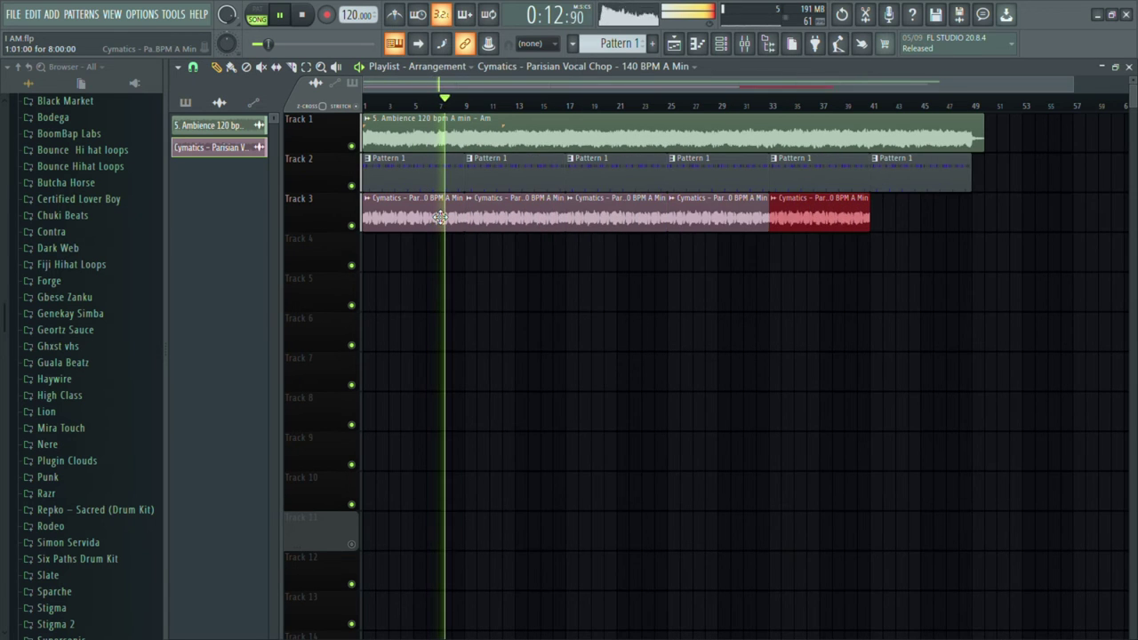
{"action": "left_click", "coordinate": [578, 267]}
{"action": "right_click", "coordinate": [584, 267]}
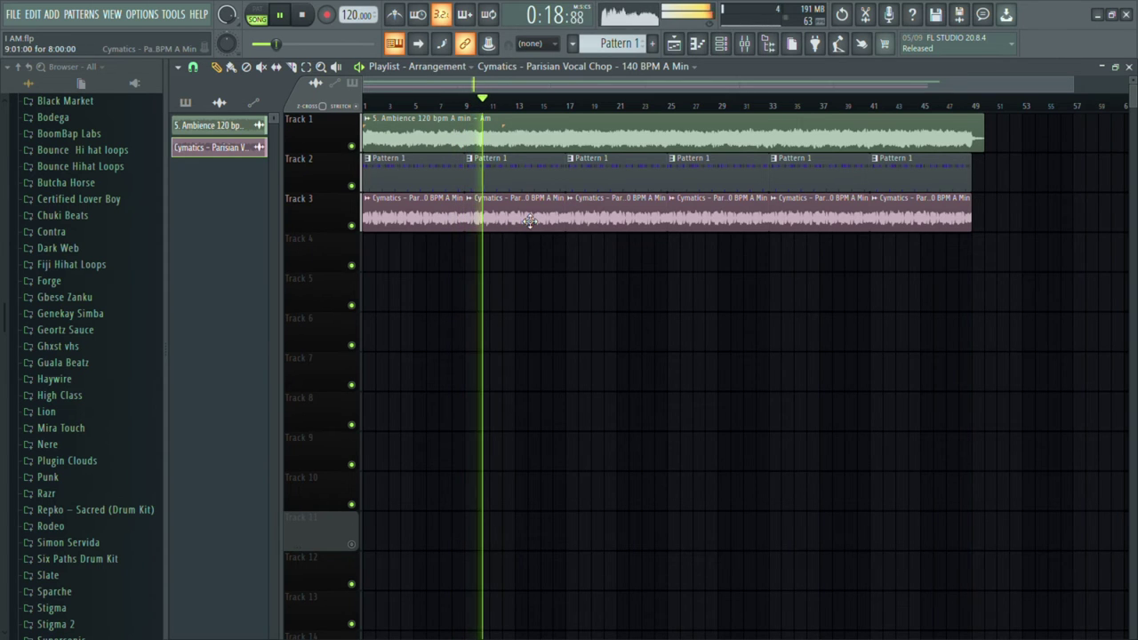
Look through the drum kit folders in the browser and save the project.
{"action": "scroll", "coordinate": [50, 462], "scroll_direction": "down", "scroll_amount": 3}
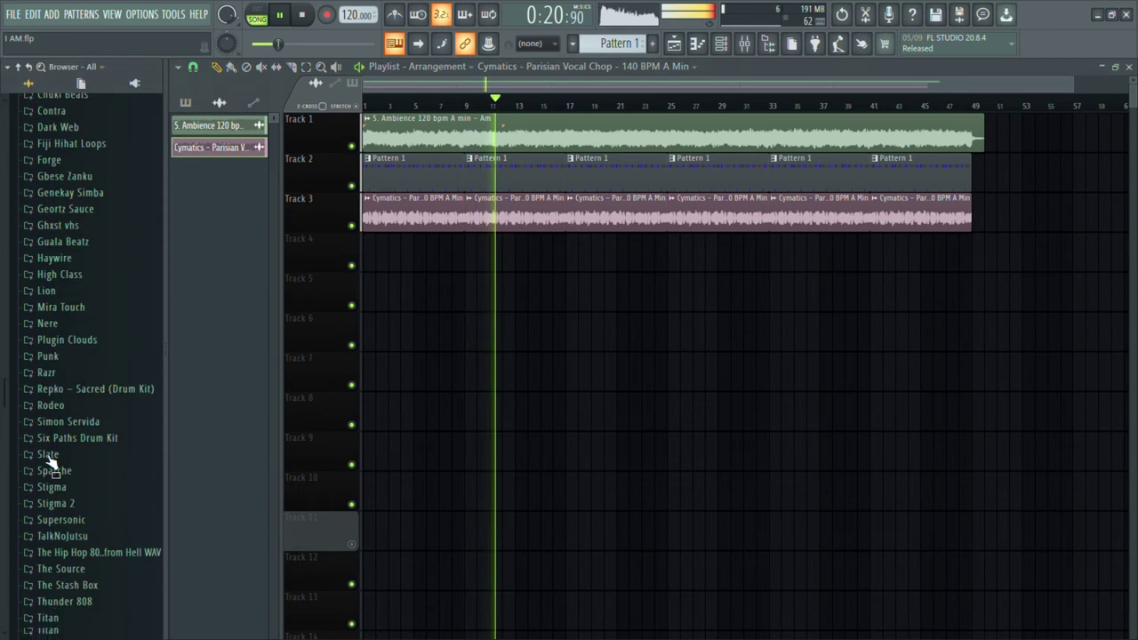
{"action": "scroll", "coordinate": [49, 462], "scroll_direction": "up", "scroll_amount": 7}
{"action": "scroll", "coordinate": [51, 462], "scroll_direction": "down", "scroll_amount": 10}
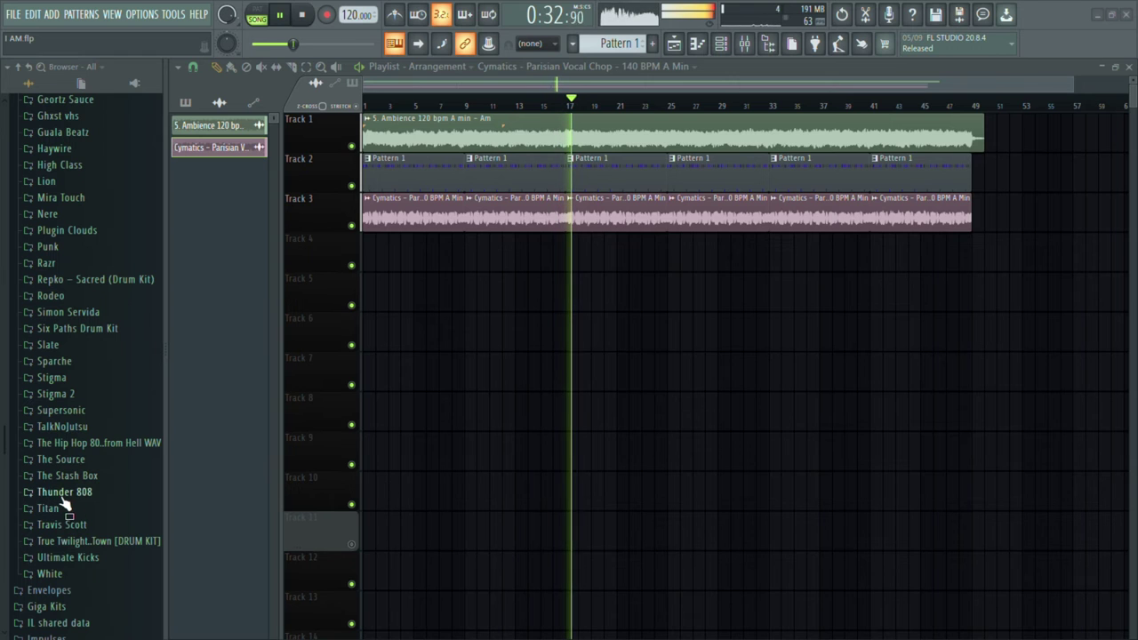
{"action": "scroll", "coordinate": [64, 505], "scroll_direction": "down", "scroll_amount": 4}
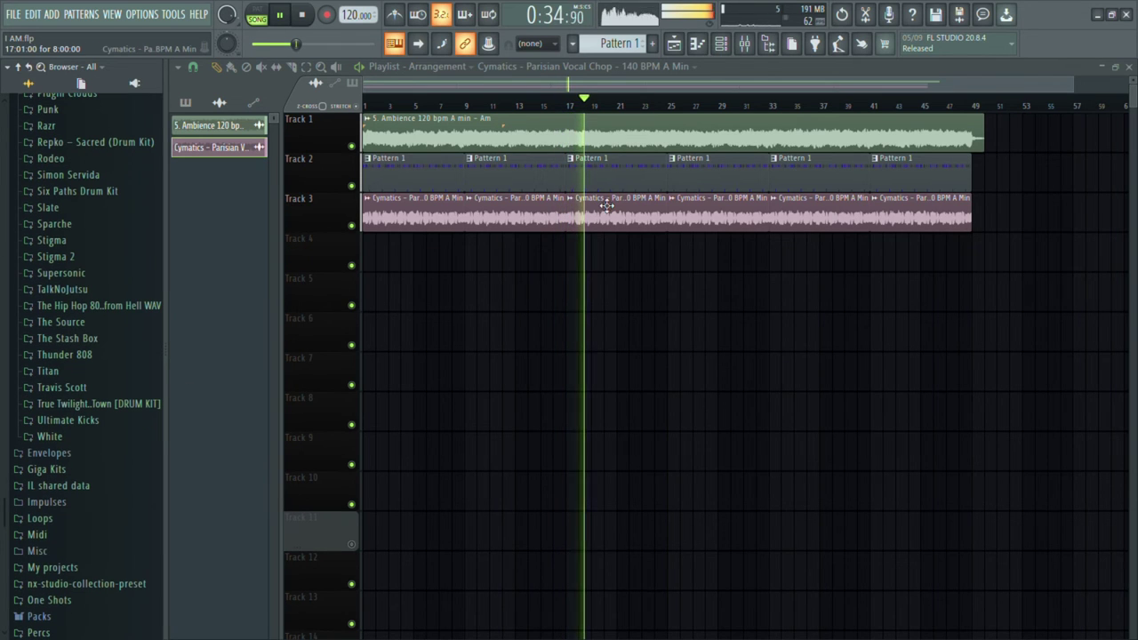
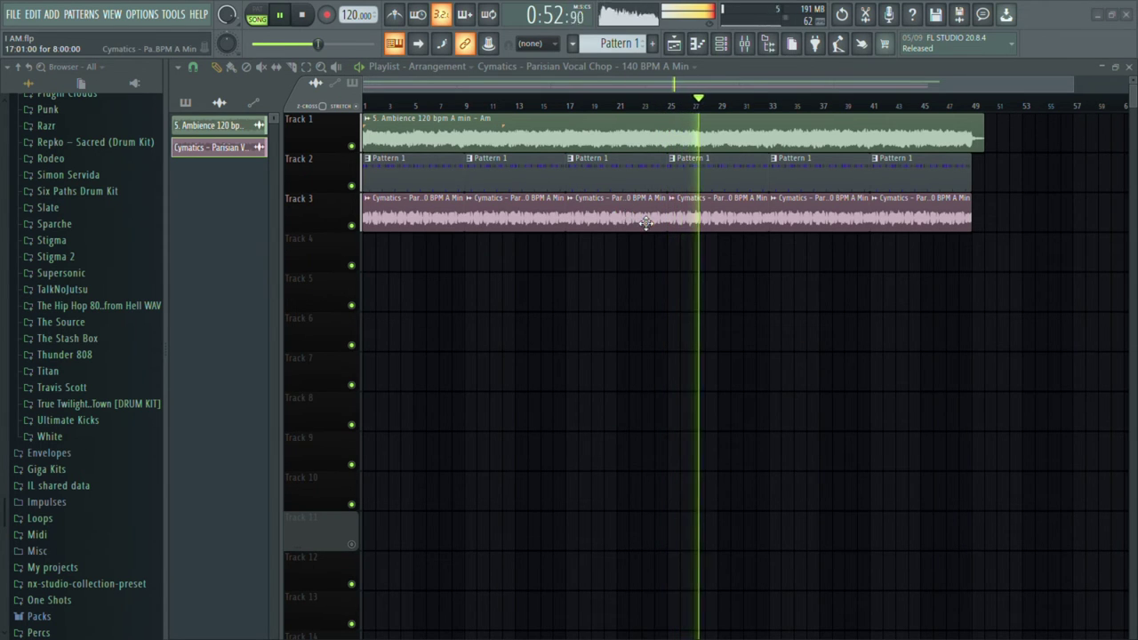
{"action": "key", "text": "ctrl+s"}
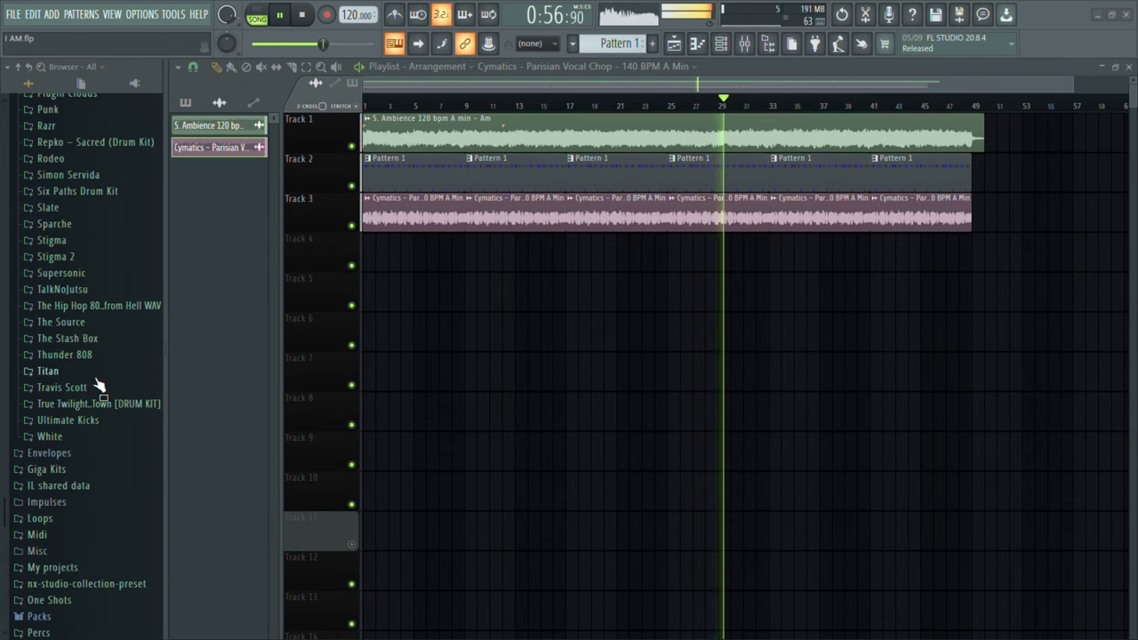
Look into the Ultimate Kicks folder in the browser and close it again.
{"action": "scroll", "coordinate": [114, 369], "scroll_direction": "down", "scroll_amount": 3}
{"action": "left_click", "coordinate": [125, 318]}
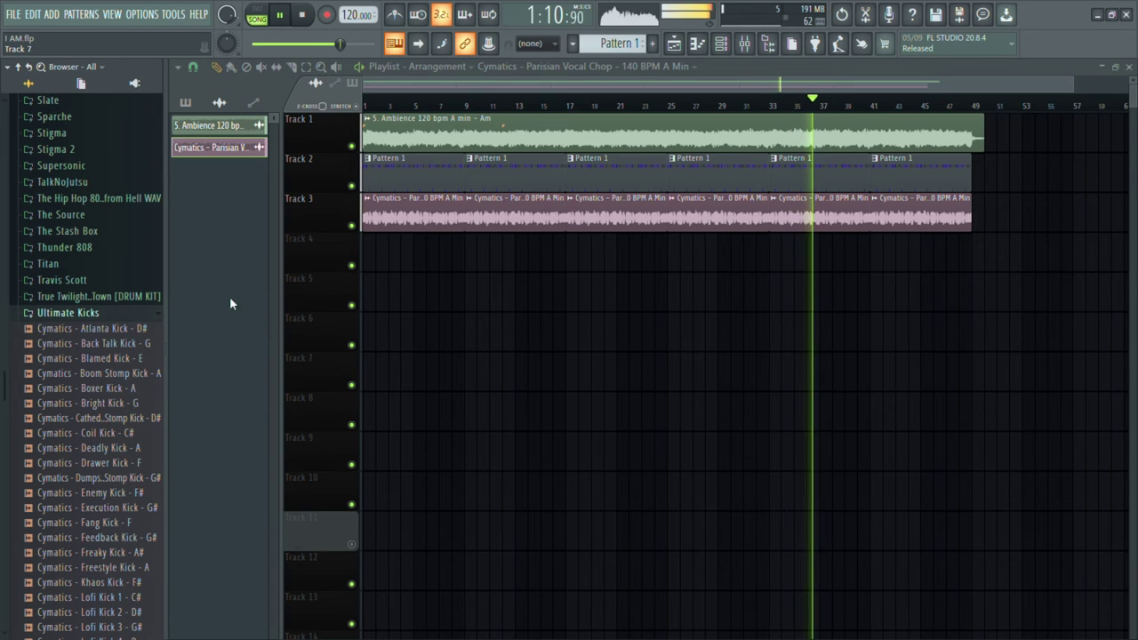
{"action": "left_click", "coordinate": [123, 314]}
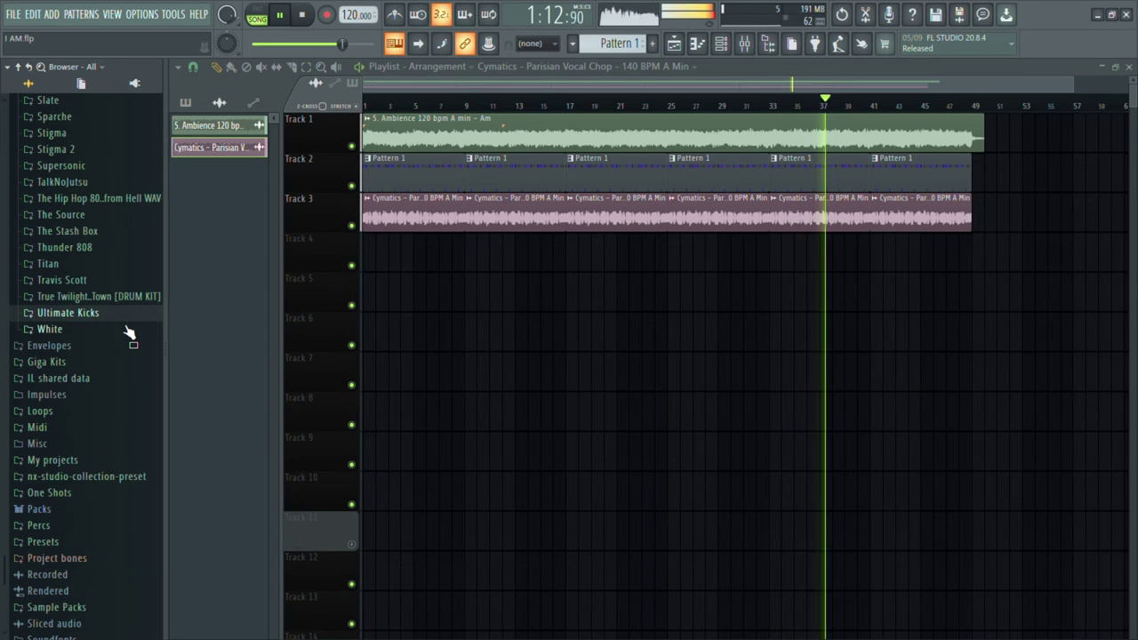
{"action": "scroll", "coordinate": [130, 324], "scroll_direction": "down", "scroll_amount": 3}
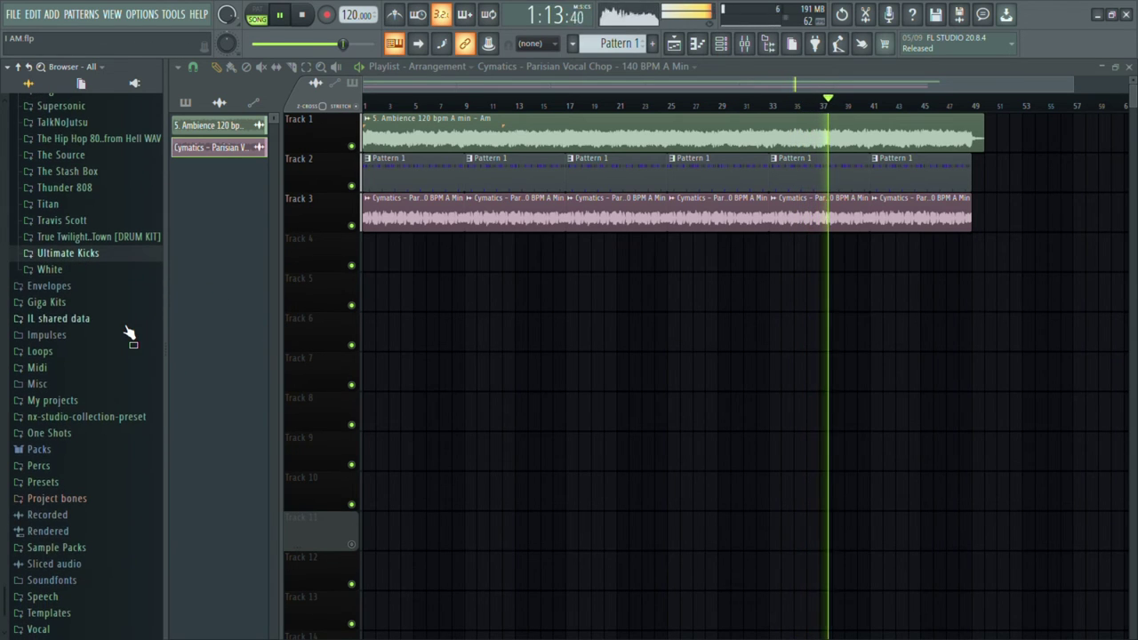
Remove the Parisian vocal chop from the project and glance into the White drum kit folder.
{"action": "left_click", "coordinate": [125, 254]}
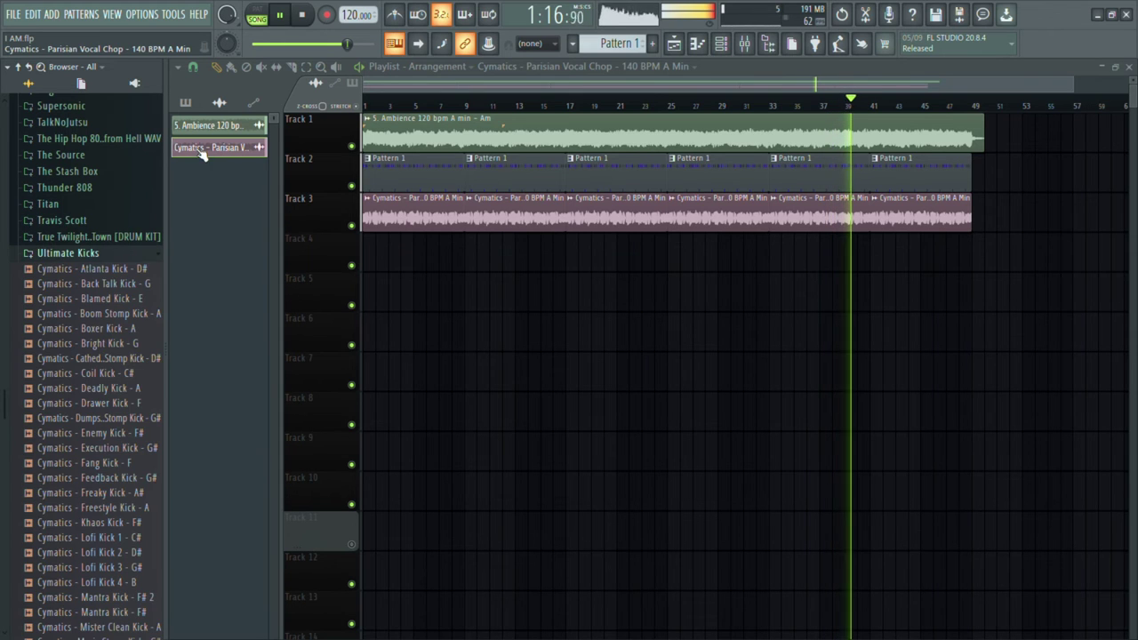
{"action": "key", "text": "ctrl+z"}
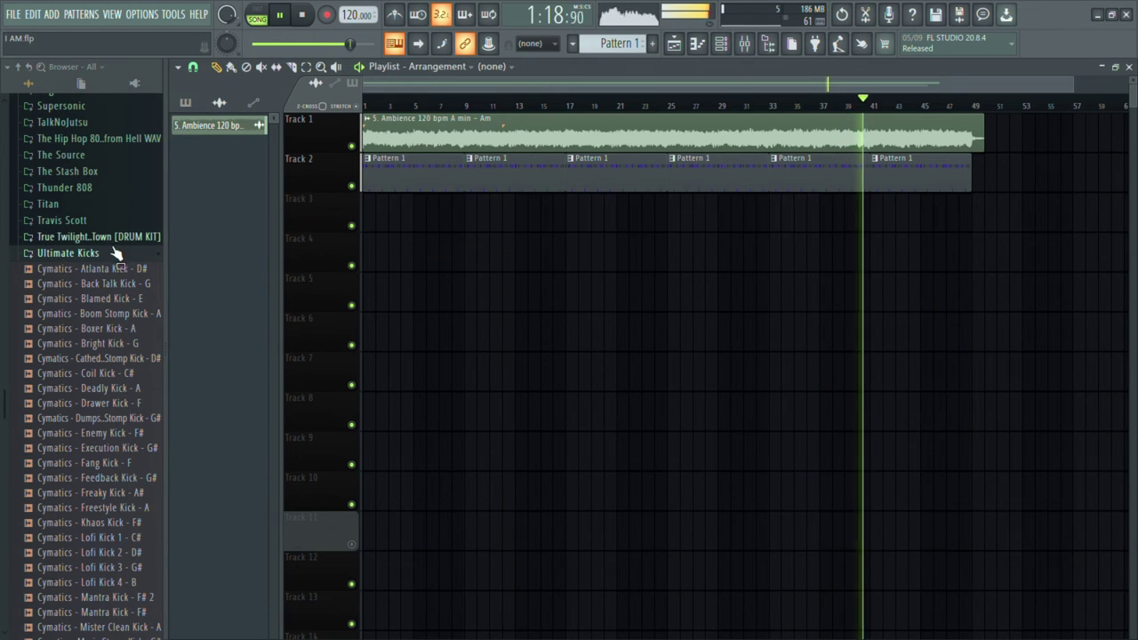
{"action": "left_click", "coordinate": [114, 253]}
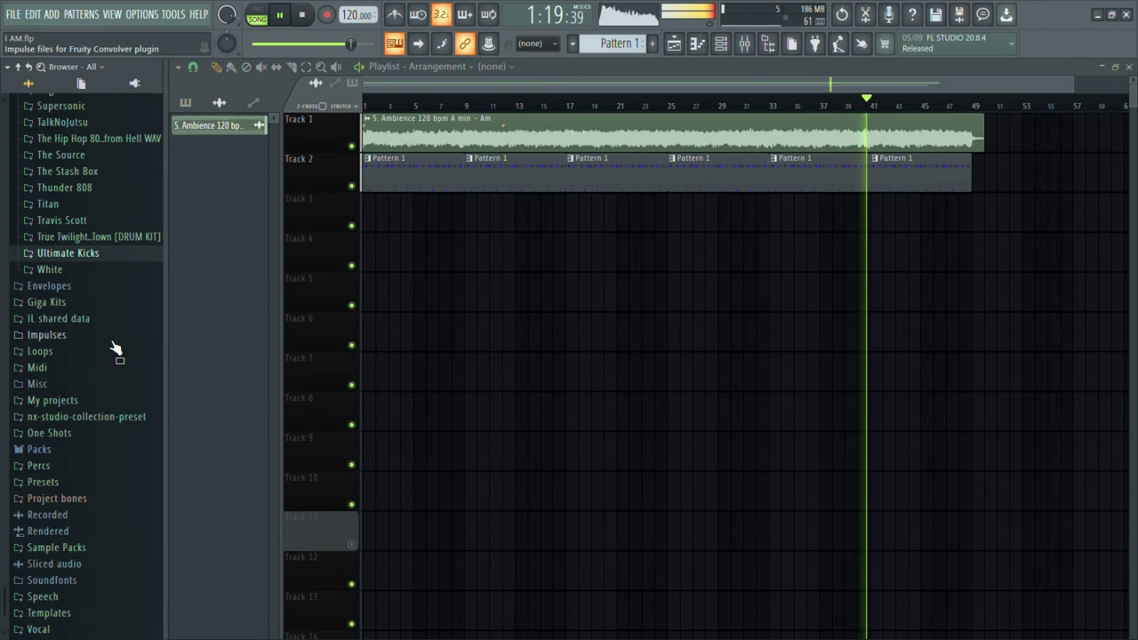
{"action": "left_click", "coordinate": [103, 277]}
{"action": "left_click", "coordinate": [103, 278]}
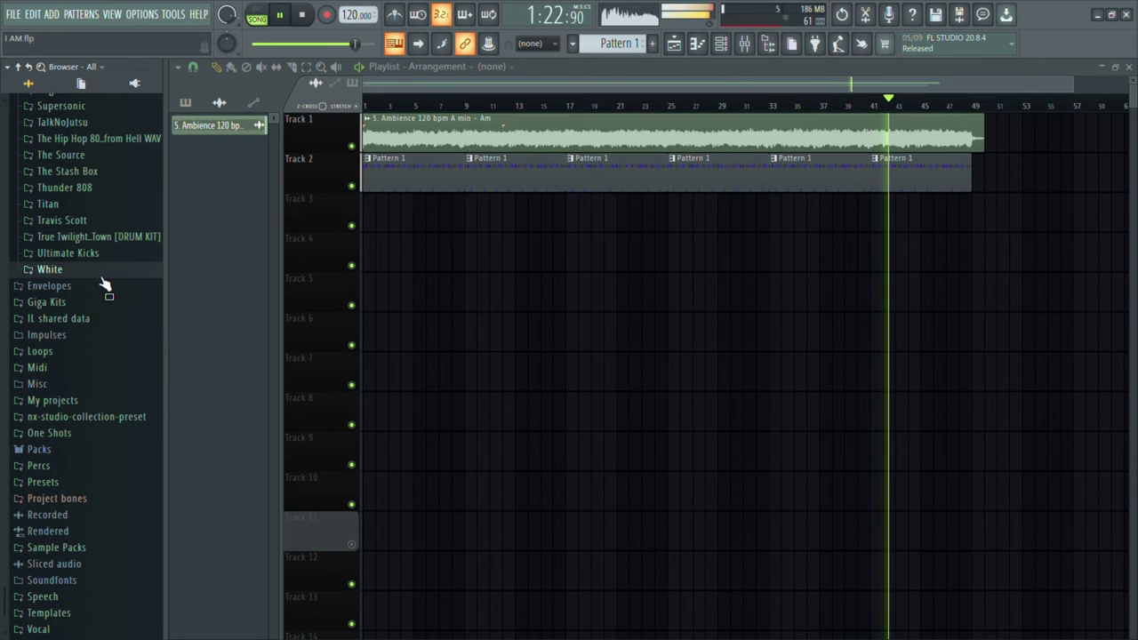
Save the project and restart playback from the beginning of the song.
{"action": "scroll", "coordinate": [106, 286], "scroll_direction": "up", "scroll_amount": 4}
{"action": "scroll", "coordinate": [111, 337], "scroll_direction": "up", "scroll_amount": 5}
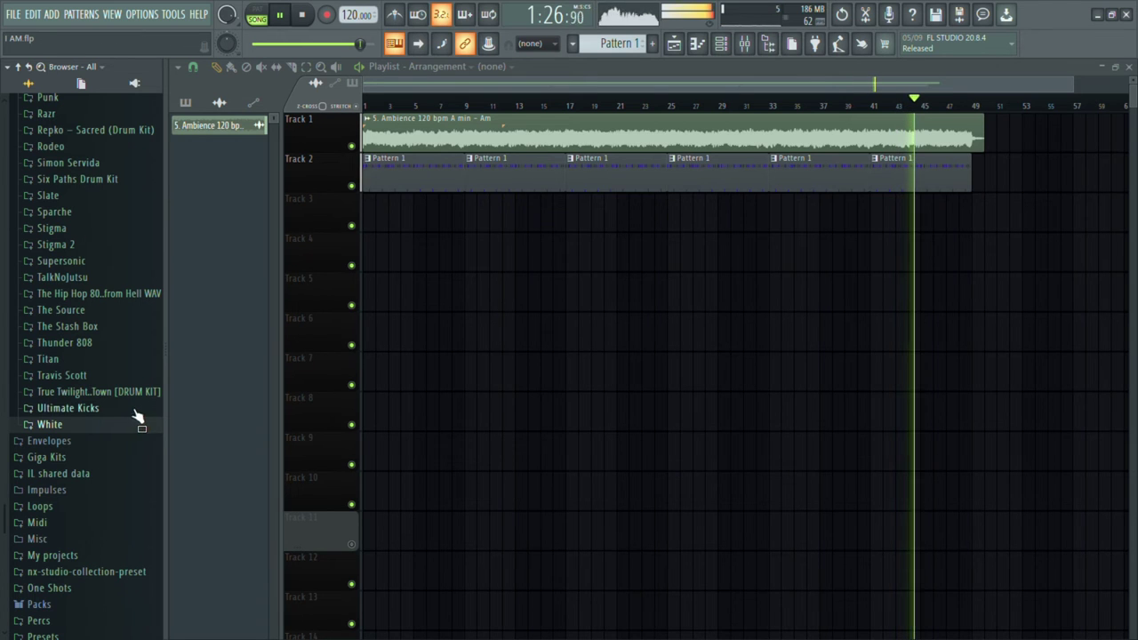
{"action": "scroll", "coordinate": [89, 409], "scroll_direction": "up", "scroll_amount": 5}
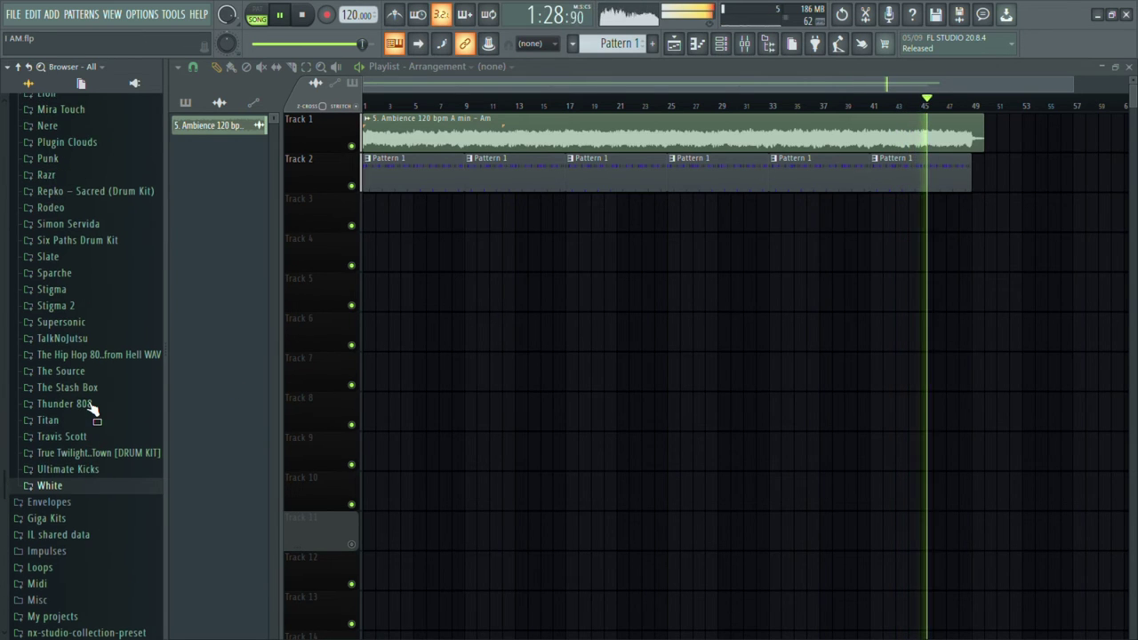
{"action": "key", "text": "ctrl+s"}
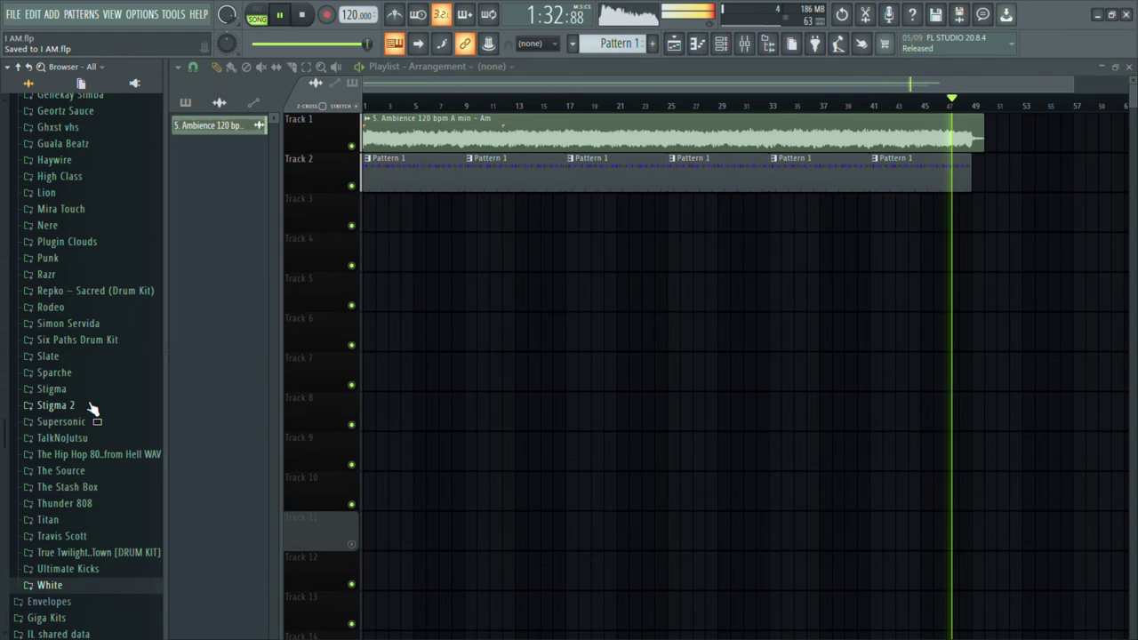
{"action": "scroll", "coordinate": [92, 409], "scroll_direction": "up", "scroll_amount": 2}
{"action": "key", "text": "ctrl+s"}
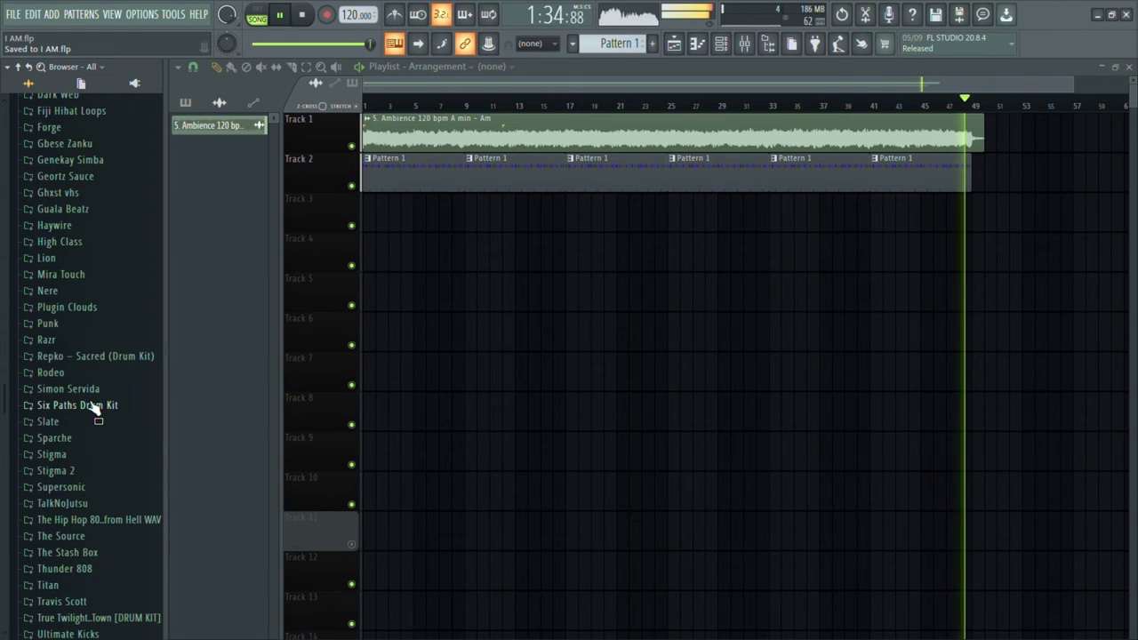
{"action": "key", "text": "space"}
{"action": "key", "text": "space"}
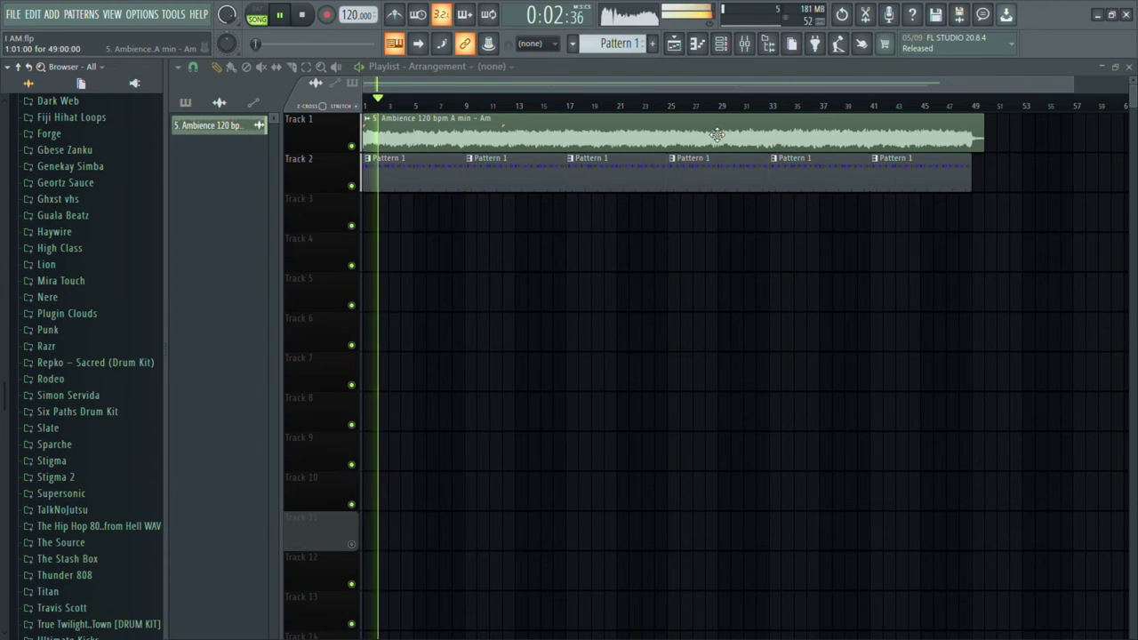
Shift the ambience clip and all Pattern 1 clips eight bars later so they start at bar 9.
{"action": "scroll", "coordinate": [716, 133], "scroll_direction": "down", "scroll_amount": 1}
{"action": "left_click_drag", "start_coordinate": [898, 206], "coordinate": [423, 162]}
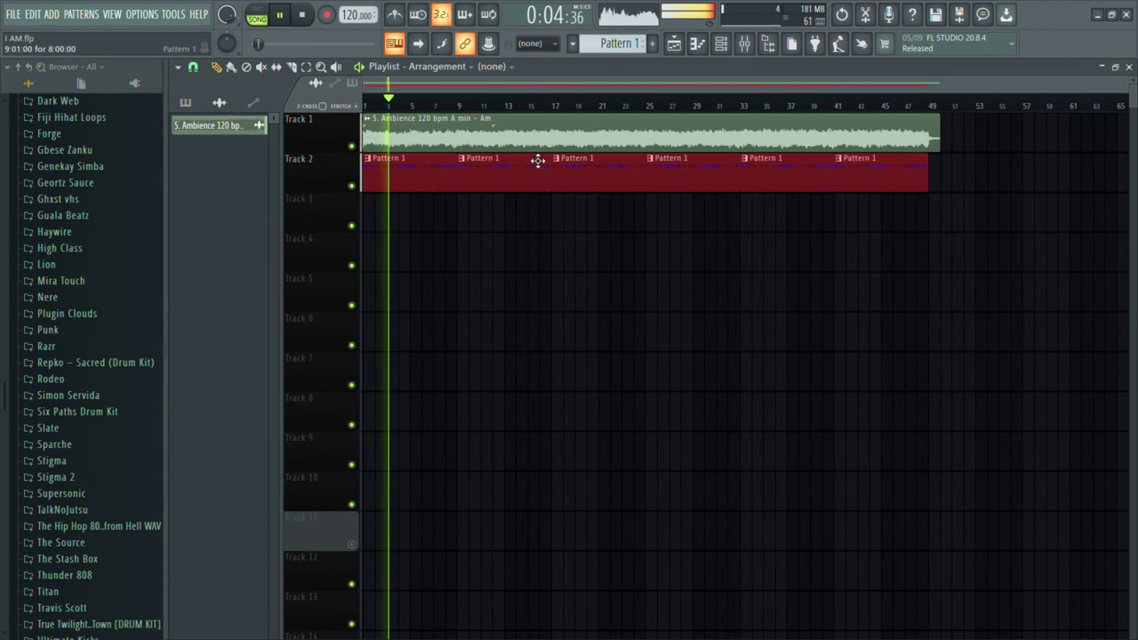
{"action": "left_click_drag", "start_coordinate": [931, 219], "coordinate": [511, 136]}
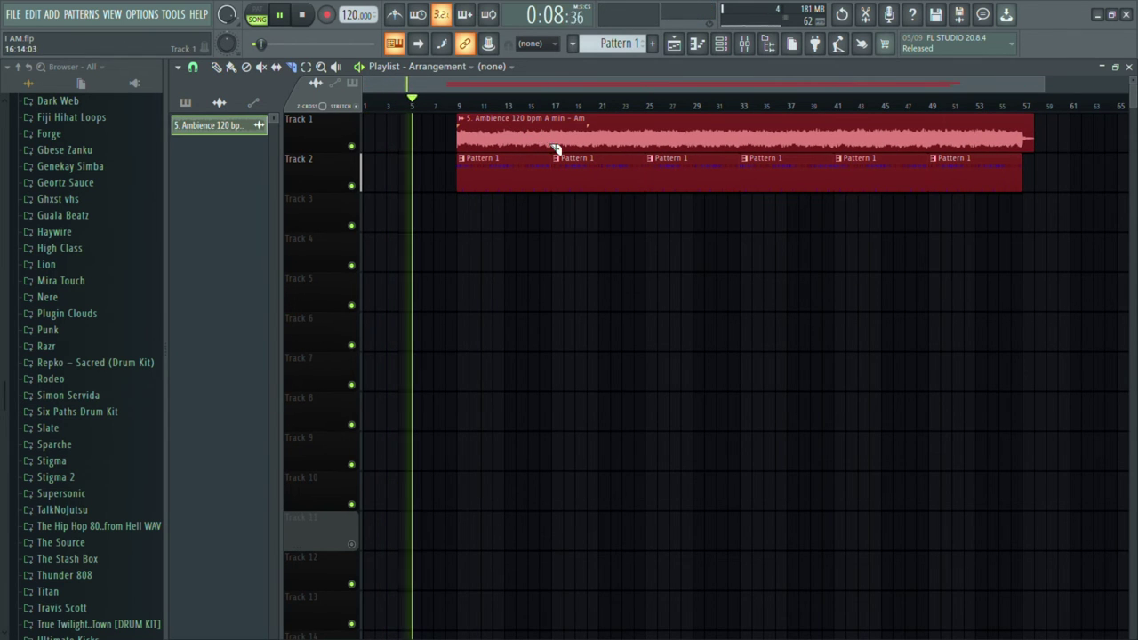
Slice the ambience clip at bar 17, copy its first eight bars to bar 1, and replay from the start.
{"action": "left_click", "coordinate": [553, 139]}
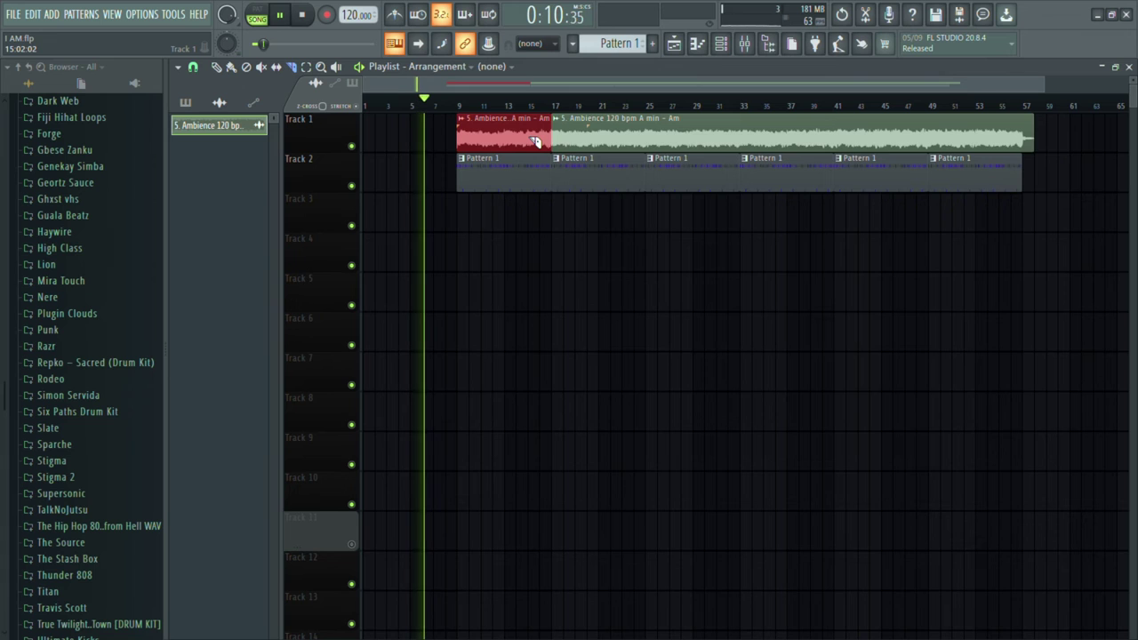
{"action": "left_click_drag", "start_coordinate": [545, 144], "coordinate": [267, 134]}
{"action": "key", "text": "space"}
{"action": "key", "text": "space"}
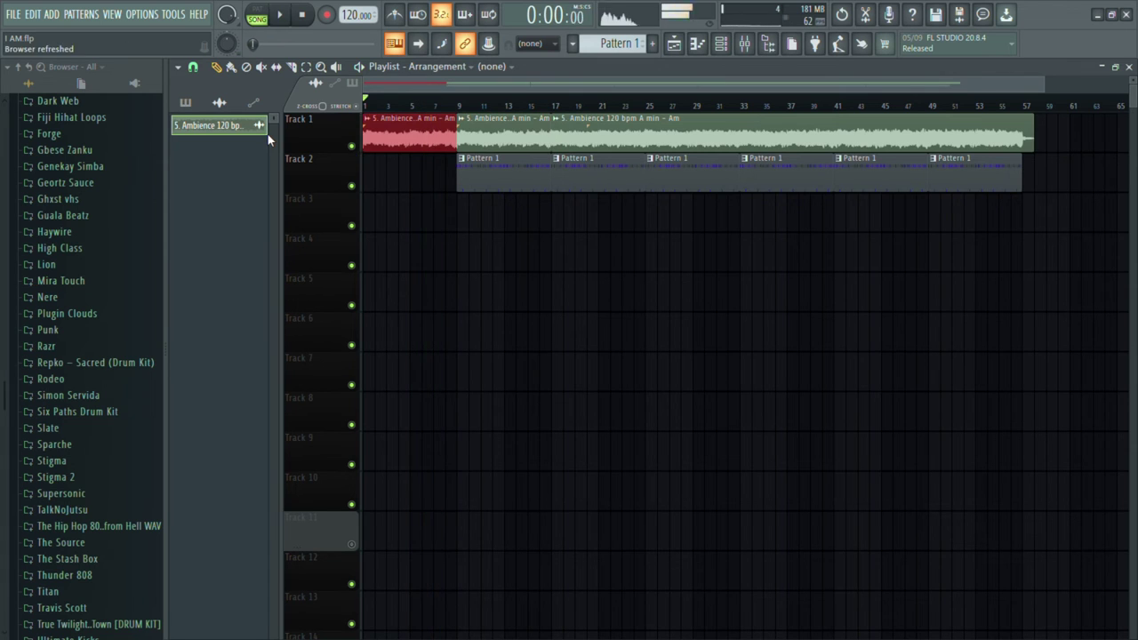
Make the eight-bar intro ambience clip at bar 1 unique so it has its own channel.
{"action": "left_click", "coordinate": [457, 293]}
{"action": "right_click", "coordinate": [465, 304]}
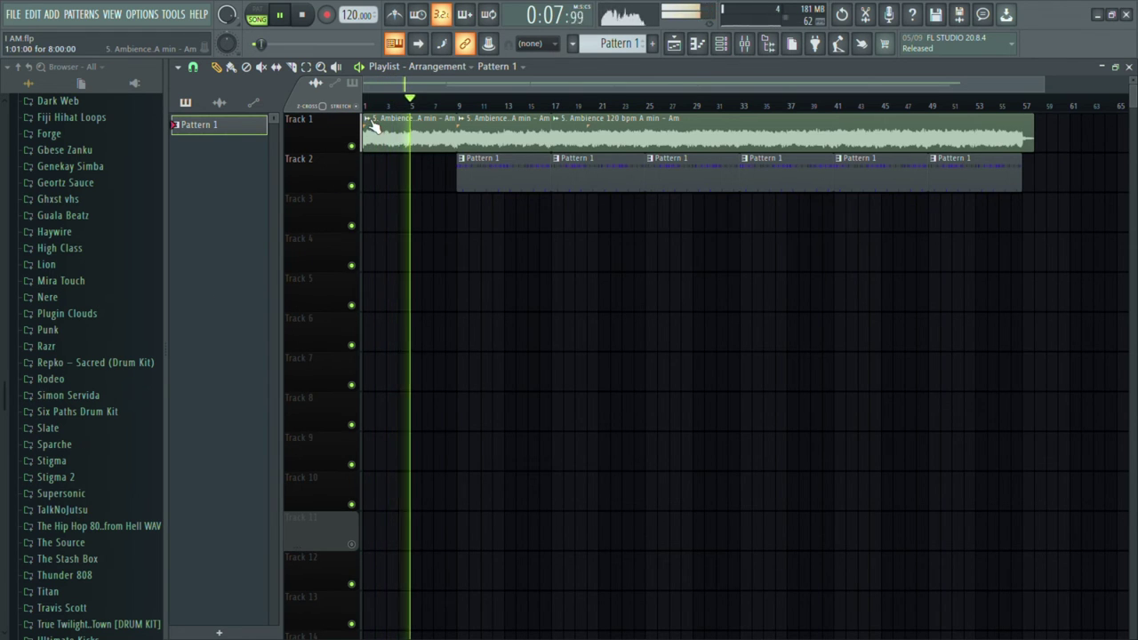
{"action": "left_click", "coordinate": [425, 237]}
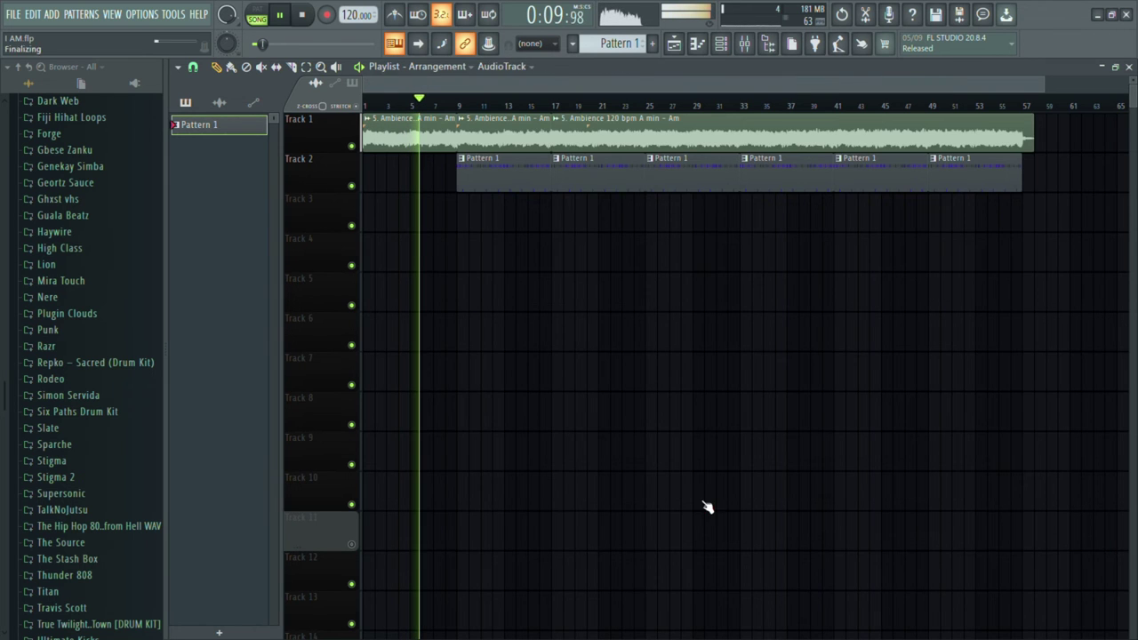
{"action": "left_click", "coordinate": [403, 139]}
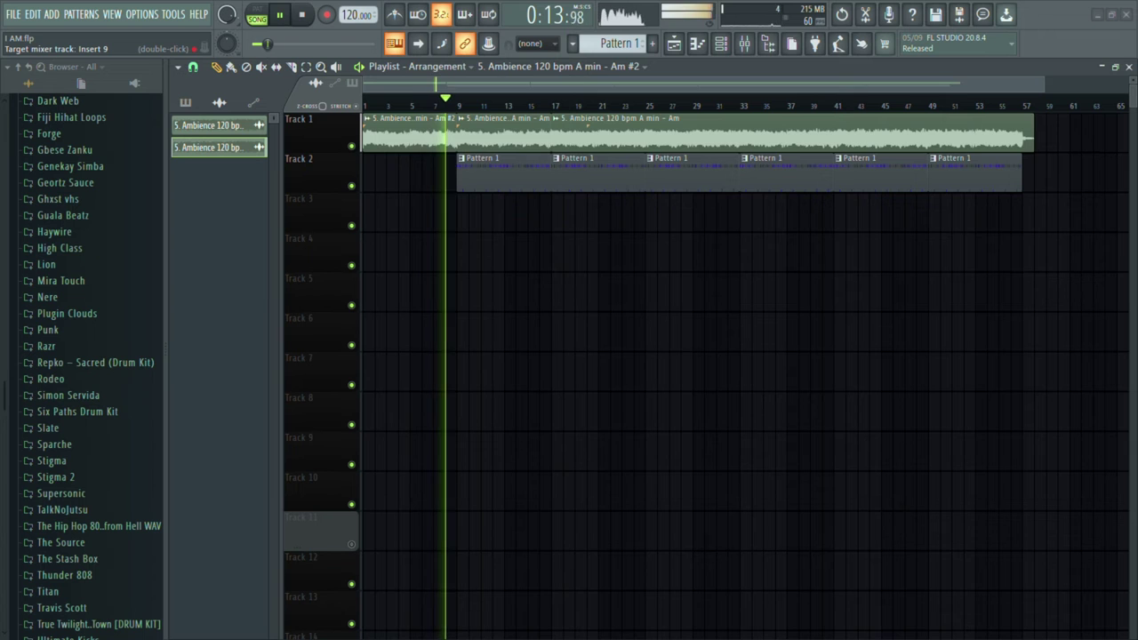
Set up mixer Insert 11 for the intro ambience with Mammoth in slot 3 and its volume at -9.9 dB.
{"action": "left_click", "coordinate": [745, 41]}
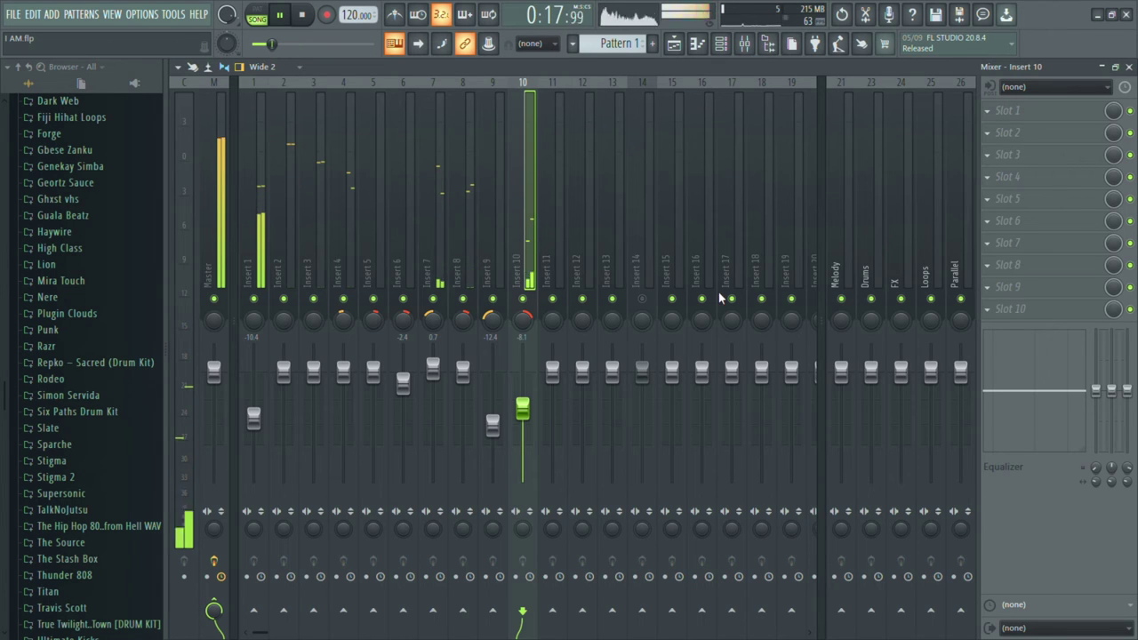
{"action": "key", "text": "Right"}
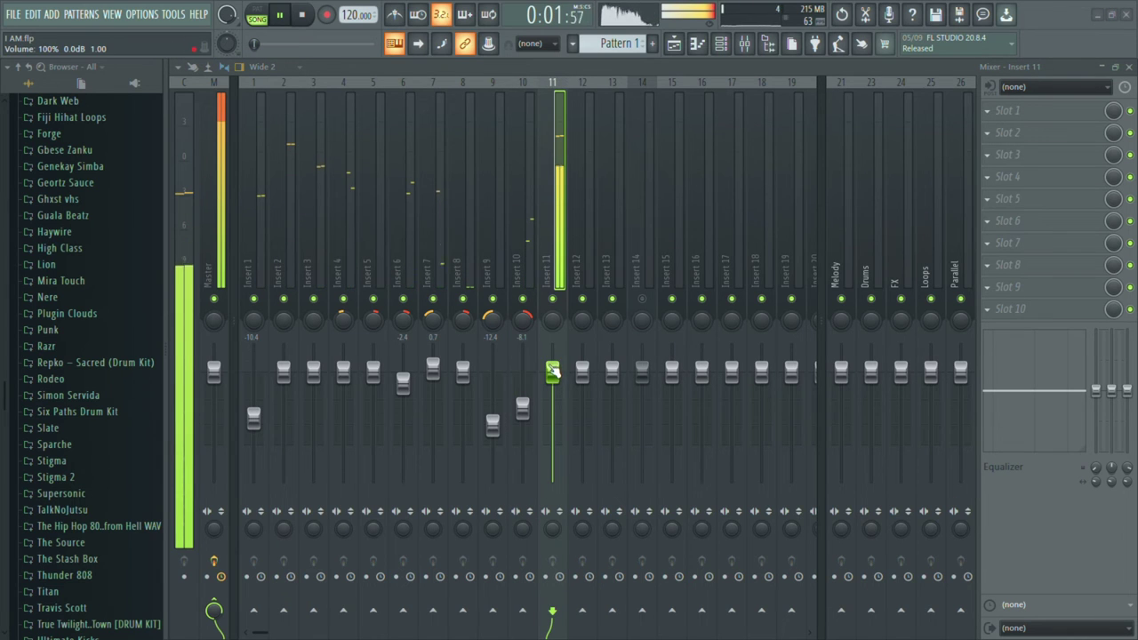
{"action": "left_click_drag", "start_coordinate": [552, 371], "coordinate": [552, 411]}
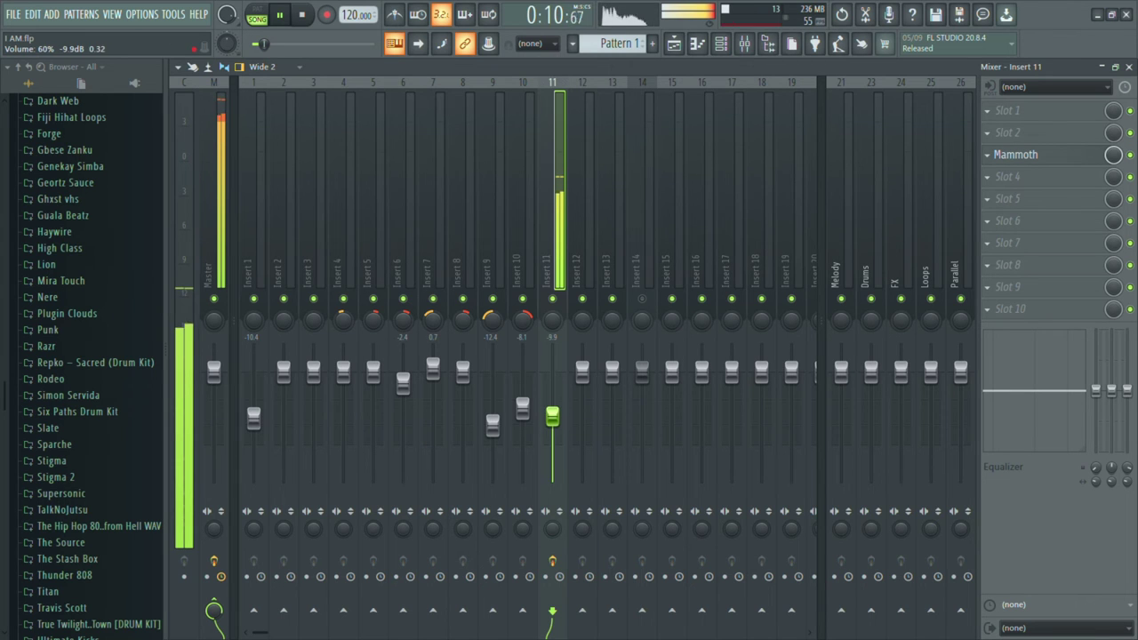
Replay the arrangement from the start and lower Insert 11's volume to -12.3 dB.
{"action": "left_click", "coordinate": [674, 45]}
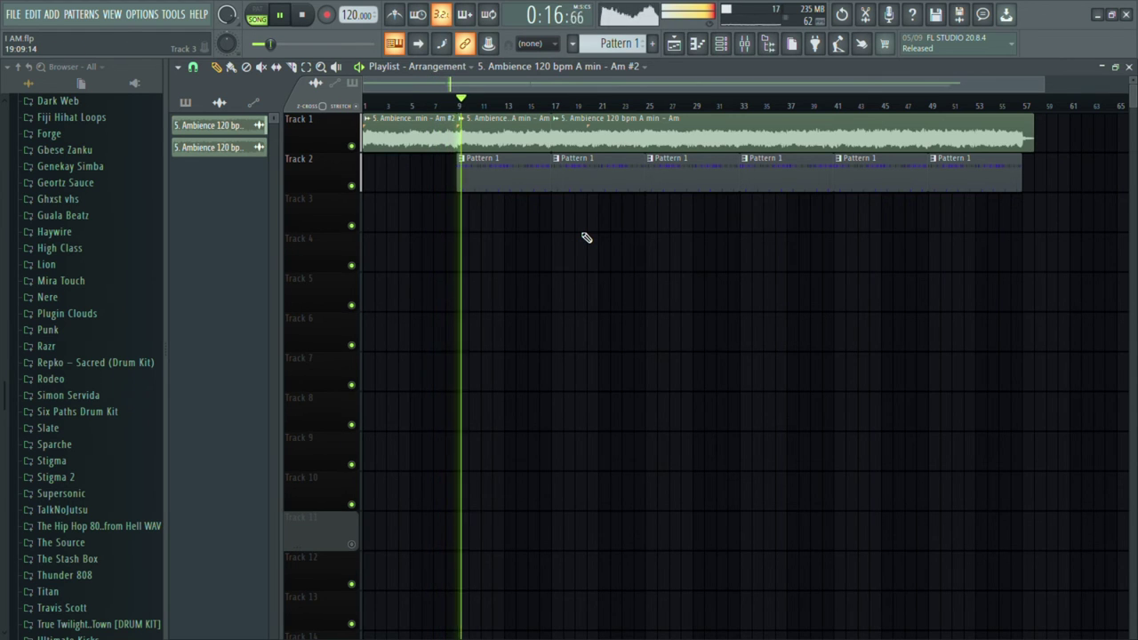
{"action": "left_click", "coordinate": [304, 15]}
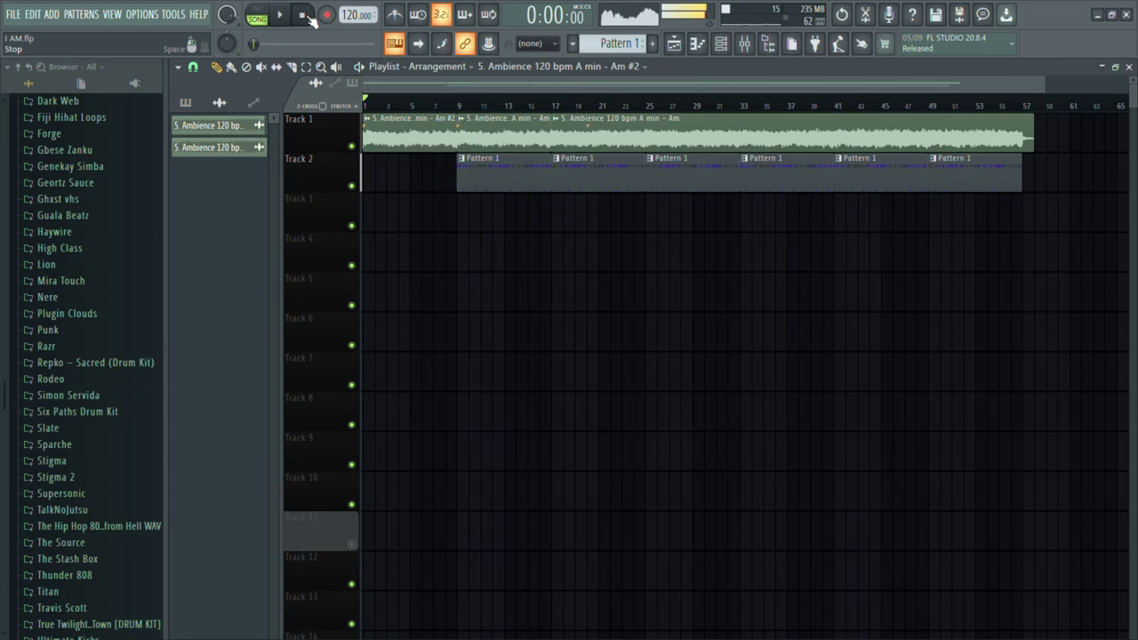
{"action": "key", "text": "space"}
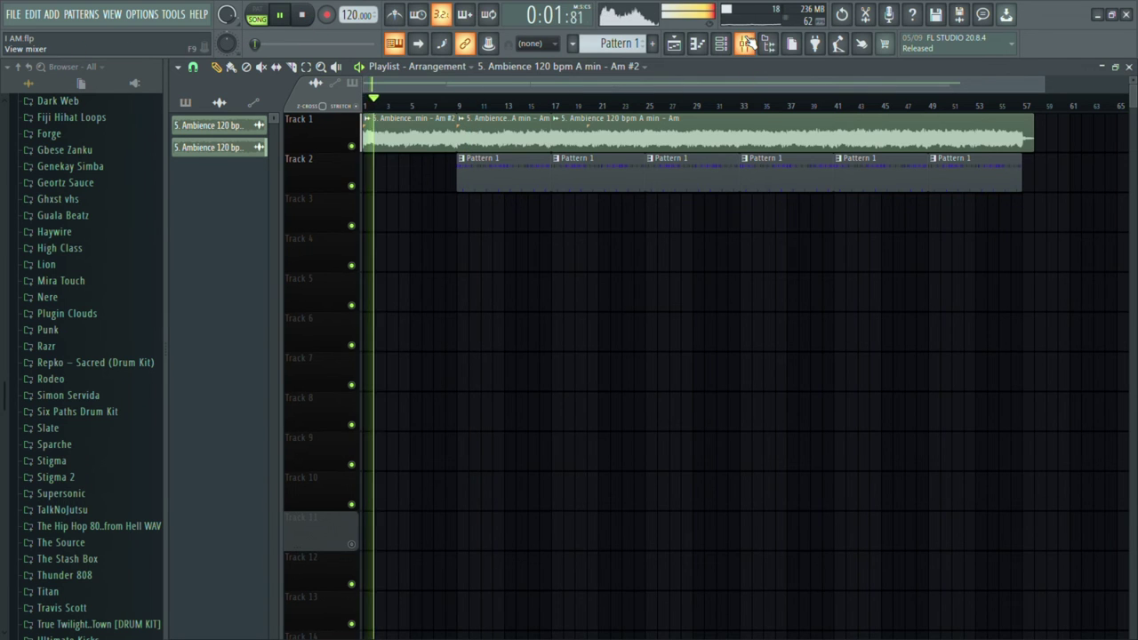
{"action": "key", "text": "F9"}
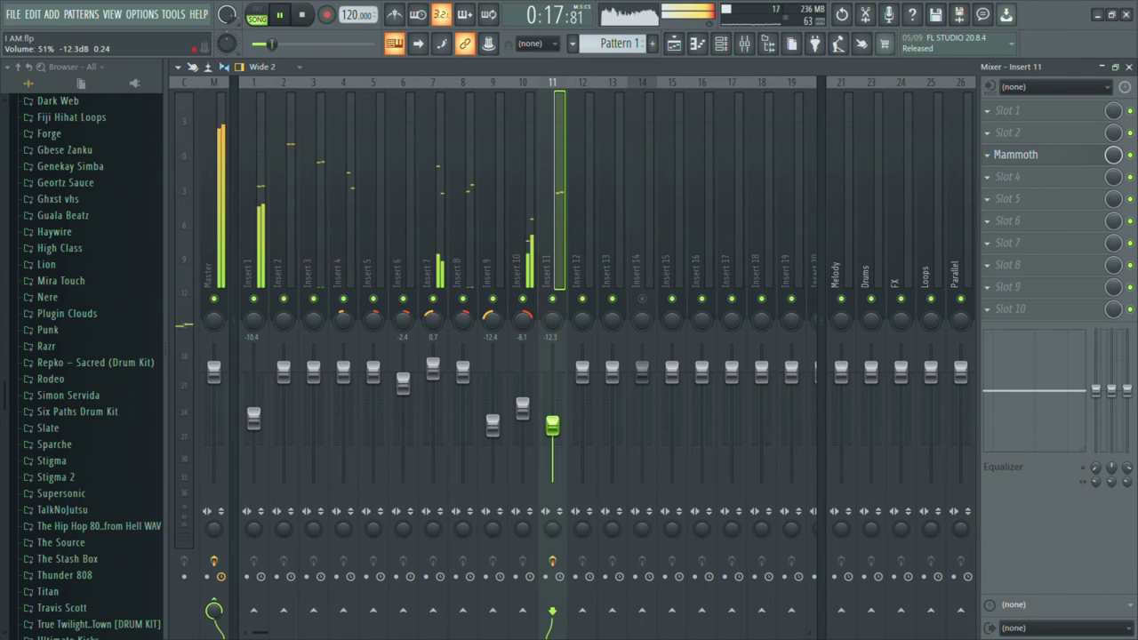
{"action": "key", "text": "space"}
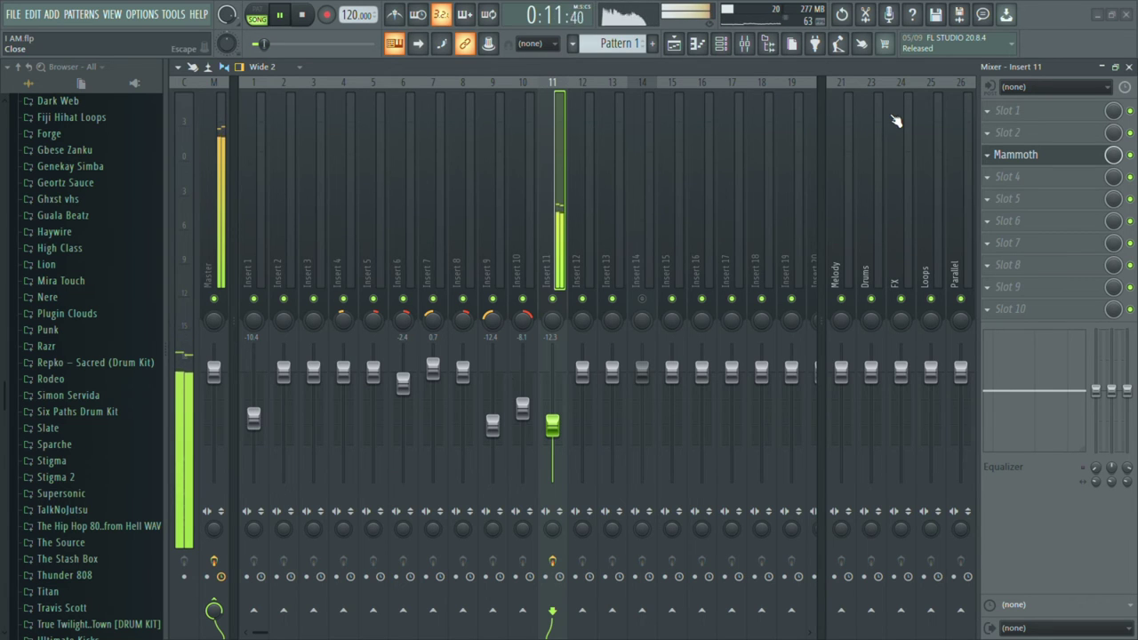
Lower mixer Insert 10's volume to -12.2 dB and save the project.
{"action": "left_click", "coordinate": [672, 51]}
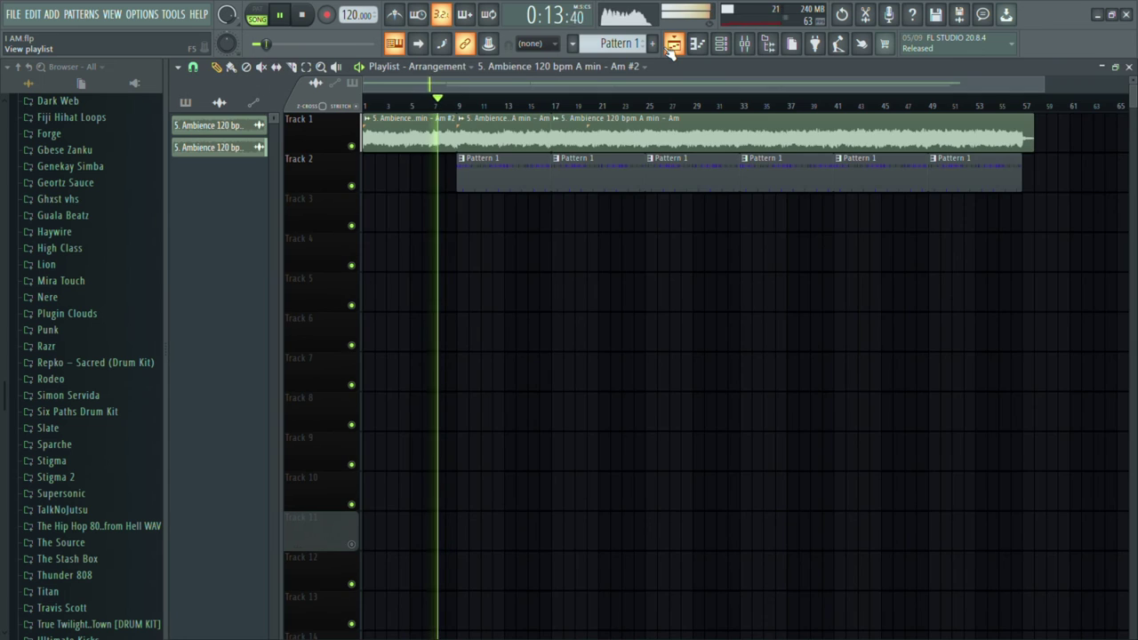
{"action": "left_click", "coordinate": [671, 51]}
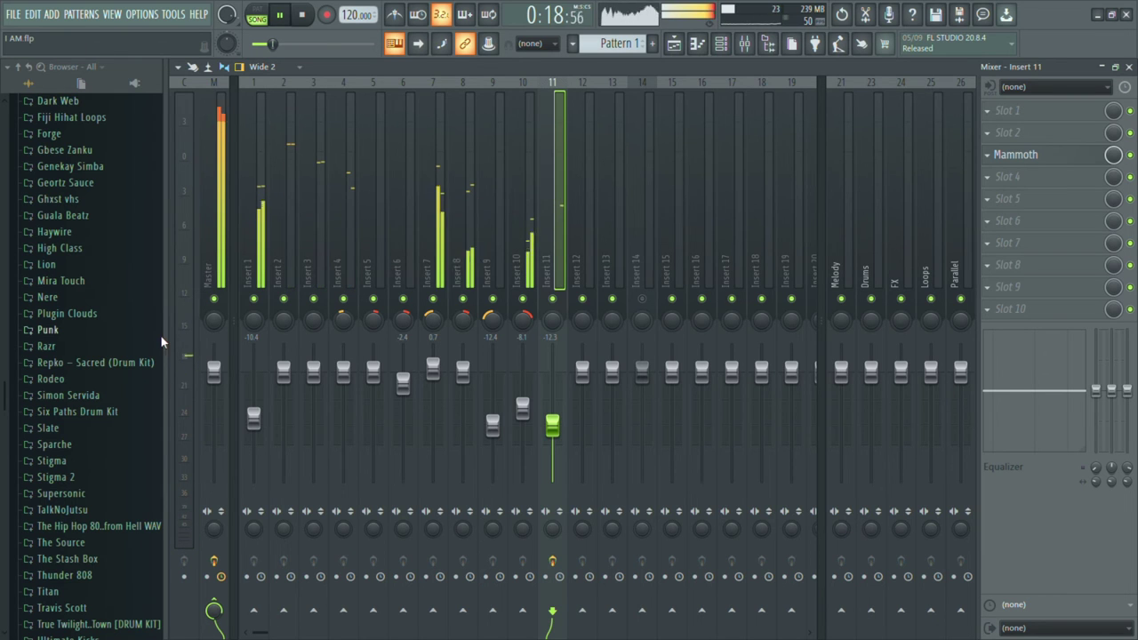
{"action": "scroll", "coordinate": [62, 356], "scroll_direction": "up", "scroll_amount": 3}
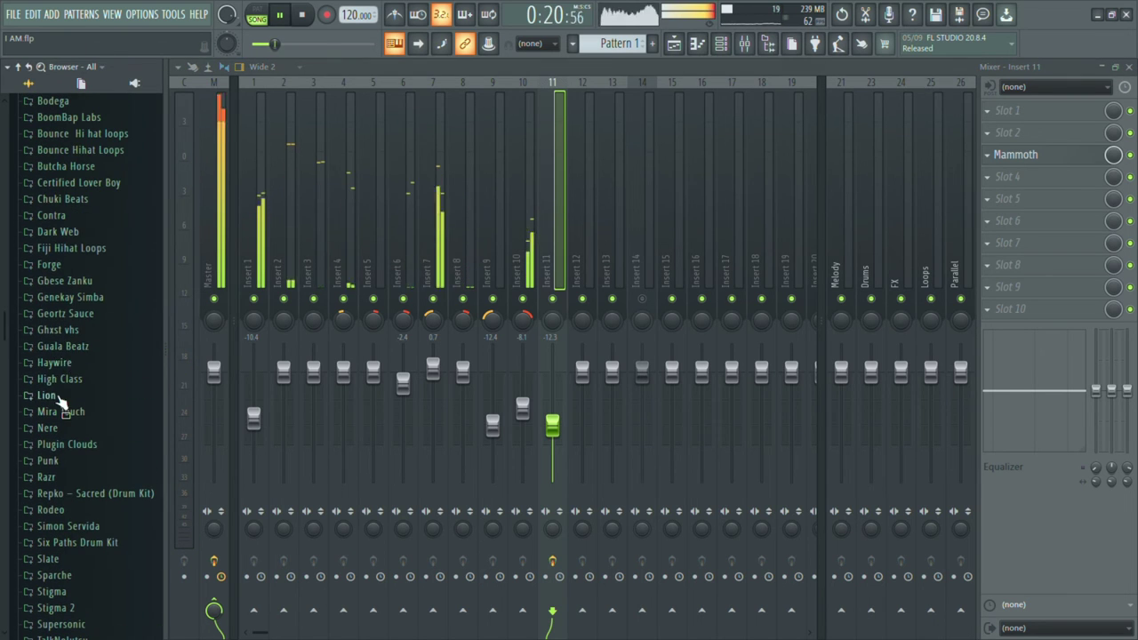
{"action": "scroll", "coordinate": [62, 356], "scroll_direction": "up", "scroll_amount": 3}
{"action": "left_click_drag", "start_coordinate": [524, 405], "coordinate": [526, 428]}
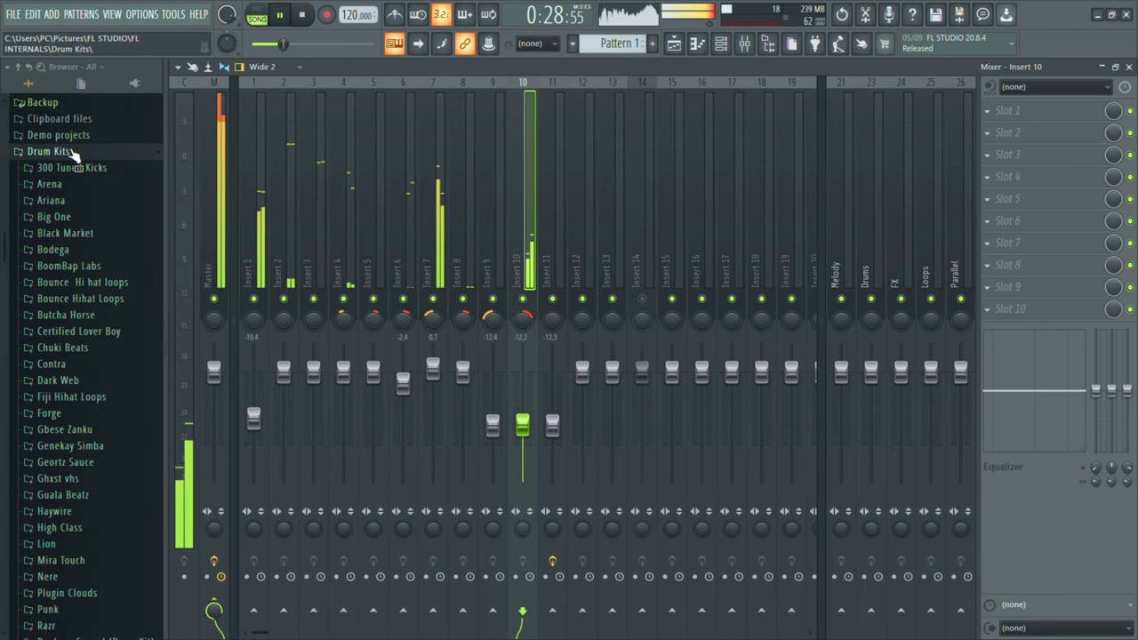
{"action": "key", "text": "ctrl+s"}
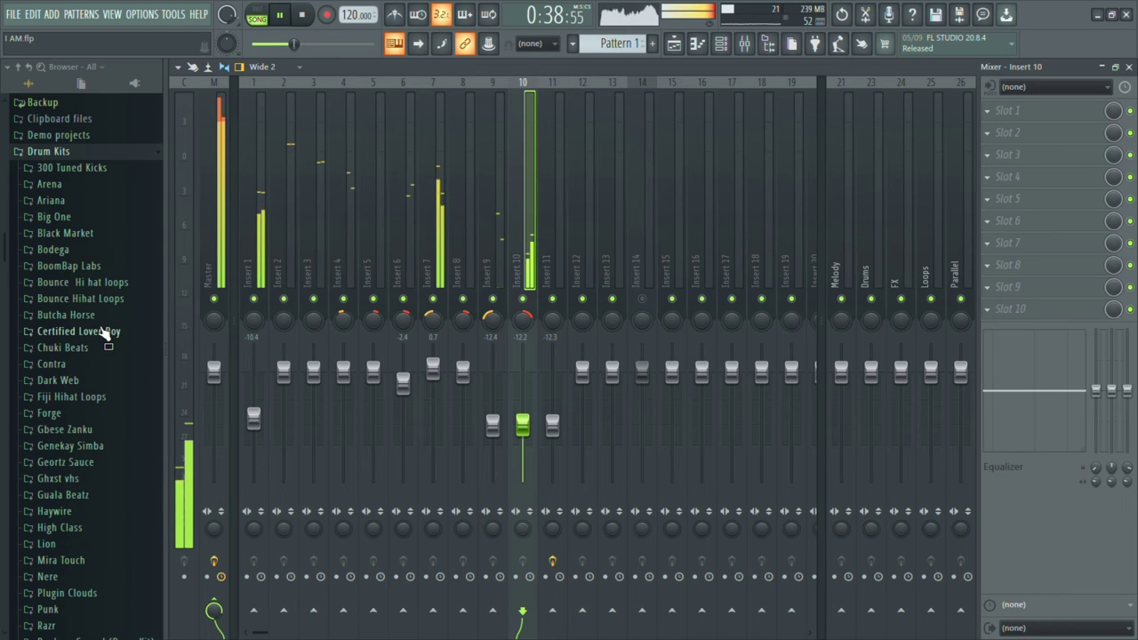
Open the Titan drum kit and look through its MIDI and Drum One Shots folders.
{"action": "scroll", "coordinate": [77, 411], "scroll_direction": "down", "scroll_amount": 4}
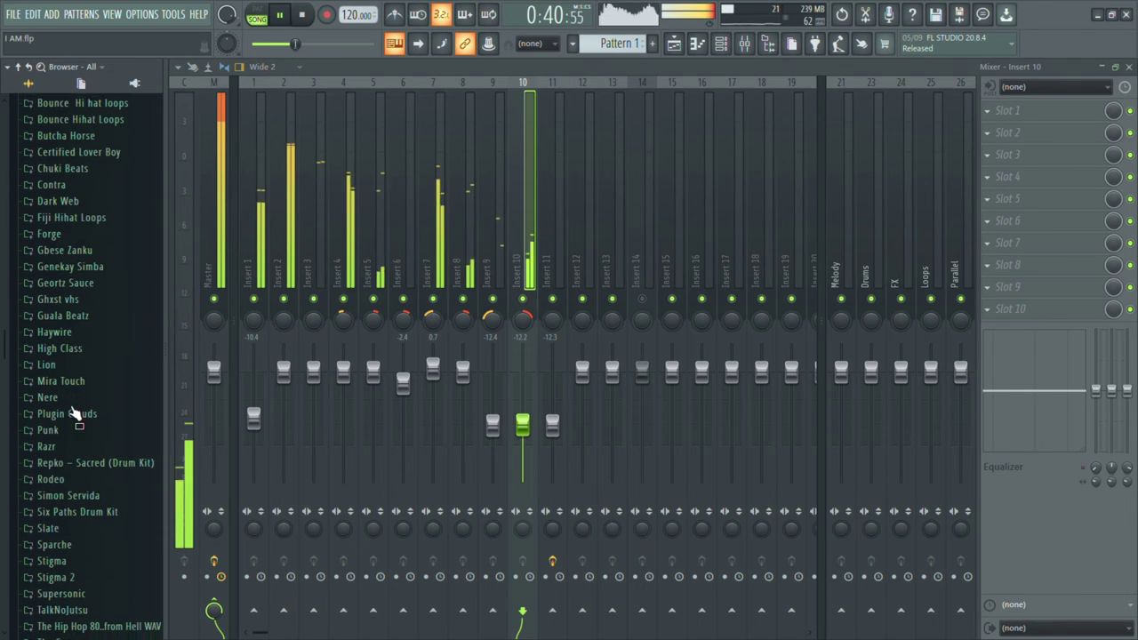
{"action": "scroll", "coordinate": [83, 403], "scroll_direction": "down", "scroll_amount": 2}
{"action": "scroll", "coordinate": [107, 397], "scroll_direction": "down", "scroll_amount": 3}
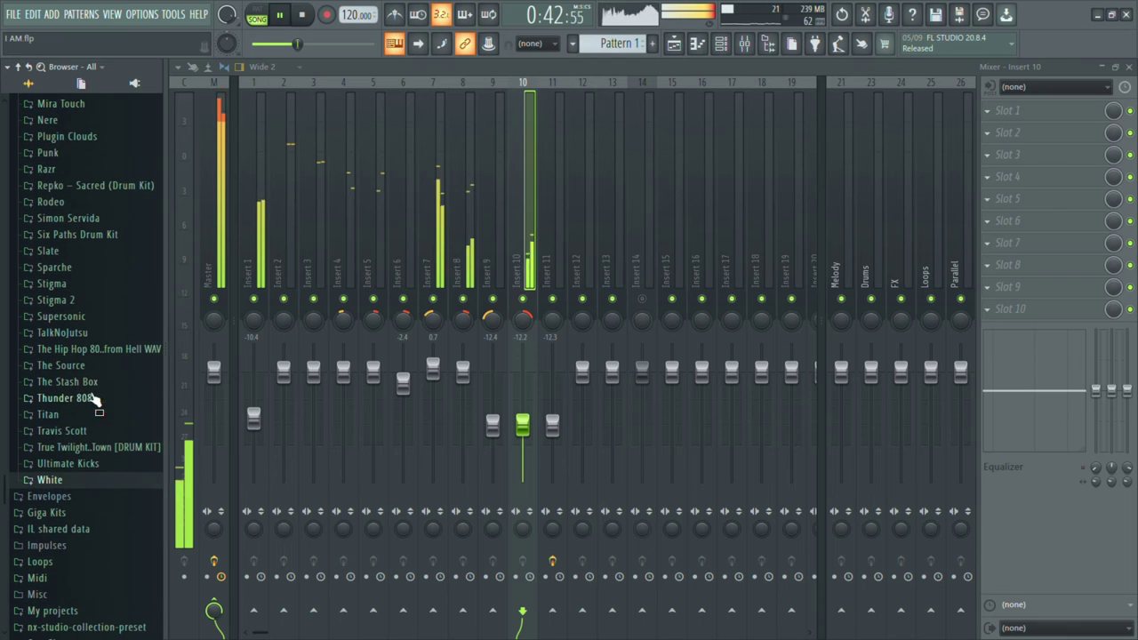
{"action": "scroll", "coordinate": [103, 347], "scroll_direction": "up", "scroll_amount": 1}
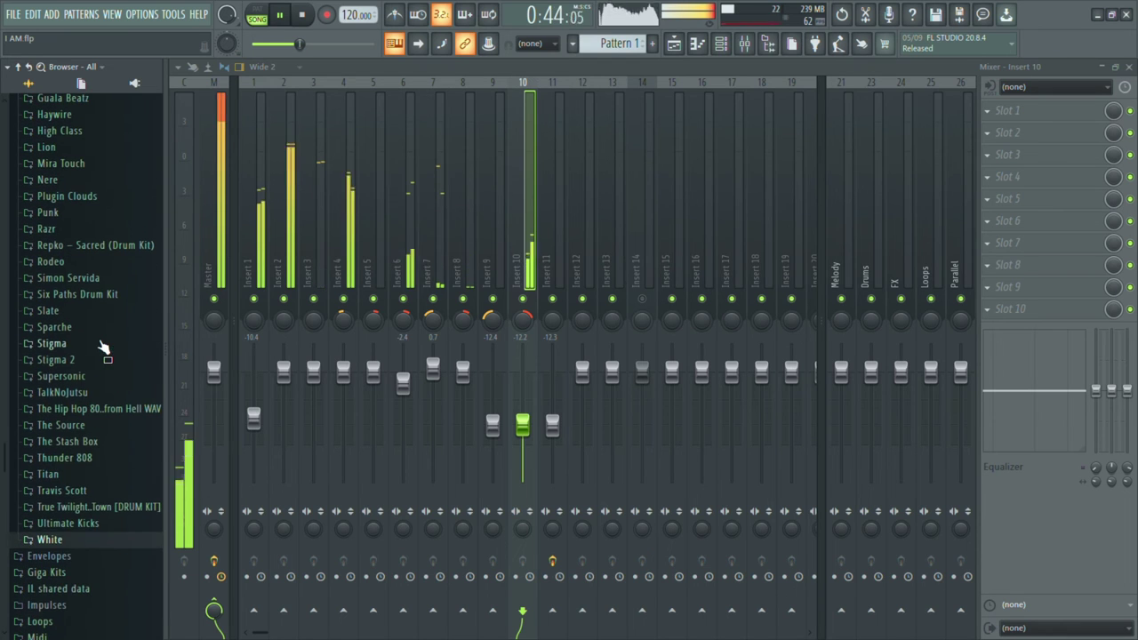
{"action": "left_click", "coordinate": [89, 476]}
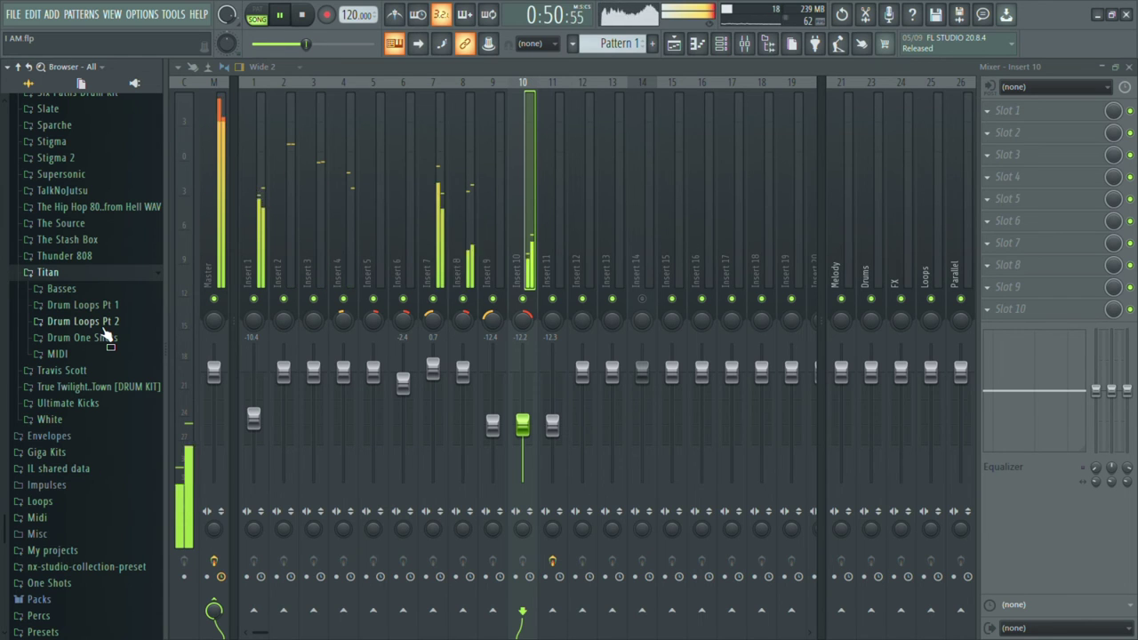
{"action": "left_click", "coordinate": [137, 356]}
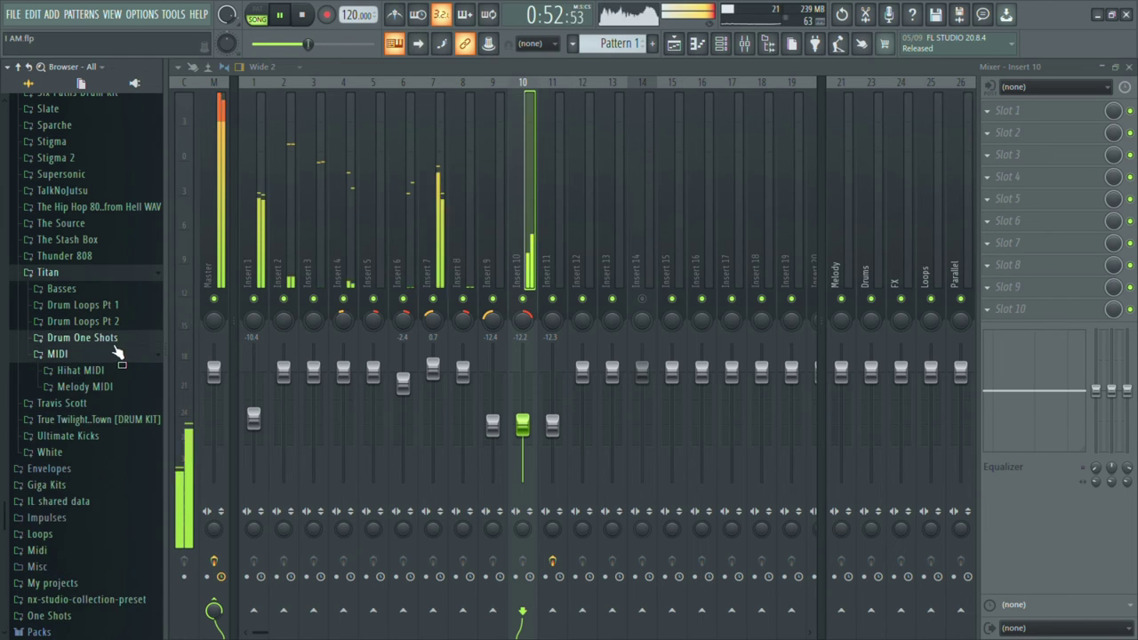
{"action": "left_click", "coordinate": [113, 339]}
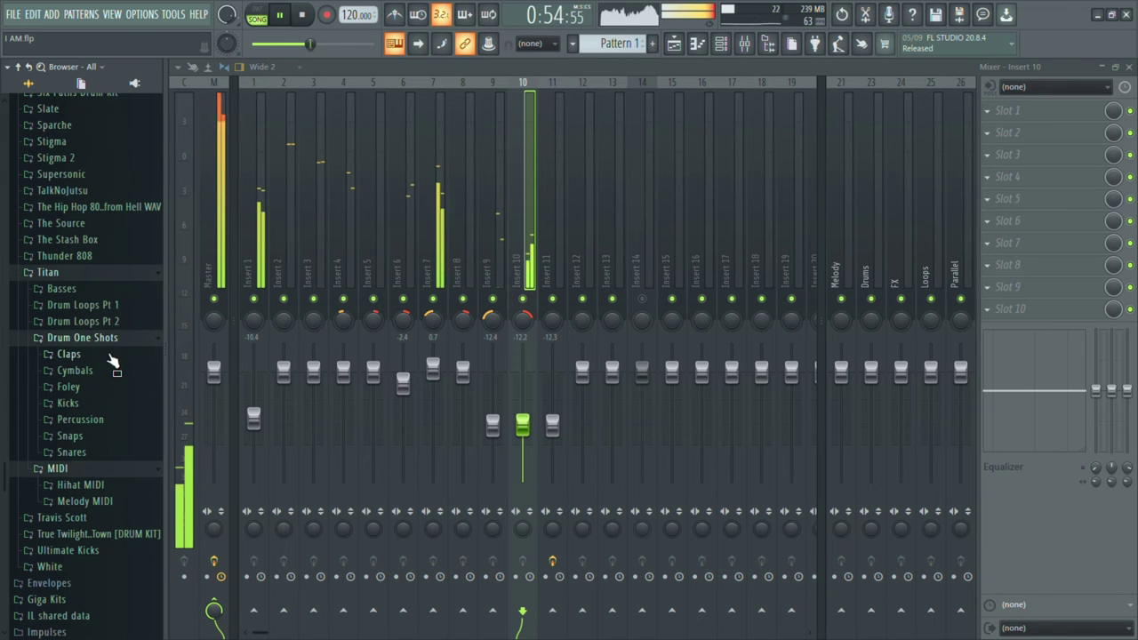
{"action": "left_click", "coordinate": [133, 340]}
{"action": "left_click", "coordinate": [119, 324]}
{"action": "left_click", "coordinate": [116, 321]}
Look through the Titan kit's Drum Loops Pt 1 and Pt 2 folders, including the 90s, Classic, Modern and R&B Drum Loops.
{"action": "left_click", "coordinate": [112, 308]}
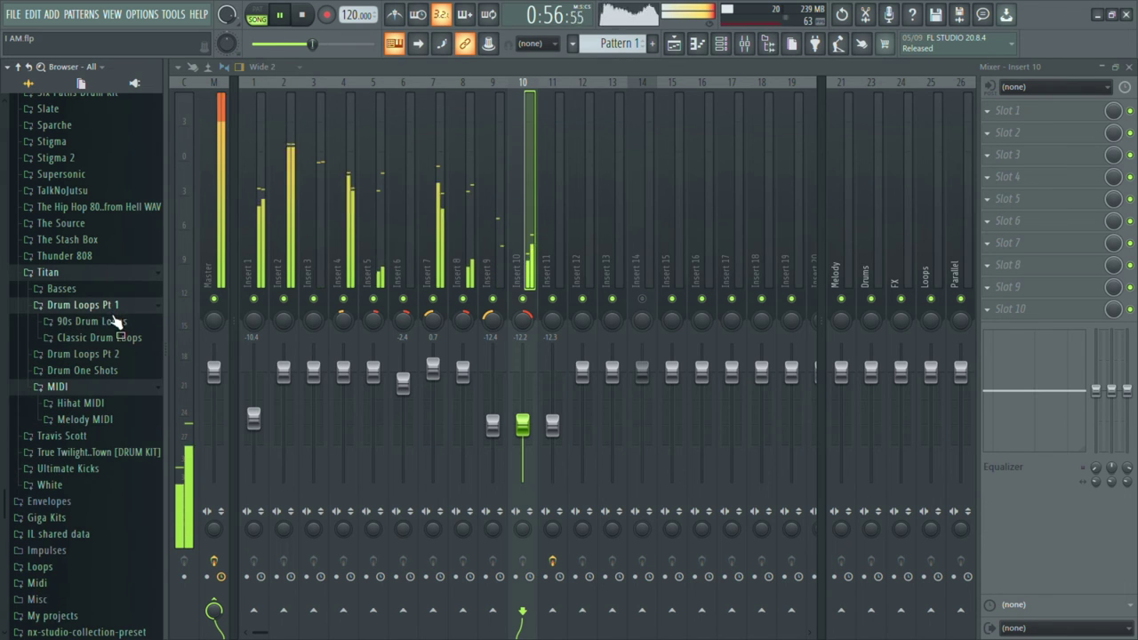
{"action": "left_click", "coordinate": [115, 322]}
{"action": "left_click", "coordinate": [122, 423]}
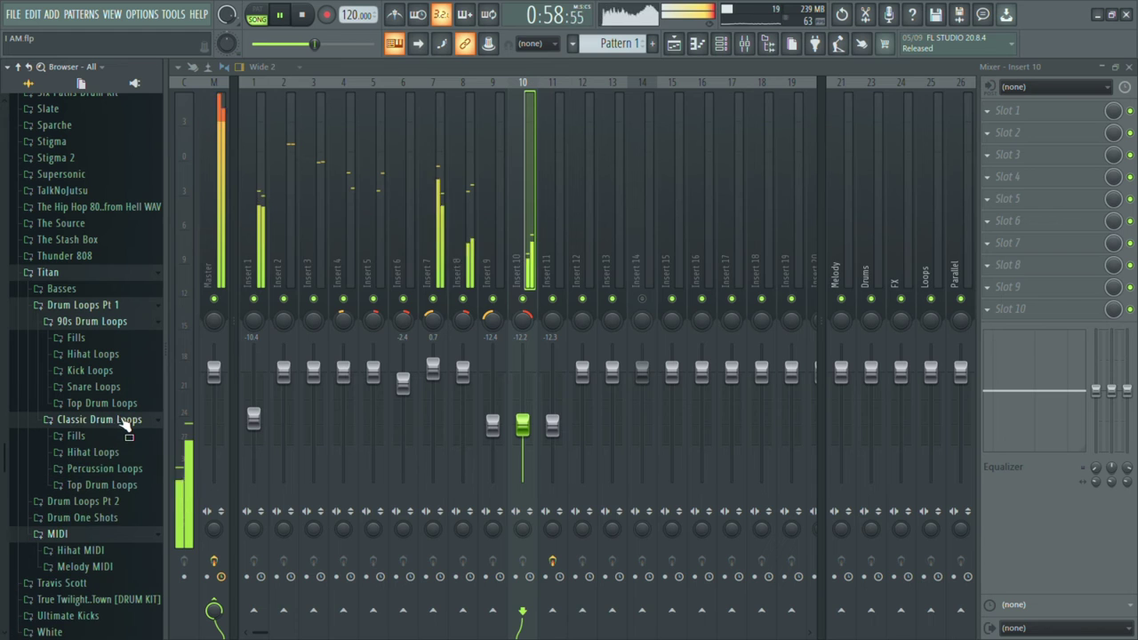
{"action": "left_click", "coordinate": [104, 500]}
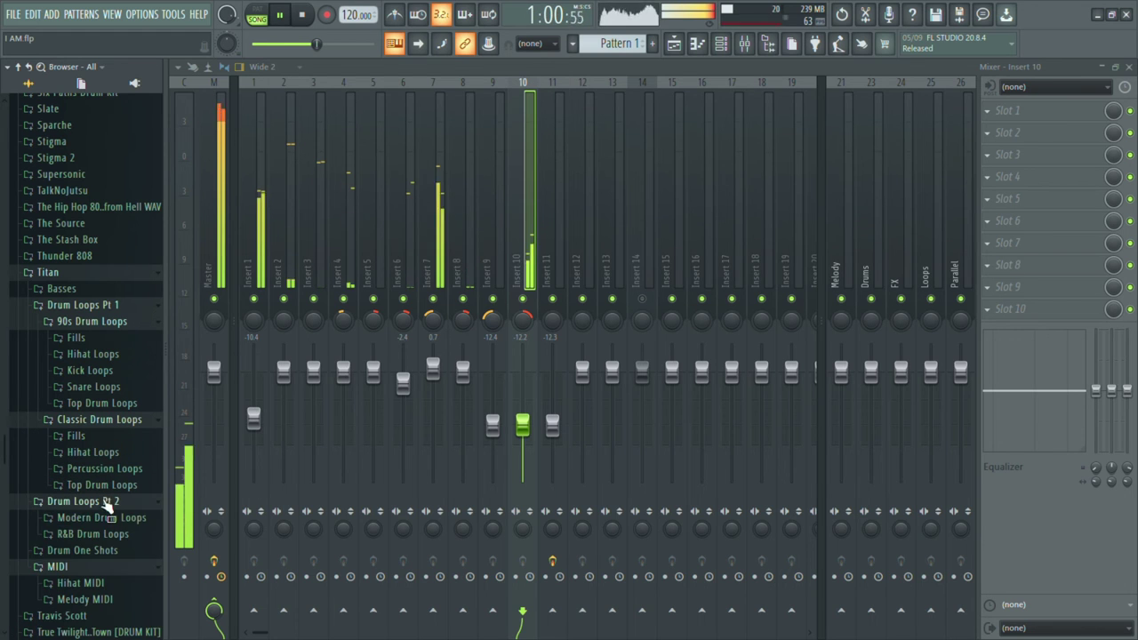
{"action": "left_click", "coordinate": [107, 518]}
{"action": "scroll", "coordinate": [109, 527], "scroll_direction": "down", "scroll_amount": 2}
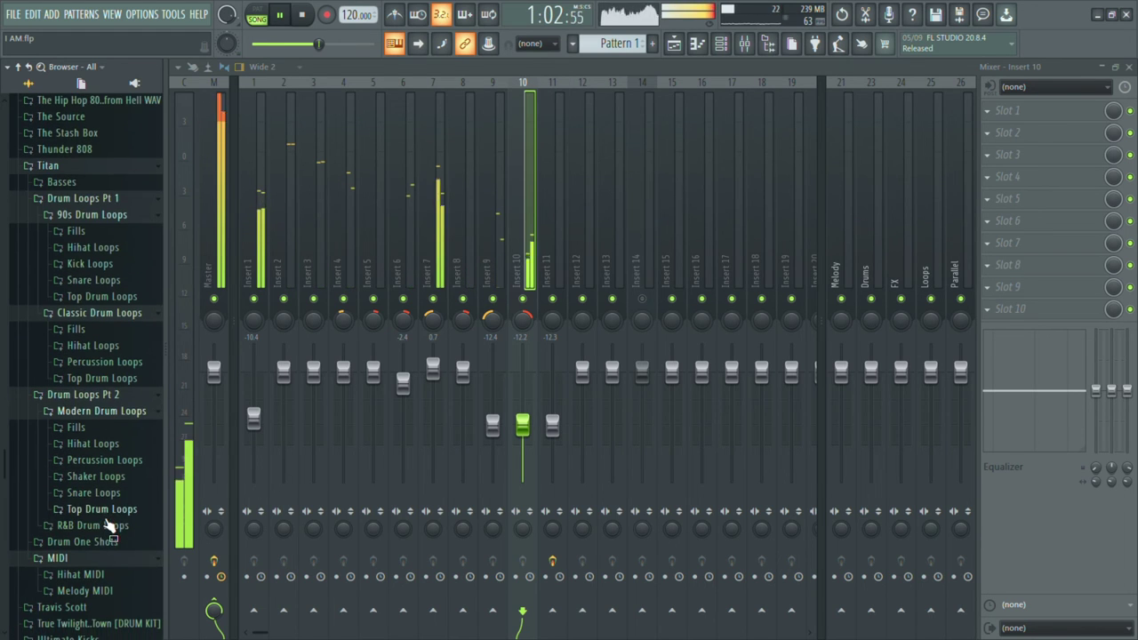
{"action": "left_click", "coordinate": [103, 525]}
{"action": "scroll", "coordinate": [112, 529], "scroll_direction": "down", "scroll_amount": 1}
{"action": "left_click", "coordinate": [107, 455]}
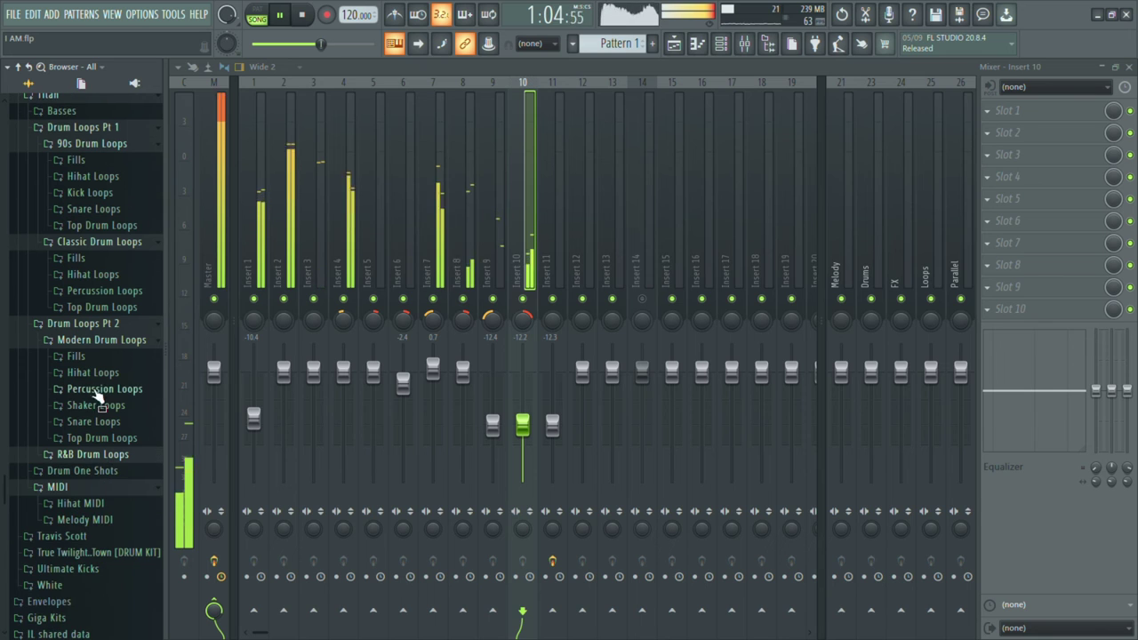
Audition drum fills from the Modern Drum Loops Fills folder with the playlist in view.
{"action": "left_click", "coordinate": [124, 365]}
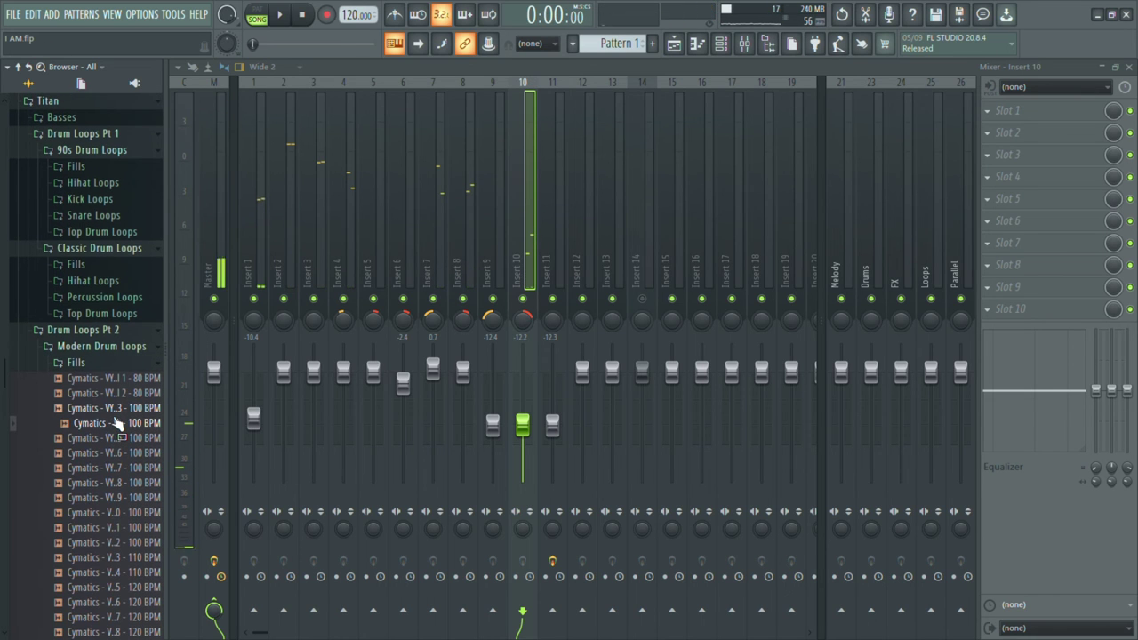
{"action": "left_click", "coordinate": [676, 46]}
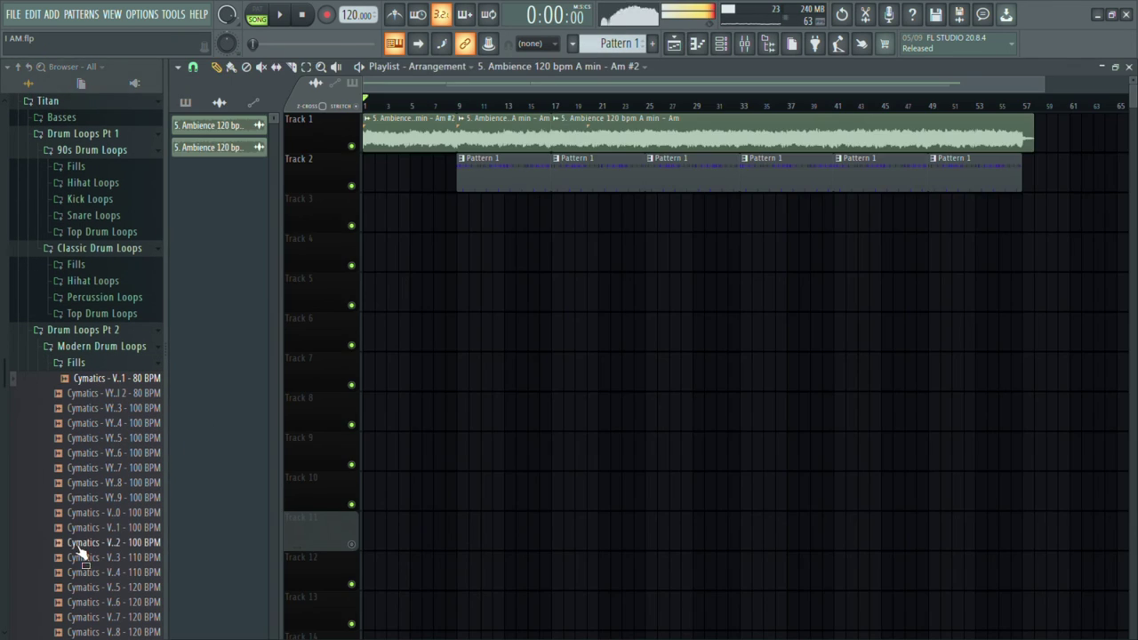
{"action": "left_click", "coordinate": [78, 544]}
{"action": "scroll", "coordinate": [81, 552], "scroll_direction": "down", "scroll_amount": 2}
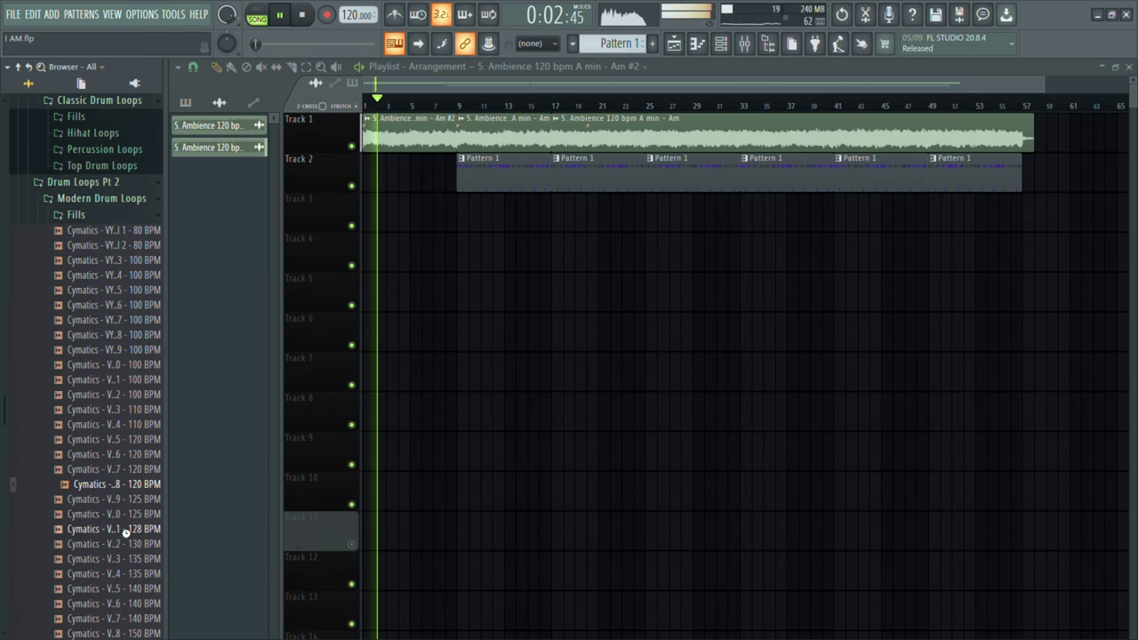
{"action": "left_click", "coordinate": [135, 383]}
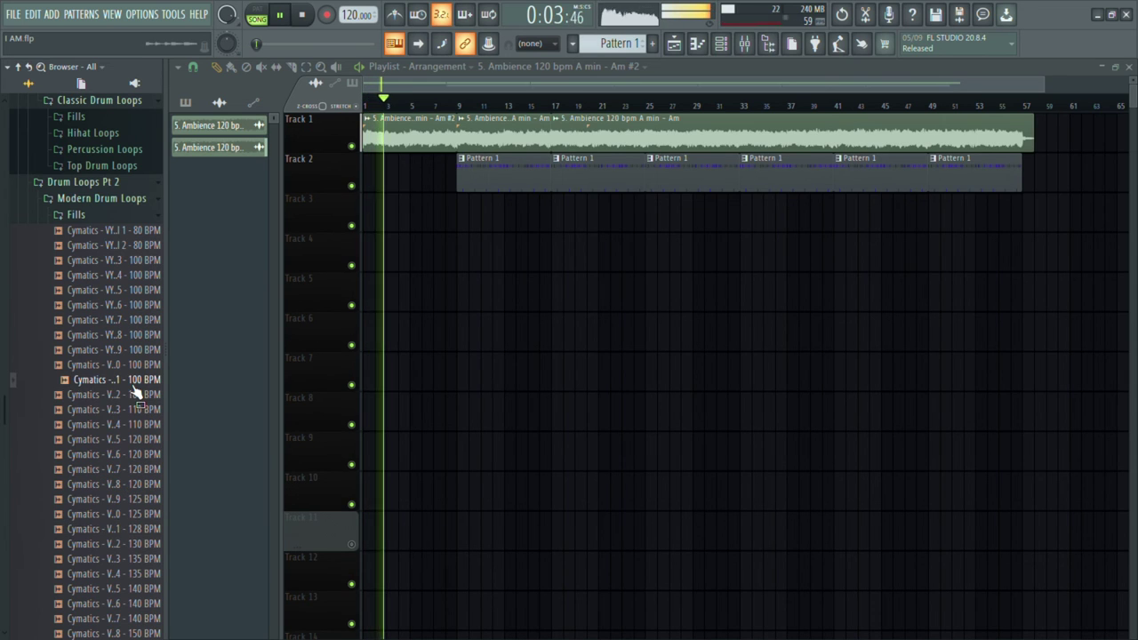
{"action": "left_click", "coordinate": [116, 558]}
{"action": "scroll", "coordinate": [122, 493], "scroll_direction": "down", "scroll_amount": 2}
{"action": "left_click", "coordinate": [121, 485]}
{"action": "scroll", "coordinate": [124, 498], "scroll_direction": "up", "scroll_amount": 3}
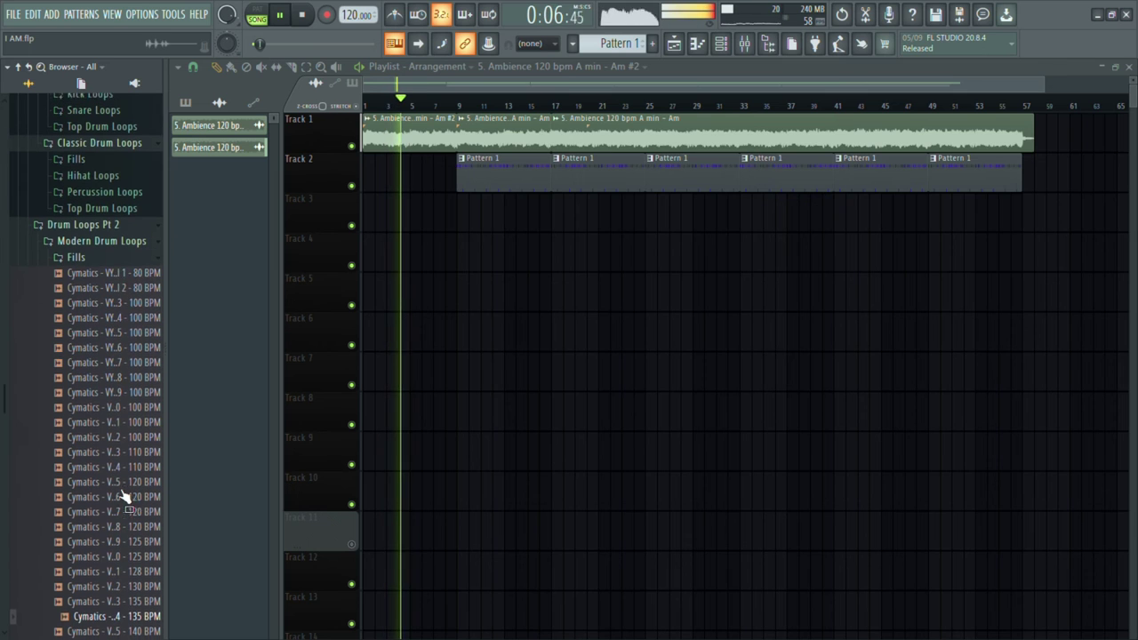
Collapse Drum Loops Pt 2 and audition the 120 BPM fills in the Classic Drum Loops Fills folder.
{"action": "left_click", "coordinate": [114, 261]}
{"action": "left_click", "coordinate": [114, 233]}
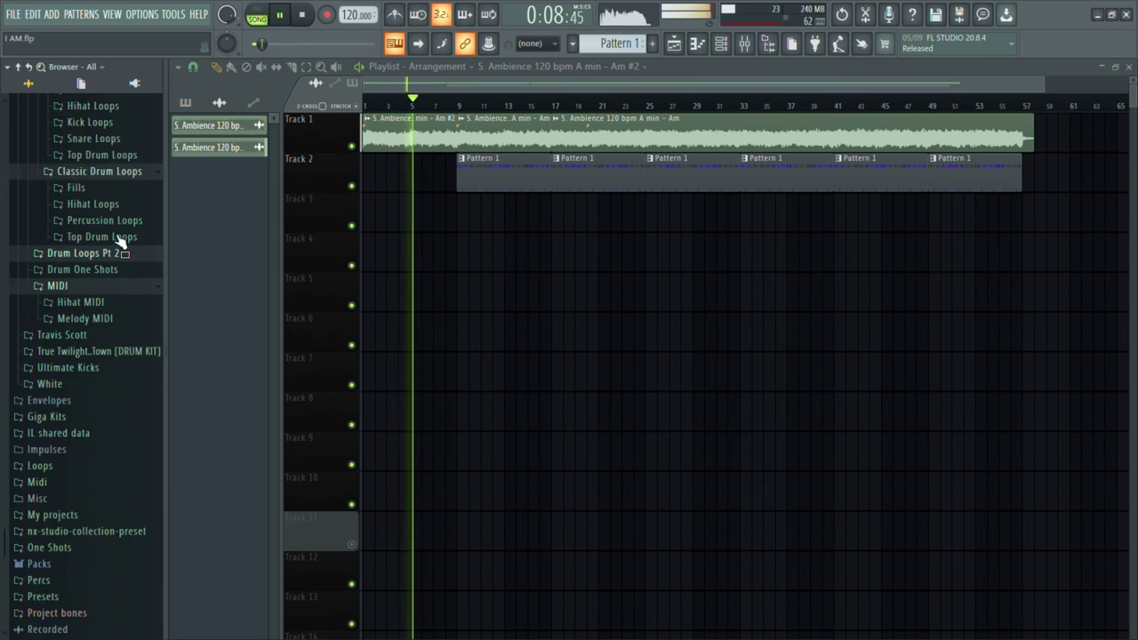
{"action": "scroll", "coordinate": [84, 267], "scroll_direction": "up", "scroll_amount": 4}
{"action": "left_click", "coordinate": [78, 289]}
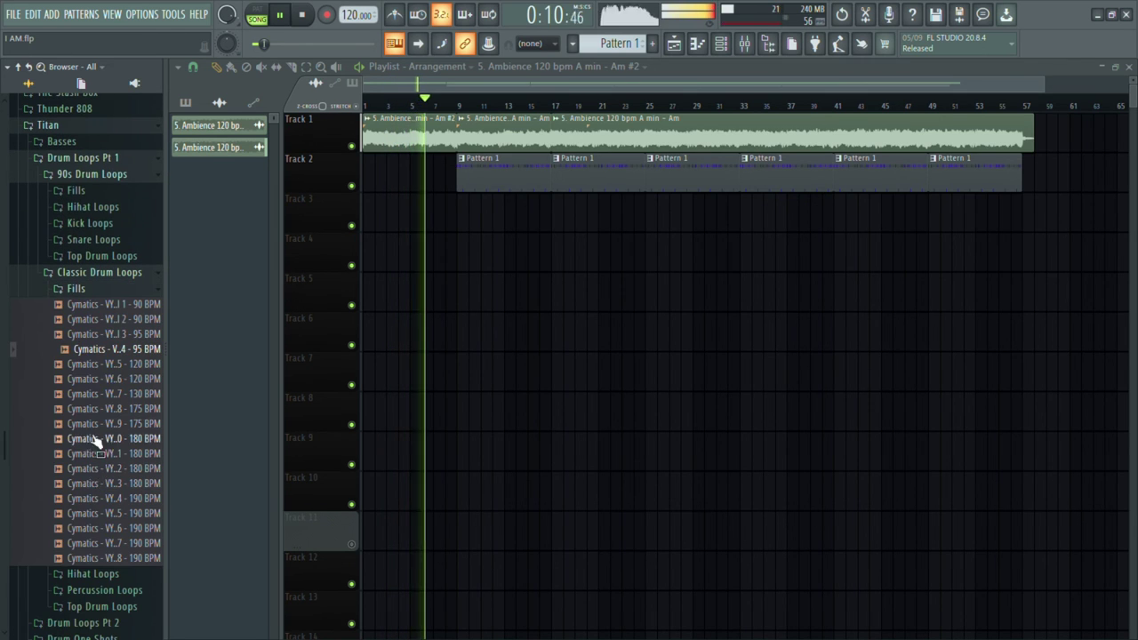
{"action": "left_click", "coordinate": [112, 382]}
{"action": "left_click", "coordinate": [113, 366]}
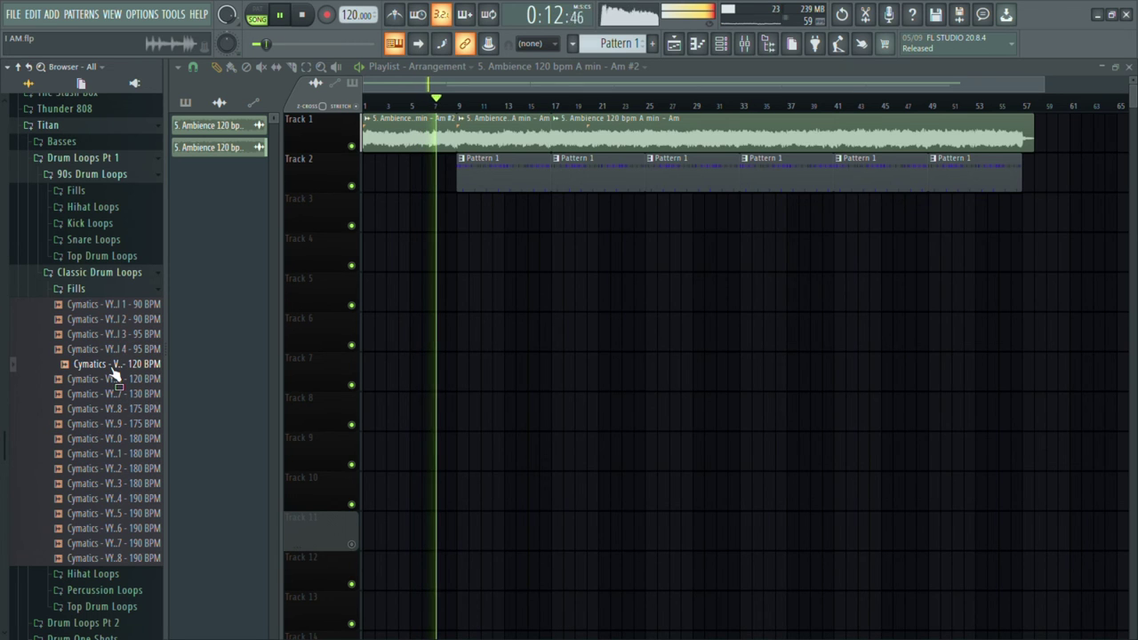
Place the Cymatics VYPR Classic Drum Fill 5 - 120 BPM sample on Track 4 in bar 8 and play the song from the start.
{"action": "left_click_drag", "start_coordinate": [105, 375], "coordinate": [588, 262]}
{"action": "scroll", "coordinate": [414, 264], "scroll_direction": "up", "scroll_amount": 3}
{"action": "key", "text": "space"}
{"action": "key", "text": "space"}
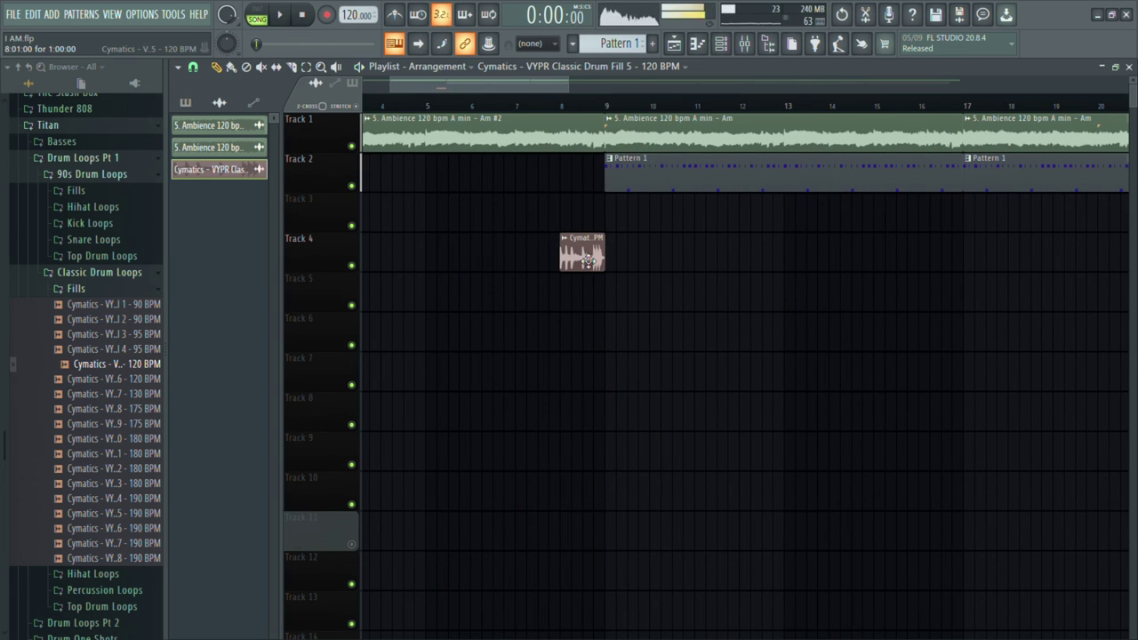
{"action": "scroll", "coordinate": [589, 261], "scroll_direction": "up", "scroll_amount": 2}
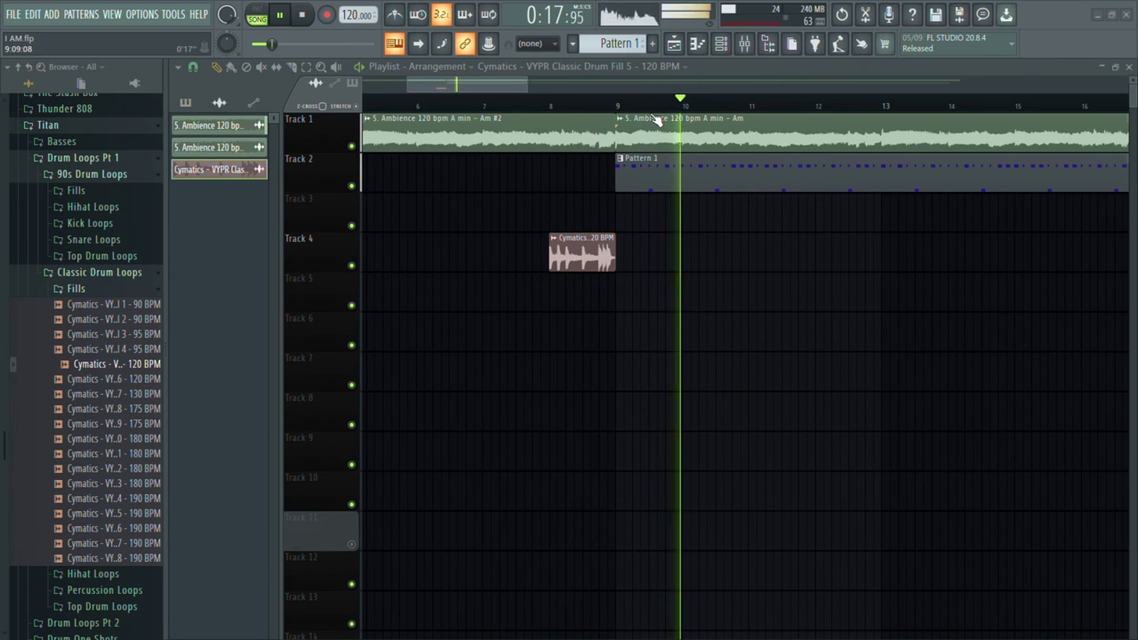
Check the levels in the mixer and collapse the Classic Drum Loops folder.
{"action": "left_click", "coordinate": [747, 47]}
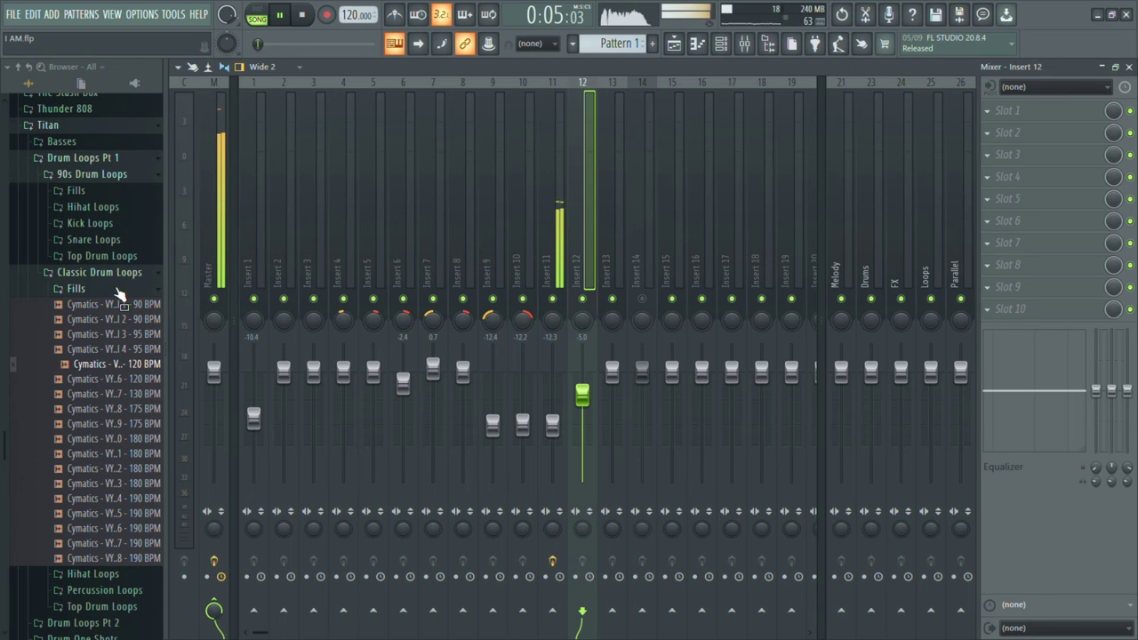
{"action": "left_click", "coordinate": [106, 275]}
{"action": "left_click", "coordinate": [1129, 67]}
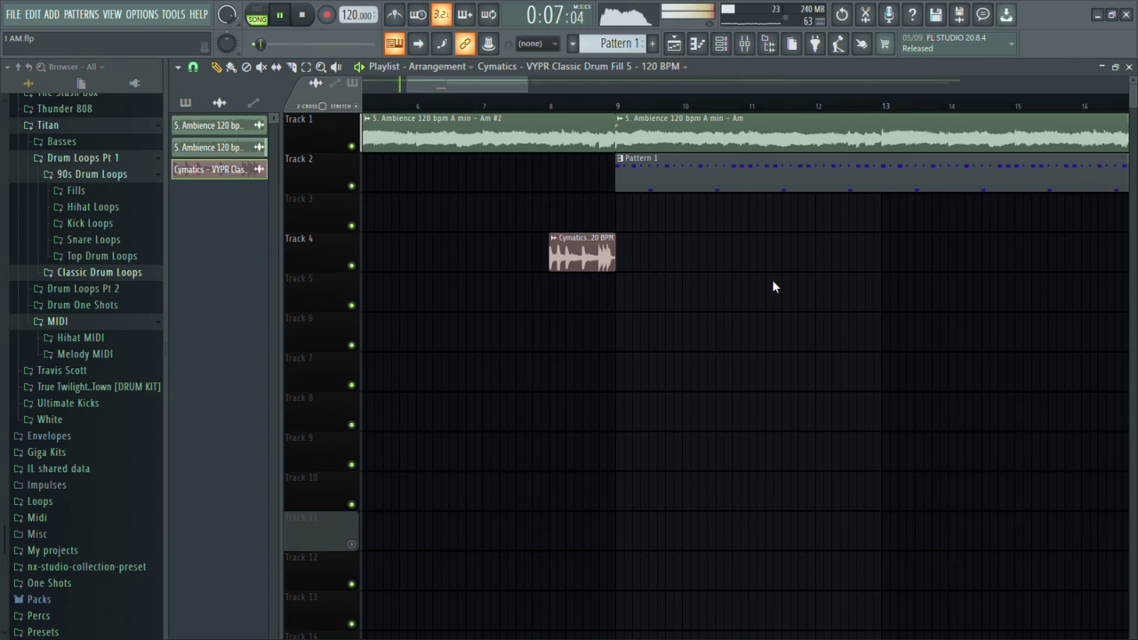
Listen to the fill leading from the intro into the drums, replay the song from the start, and save the project.
{"action": "scroll", "coordinate": [907, 211], "scroll_direction": "down", "scroll_amount": 3}
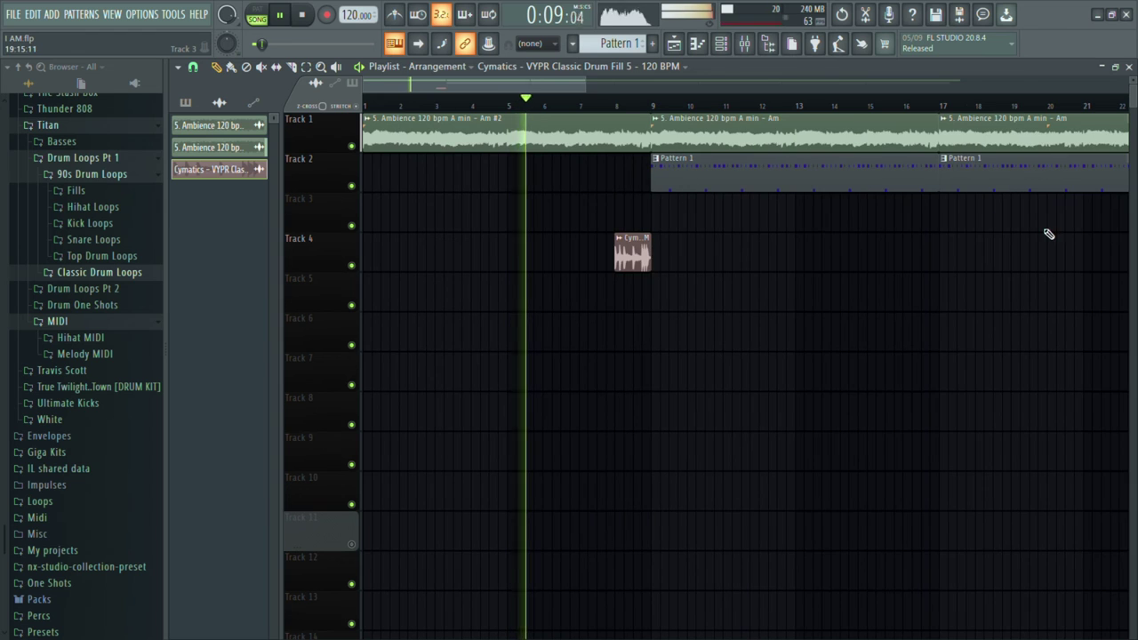
{"action": "scroll", "coordinate": [788, 336], "scroll_direction": "down", "scroll_amount": 1}
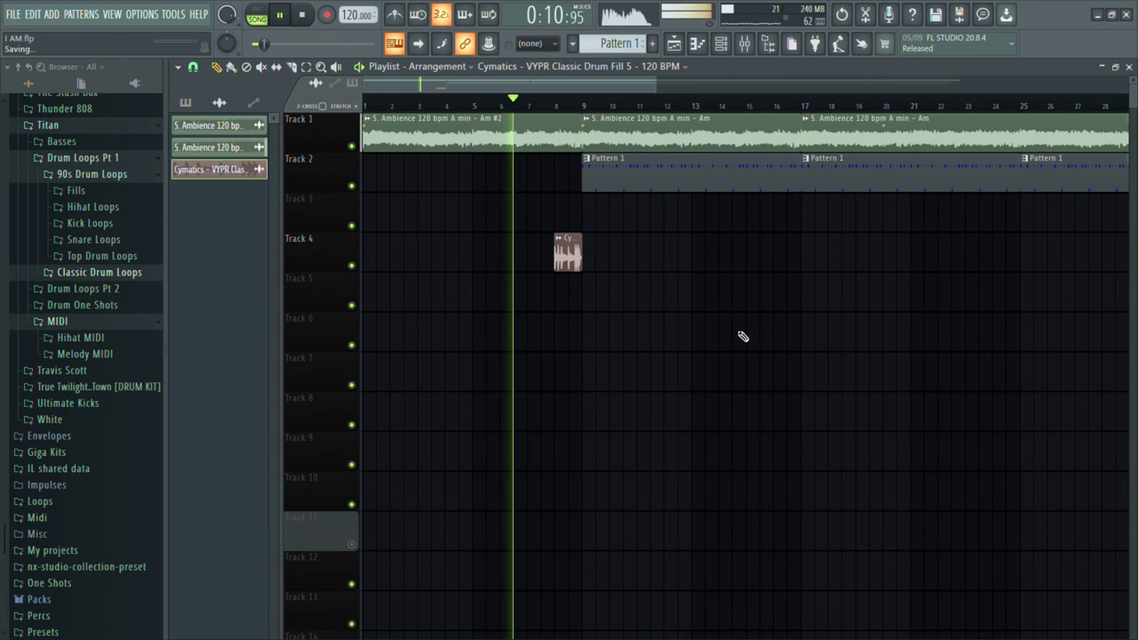
{"action": "scroll", "coordinate": [623, 258], "scroll_direction": "up", "scroll_amount": 4}
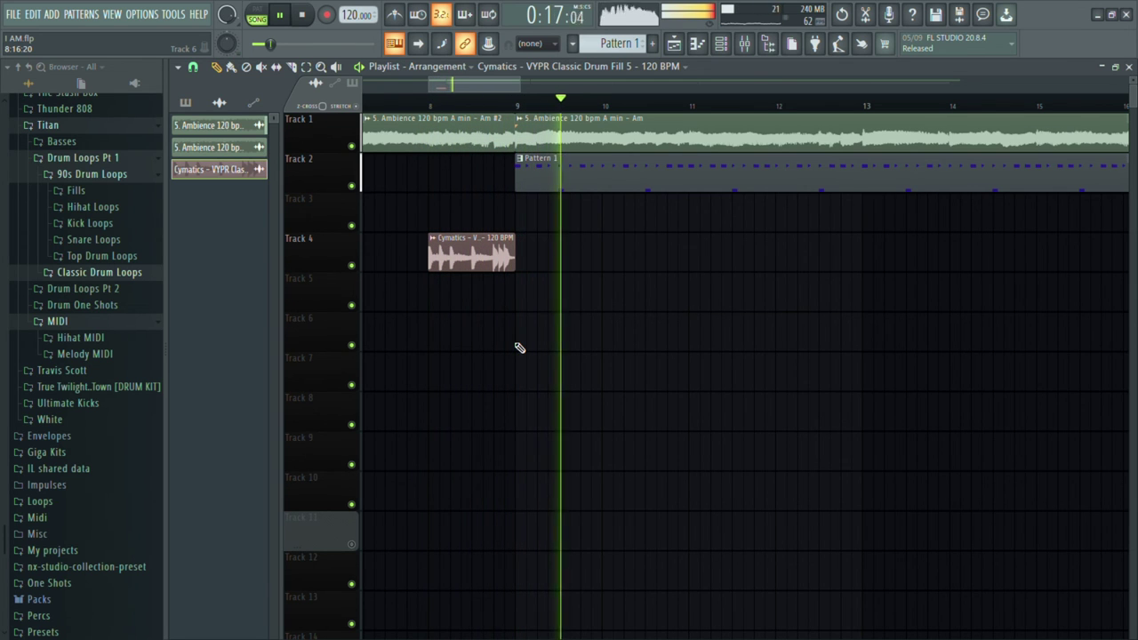
{"action": "scroll", "coordinate": [432, 171], "scroll_direction": "down", "scroll_amount": 2}
{"action": "left_click_drag", "start_coordinate": [426, 164], "coordinate": [667, 158]}
{"action": "scroll", "coordinate": [782, 222], "scroll_direction": "down", "scroll_amount": 2}
{"action": "scroll", "coordinate": [530, 221], "scroll_direction": "down", "scroll_amount": 1}
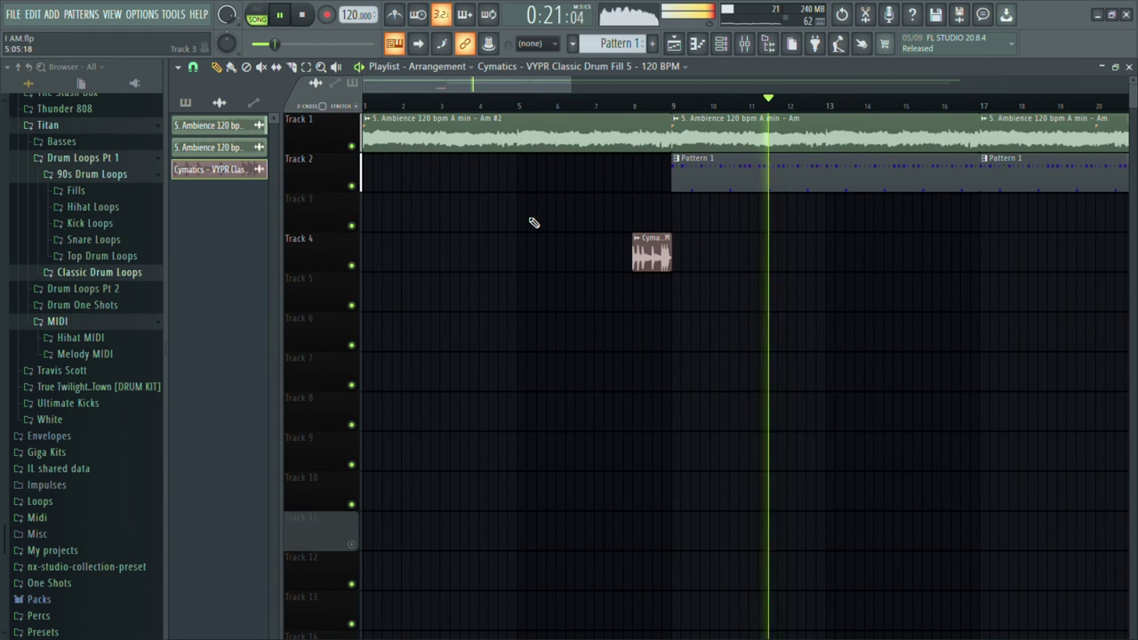
{"action": "key", "text": "space"}
{"action": "key", "text": "space"}
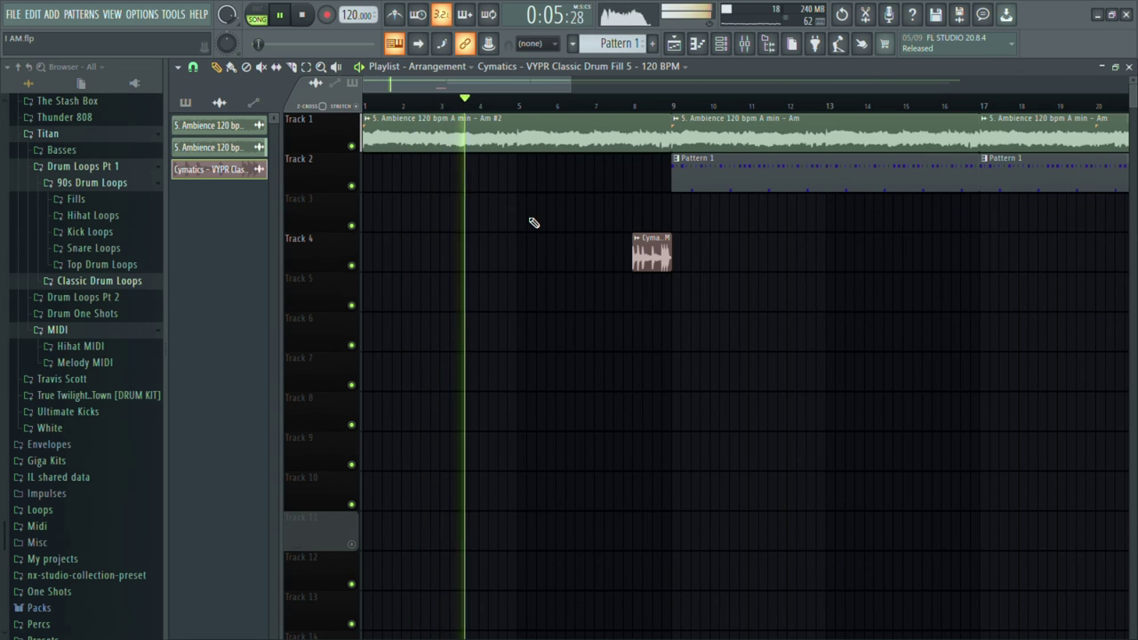
{"action": "key", "text": "ctrl+s"}
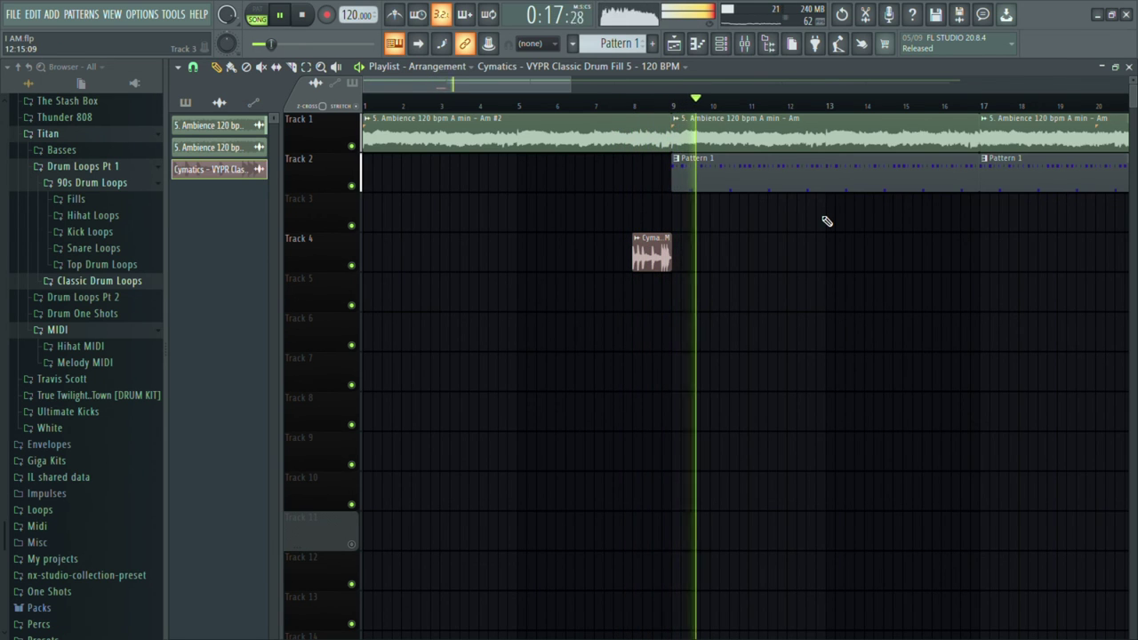
Add a copy of the drum fill on Track 4 in bar 24 and play the song from bar 23.
{"action": "scroll", "coordinate": [827, 222], "scroll_direction": "down", "scroll_amount": 1}
{"action": "scroll", "coordinate": [725, 228], "scroll_direction": "down", "scroll_amount": 1}
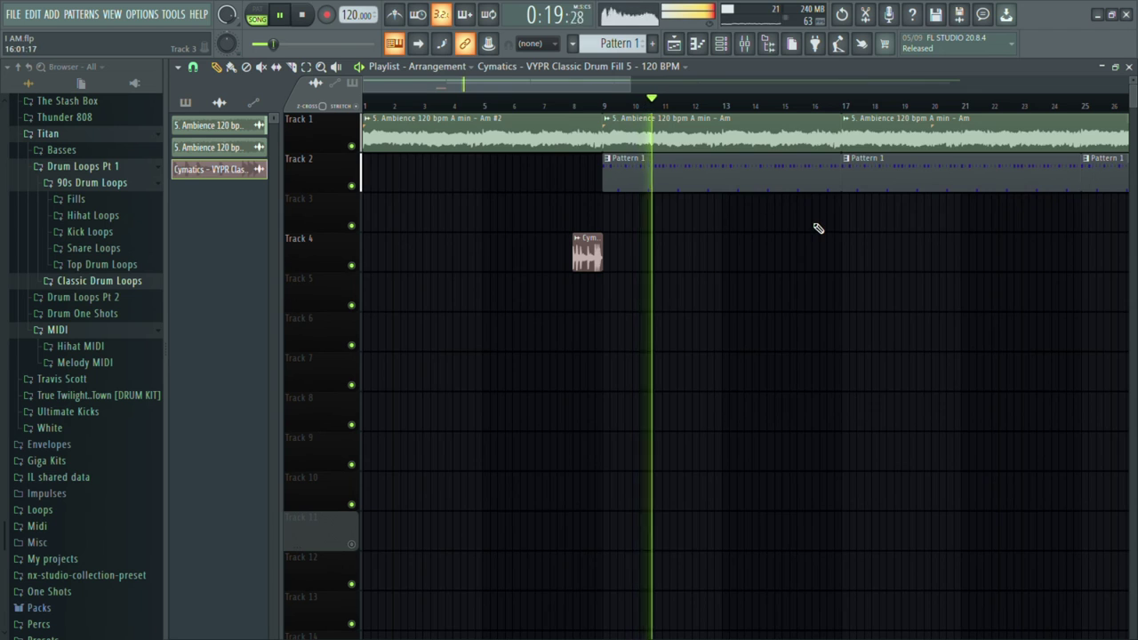
{"action": "scroll", "coordinate": [604, 260], "scroll_direction": "down", "scroll_amount": 1}
{"action": "left_click", "coordinate": [882, 107]}
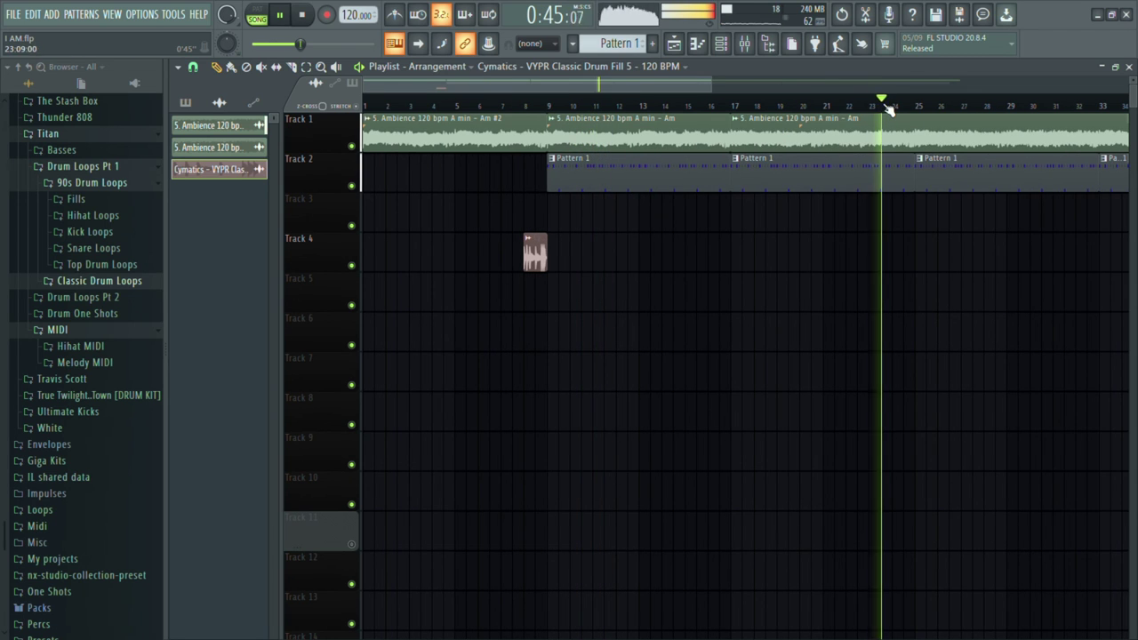
{"action": "left_click_drag", "start_coordinate": [873, 269], "coordinate": [908, 277]}
{"action": "left_click", "coordinate": [882, 107]}
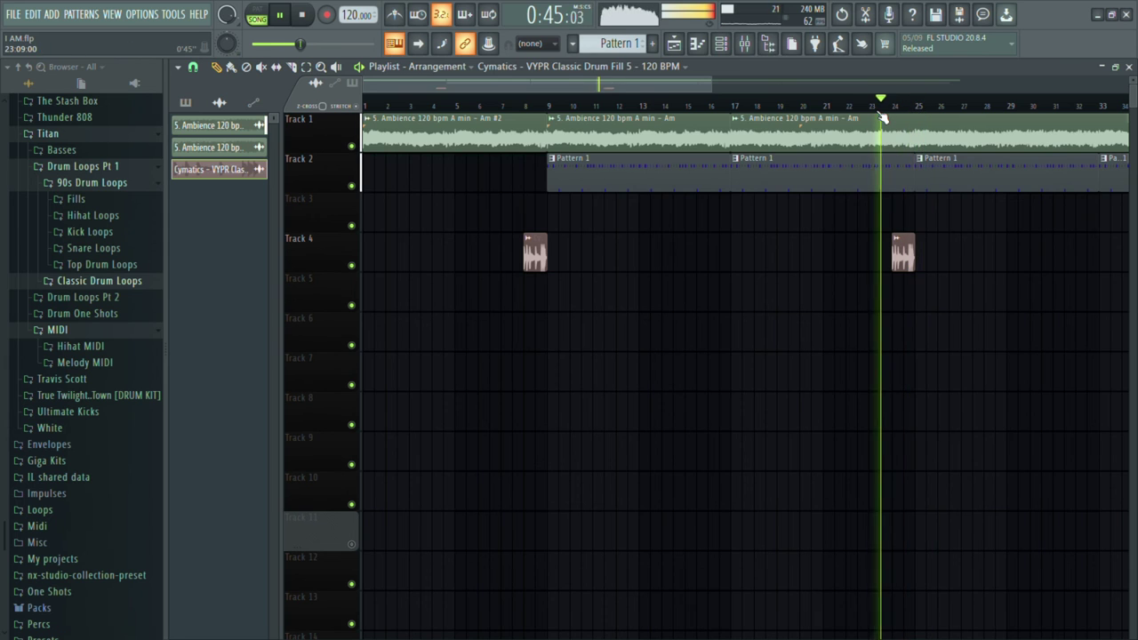
Trim the second Pattern 1 clip on Track 2 to end at bar 24, play the transition from bar 23, and save.
{"action": "scroll", "coordinate": [930, 195], "scroll_direction": "up", "scroll_amount": 3}
{"action": "left_click_drag", "start_coordinate": [903, 187], "coordinate": [857, 187]}
{"action": "left_click", "coordinate": [808, 107]}
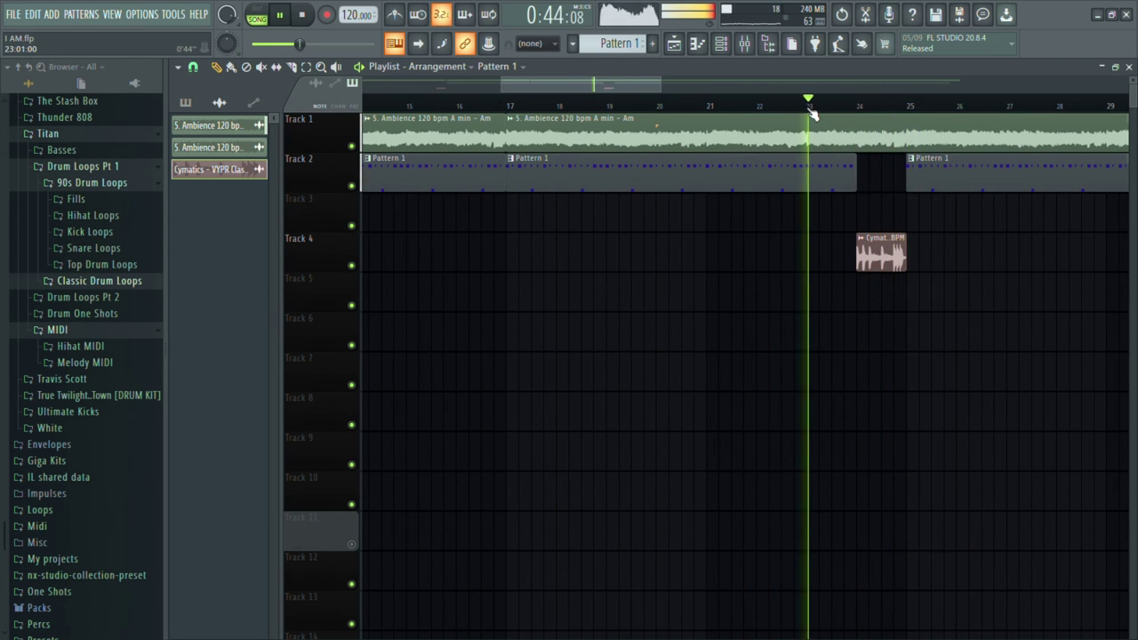
{"action": "scroll", "coordinate": [805, 108], "scroll_direction": "down", "scroll_amount": 3}
{"action": "key", "text": "ctrl+s"}
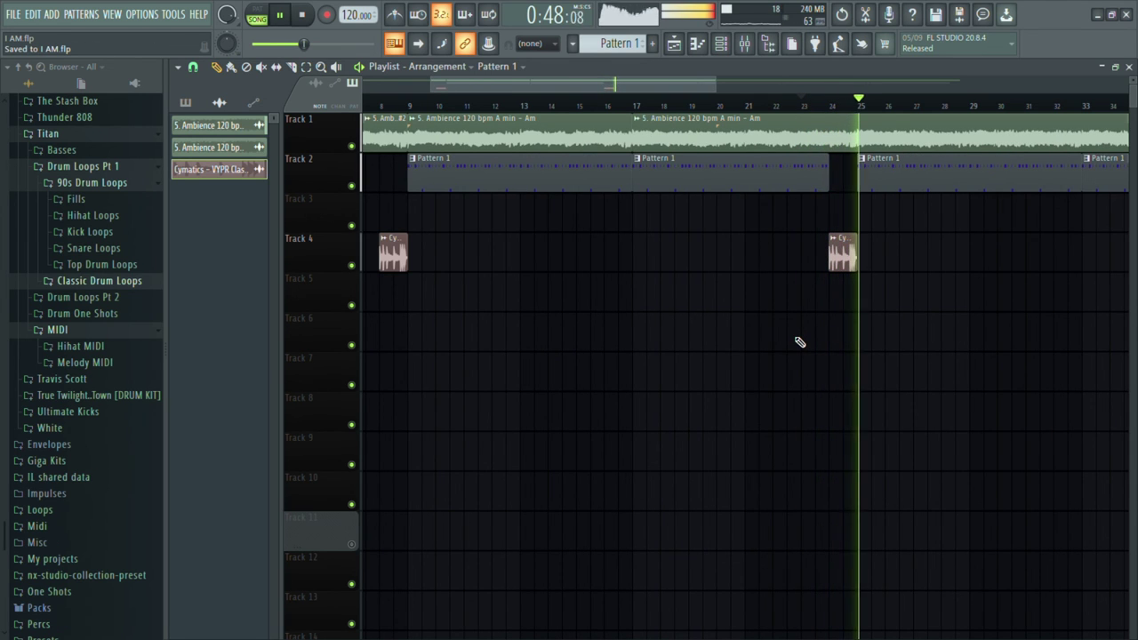
{"action": "key", "text": "ctrl+s"}
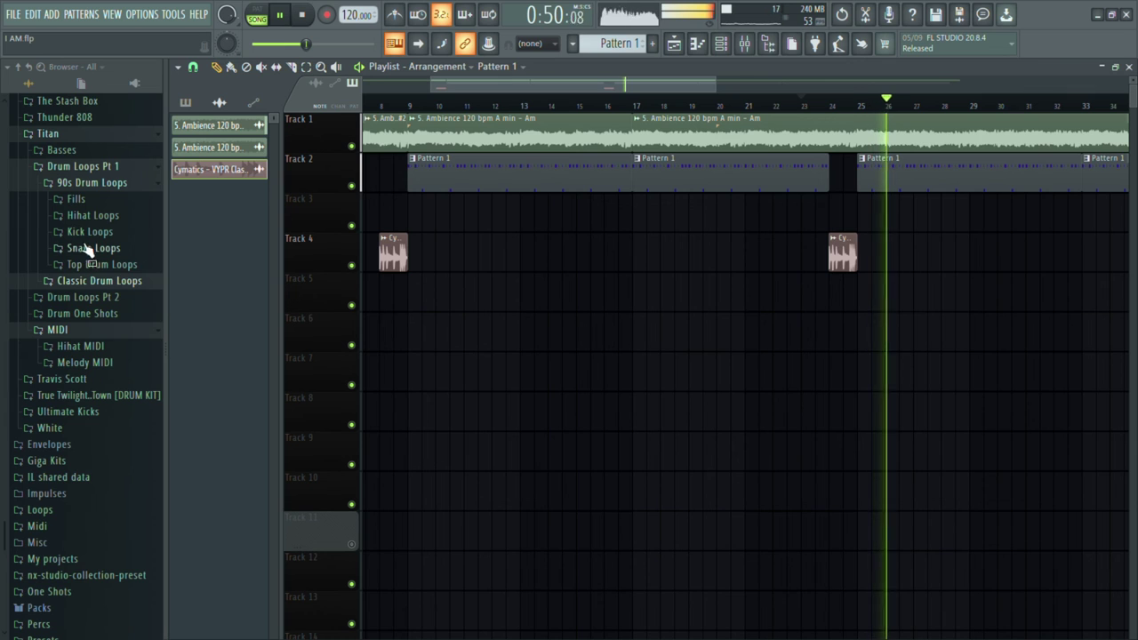
Collapse the Titan drum kit folder, restart the song from the beginning, and save the project.
{"action": "scroll", "coordinate": [88, 249], "scroll_direction": "up", "scroll_amount": 2}
{"action": "left_click", "coordinate": [49, 201]}
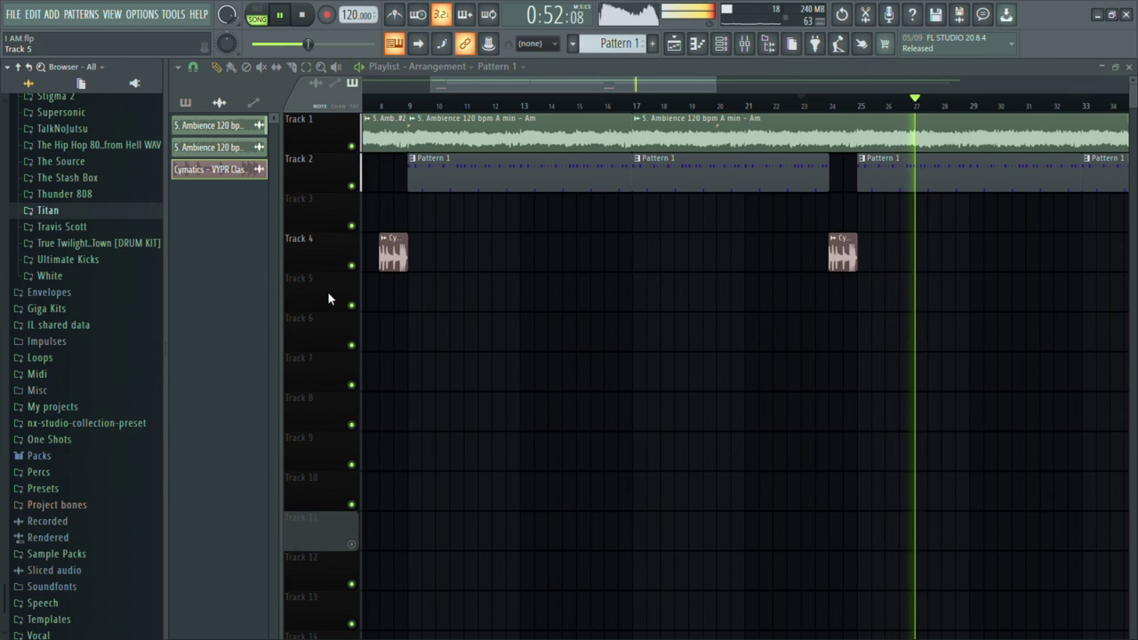
{"action": "scroll", "coordinate": [587, 391], "scroll_direction": "down", "scroll_amount": 2}
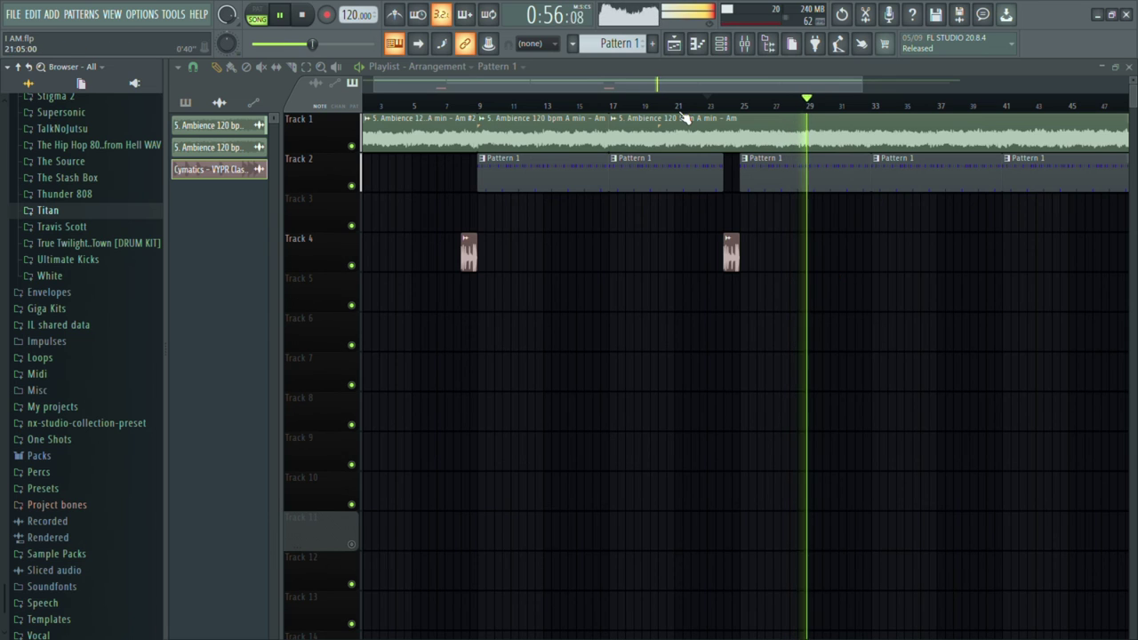
{"action": "left_click", "coordinate": [305, 17]}
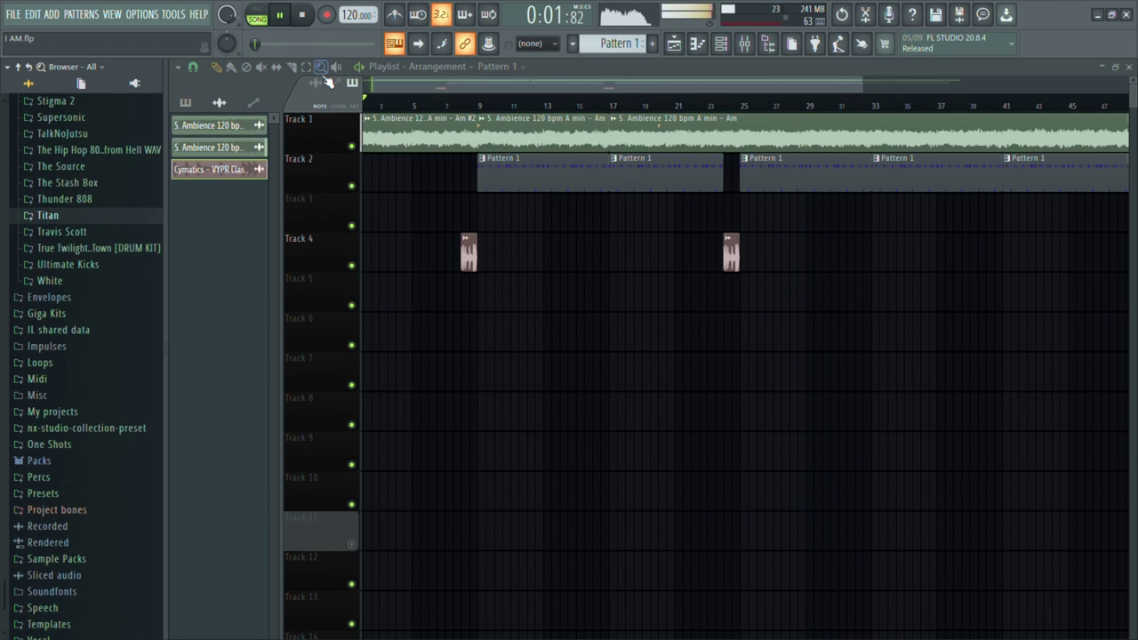
{"action": "scroll", "coordinate": [89, 307], "scroll_direction": "up", "scroll_amount": 5}
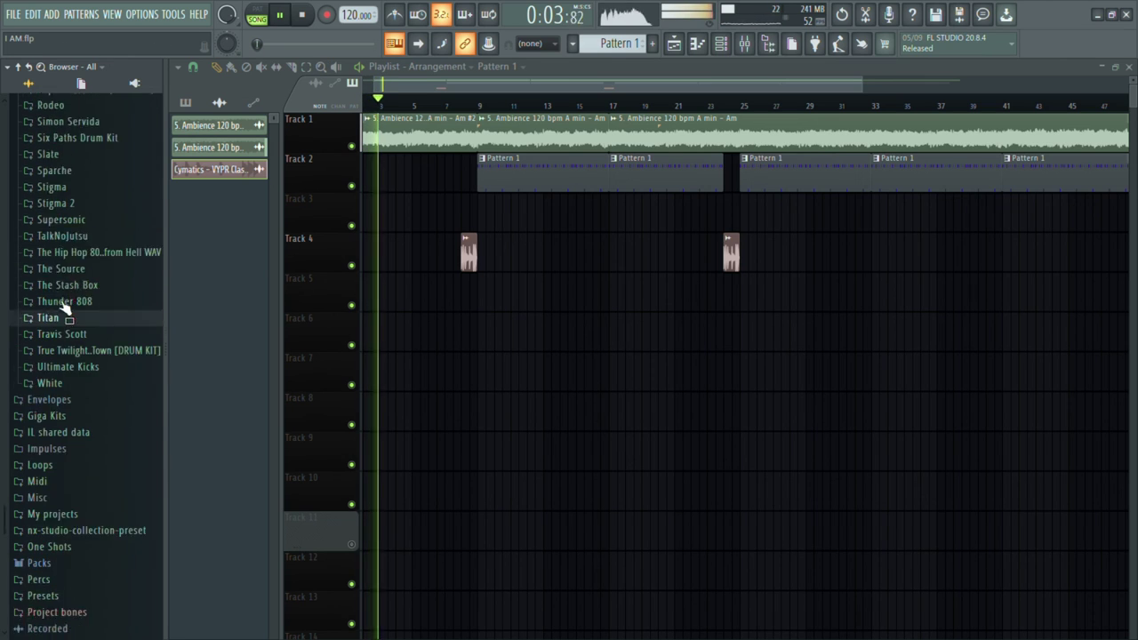
{"action": "key", "text": "ctrl+s"}
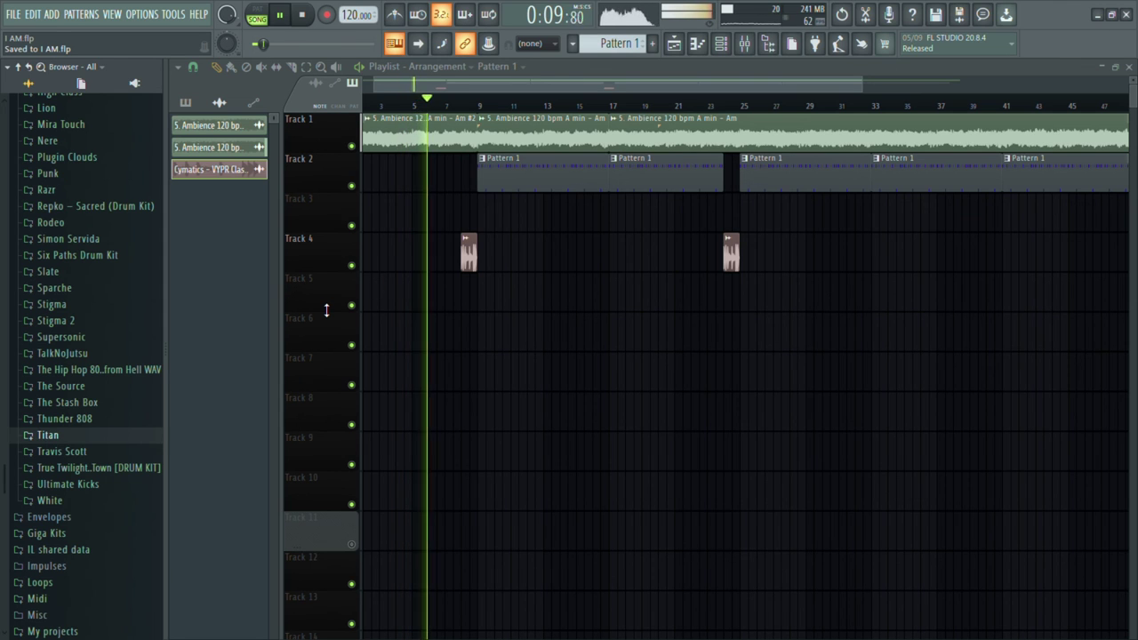
Check the level of Insert 11 in the mixer during the intro playback.
{"action": "left_click", "coordinate": [747, 44]}
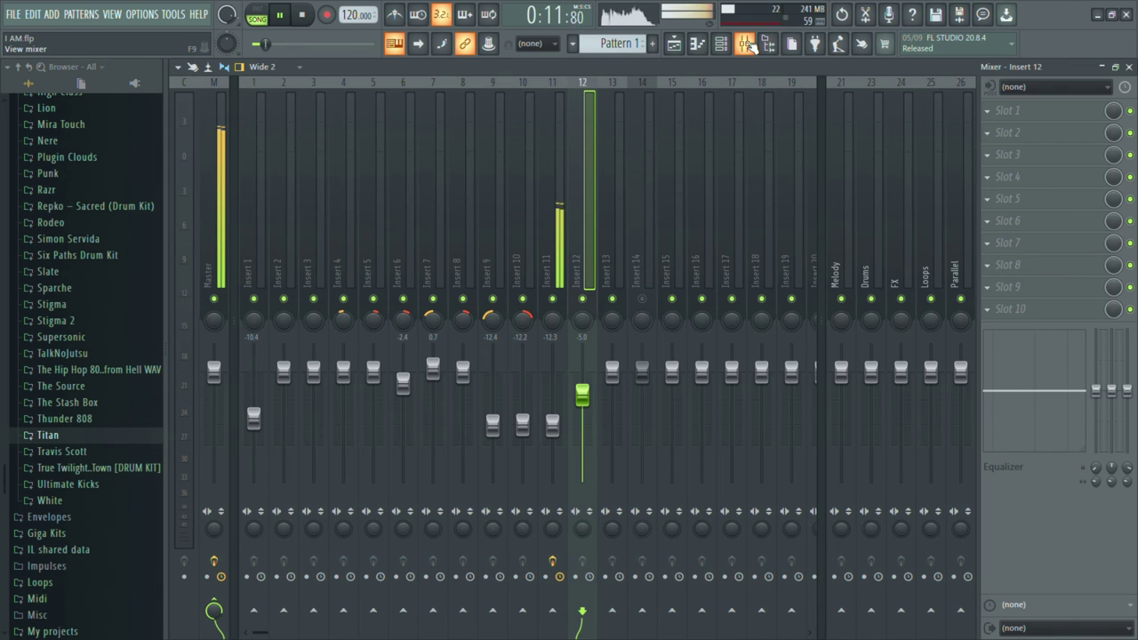
{"action": "left_click", "coordinate": [564, 229]}
{"action": "left_click", "coordinate": [747, 50]}
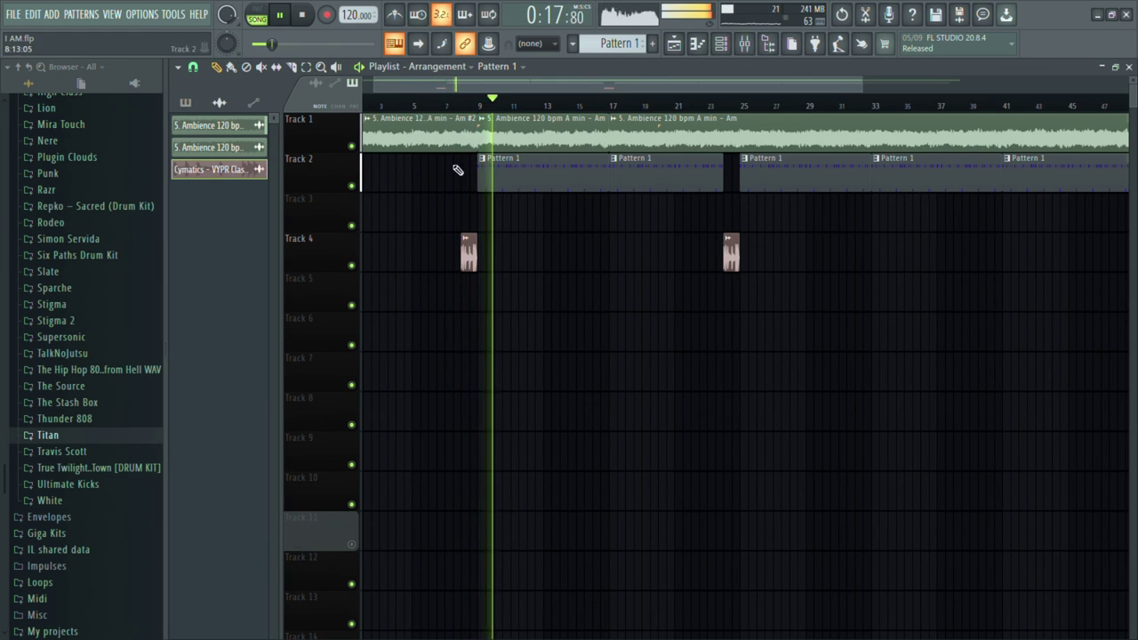
Look through the Drum Kits list while the arrangement plays, collapse the Drum Kits folder, and save the project.
{"action": "scroll", "coordinate": [107, 449], "scroll_direction": "up", "scroll_amount": 3}
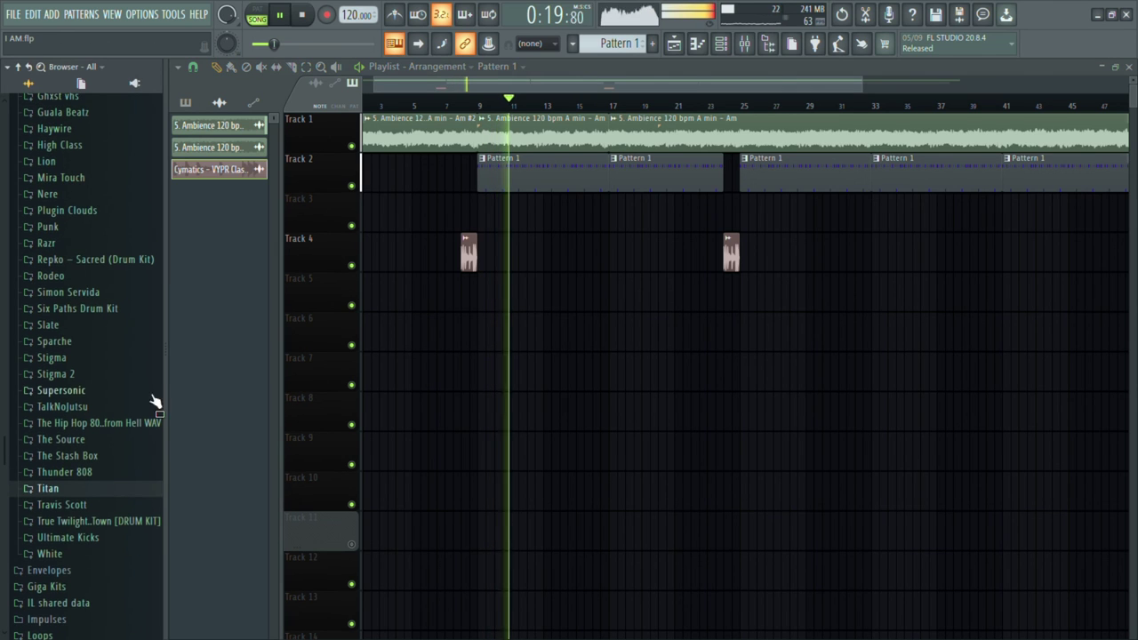
{"action": "scroll", "coordinate": [111, 436], "scroll_direction": "up", "scroll_amount": 4}
{"action": "scroll", "coordinate": [113, 391], "scroll_direction": "up", "scroll_amount": 2}
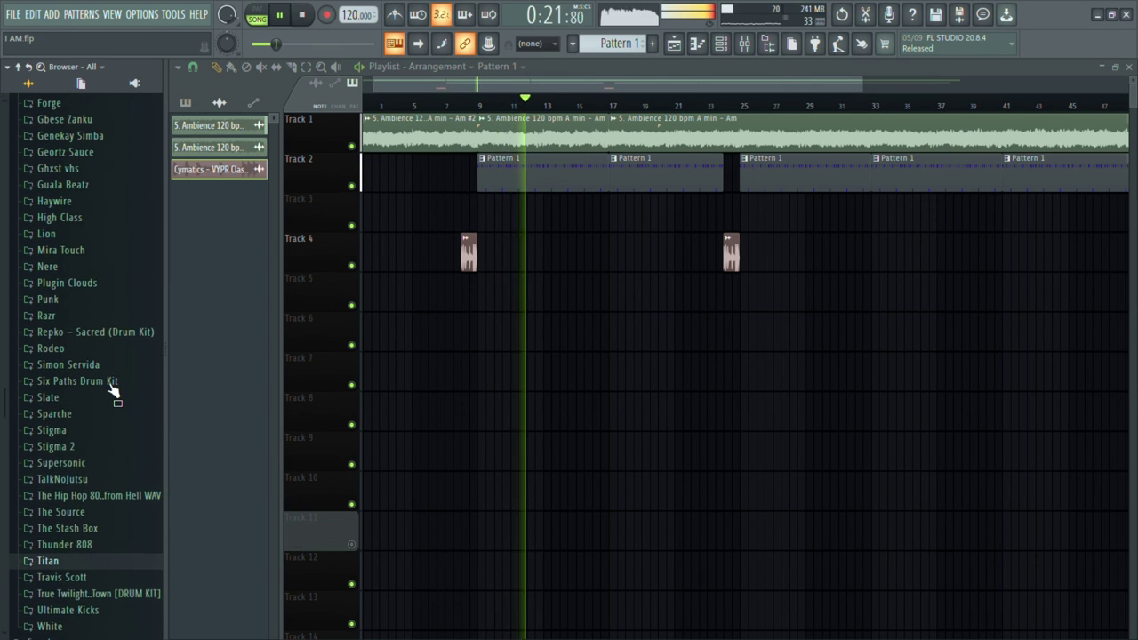
{"action": "scroll", "coordinate": [653, 363], "scroll_direction": "down", "scroll_amount": 2}
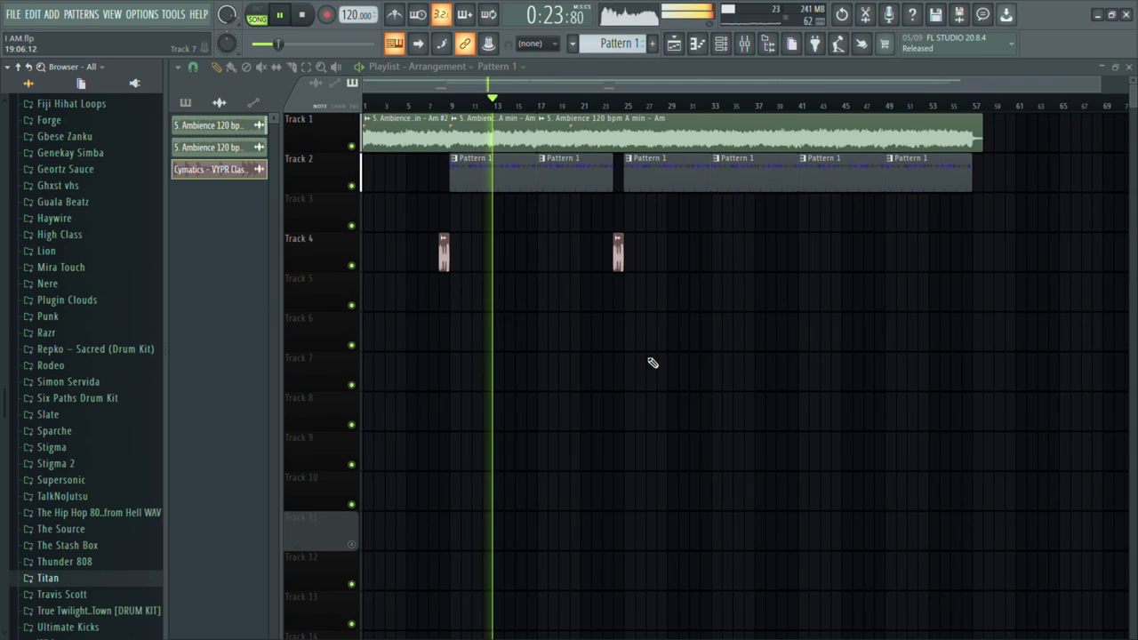
{"action": "scroll", "coordinate": [655, 194], "scroll_direction": "up", "scroll_amount": 1}
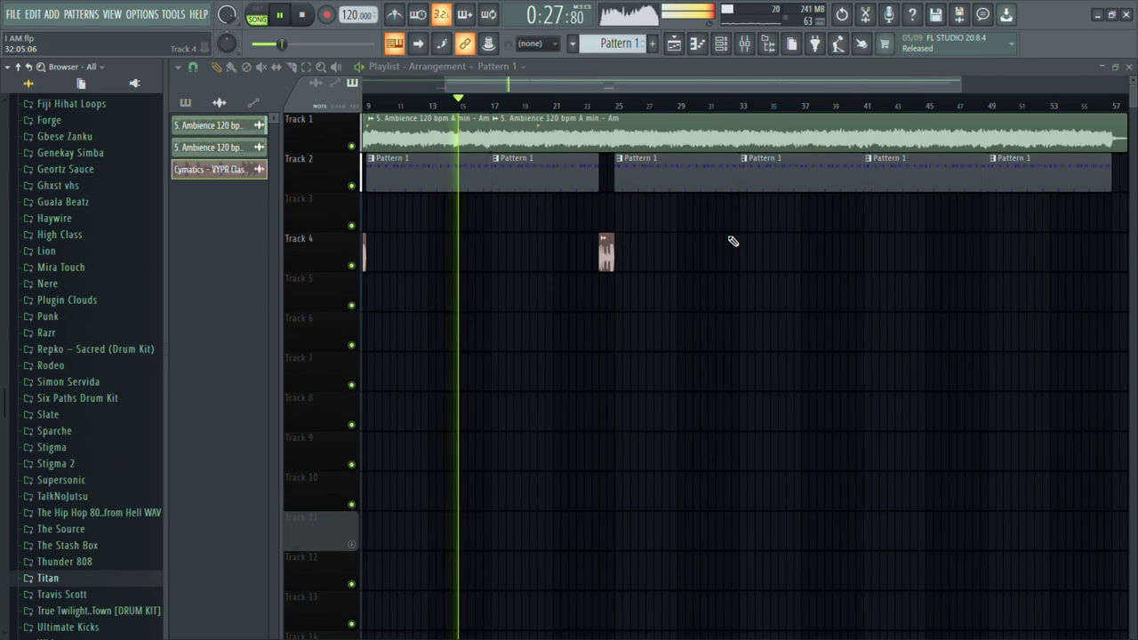
{"action": "scroll", "coordinate": [720, 241], "scroll_direction": "down", "scroll_amount": 1}
{"action": "scroll", "coordinate": [116, 329], "scroll_direction": "up", "scroll_amount": 5}
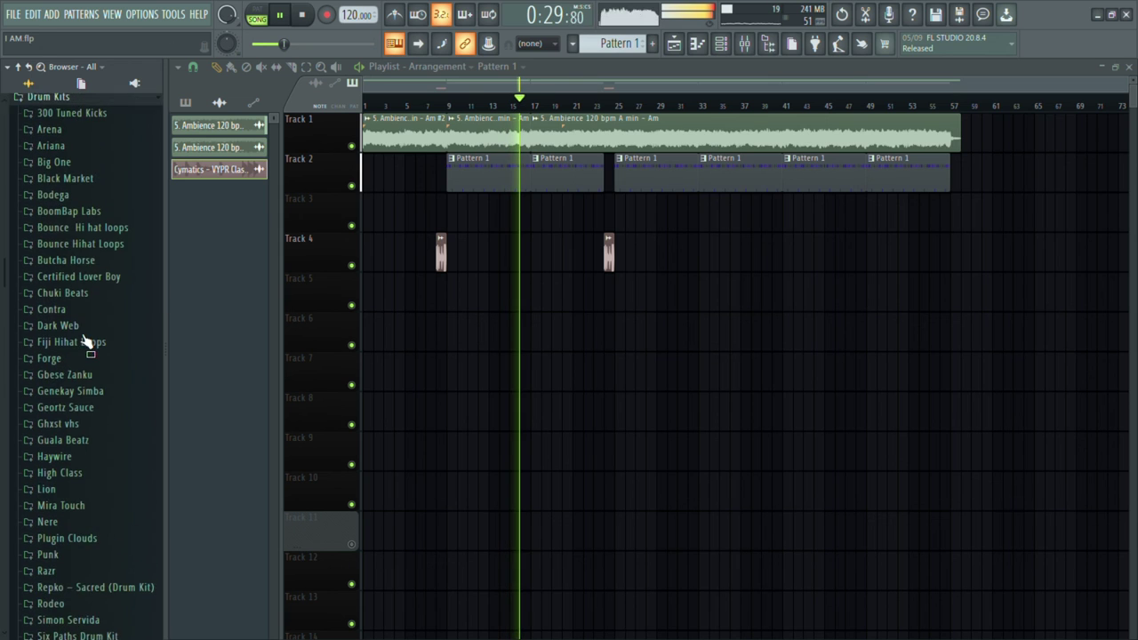
{"action": "scroll", "coordinate": [86, 341], "scroll_direction": "up", "scroll_amount": 5}
{"action": "left_click", "coordinate": [106, 338]}
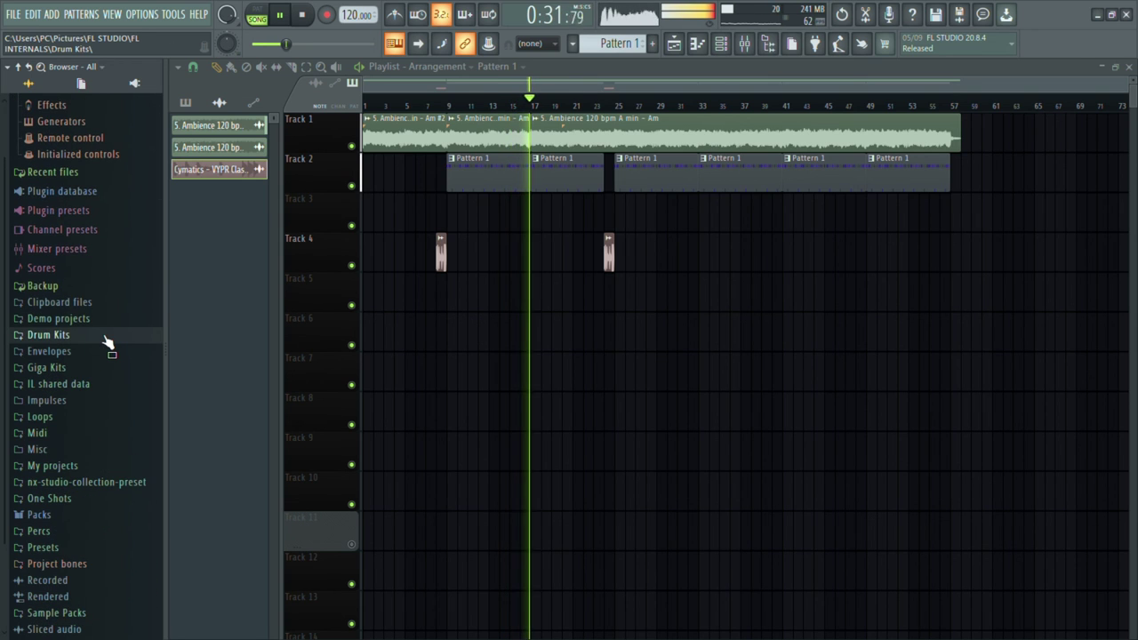
{"action": "key", "text": "ctrl+s"}
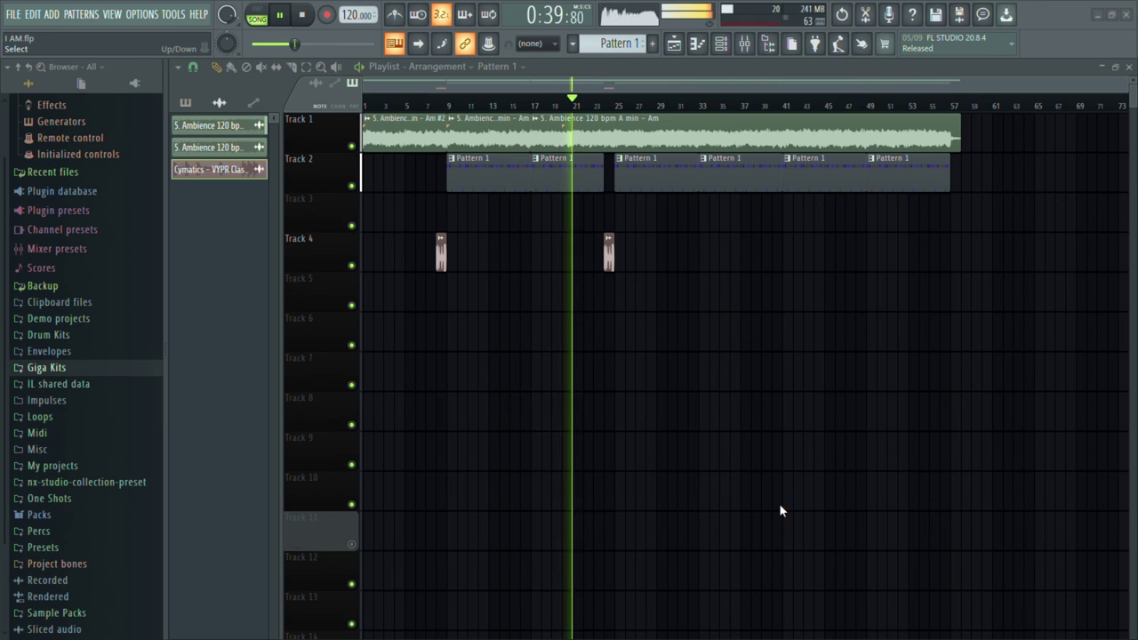
Open the RISERS folder in the Ariana drum kit's FX folder and audition the QC RISER sample.
{"action": "scroll", "coordinate": [567, 409], "scroll_direction": "up", "scroll_amount": 3}
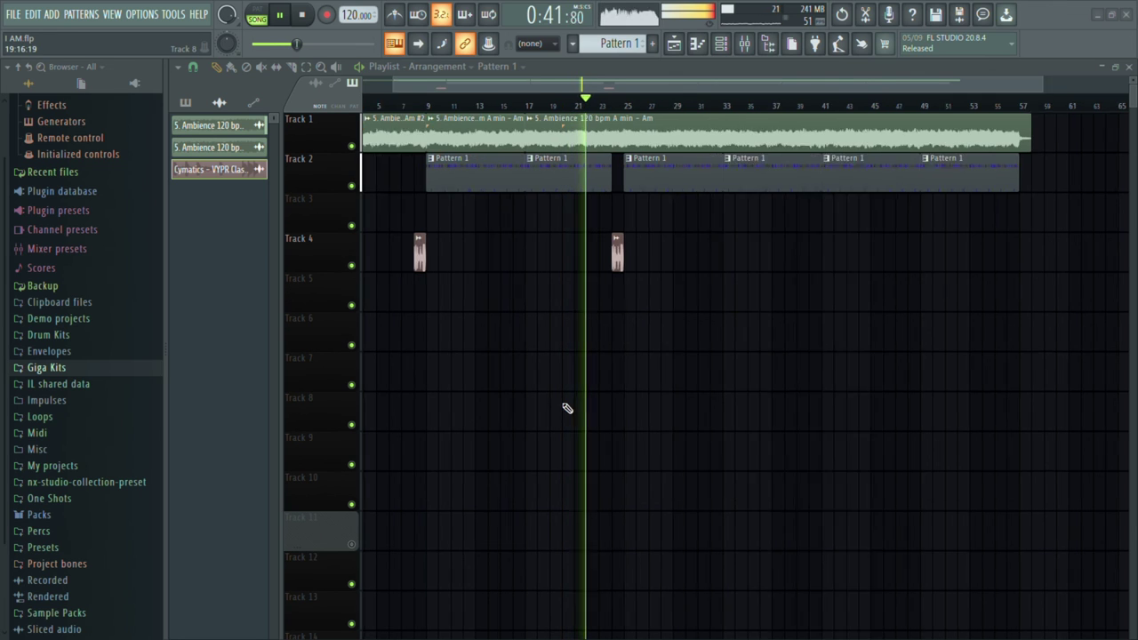
{"action": "left_click", "coordinate": [88, 338]}
{"action": "left_click", "coordinate": [89, 384]}
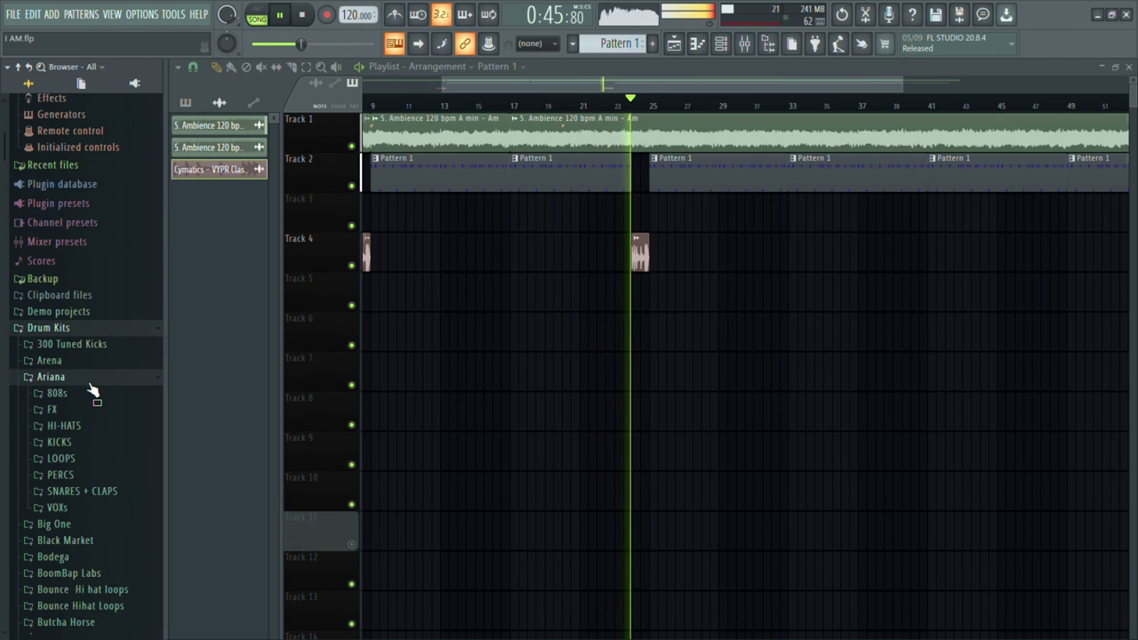
{"action": "scroll", "coordinate": [92, 342], "scroll_direction": "down", "scroll_amount": 4}
{"action": "scroll", "coordinate": [93, 337], "scroll_direction": "down", "scroll_amount": 3}
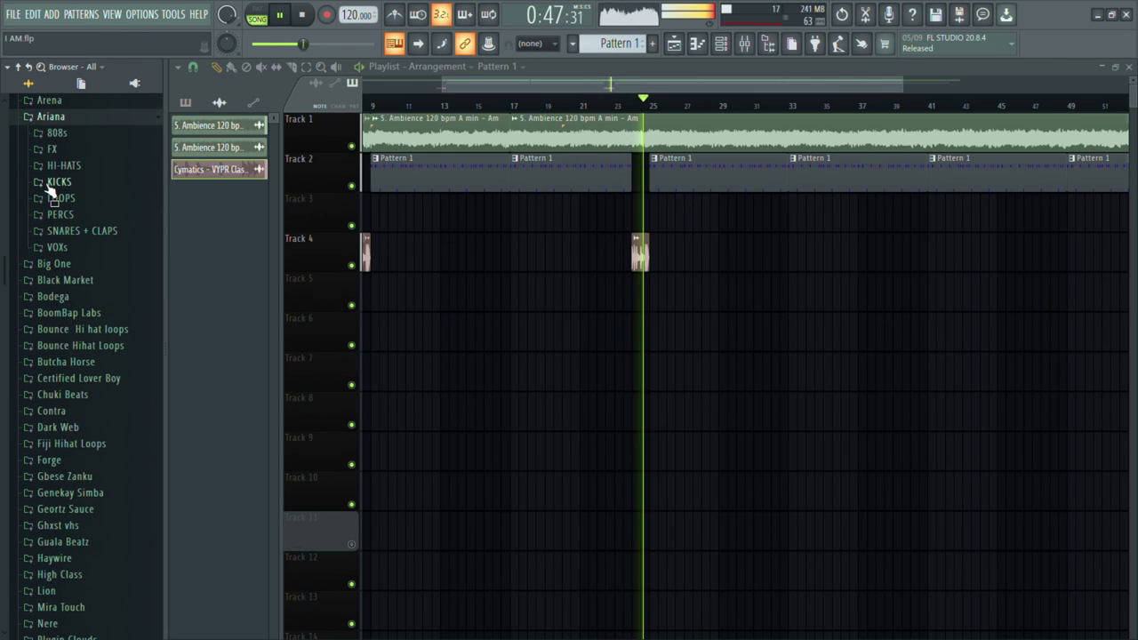
{"action": "left_click", "coordinate": [96, 151]}
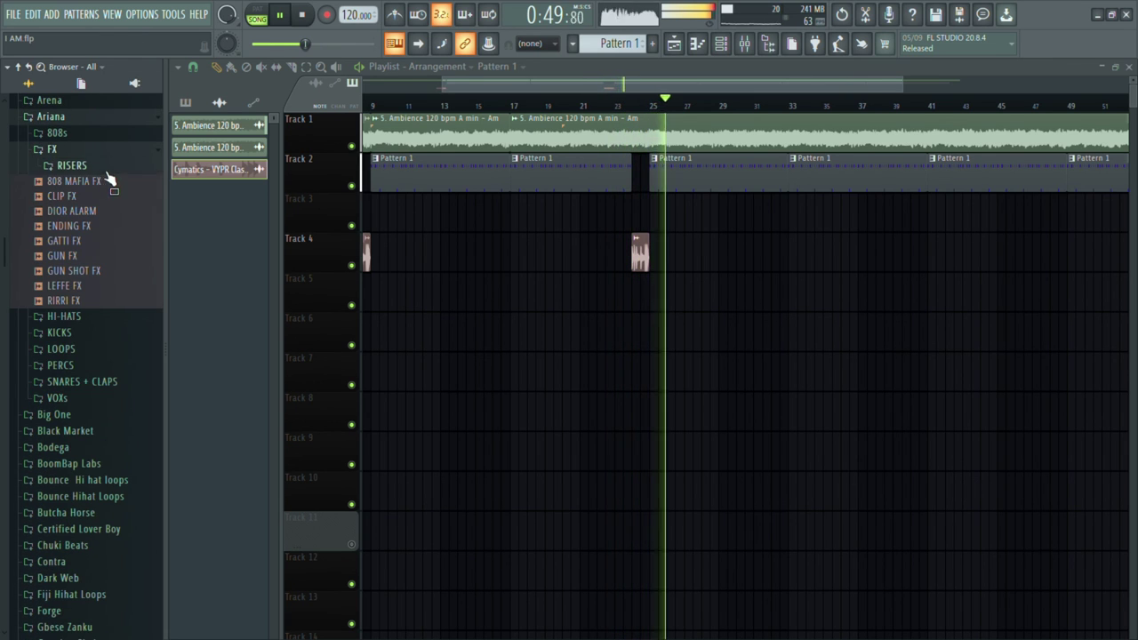
{"action": "left_click", "coordinate": [88, 168]}
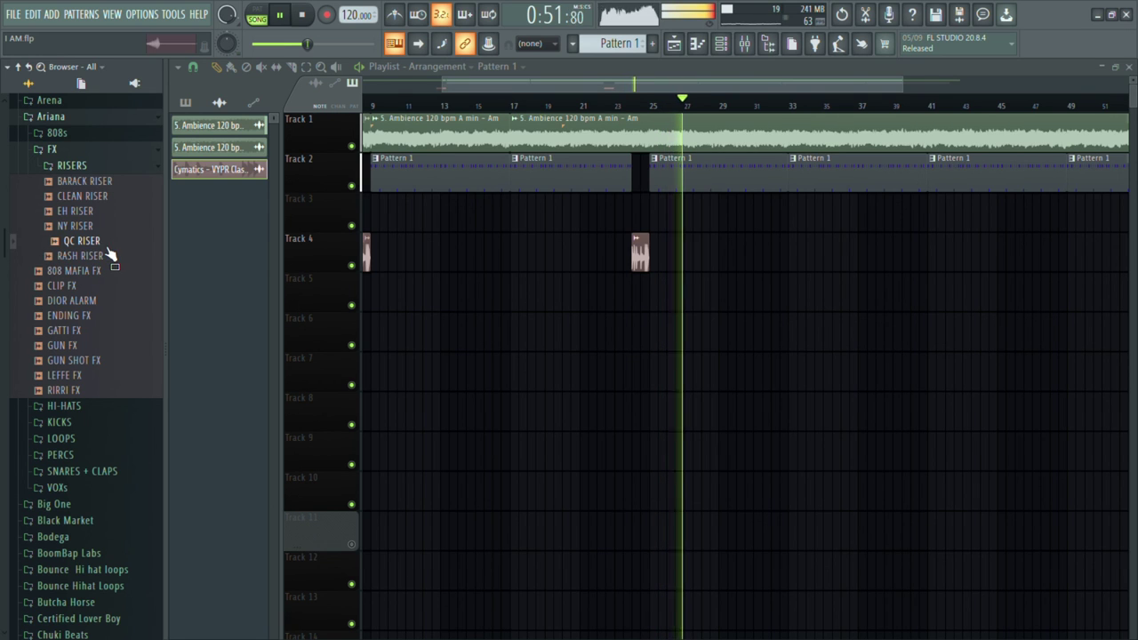
Audition the BARACK, CLEAN, NY and QC riser samples, moving playback to about bar 6 to hear them against the intro.
{"action": "left_click", "coordinate": [106, 182]}
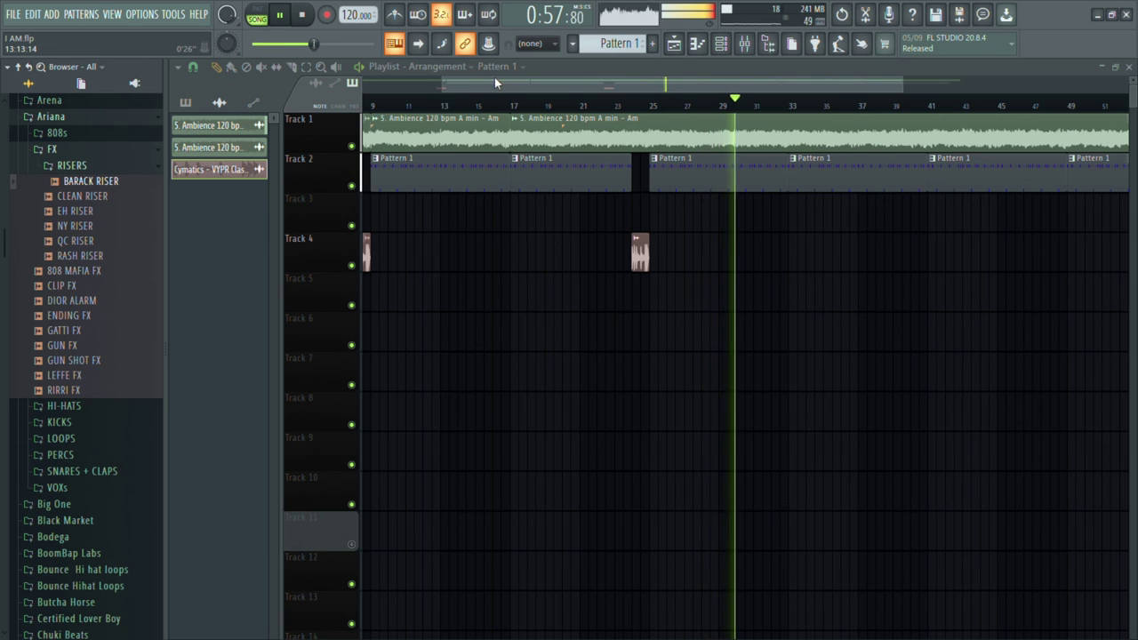
{"action": "left_click_drag", "start_coordinate": [495, 80], "coordinate": [440, 86]}
{"action": "left_click", "coordinate": [411, 109]}
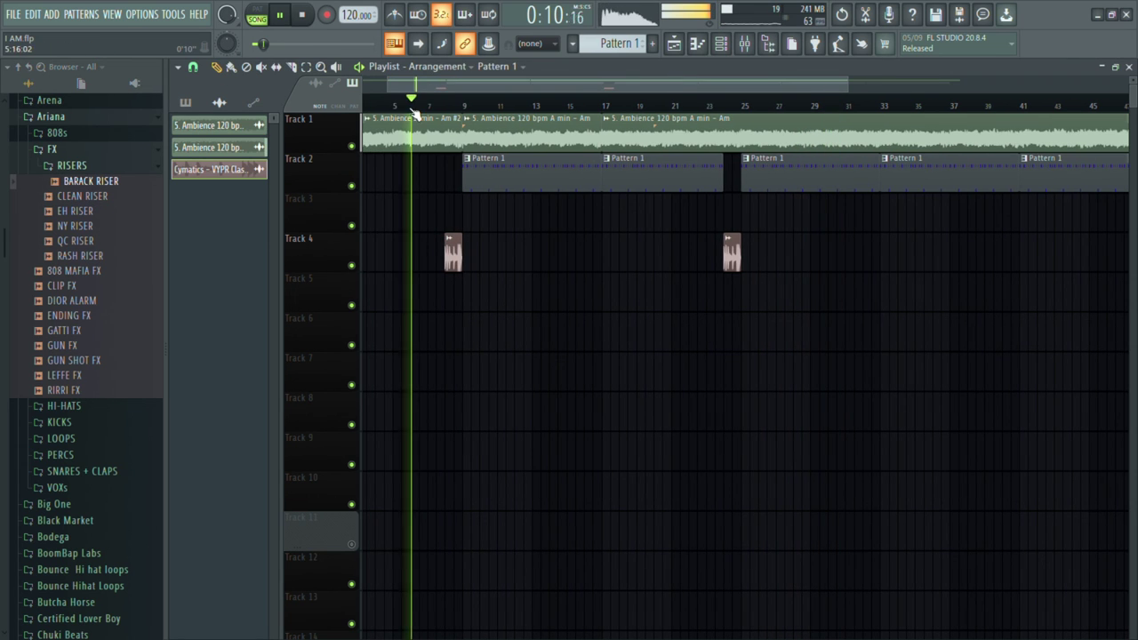
{"action": "left_click", "coordinate": [119, 196]}
{"action": "left_click", "coordinate": [106, 225]}
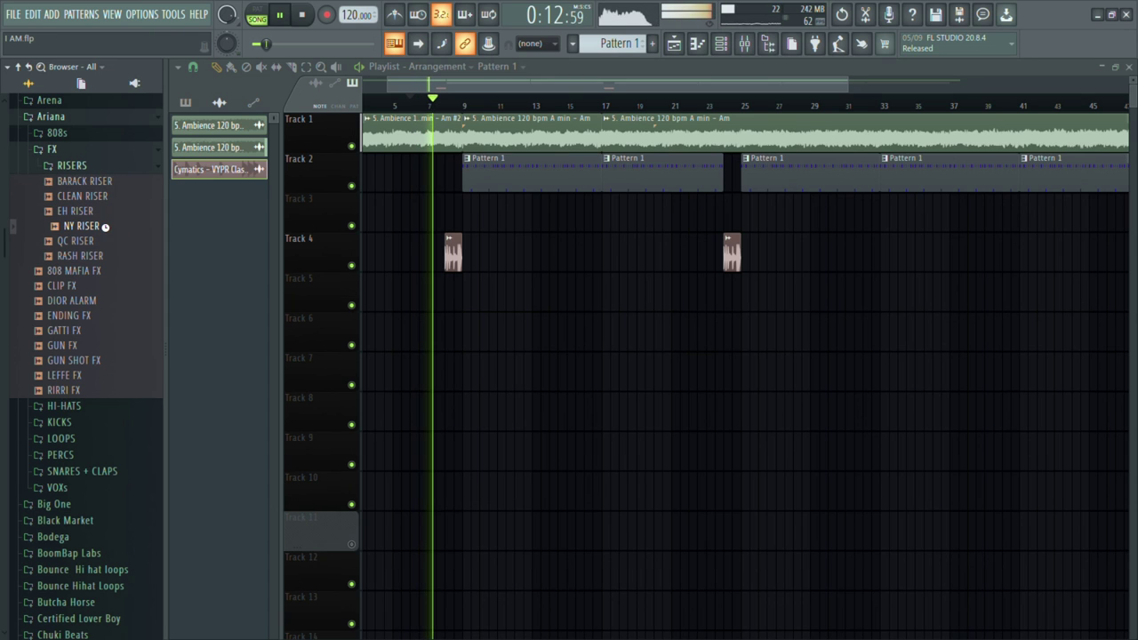
{"action": "left_click", "coordinate": [105, 243]}
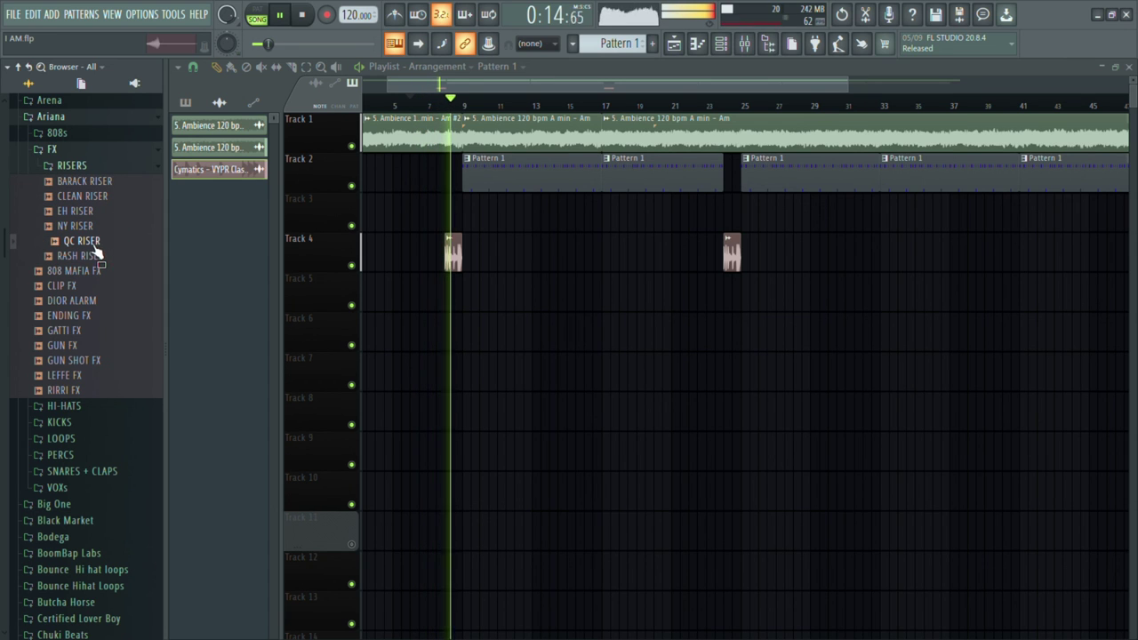
Place the QC RISER sample on Track 5 of the playlist, starting just before the drum fill at bar 8.
{"action": "left_click_drag", "start_coordinate": [94, 246], "coordinate": [481, 315]}
{"action": "scroll", "coordinate": [433, 297], "scroll_direction": "up", "scroll_amount": 3}
{"action": "scroll", "coordinate": [480, 315], "scroll_direction": "up", "scroll_amount": 2}
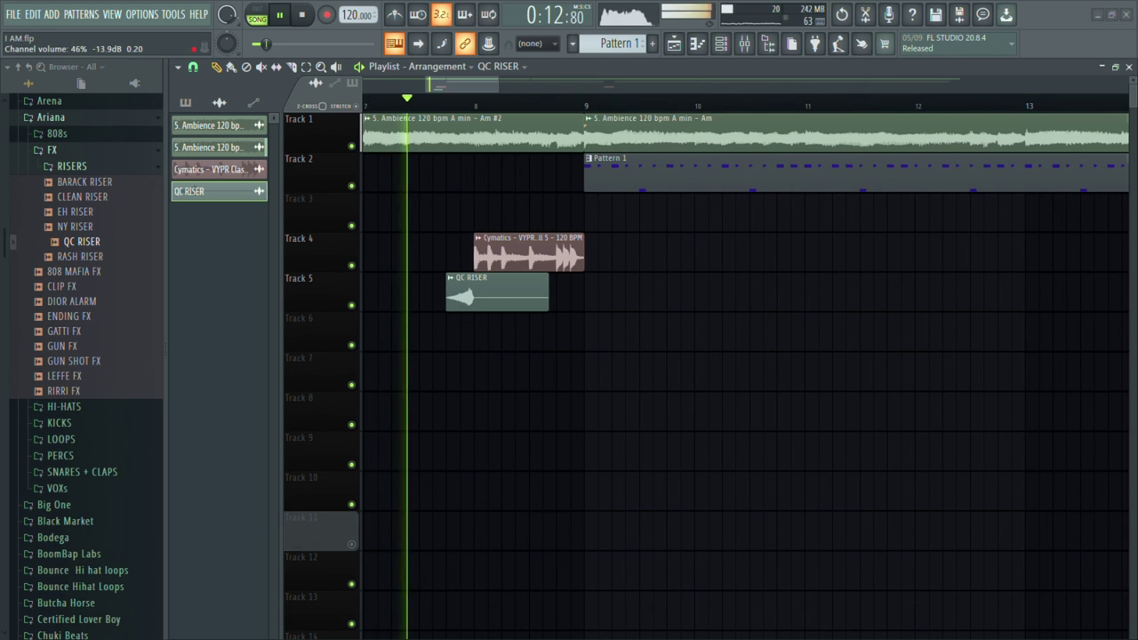
{"action": "scroll", "coordinate": [539, 432], "scroll_direction": "up", "scroll_amount": 3}
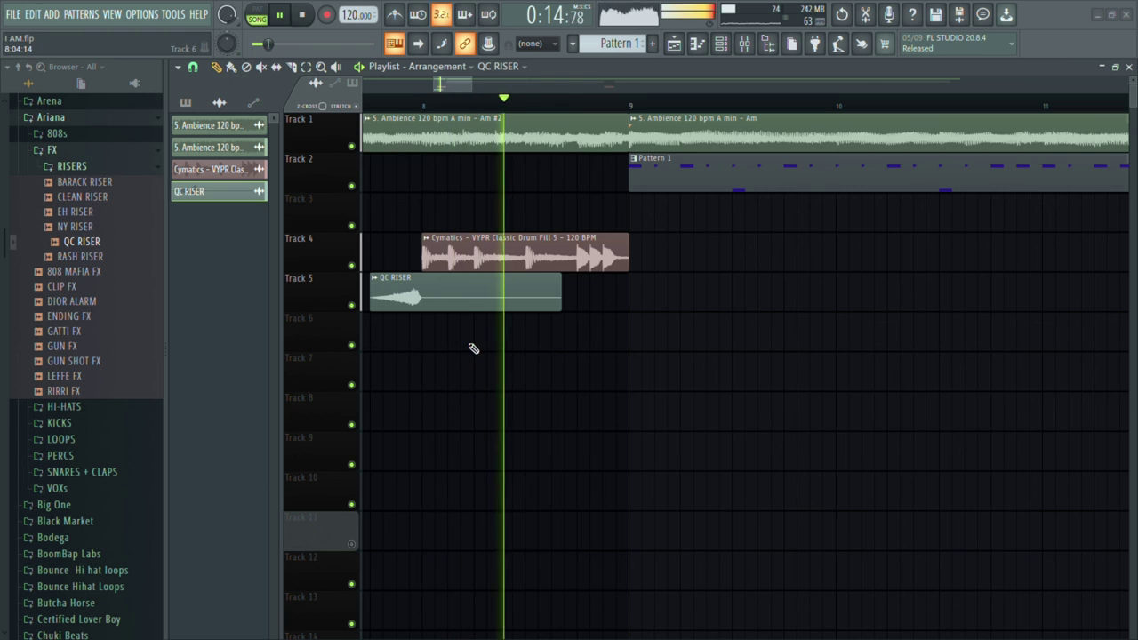
Try stretching the QC RISER clip on Track 5 longer and shorter, stop playback, and undo the stretching.
{"action": "scroll", "coordinate": [440, 367], "scroll_direction": "left", "scroll_amount": 2}
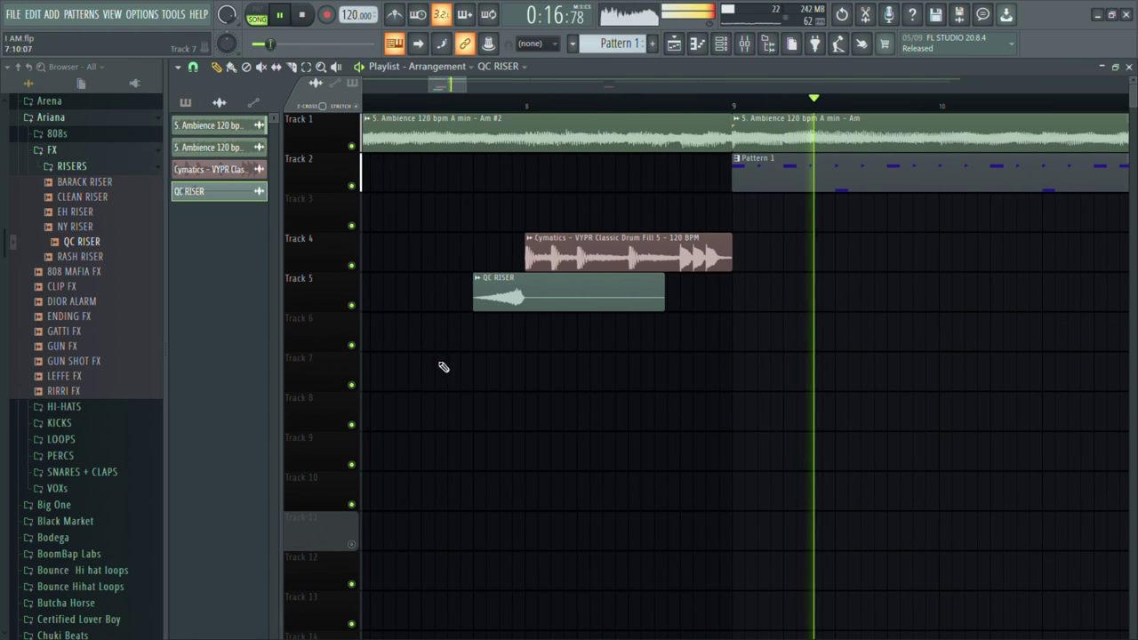
{"action": "scroll", "coordinate": [503, 330], "scroll_direction": "right", "scroll_amount": 6}
{"action": "scroll", "coordinate": [456, 292], "scroll_direction": "left", "scroll_amount": 1}
{"action": "scroll", "coordinate": [454, 289], "scroll_direction": "left", "scroll_amount": 6}
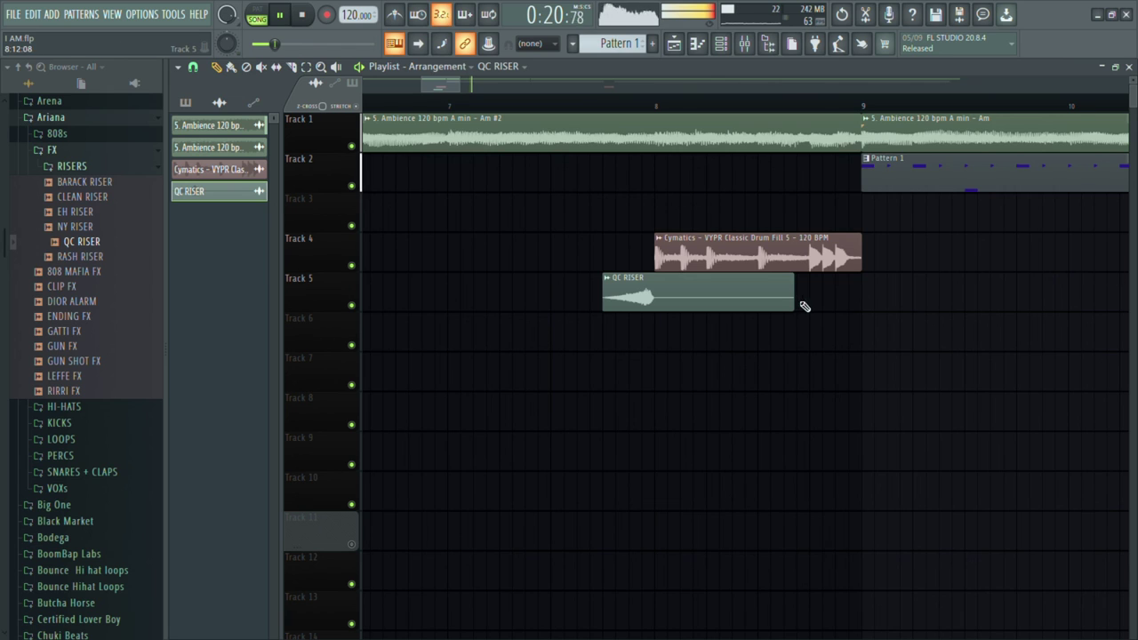
{"action": "left_click_drag", "start_coordinate": [800, 303], "coordinate": [807, 313]}
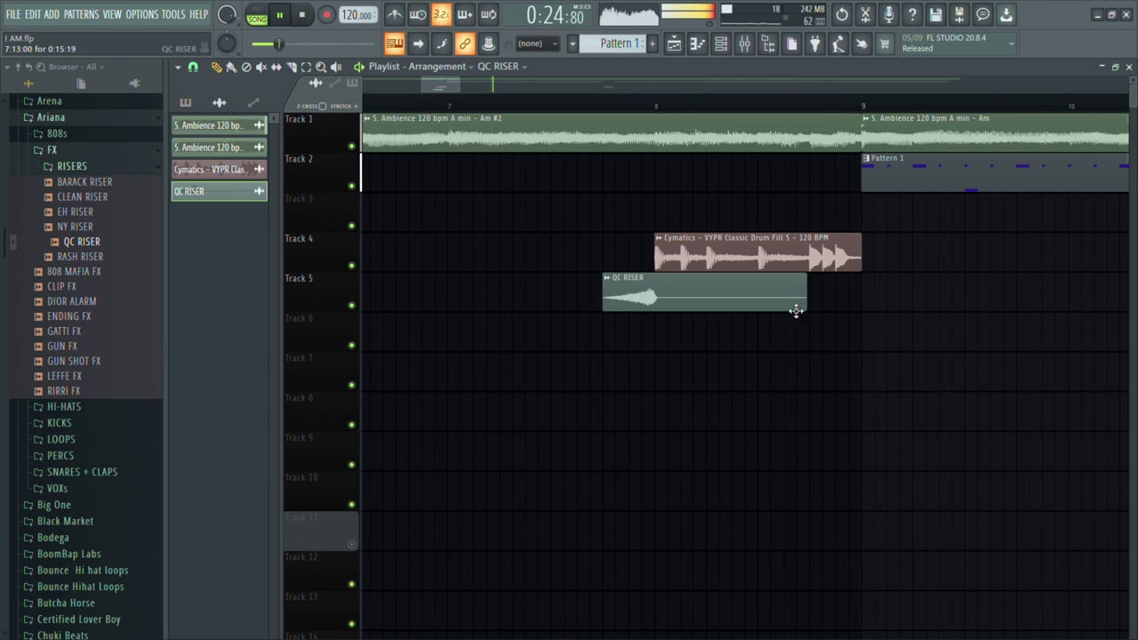
{"action": "mouse_move", "coordinate": [796, 310]}
{"action": "left_mouse_down"}
{"action": "mouse_move", "coordinate": [718, 308]}
{"action": "mouse_move", "coordinate": [781, 310]}
{"action": "left_mouse_up"}
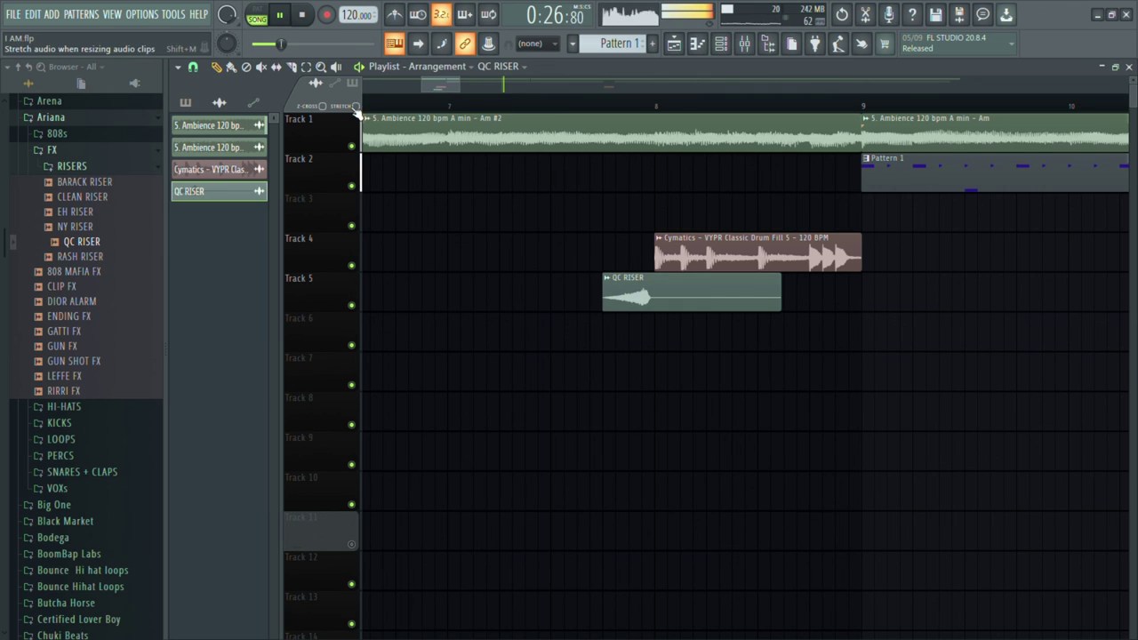
{"action": "key", "text": "space"}
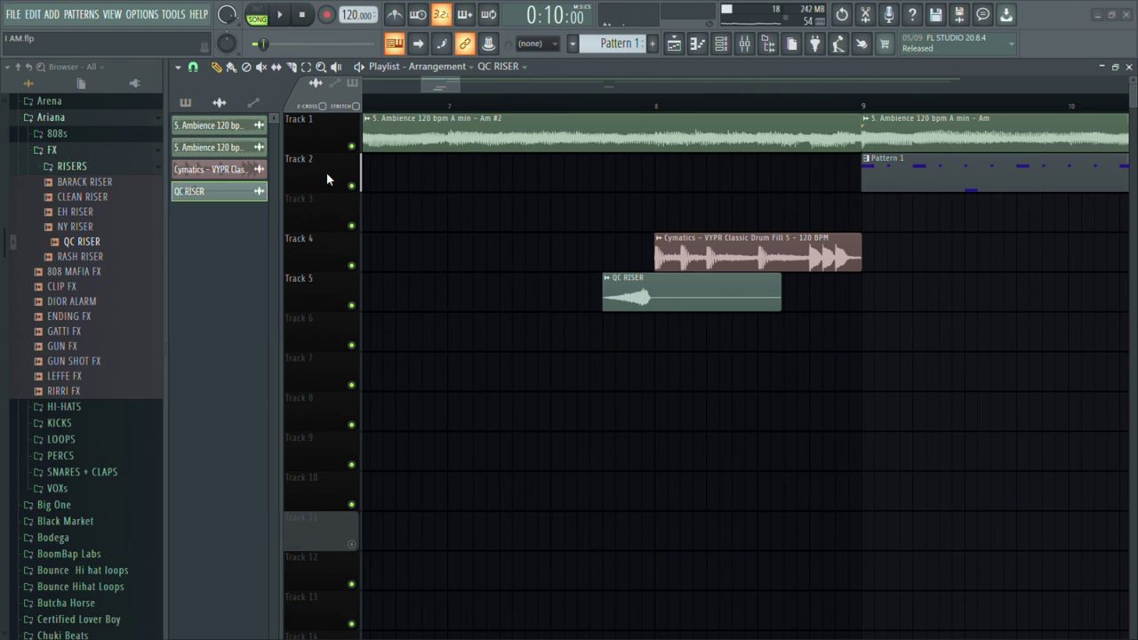
{"action": "key", "text": "ctrl+z"}
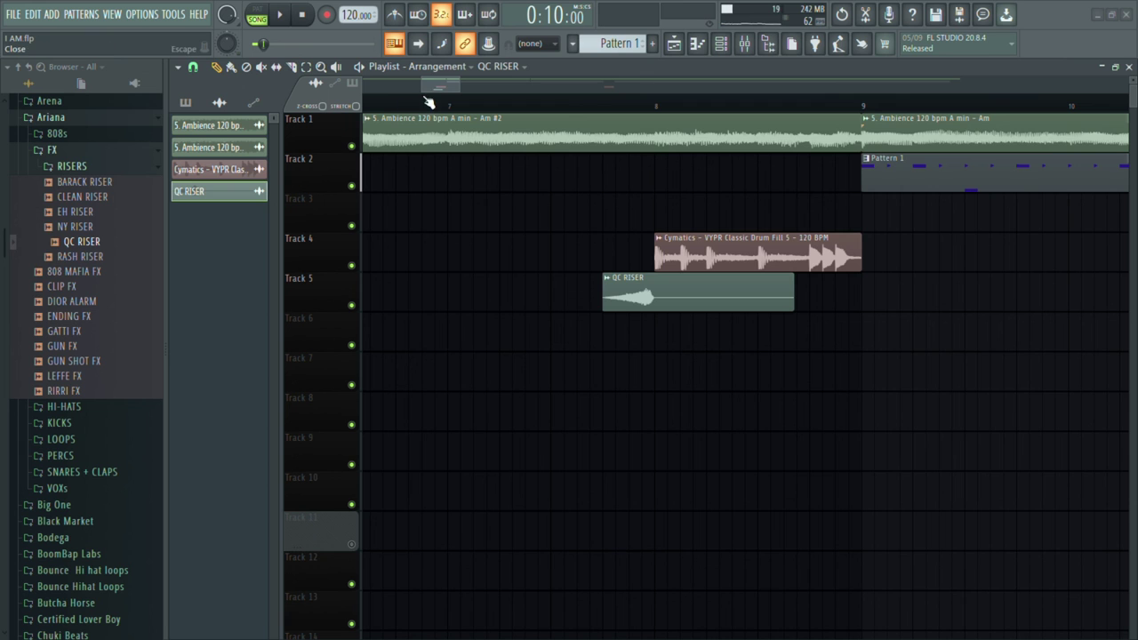